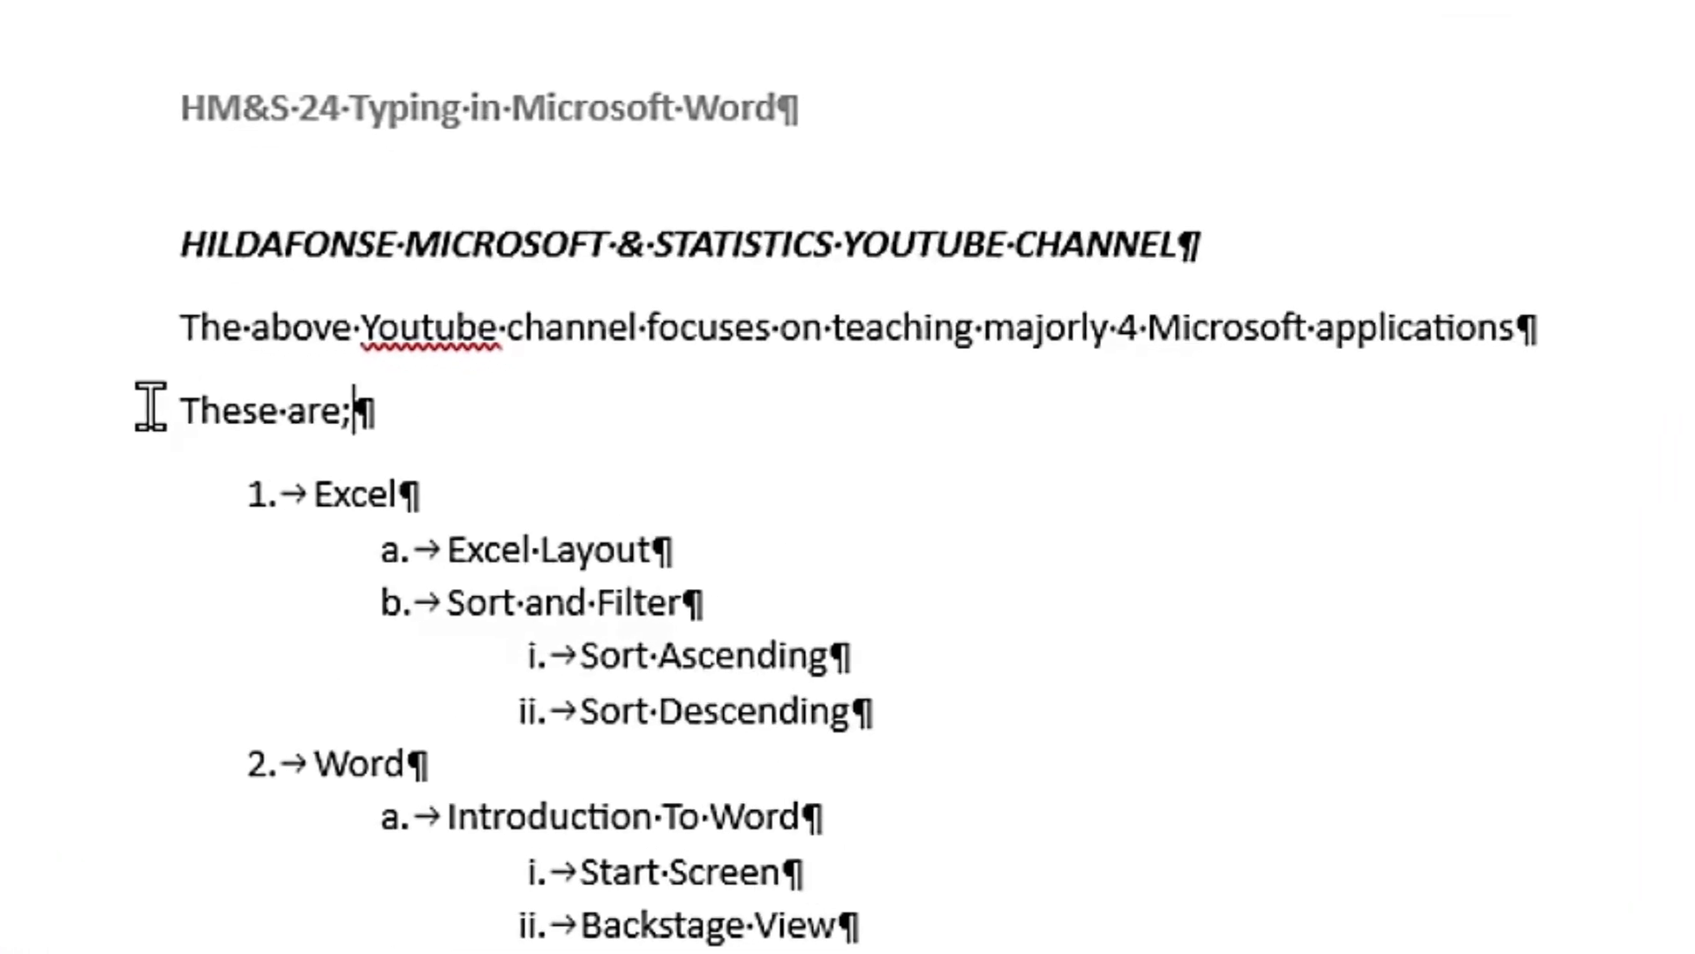
# Step: Correct the flagged word "Youtube" to "YouTube" in the sentence below the heading
pyautogui.rightClick(457, 353)
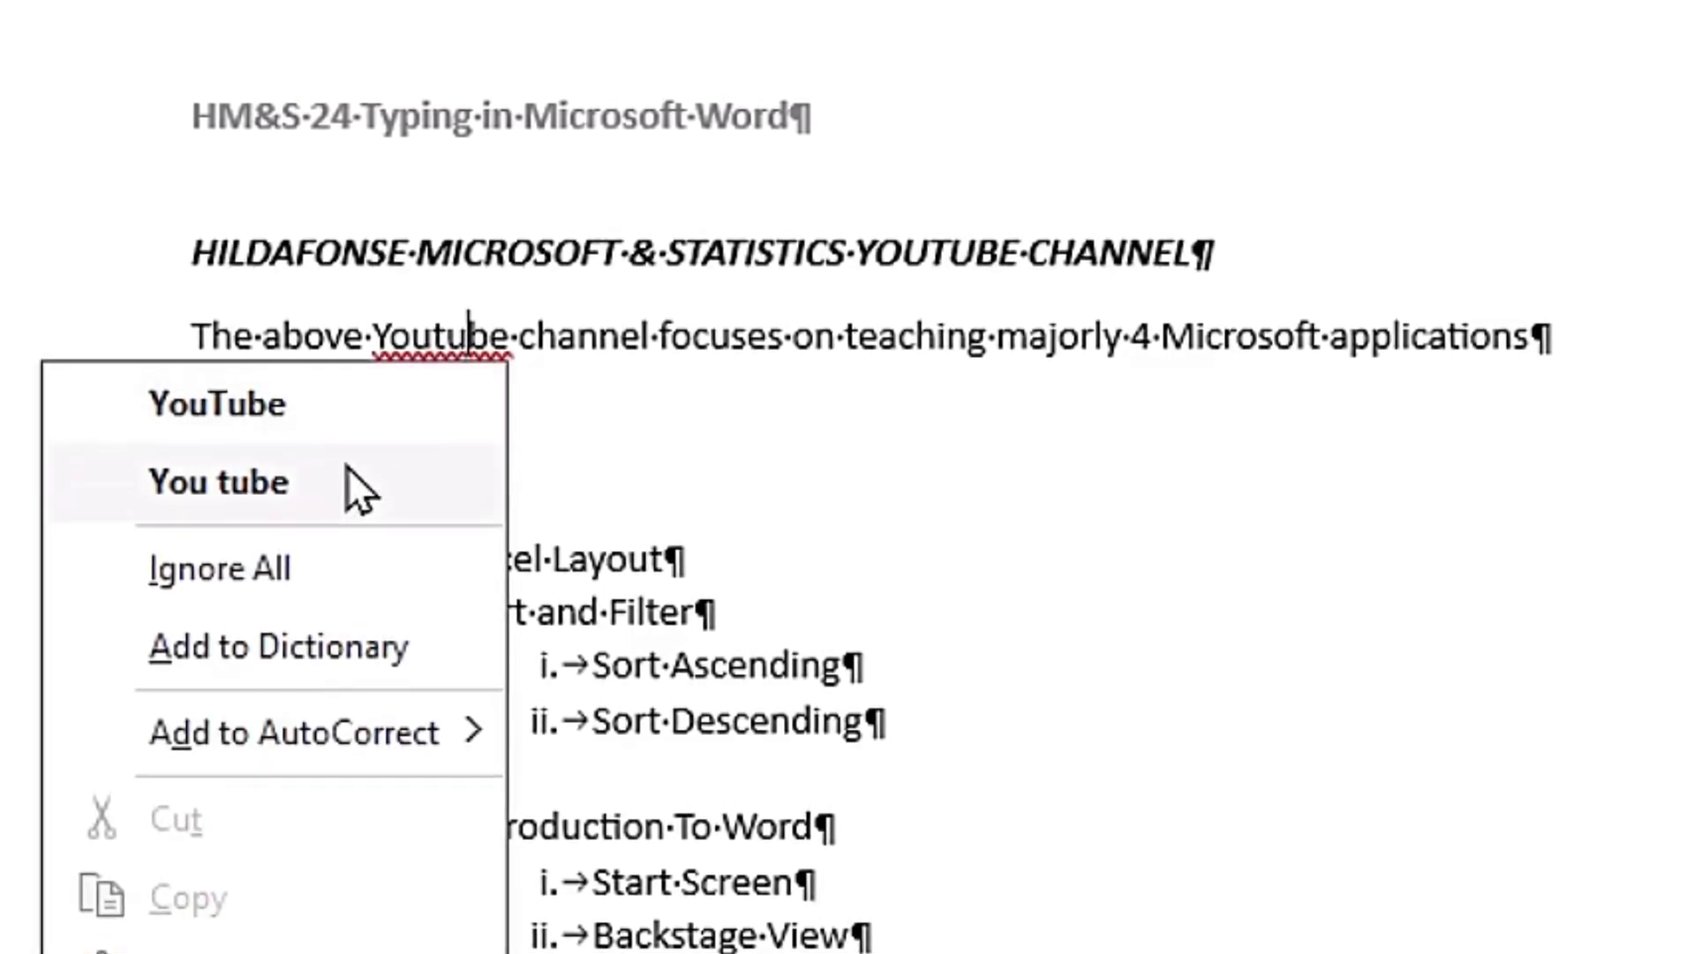
pyautogui.click(270, 416)
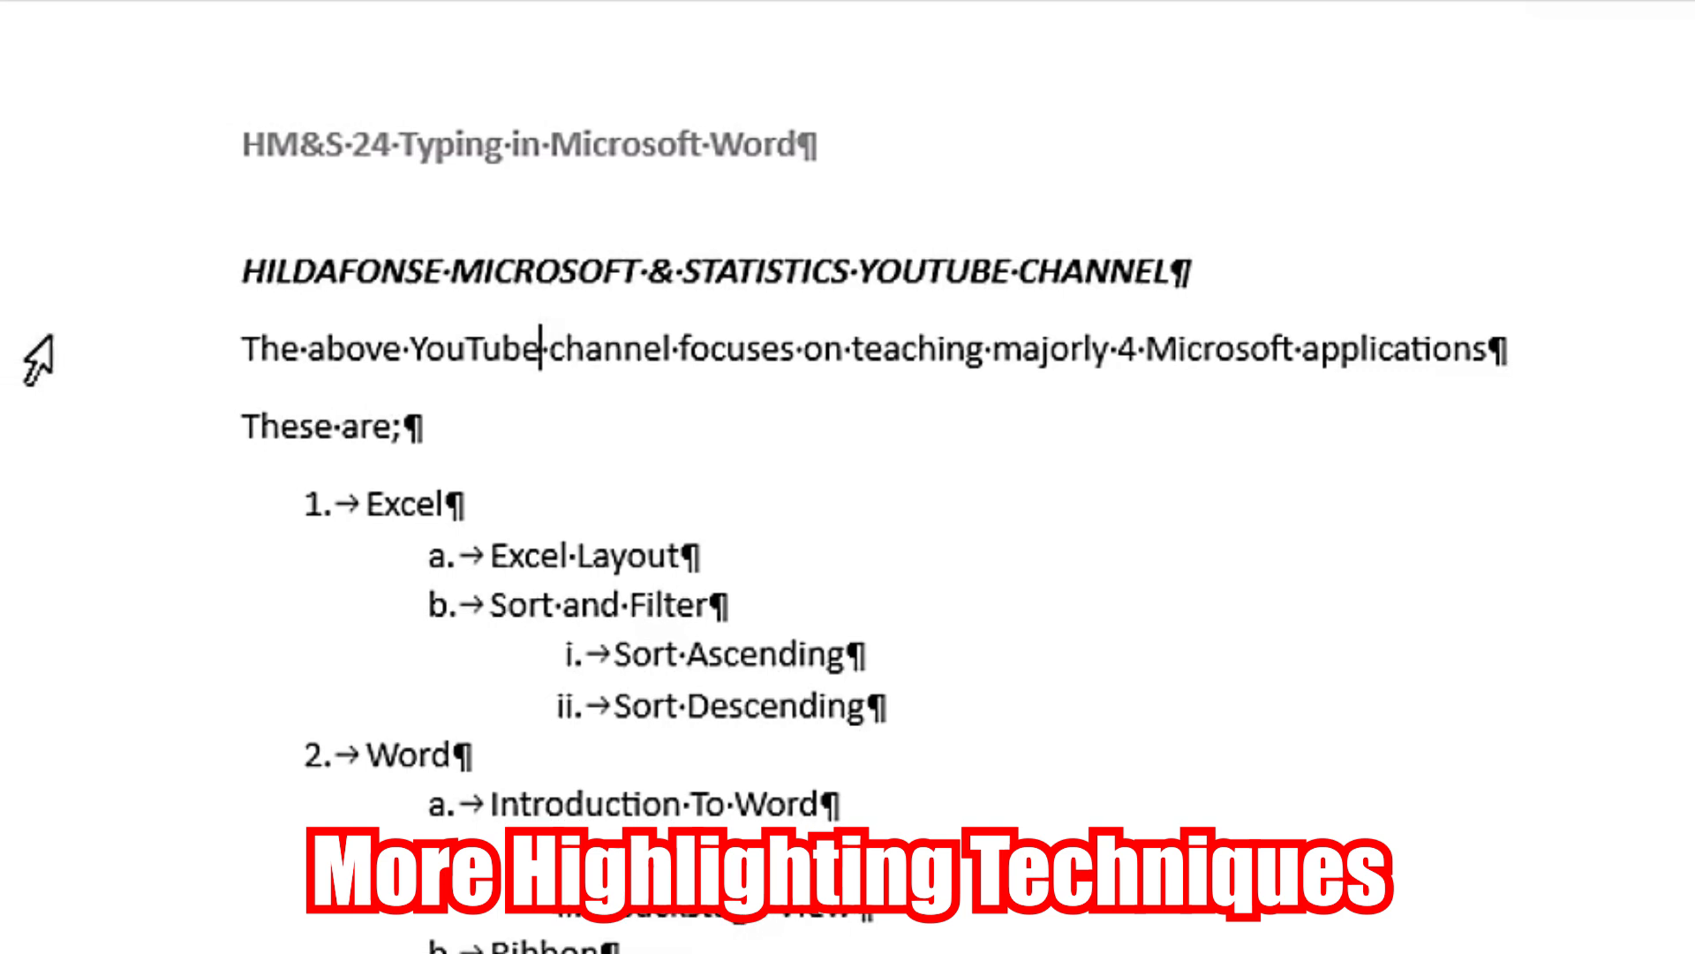
# Step: Select the YouTube channel sentence line, and extend the sentence with repeated "h" characters until it wraps onto a second line
pyautogui.click(83, 361)
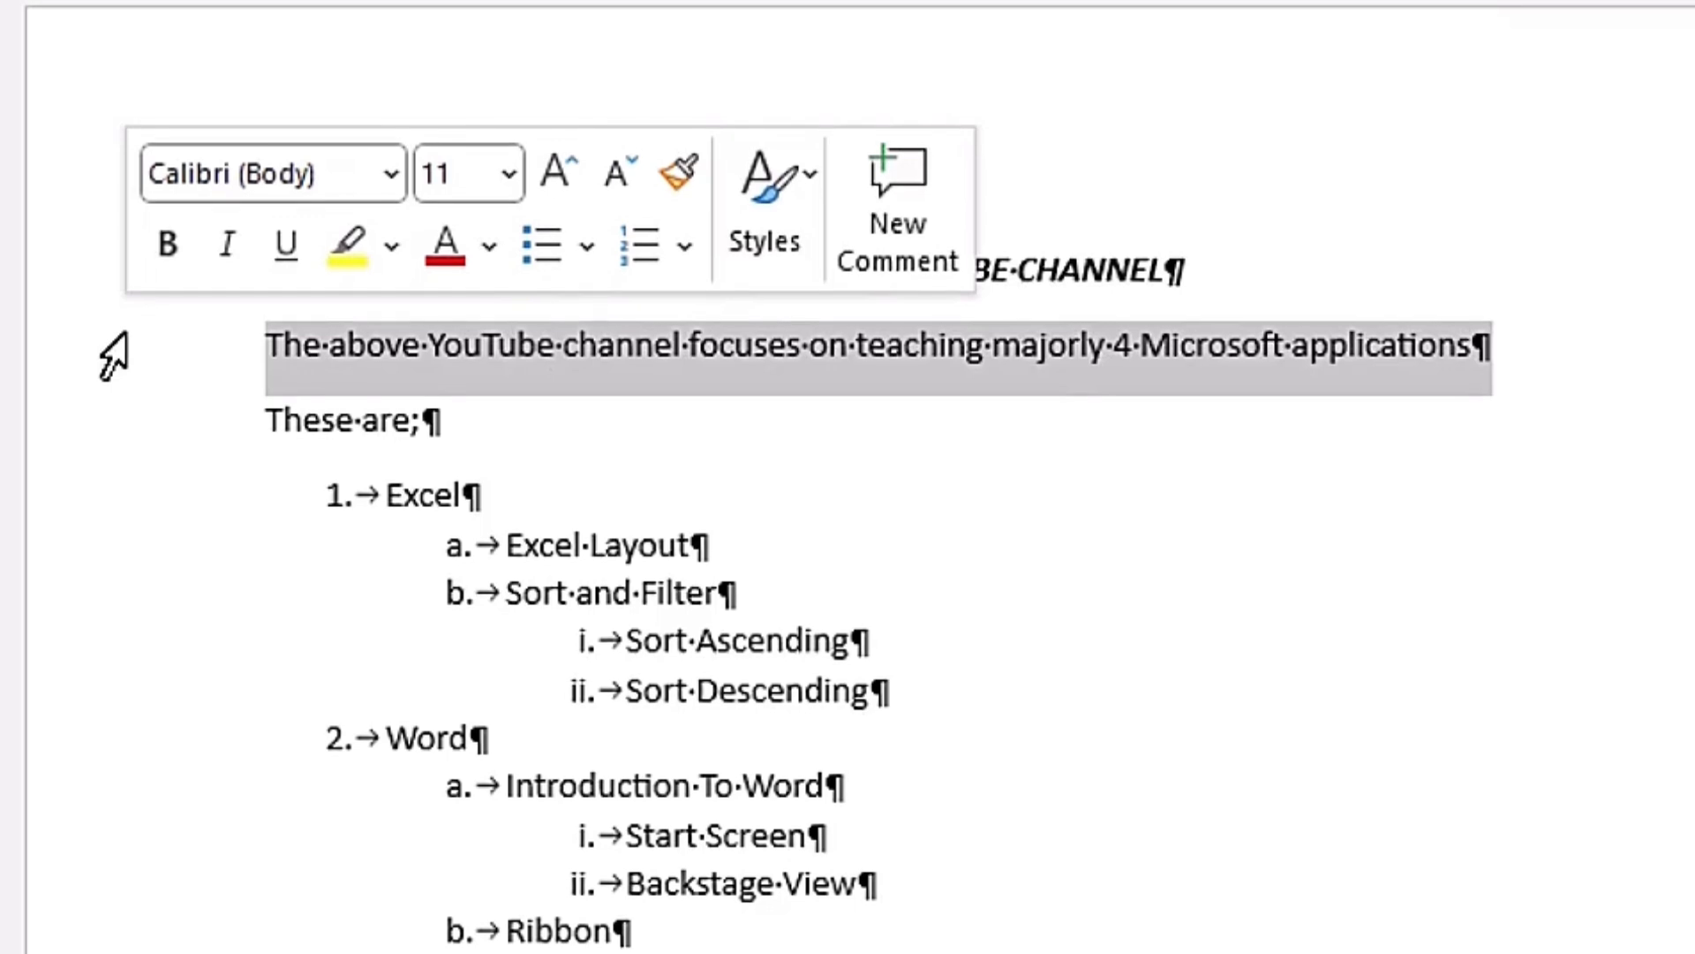
pyautogui.moveTo(113, 353); pyautogui.dragTo(69, 167)
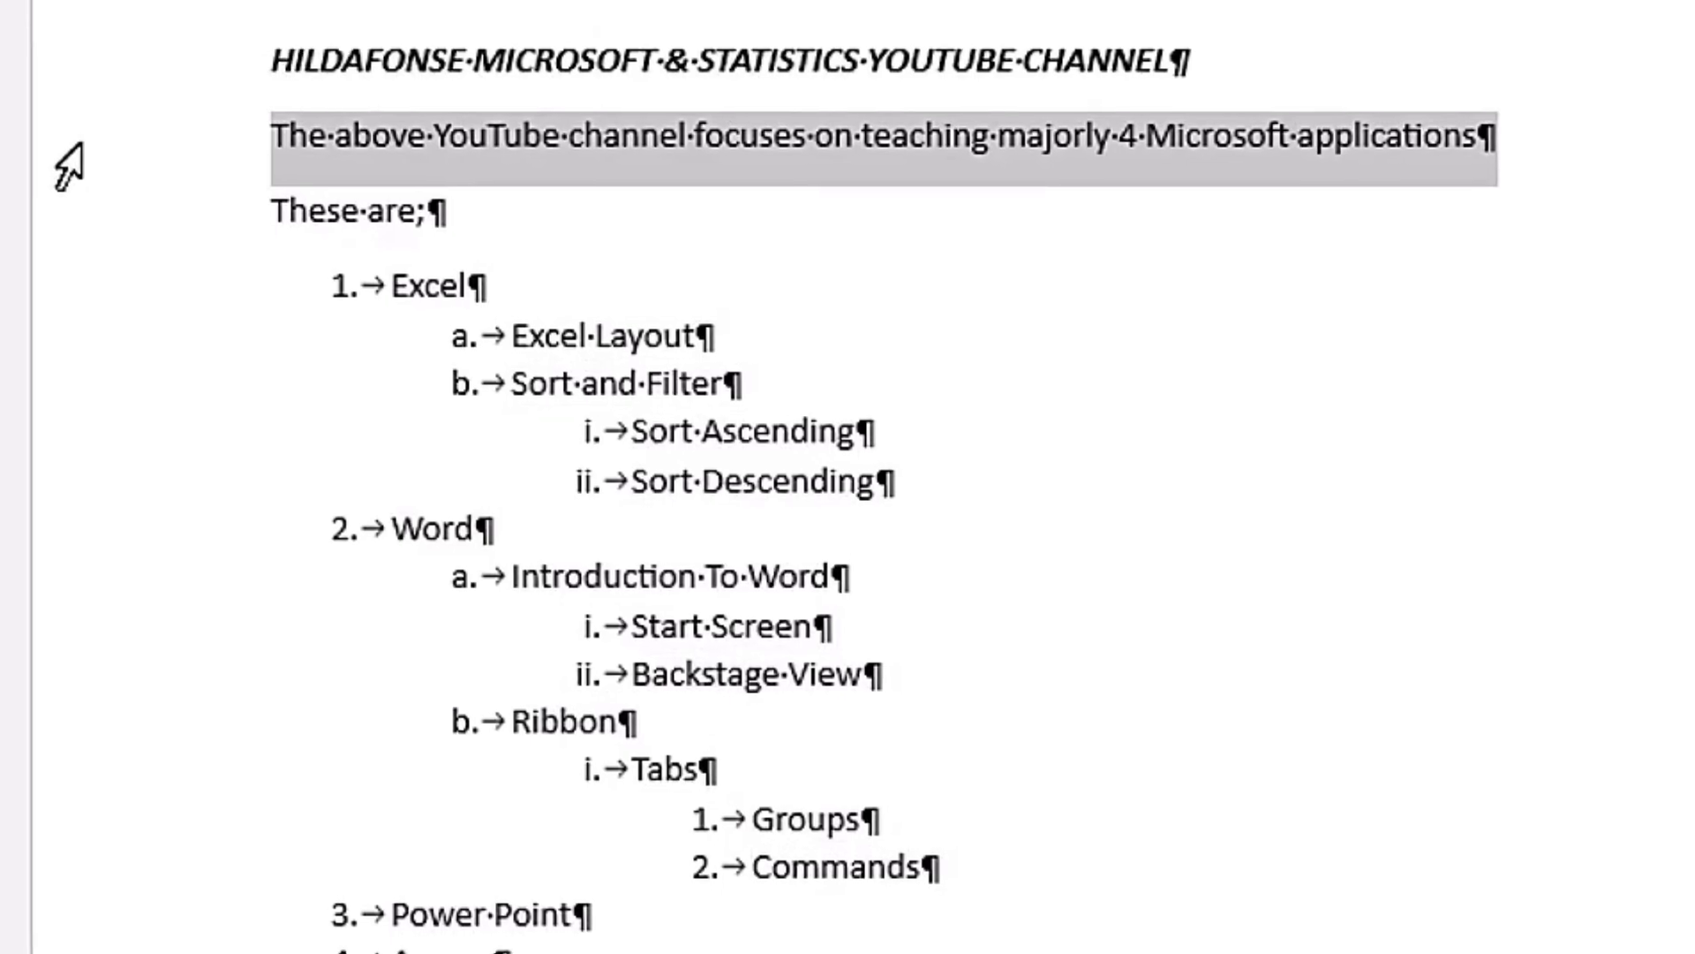
pyautogui.click(1474, 145)
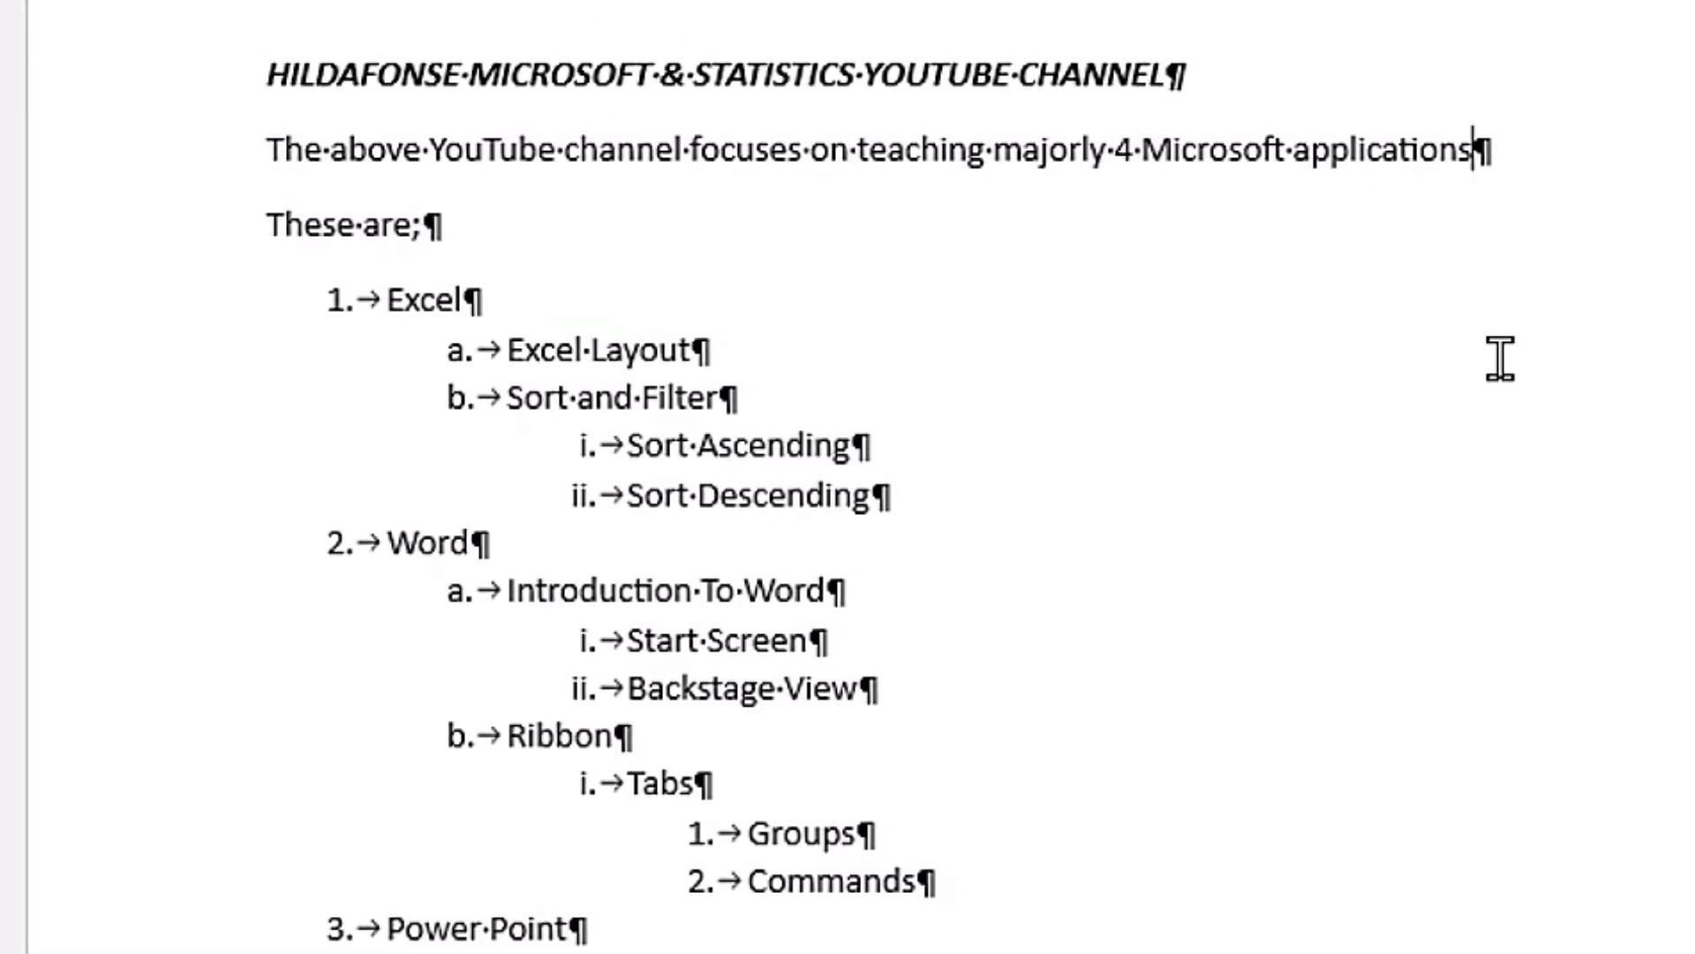
pyautogui.write('hhhhhhhhhhhhhhhhhhhhhhhhh')
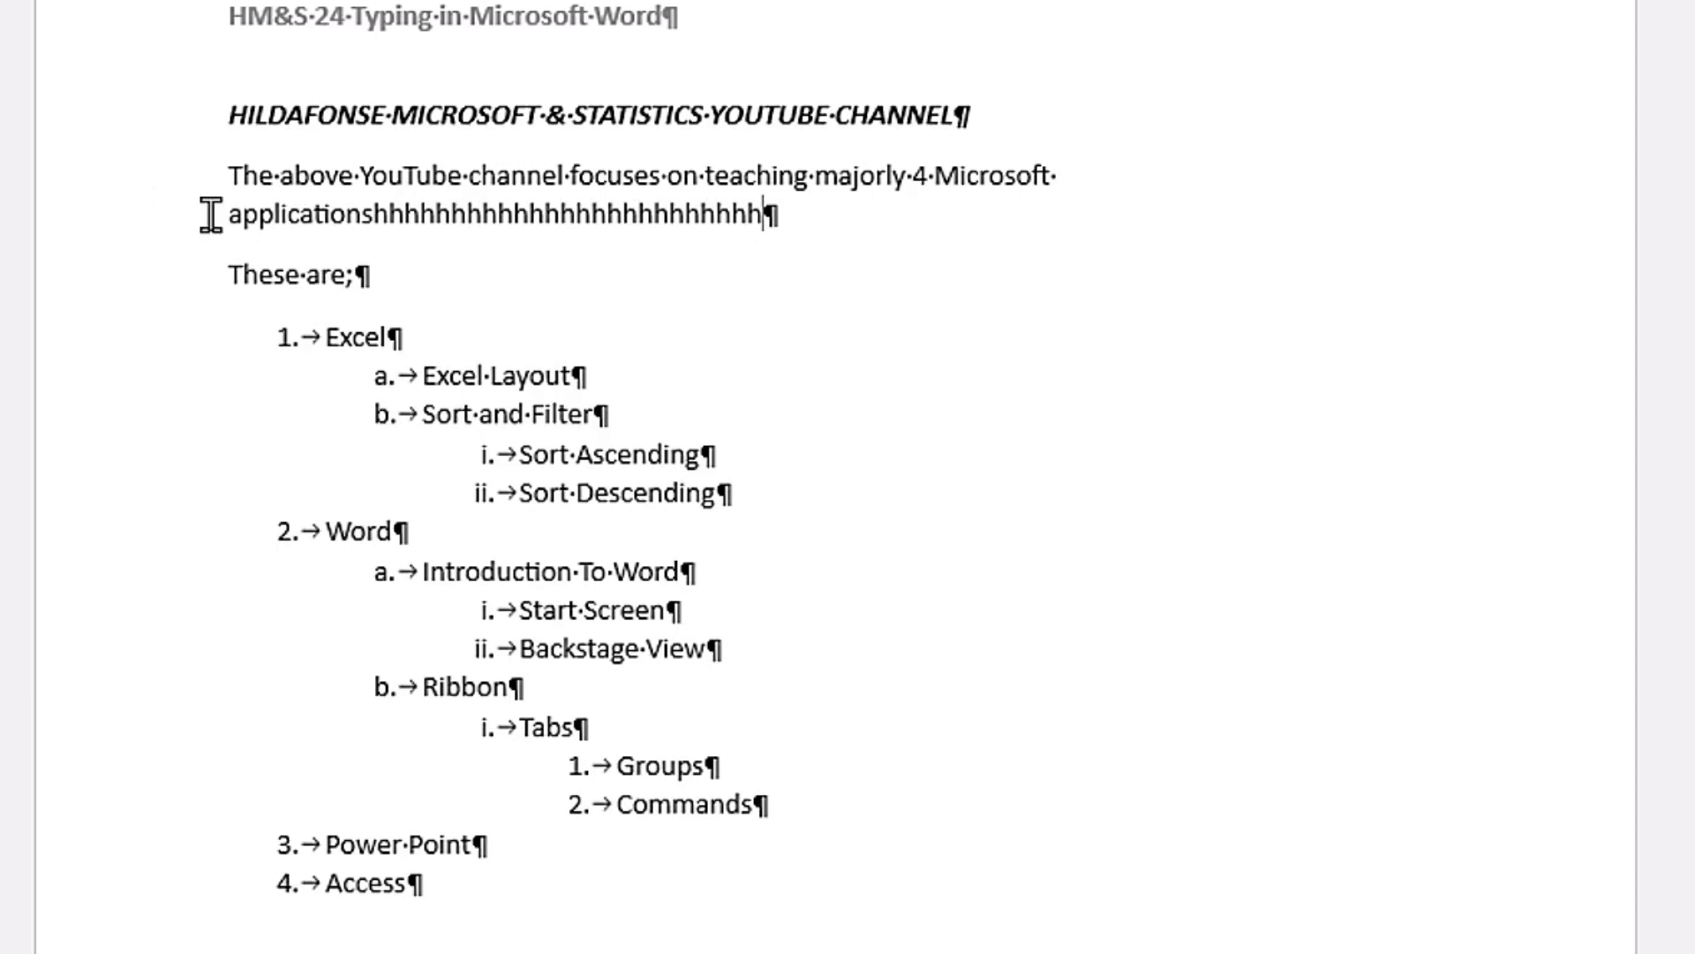
# Step: Select the first line of the wrapped paragraph and its whole text, and undo the added "h" characters
pyautogui.click(104, 181)
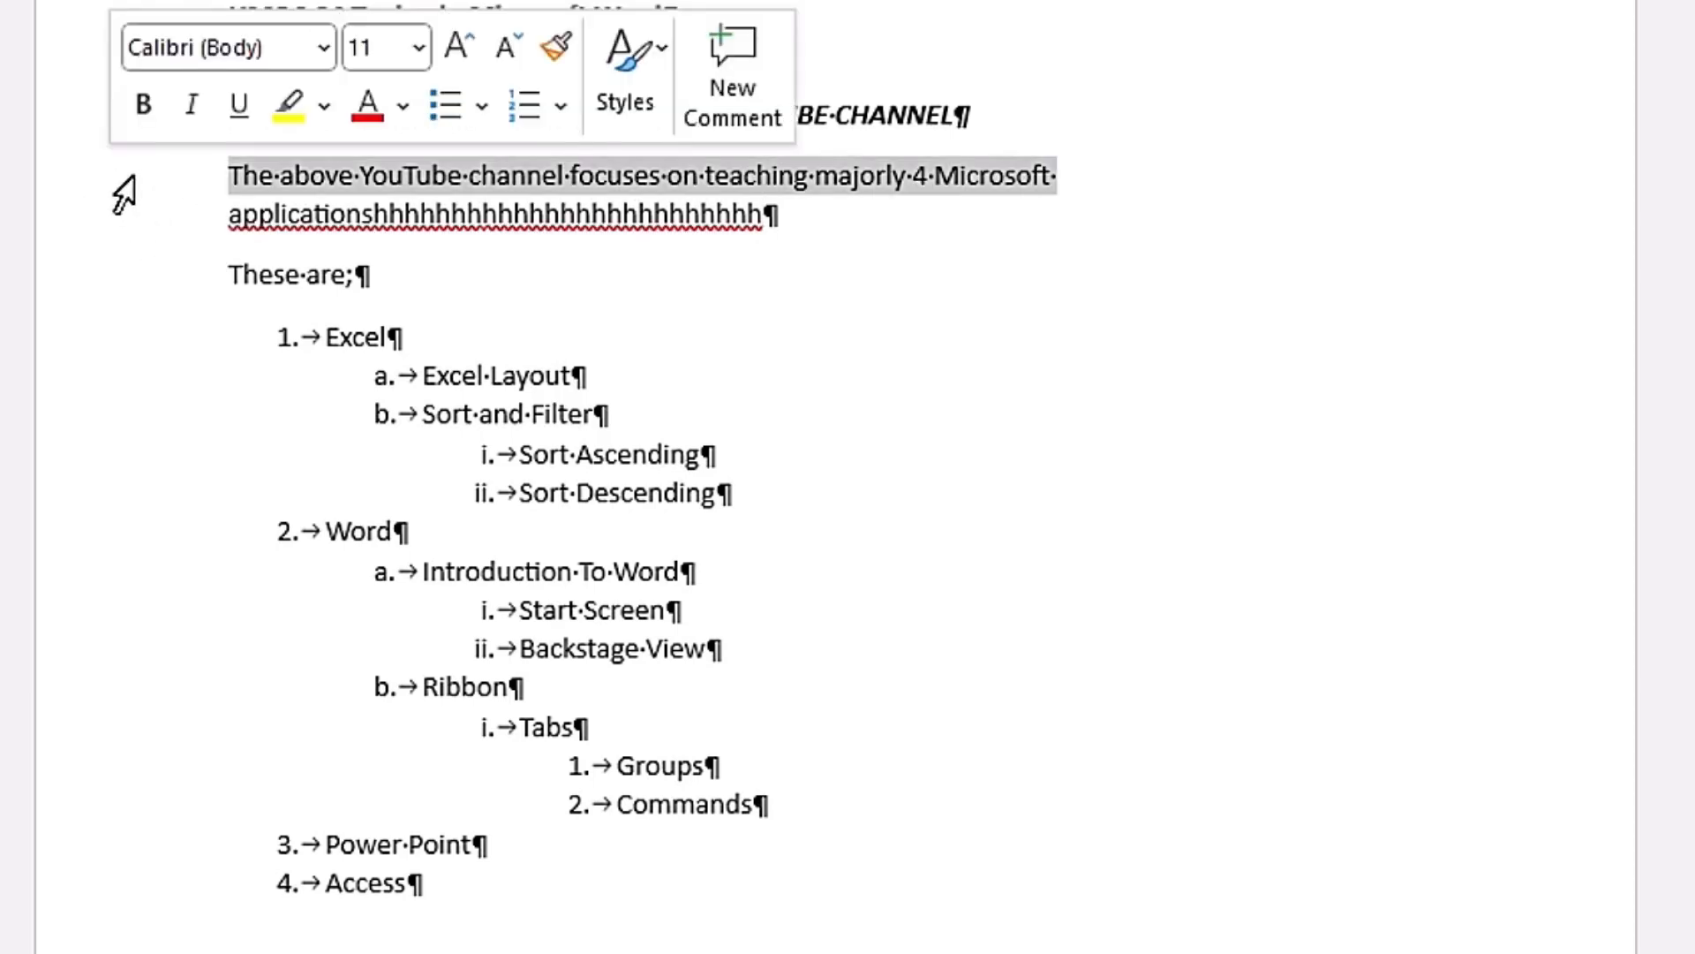
pyautogui.doubleClick(124, 194)
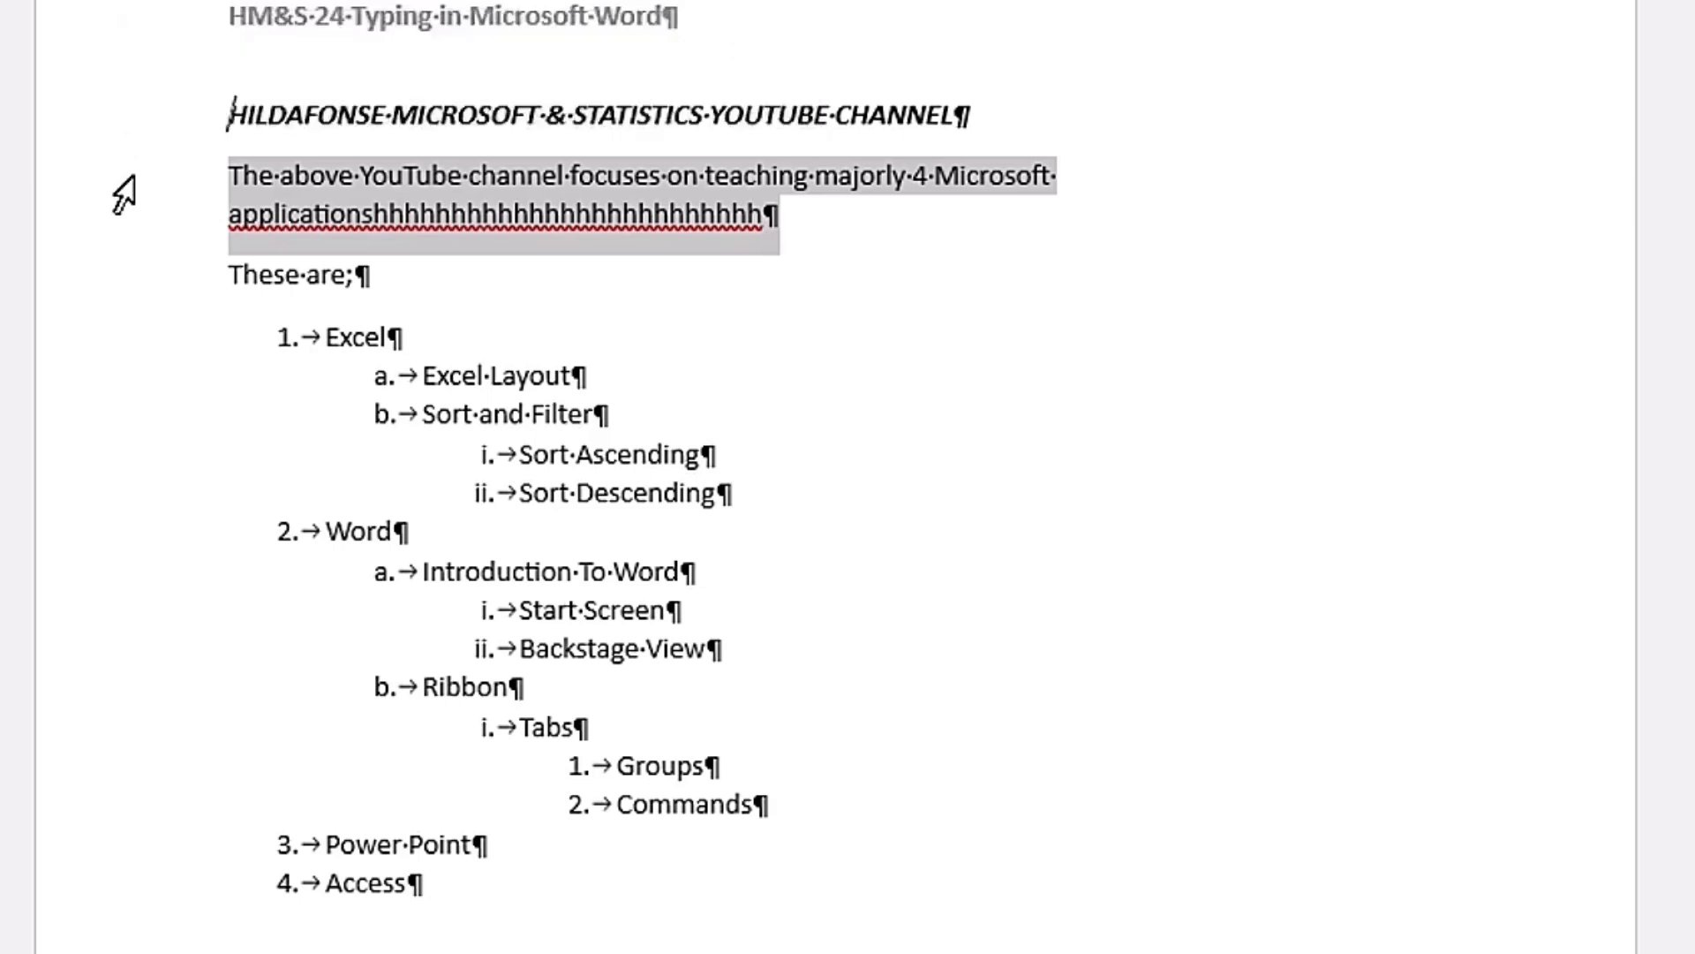
pyautogui.hotkey('ctrl', 'z')
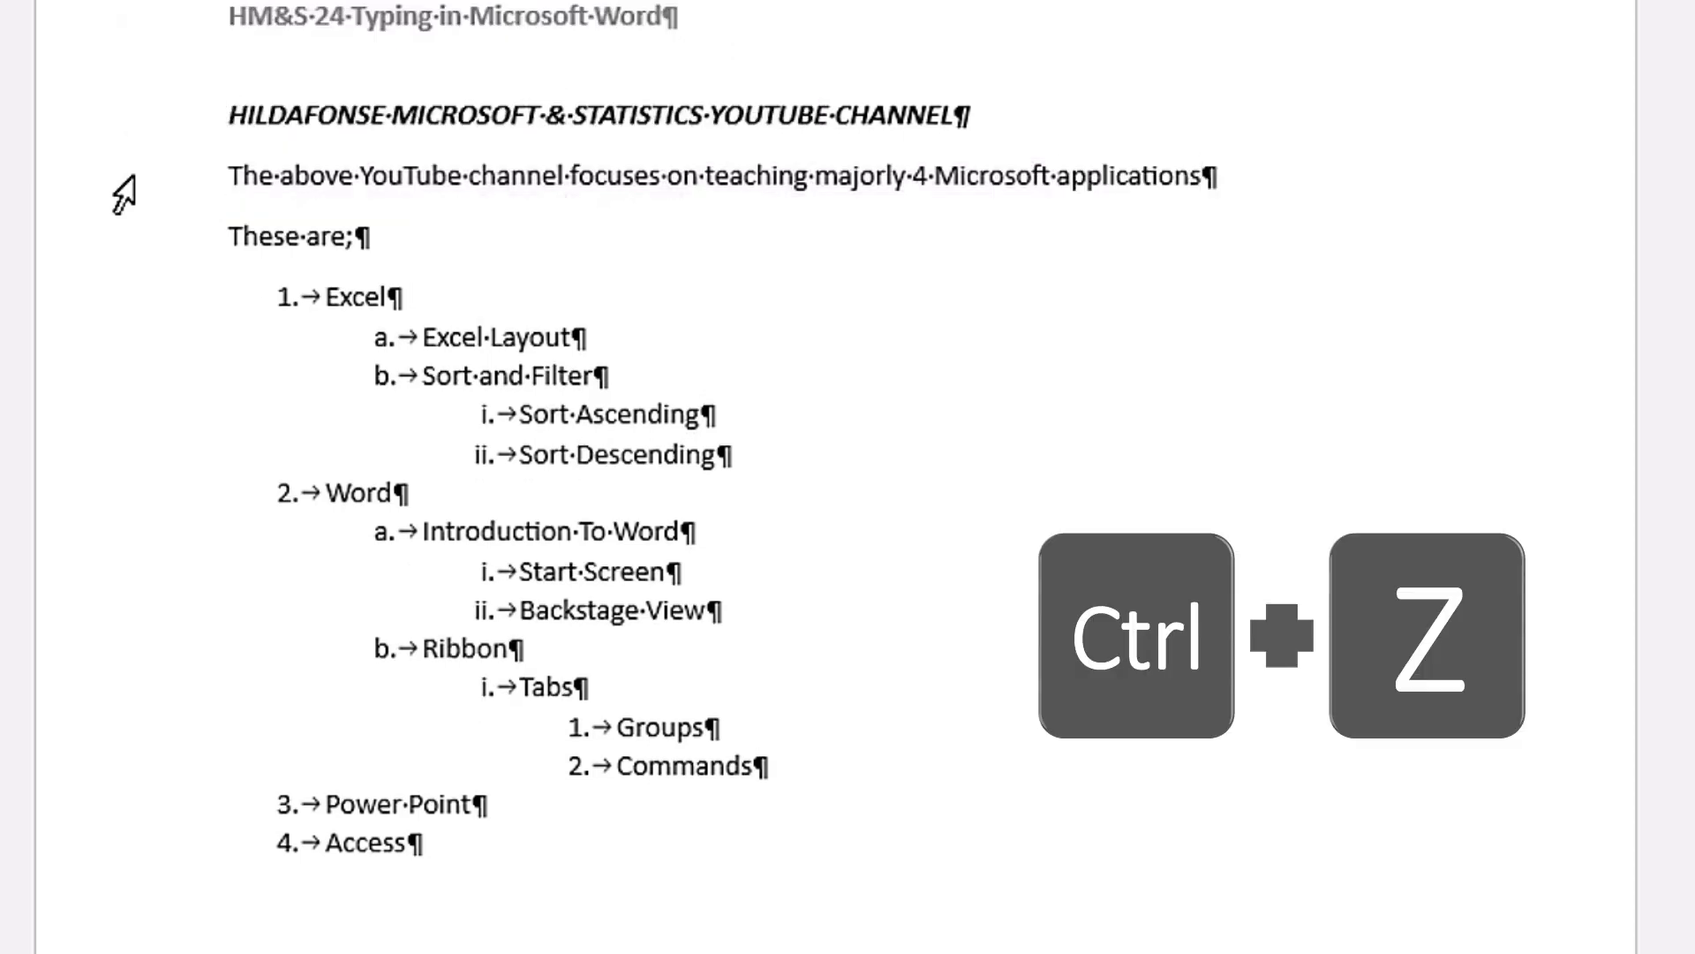
# Step: Add empty paragraphs after the Access list item until the insertion point reaches a second page
pyautogui.scroll(-10, 746, 324)
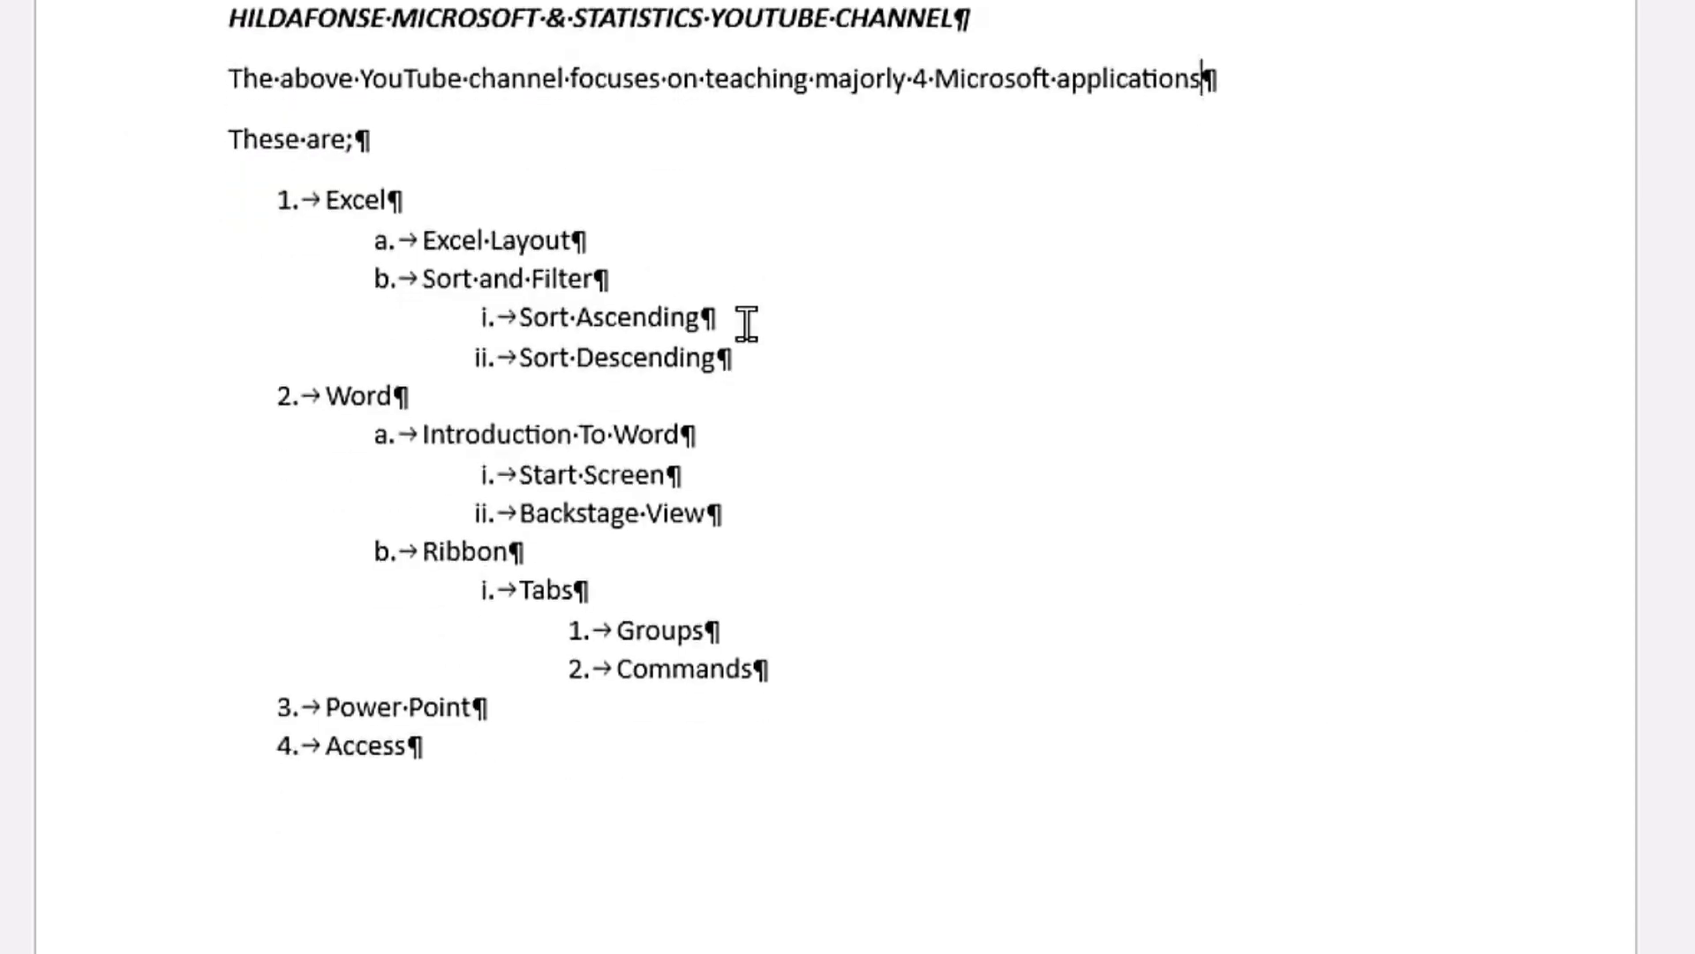
pyautogui.scroll(8, 746, 323)
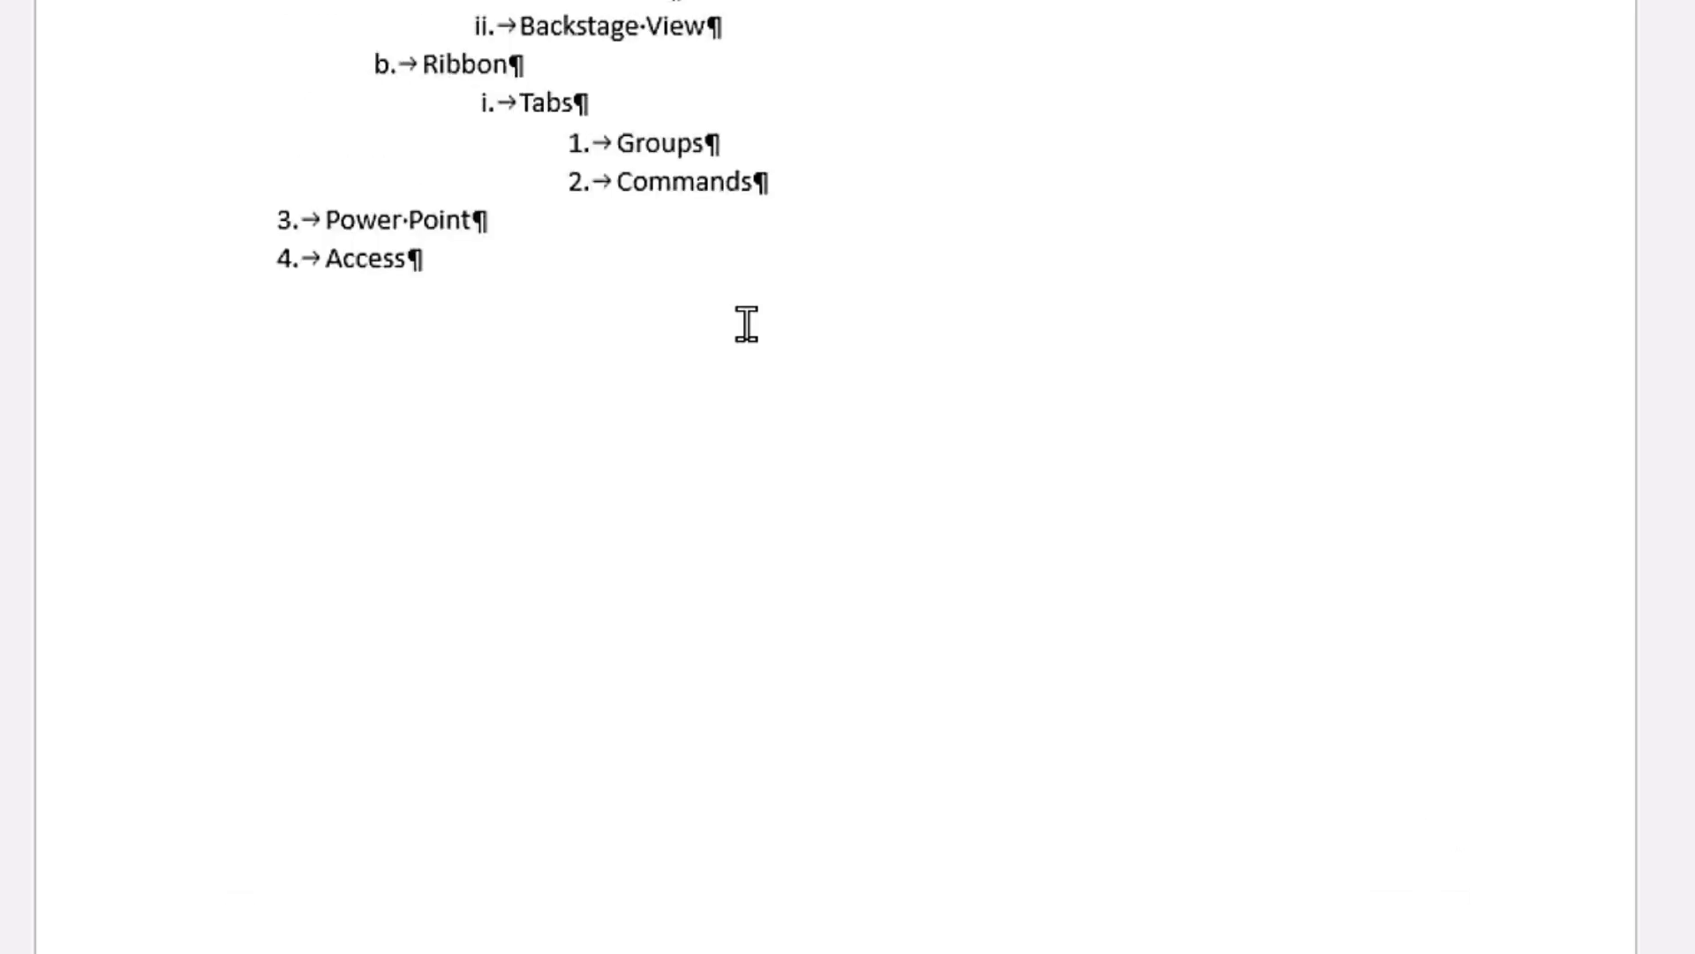
pyautogui.scroll(-4, 746, 323)
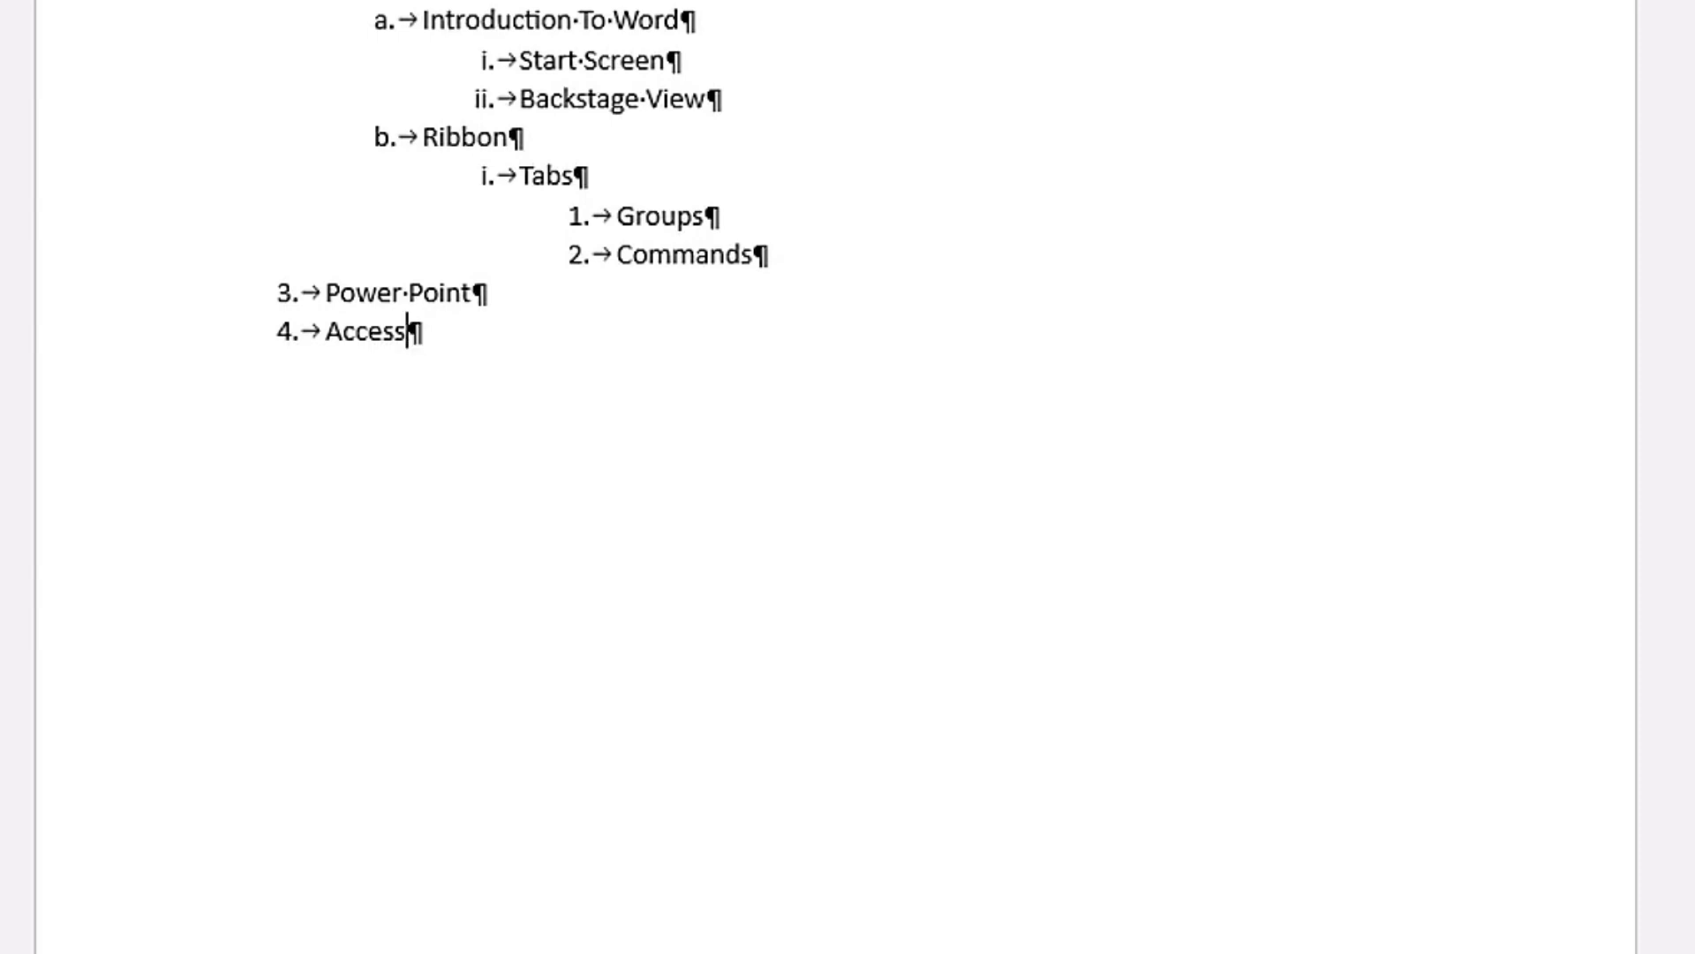
pyautogui.press('Return')
pyautogui.press('Return')
pyautogui.press('Return')
pyautogui.press('Return')
pyautogui.press('Return')
pyautogui.press('Return')
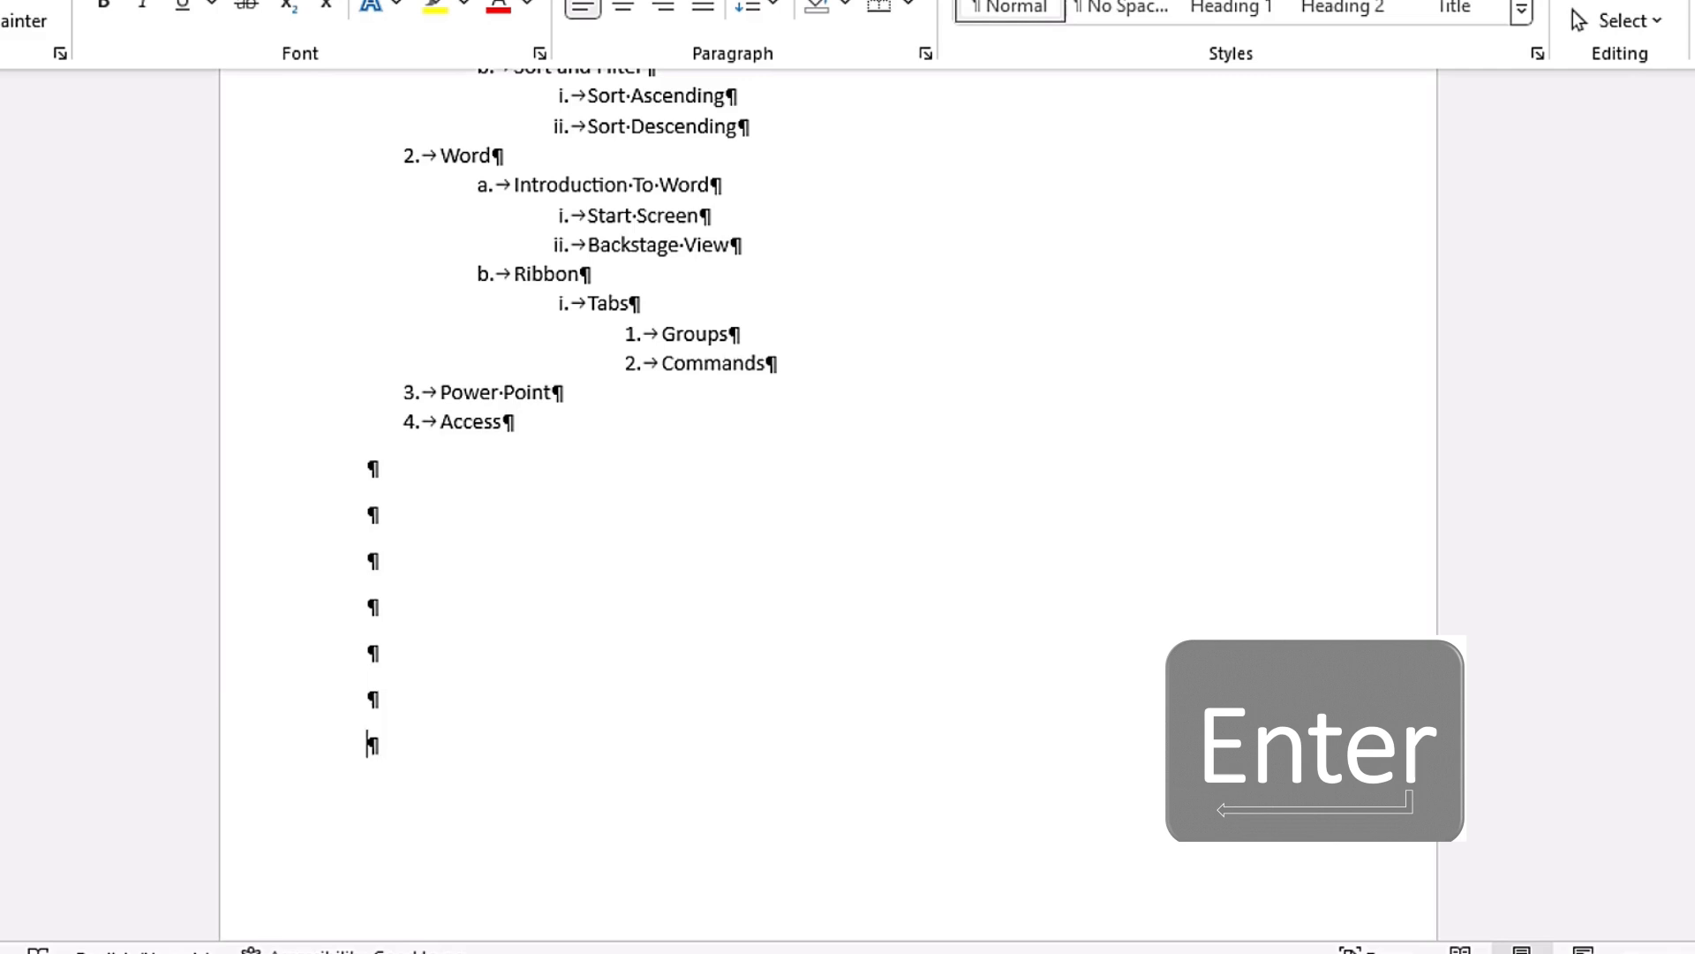
pyautogui.press('Return')
pyautogui.press('Return')
pyautogui.press('Return')
pyautogui.press('Return')
pyautogui.press('Return')
pyautogui.press('Return')
pyautogui.press('Return')
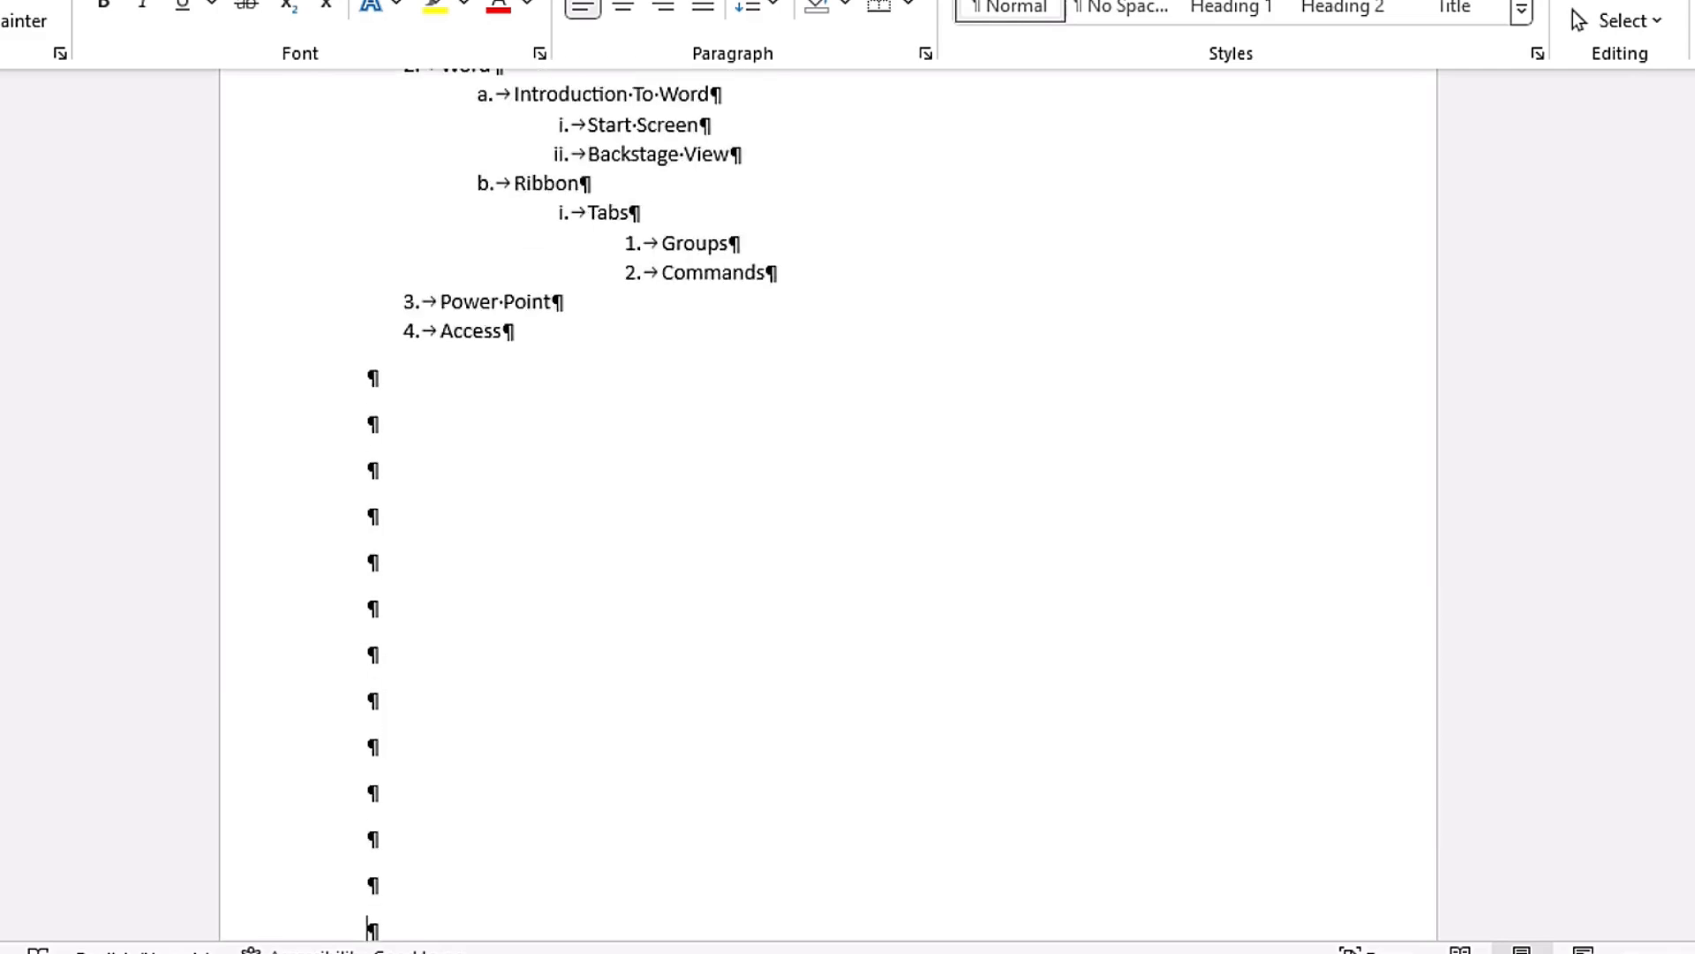
pyautogui.press('Return')
pyautogui.press('Return')
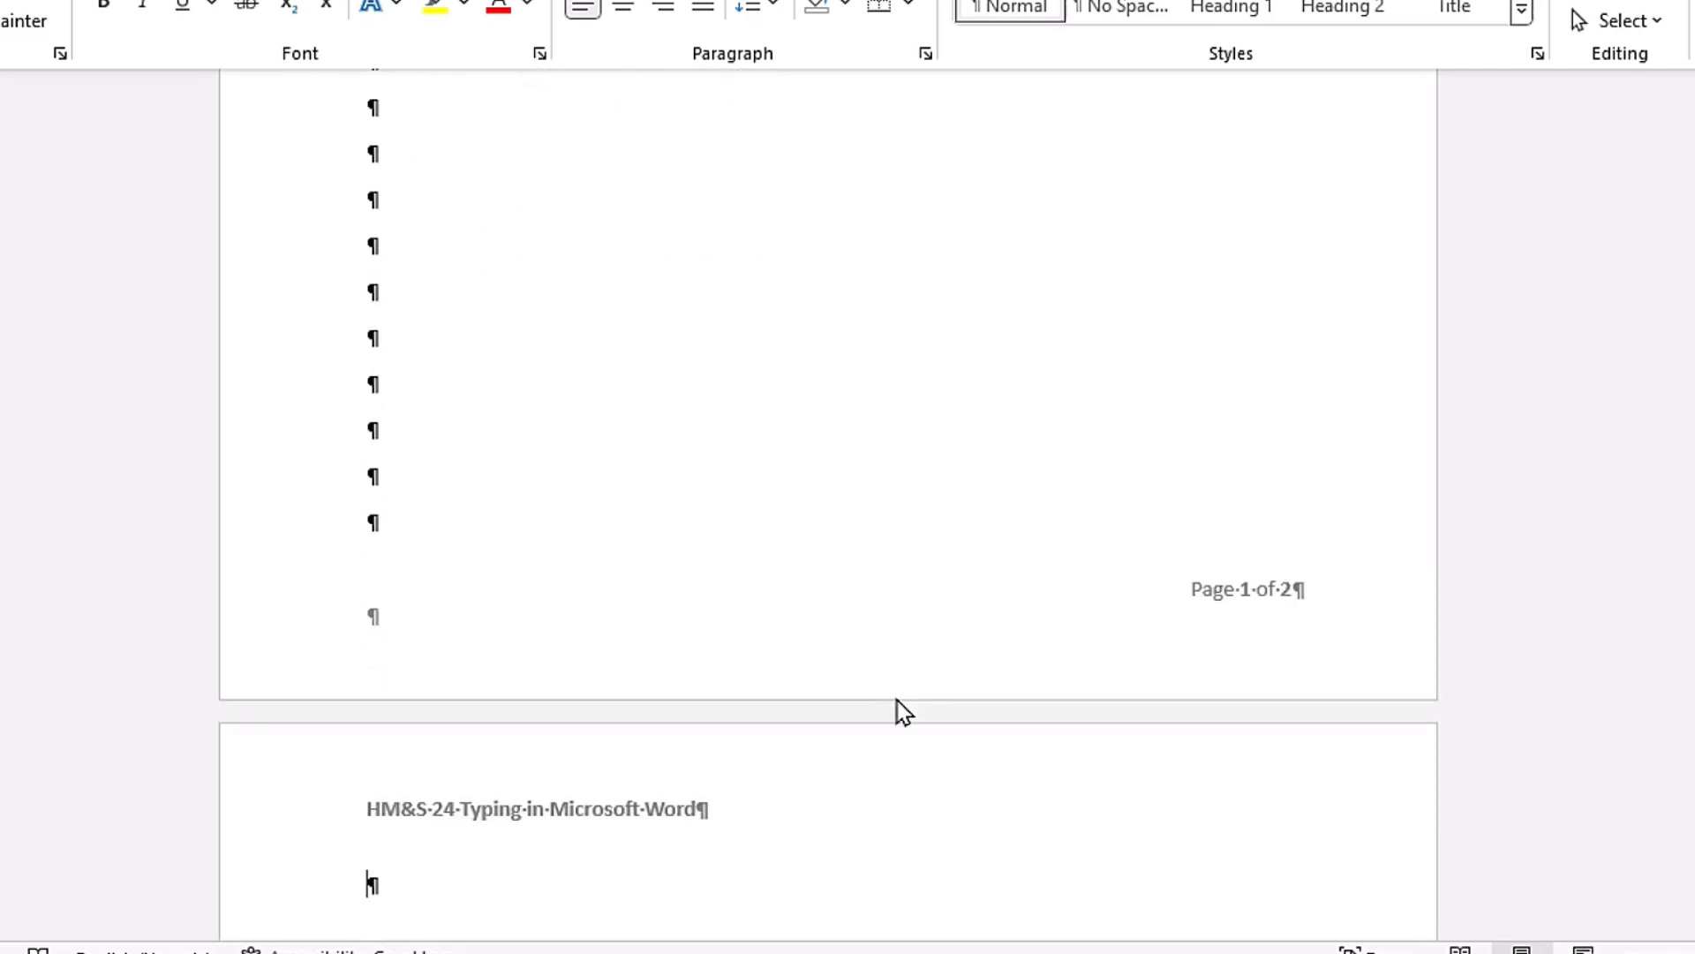
# Step: Add empty lines at the start of page 2 and enter a first name on the third line
pyautogui.scroll(5, 691, 554)
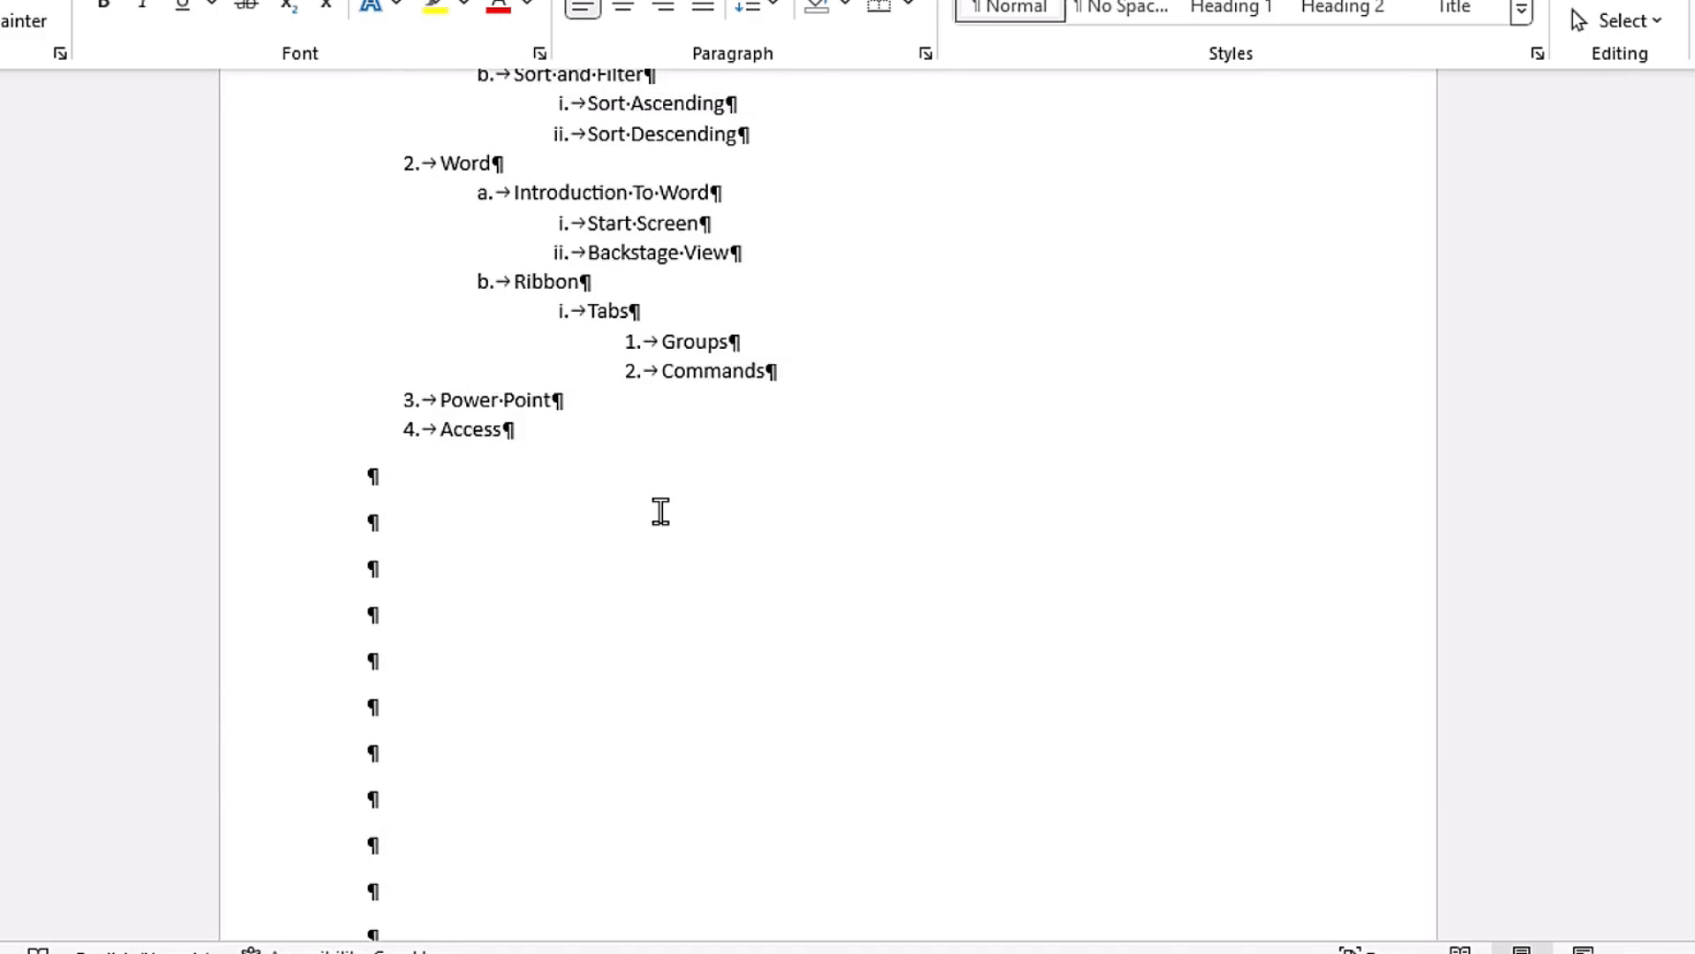
pyautogui.scroll(-10, 664, 528)
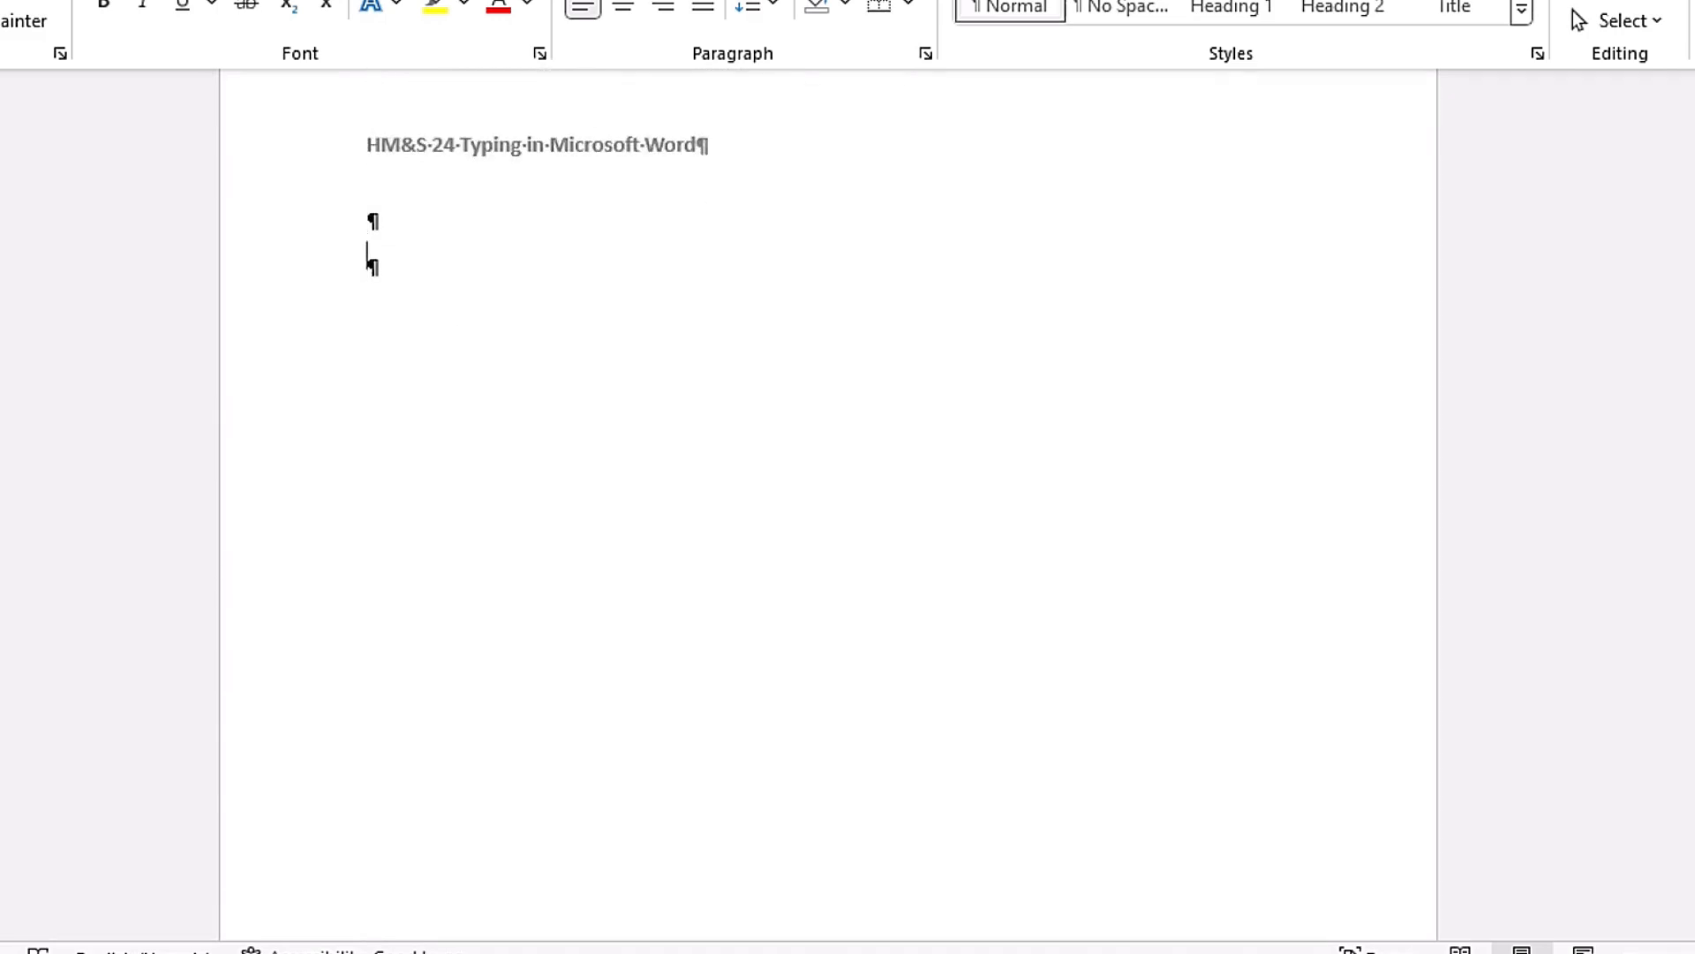
pyautogui.press('Return')
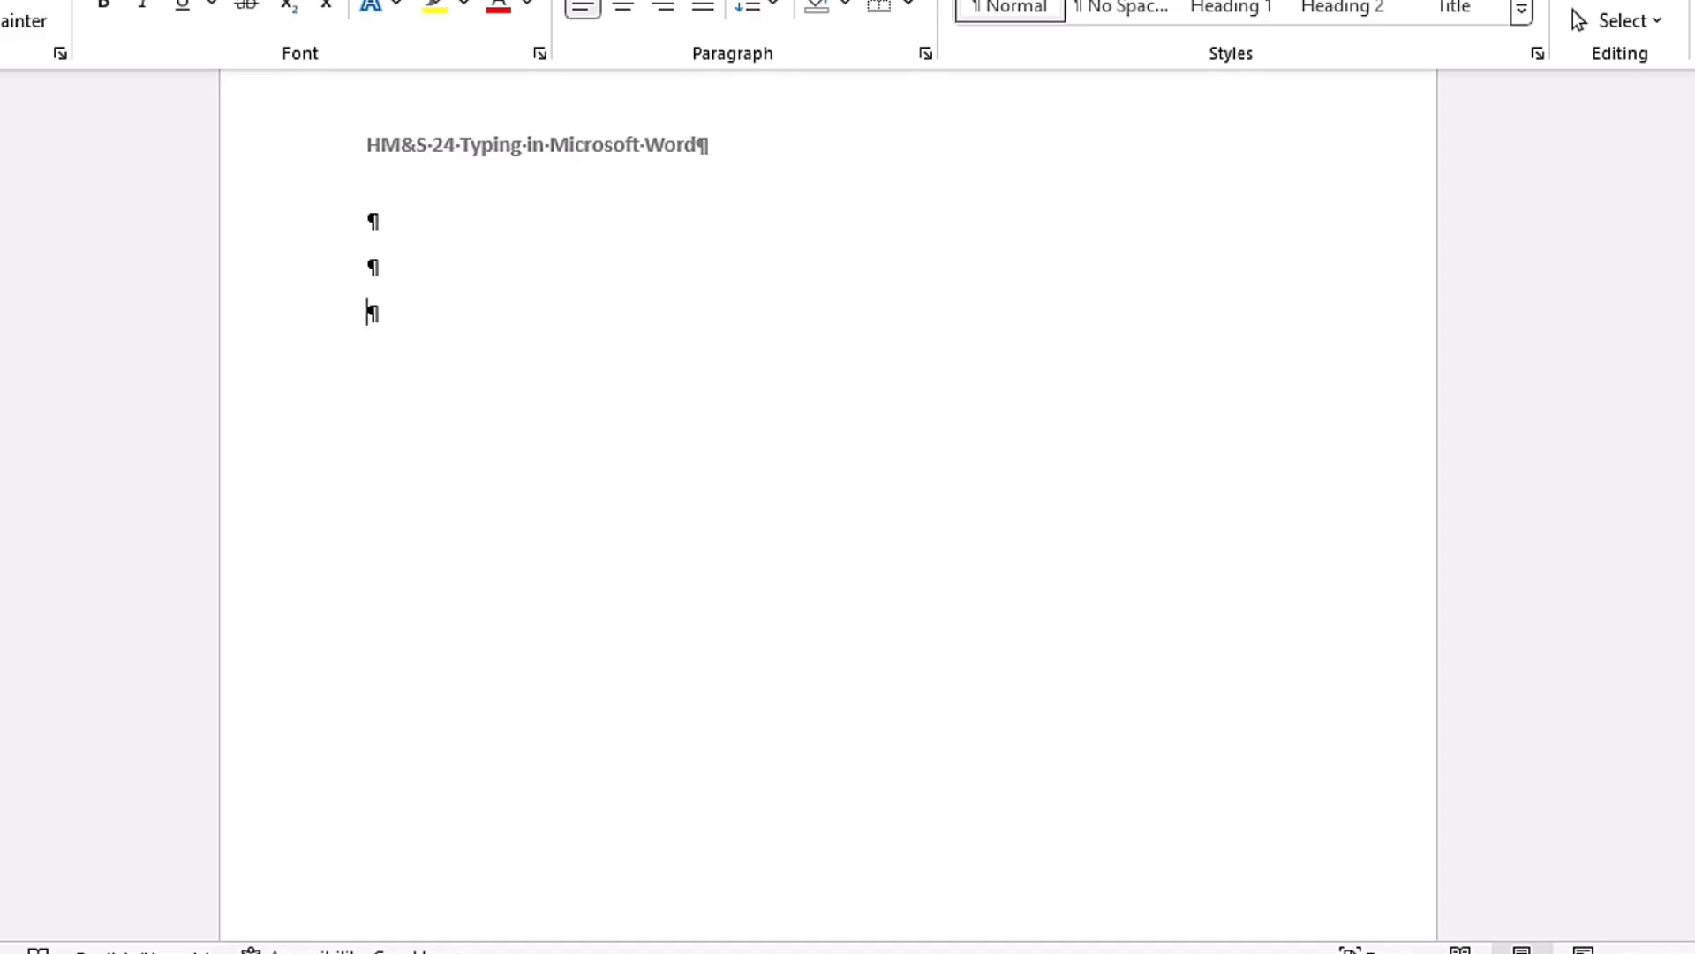
pyautogui.write('Francis')
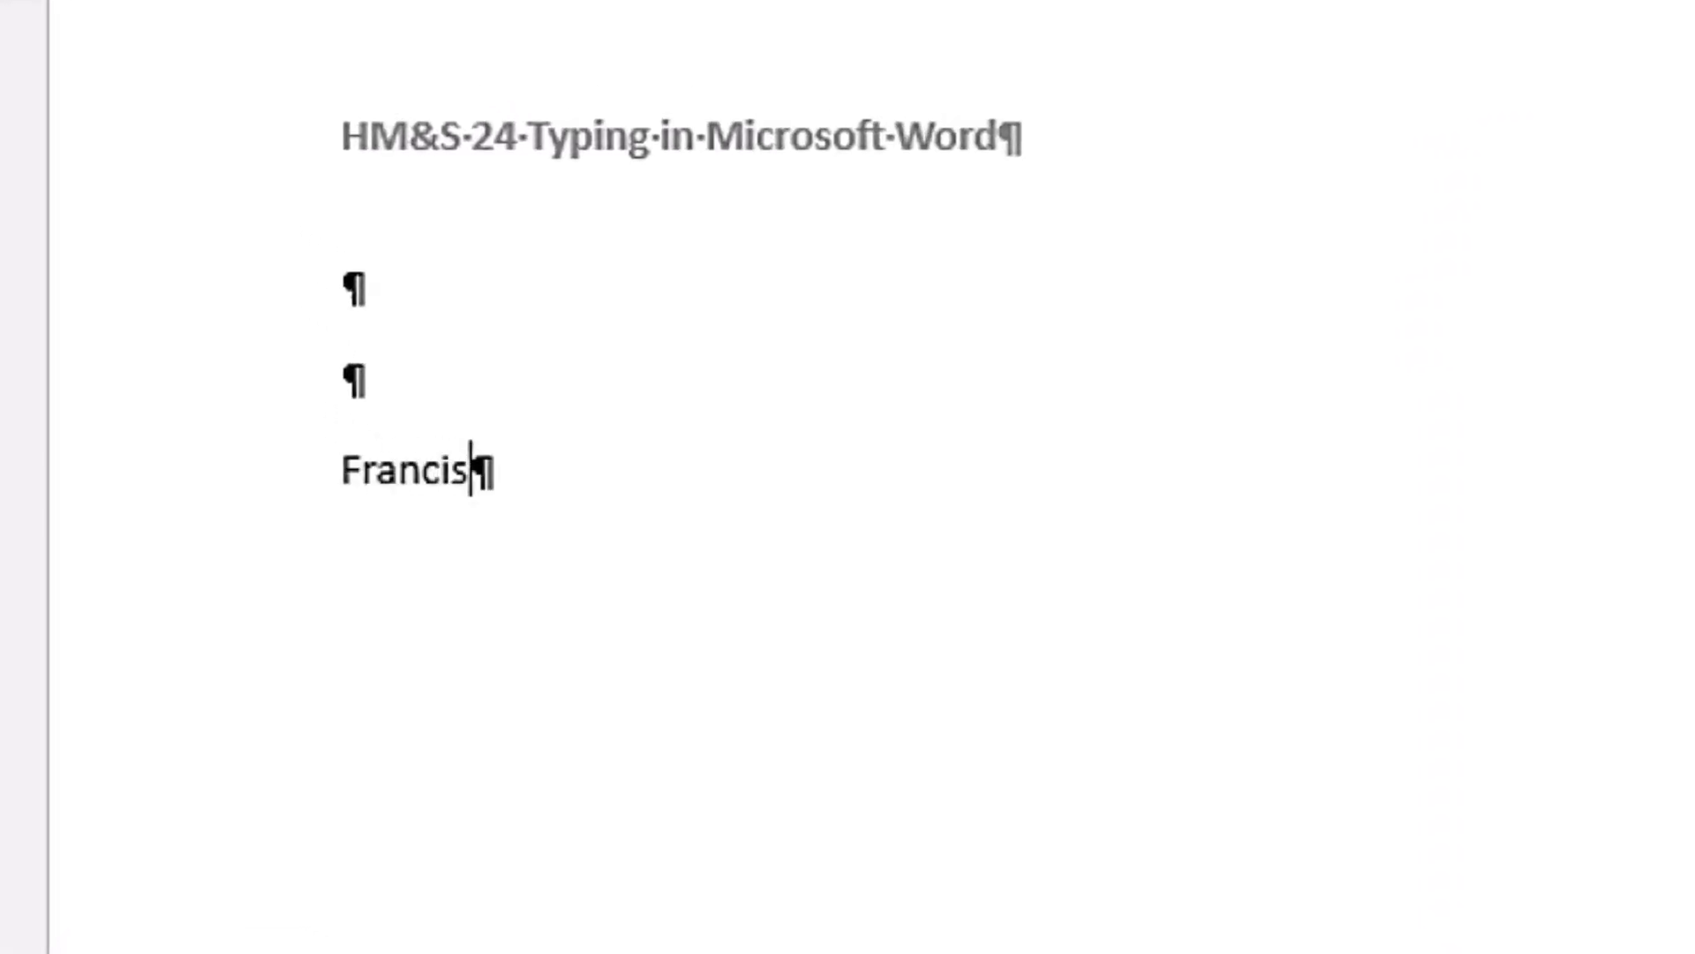
# Step: Insert four more empty paragraphs among the blank lines on page 1 and check the name's position on page 2
pyautogui.scroll(7, 1090, 386)
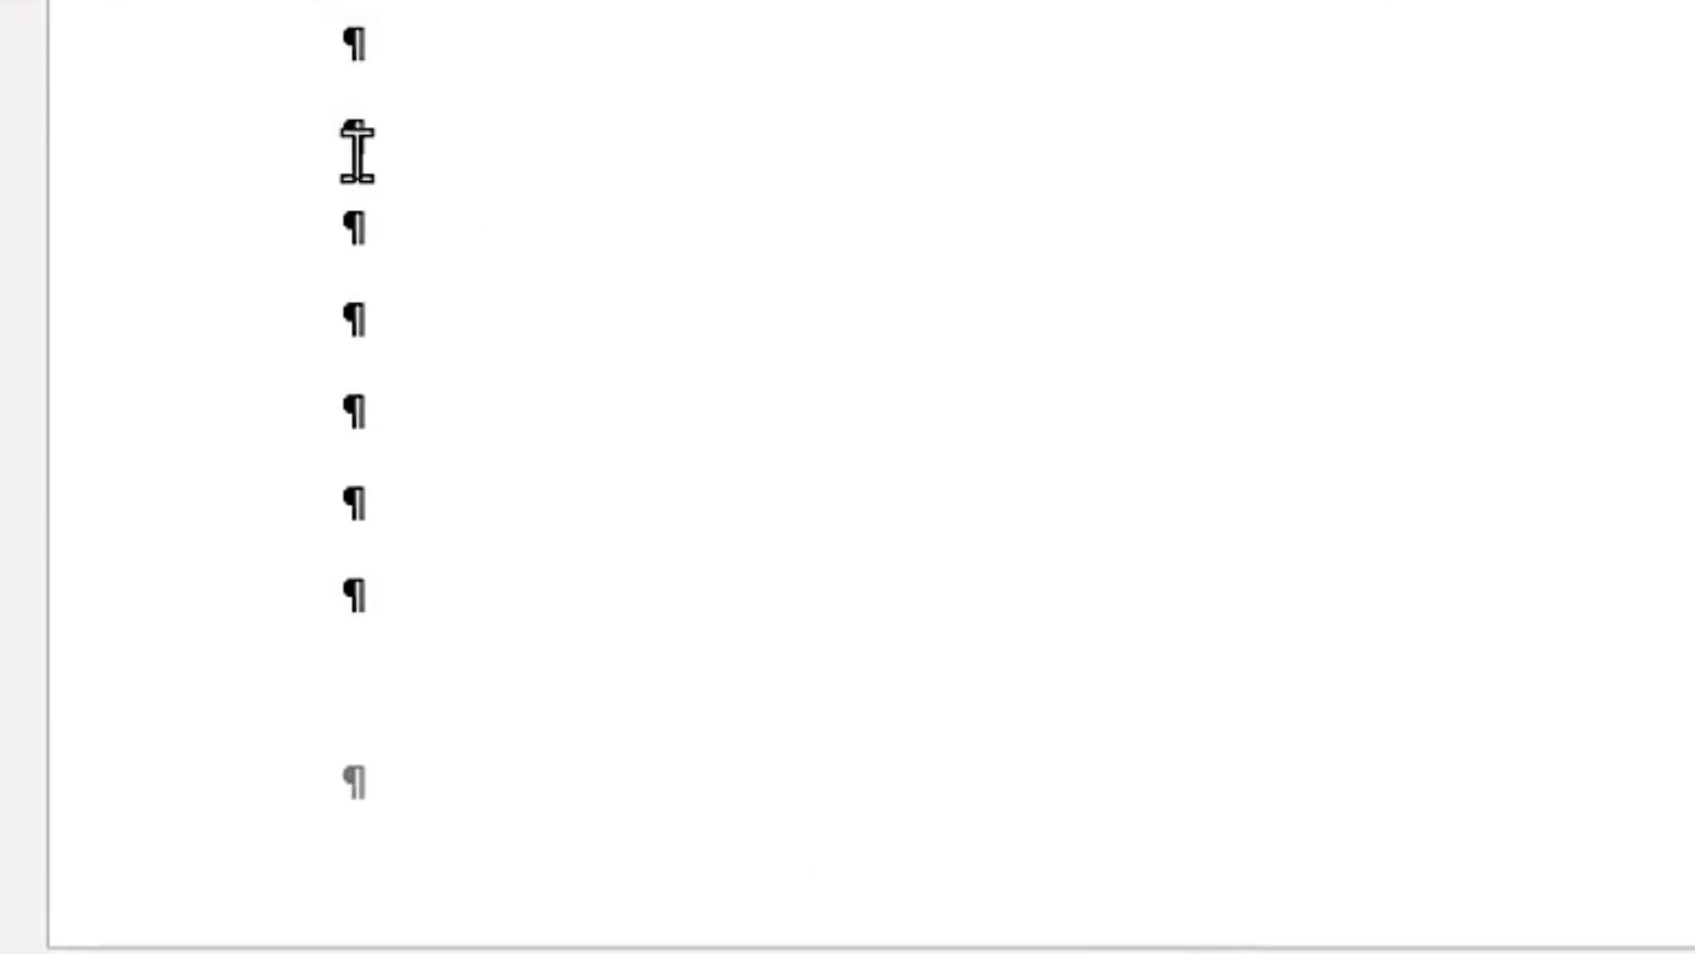
pyautogui.click(357, 150)
pyautogui.press('Return')
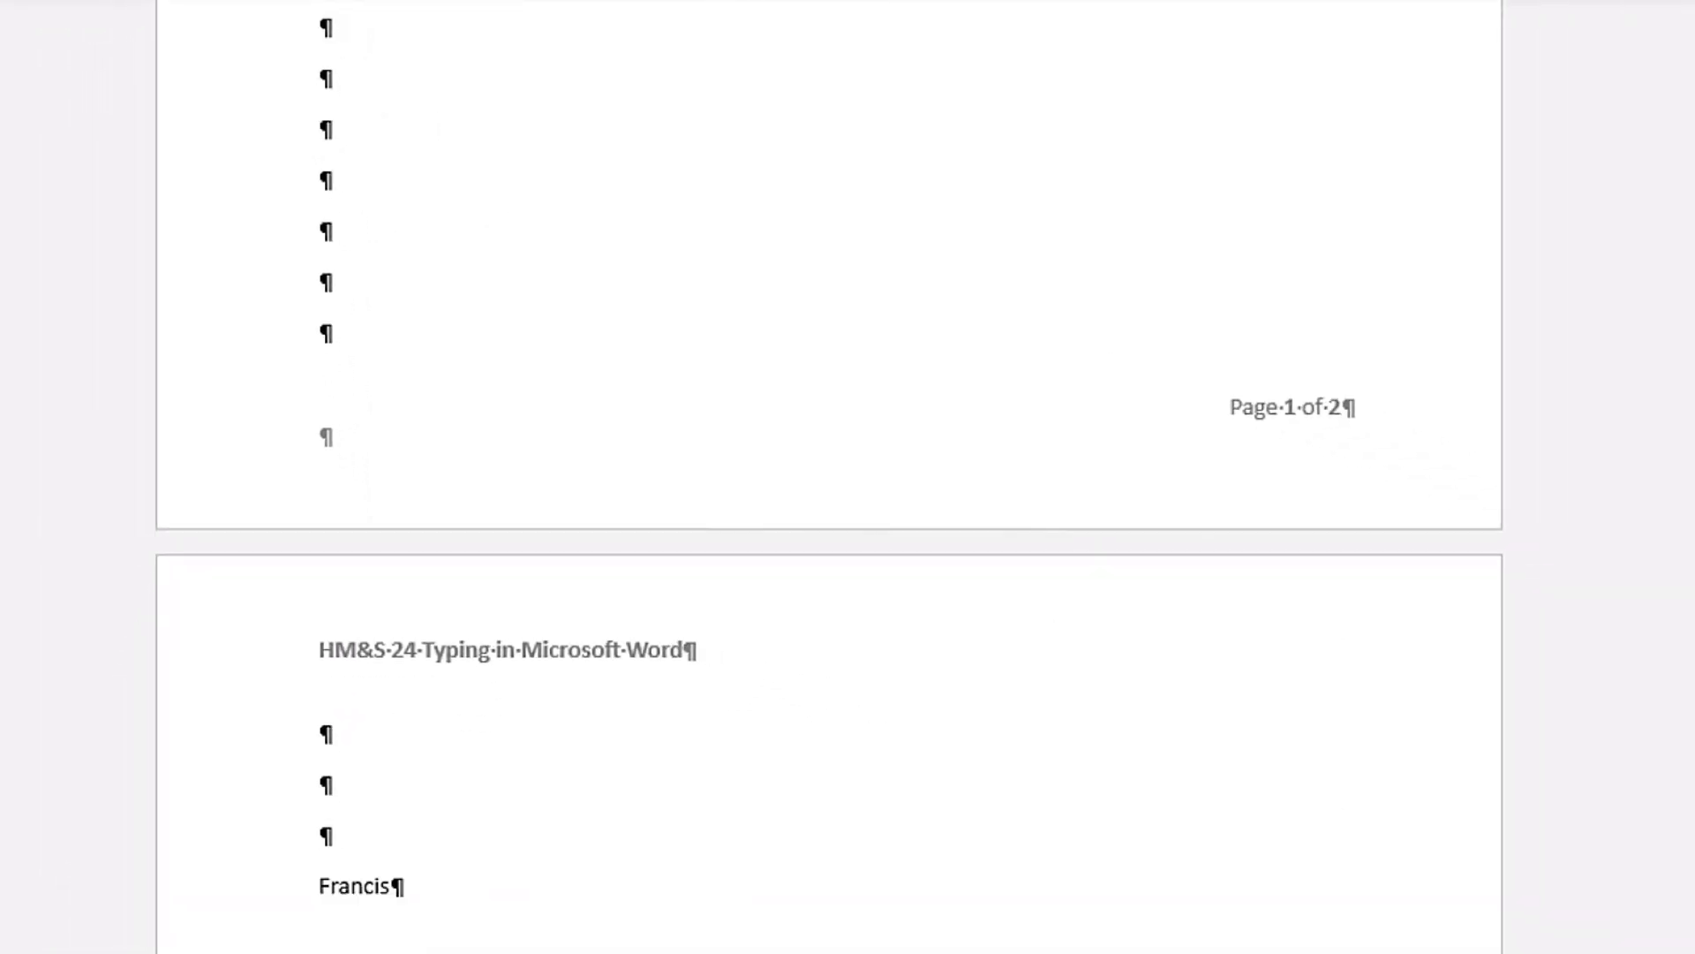
pyautogui.scroll(-1, 781, 185)
pyautogui.press('Return')
pyautogui.press('Return')
pyautogui.press('Return')
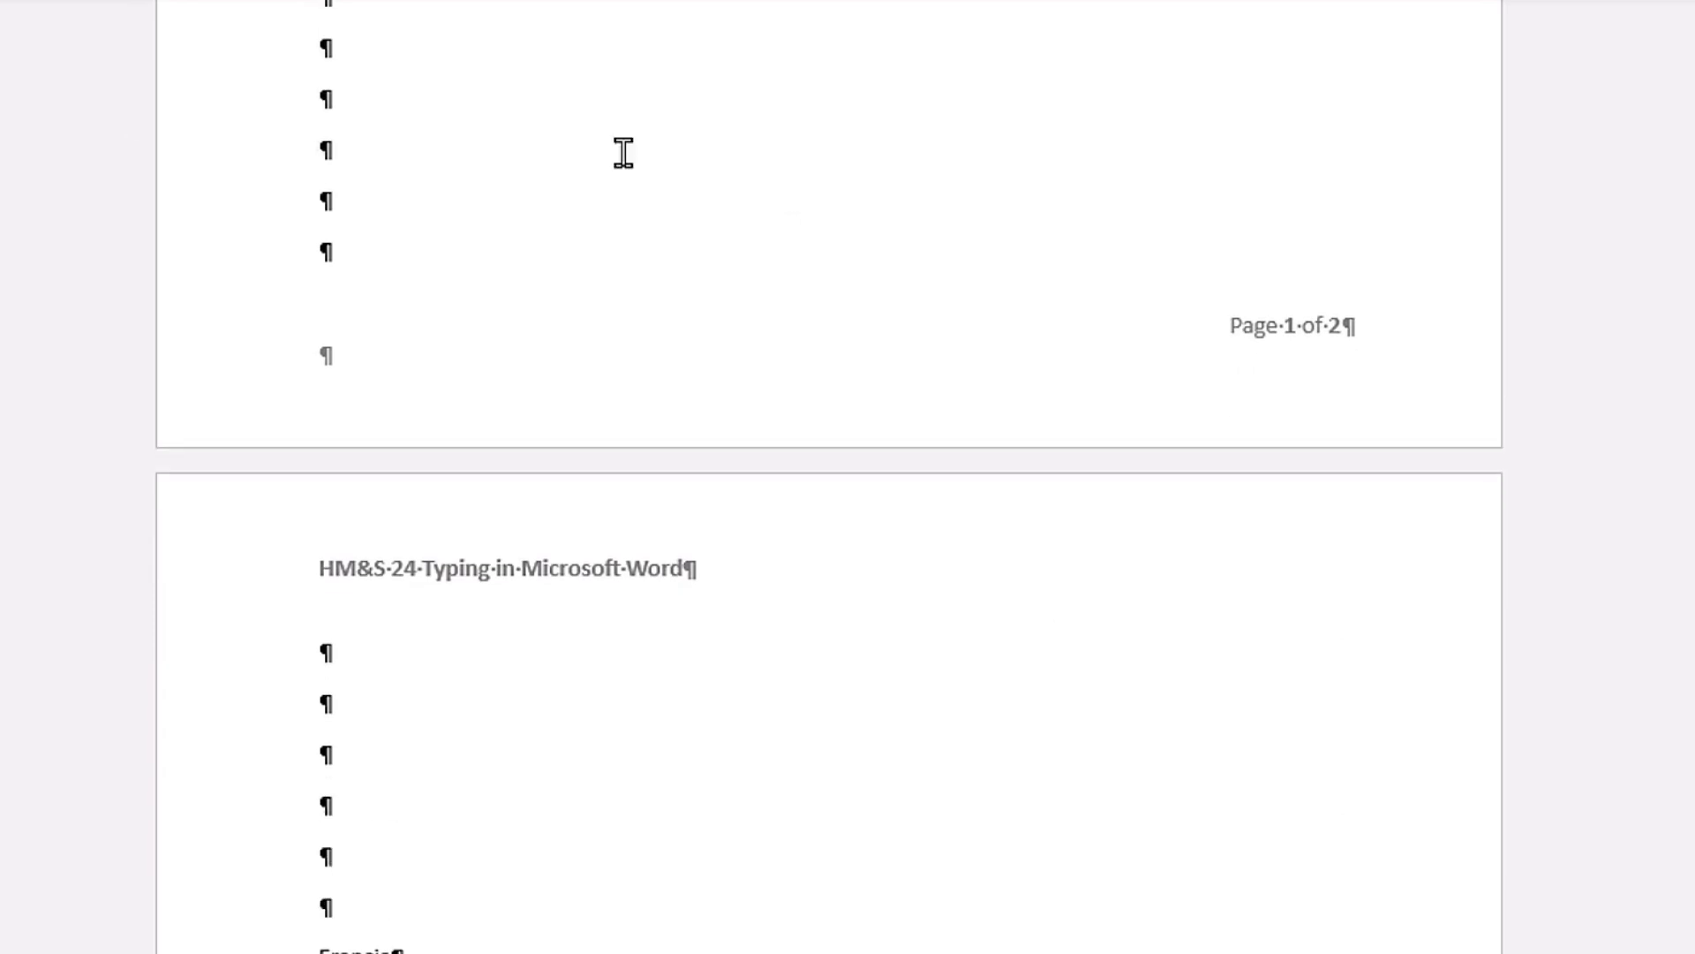
pyautogui.scroll(-3, 625, 405)
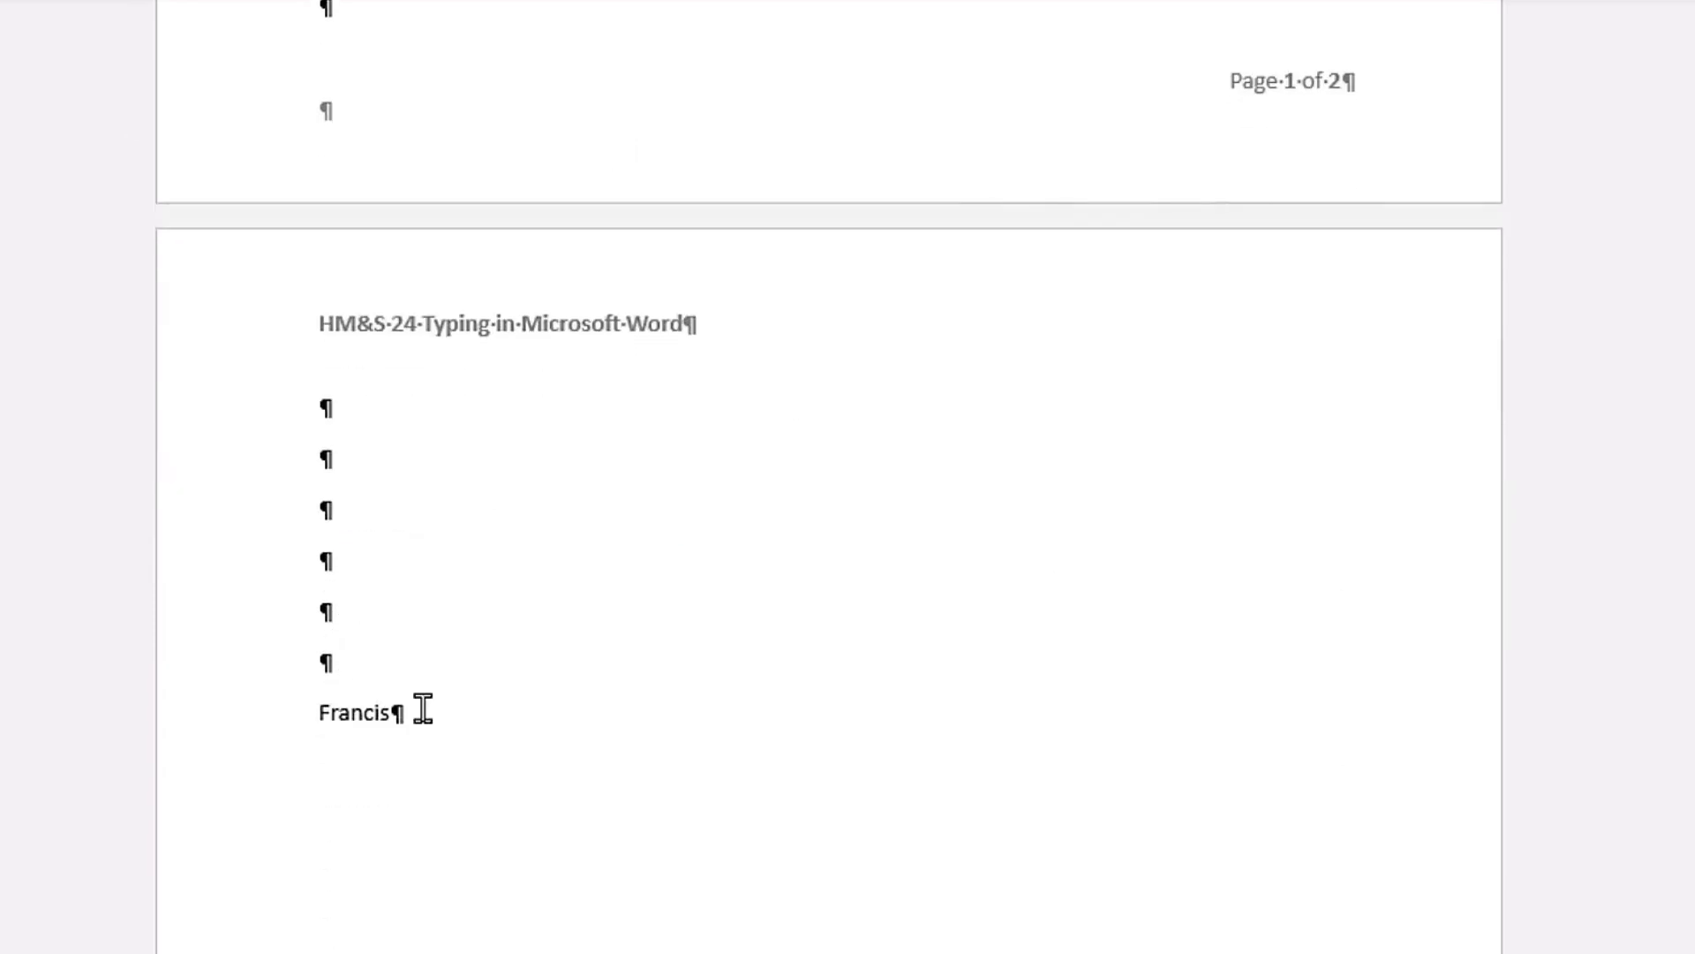
# Step: Delete the empty paragraphs between the Access list item and the name line
pyautogui.press('BackSpace')
pyautogui.press('BackSpace')
pyautogui.press('BackSpace')
pyautogui.press('BackSpace')
pyautogui.press('BackSpace')
pyautogui.press('BackSpace')
pyautogui.press('BackSpace')
pyautogui.press('BackSpace')
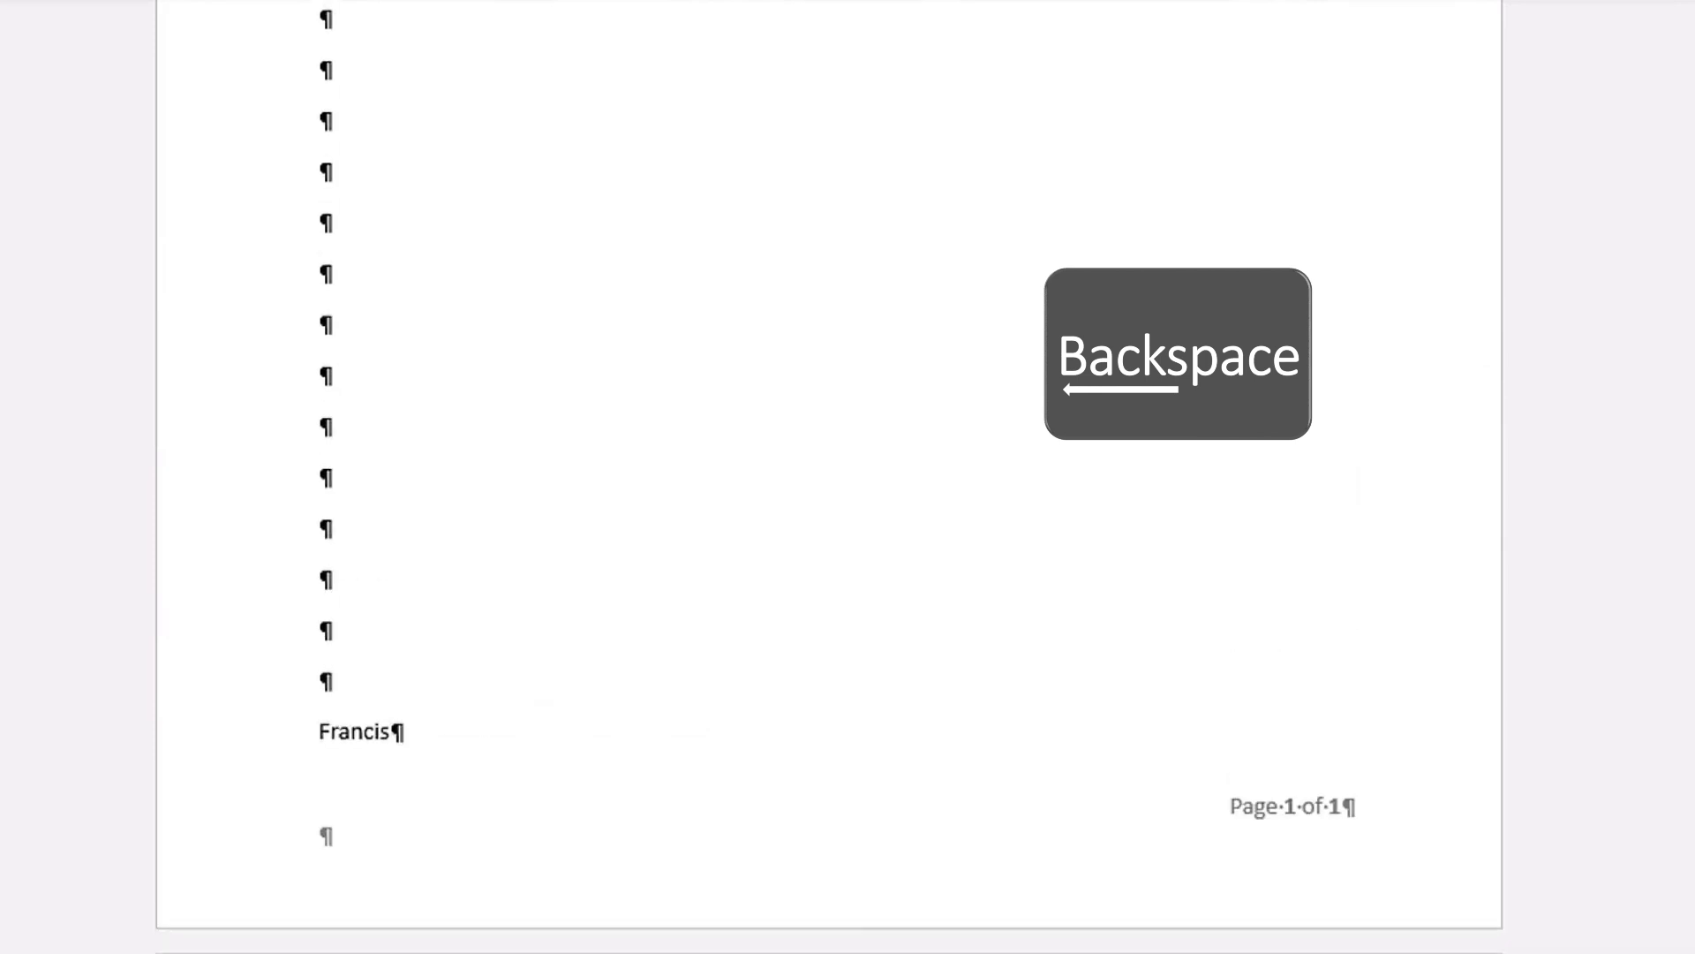
pyautogui.press('BackSpace')
pyautogui.press('BackSpace')
pyautogui.press('BackSpace')
pyautogui.press('BackSpace')
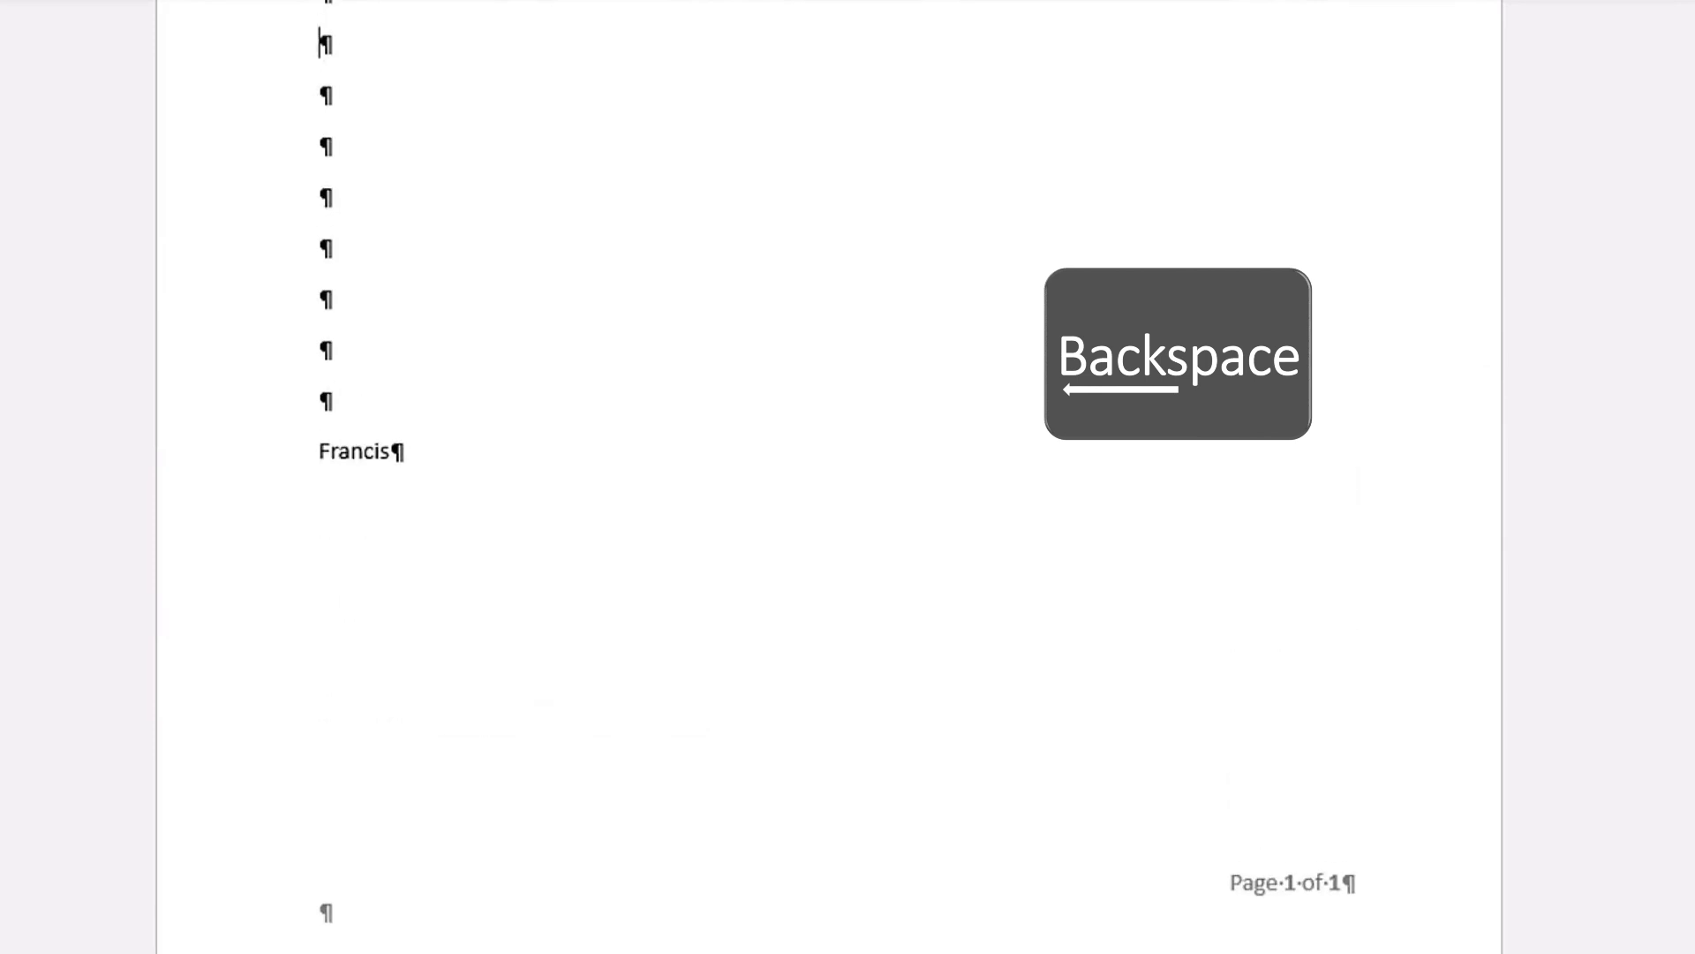
pyautogui.scroll(2, 409, 704)
pyautogui.click(279, 529)
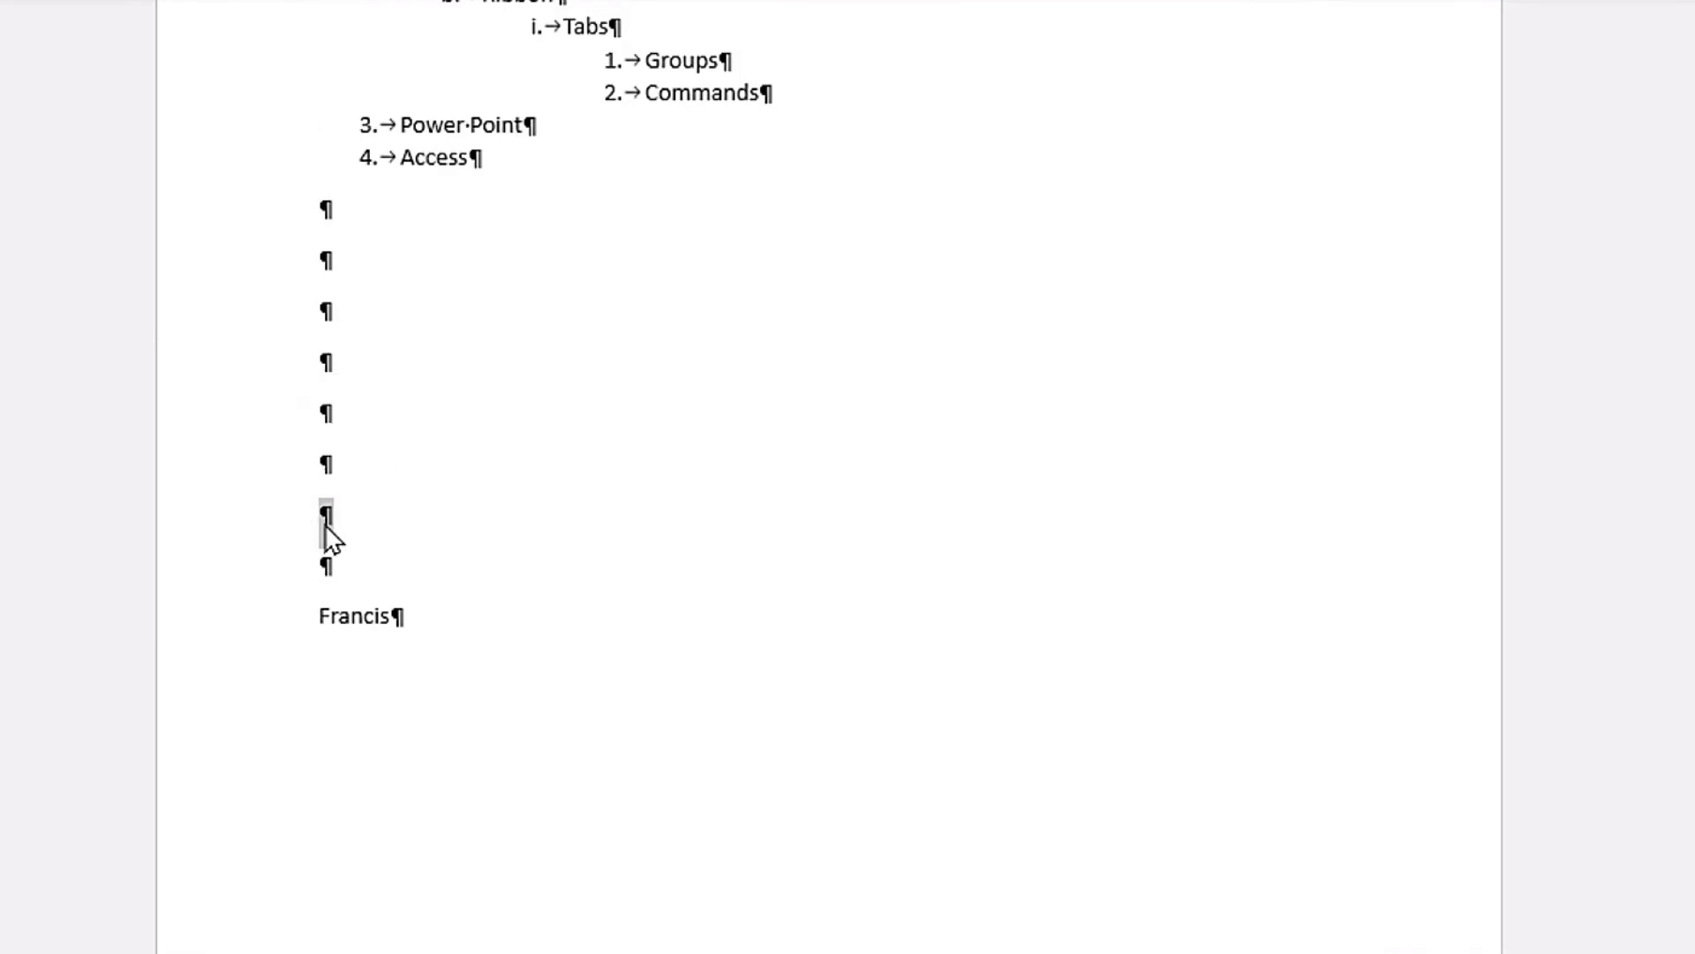
pyautogui.press('BackSpace')
pyautogui.press('BackSpace')
pyautogui.press('BackSpace')
pyautogui.press('BackSpace')
pyautogui.press('BackSpace')
pyautogui.press('BackSpace')
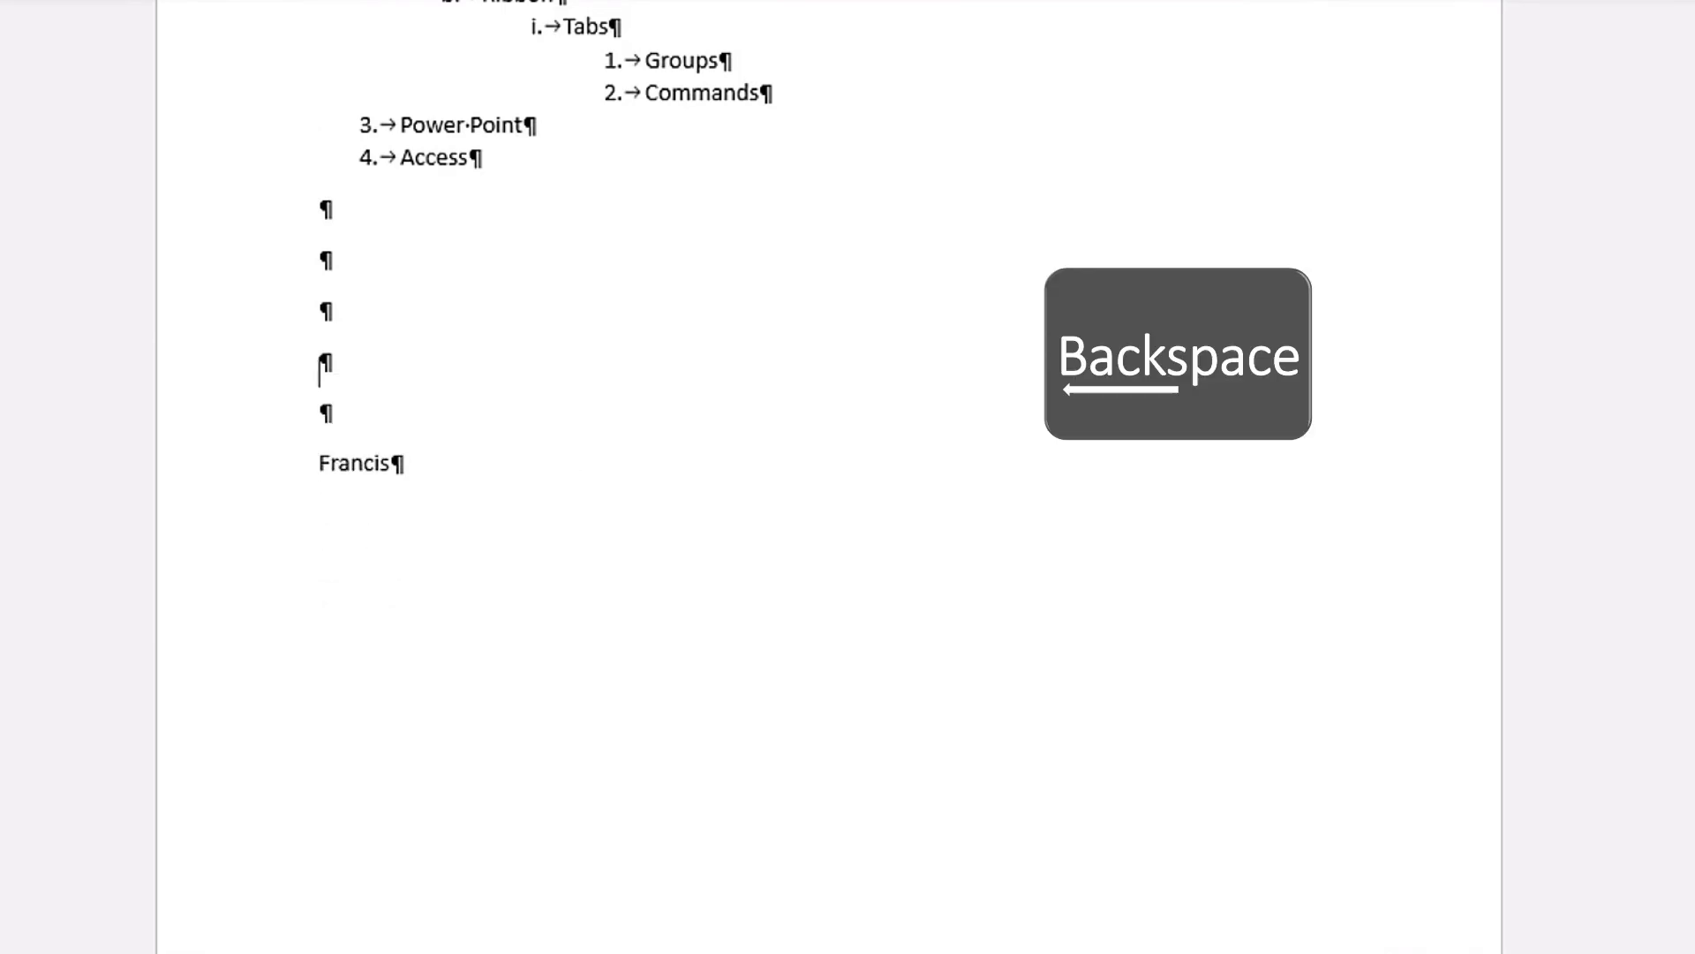
pyautogui.press('BackSpace')
pyautogui.press('BackSpace')
pyautogui.press('BackSpace')
# Step: Select the name line below the list and delete it
pyautogui.scroll(2, 206, 360)
pyautogui.click(206, 359)
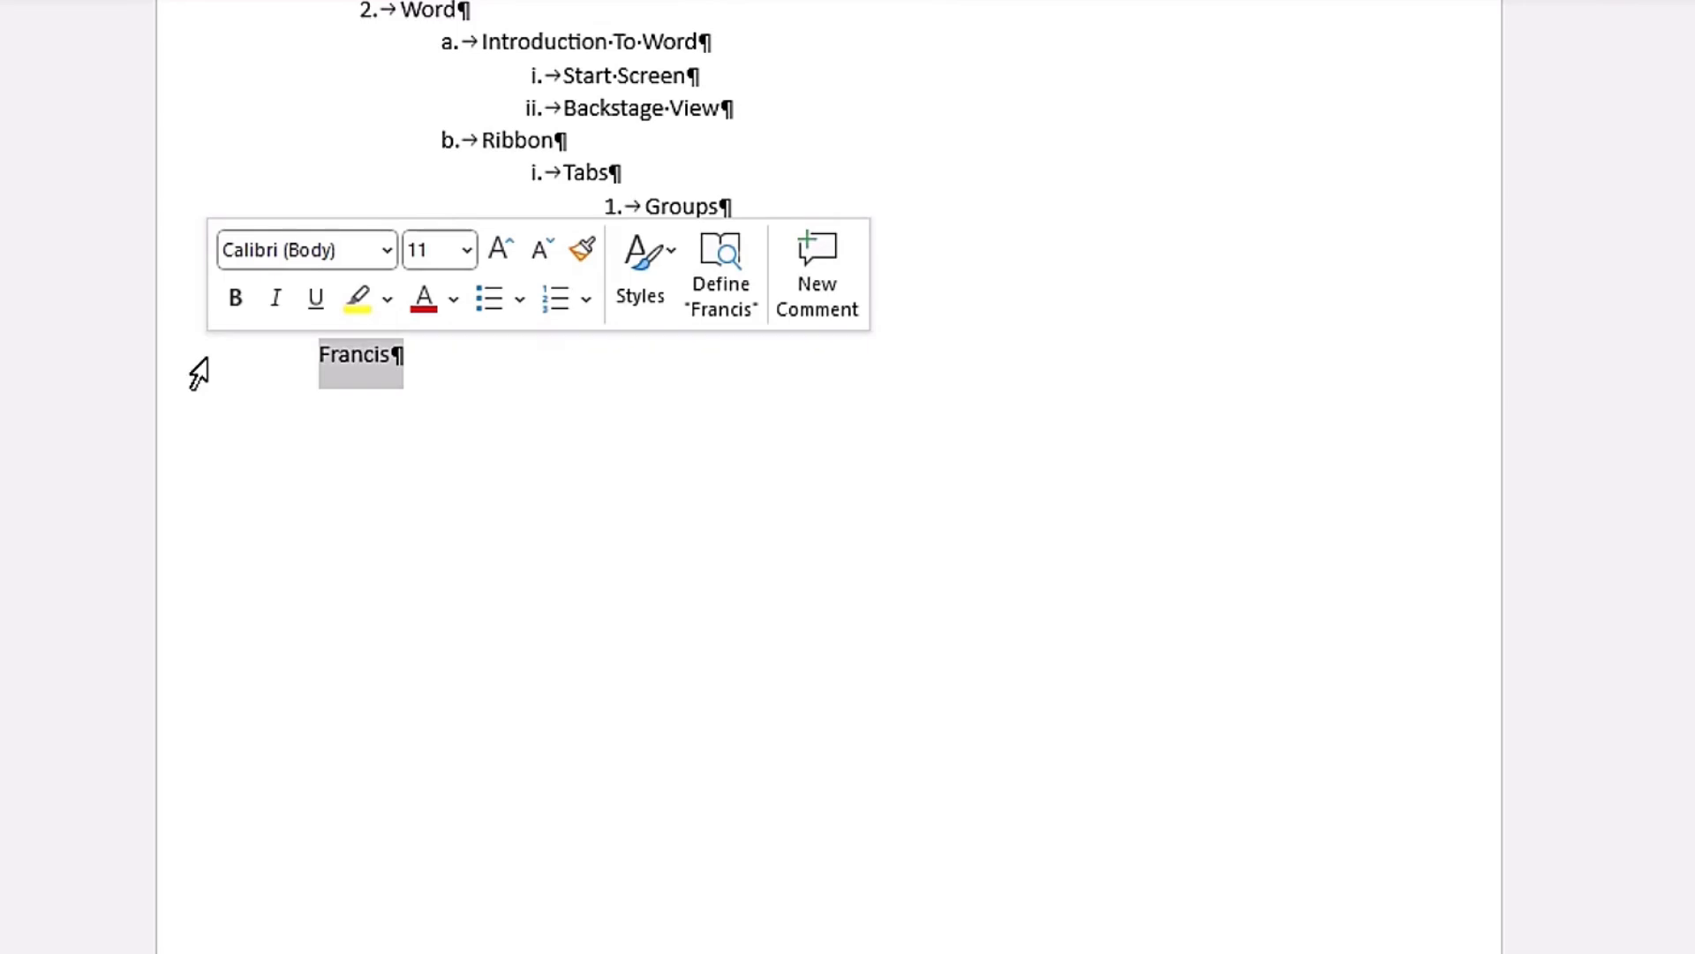
pyautogui.press('Delete')
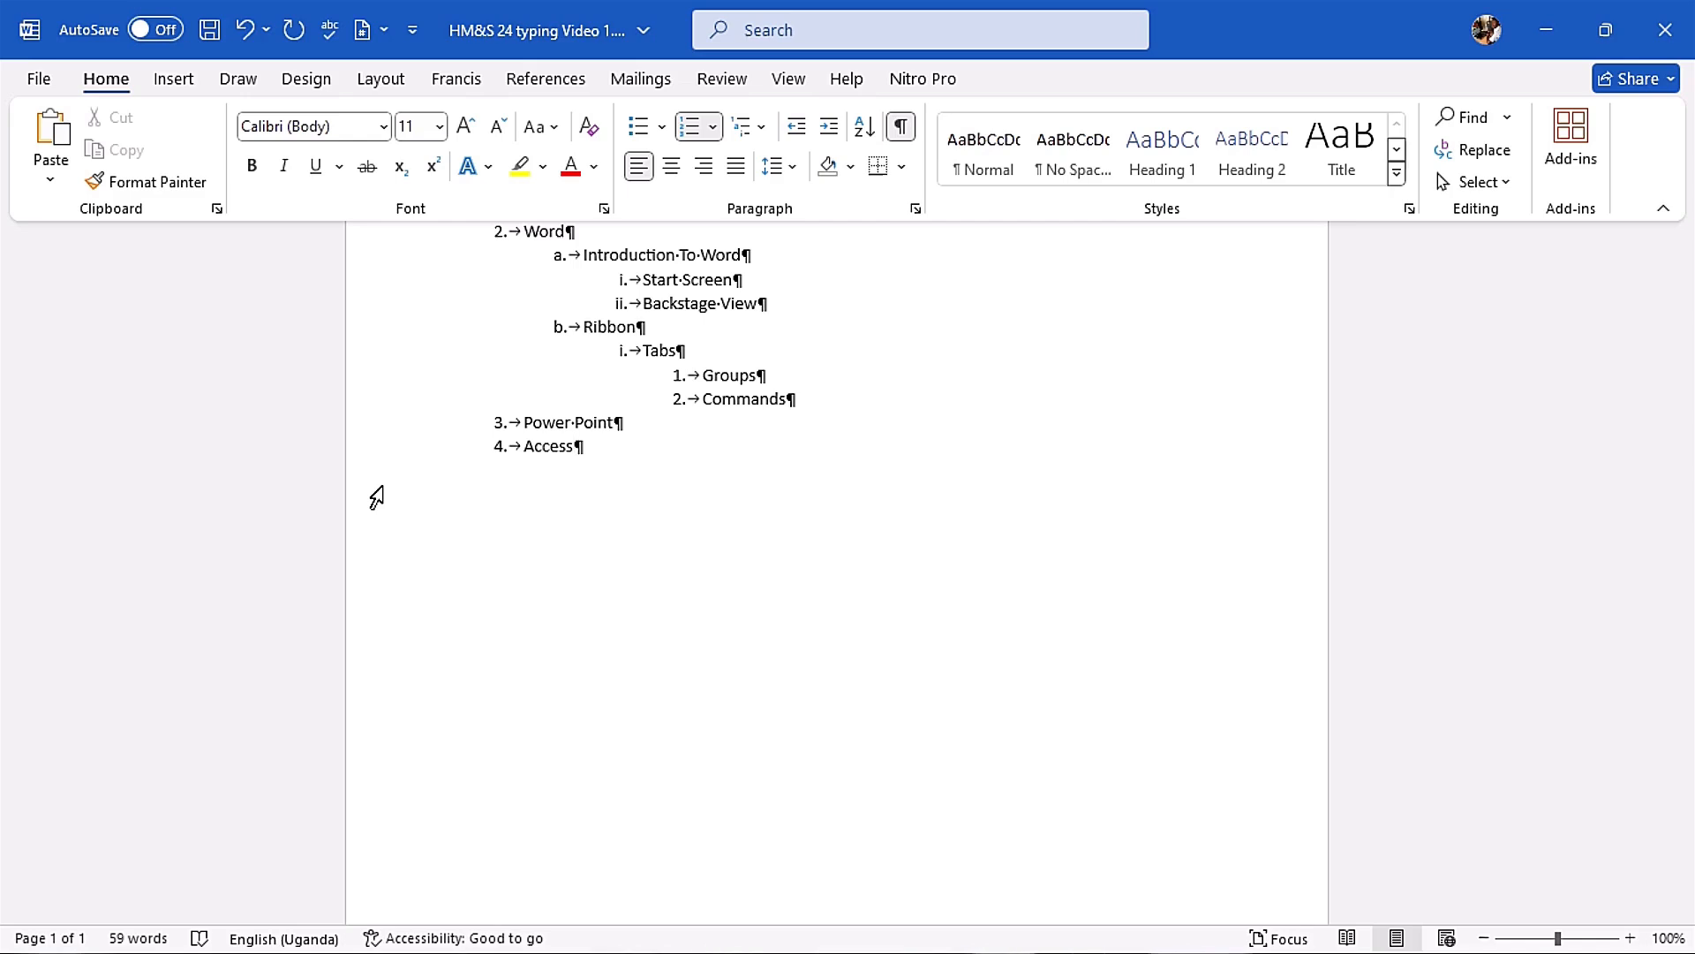
# Step: Start a new unnumbered paragraph below the Access list item
pyautogui.press('Return')
pyautogui.press('BackSpace')
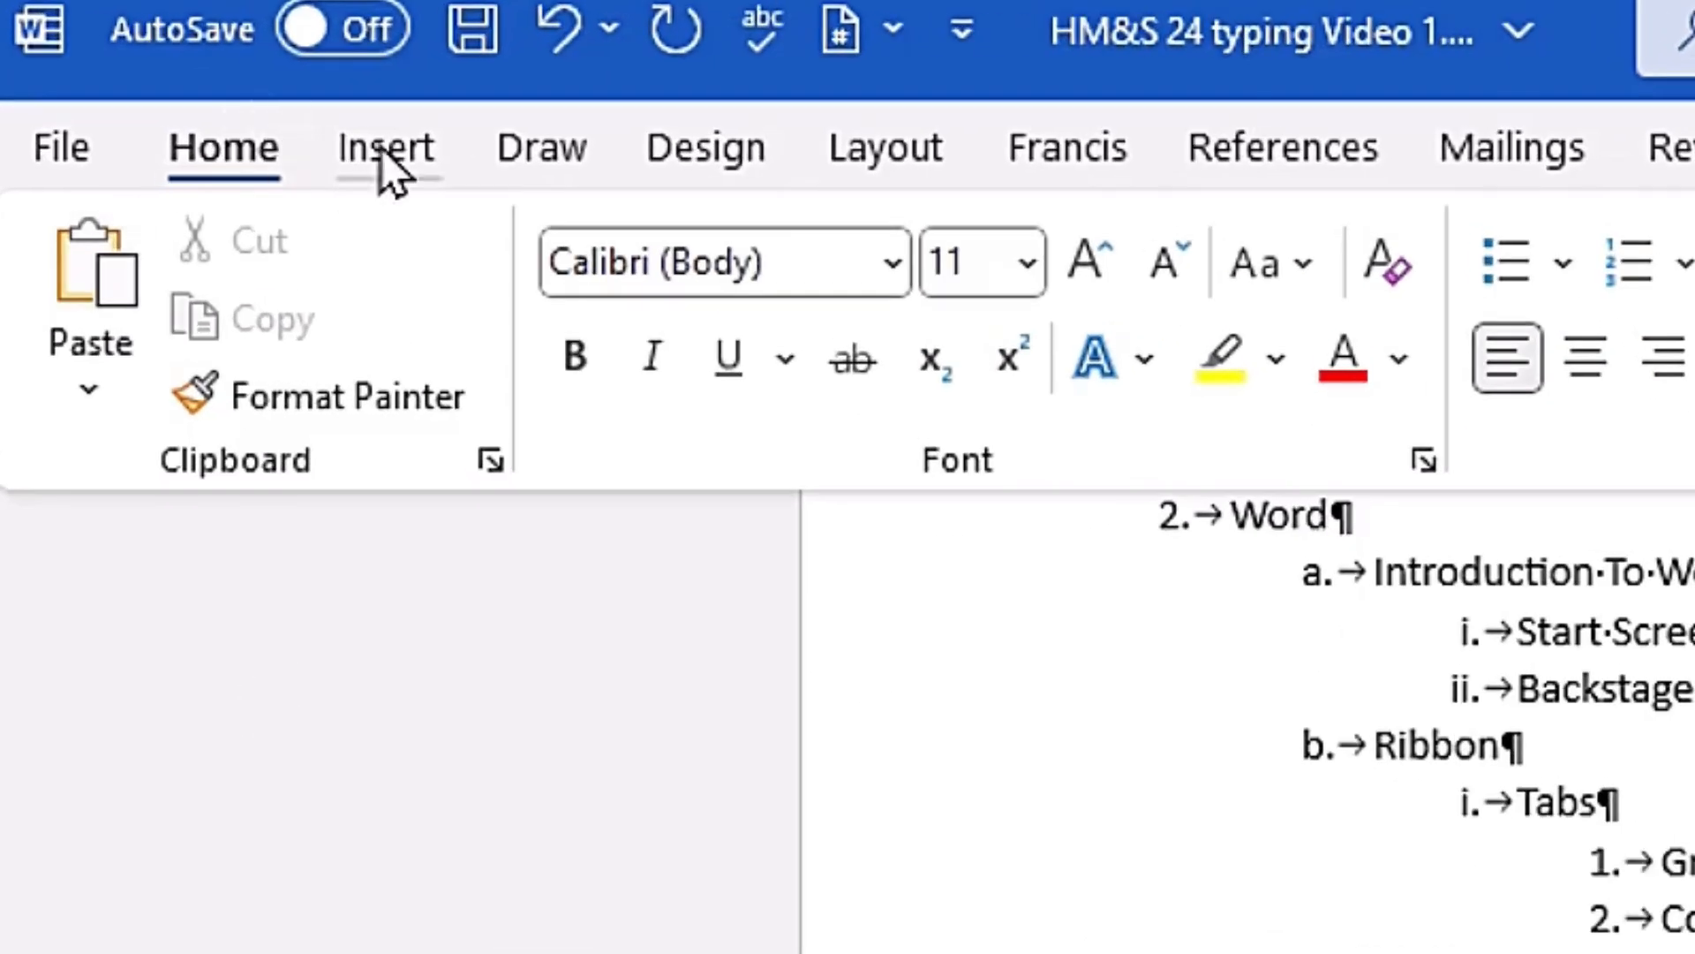
# Step: Insert a page break on the blank paragraph below the list, check the new page, and undo the break
pyautogui.click(169, 80)
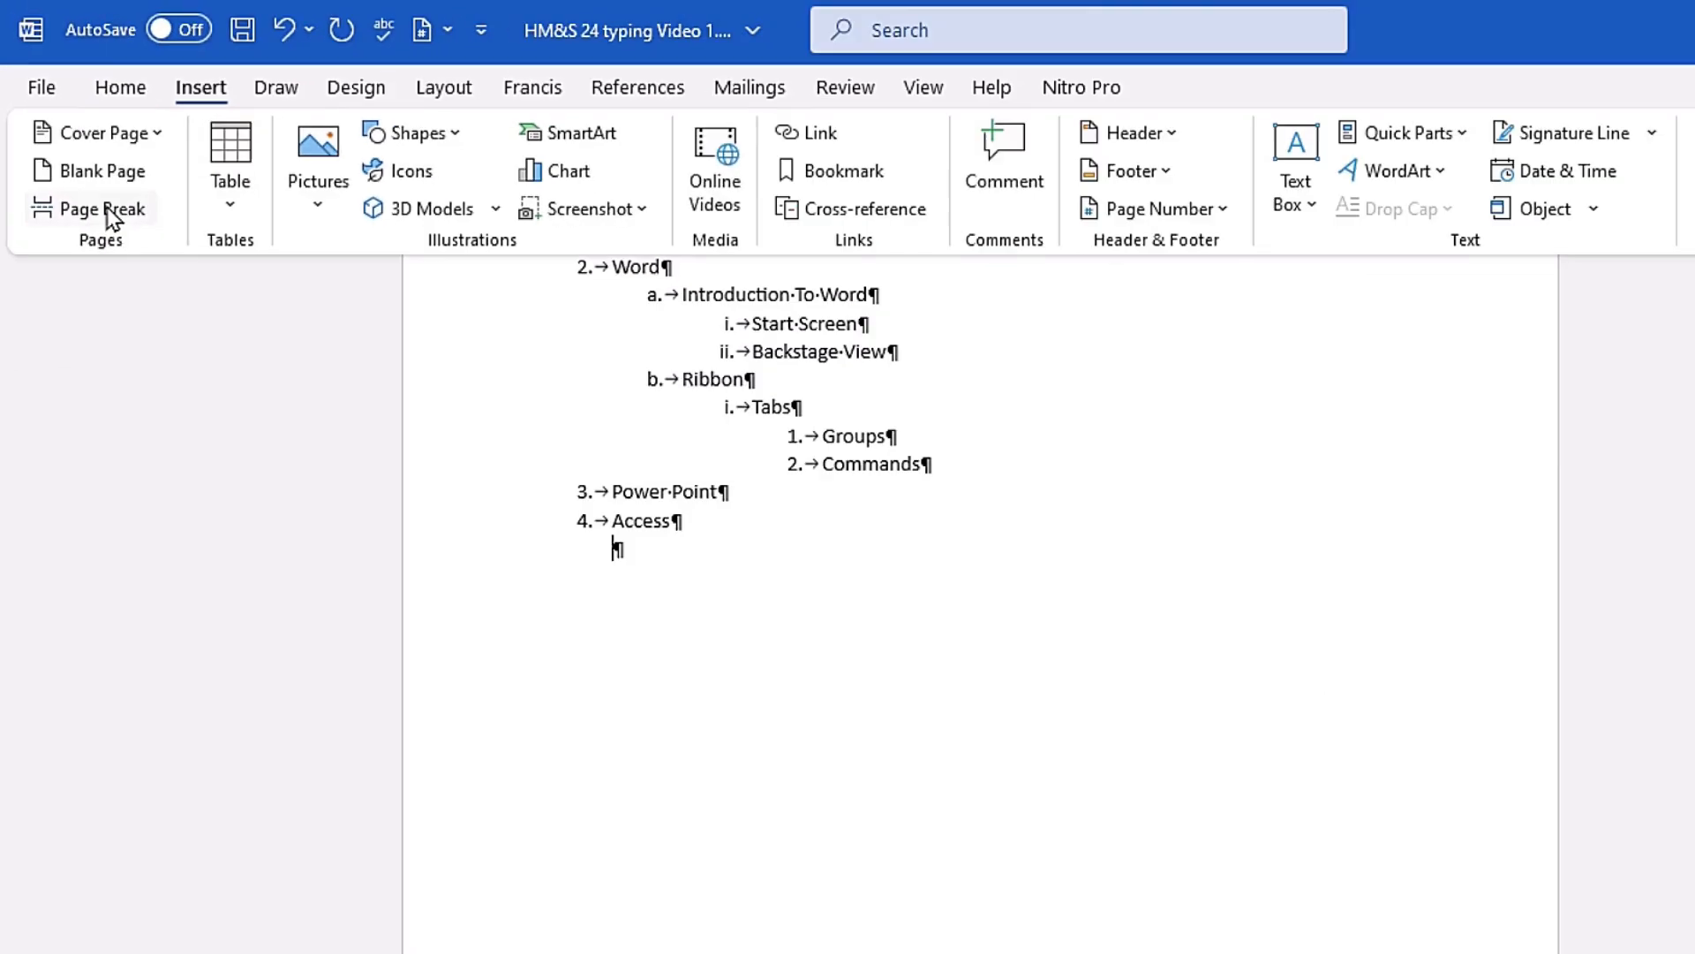
pyautogui.click(195, 392)
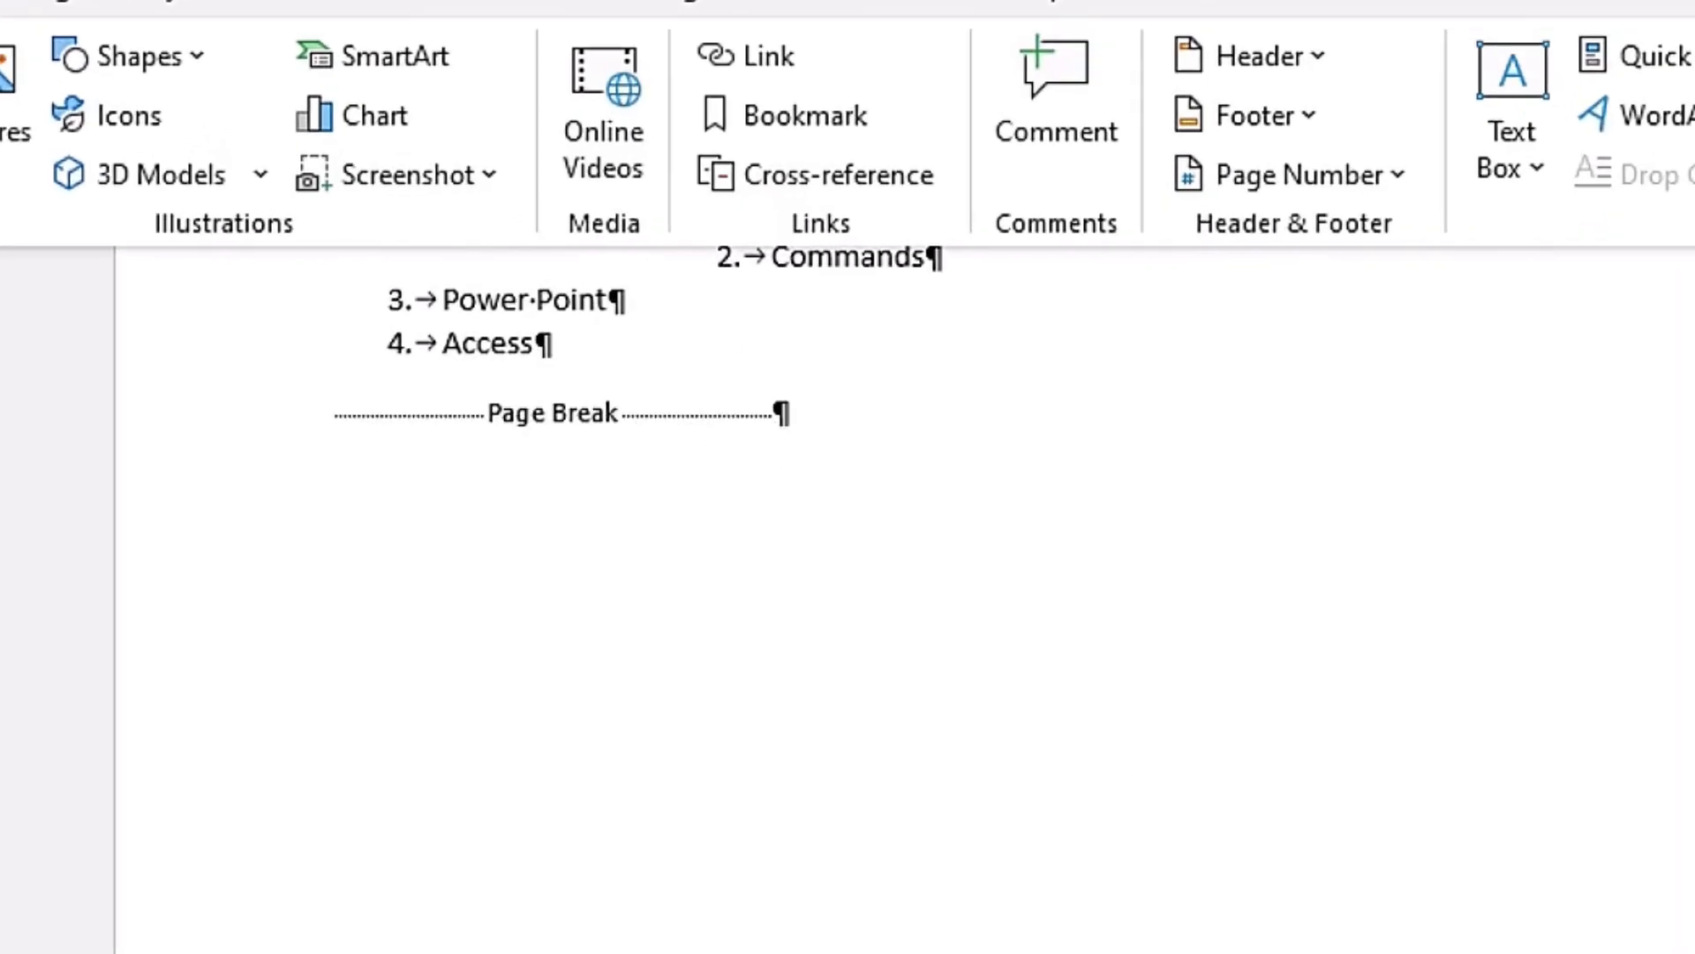
pyautogui.scroll(-8, 900, 601)
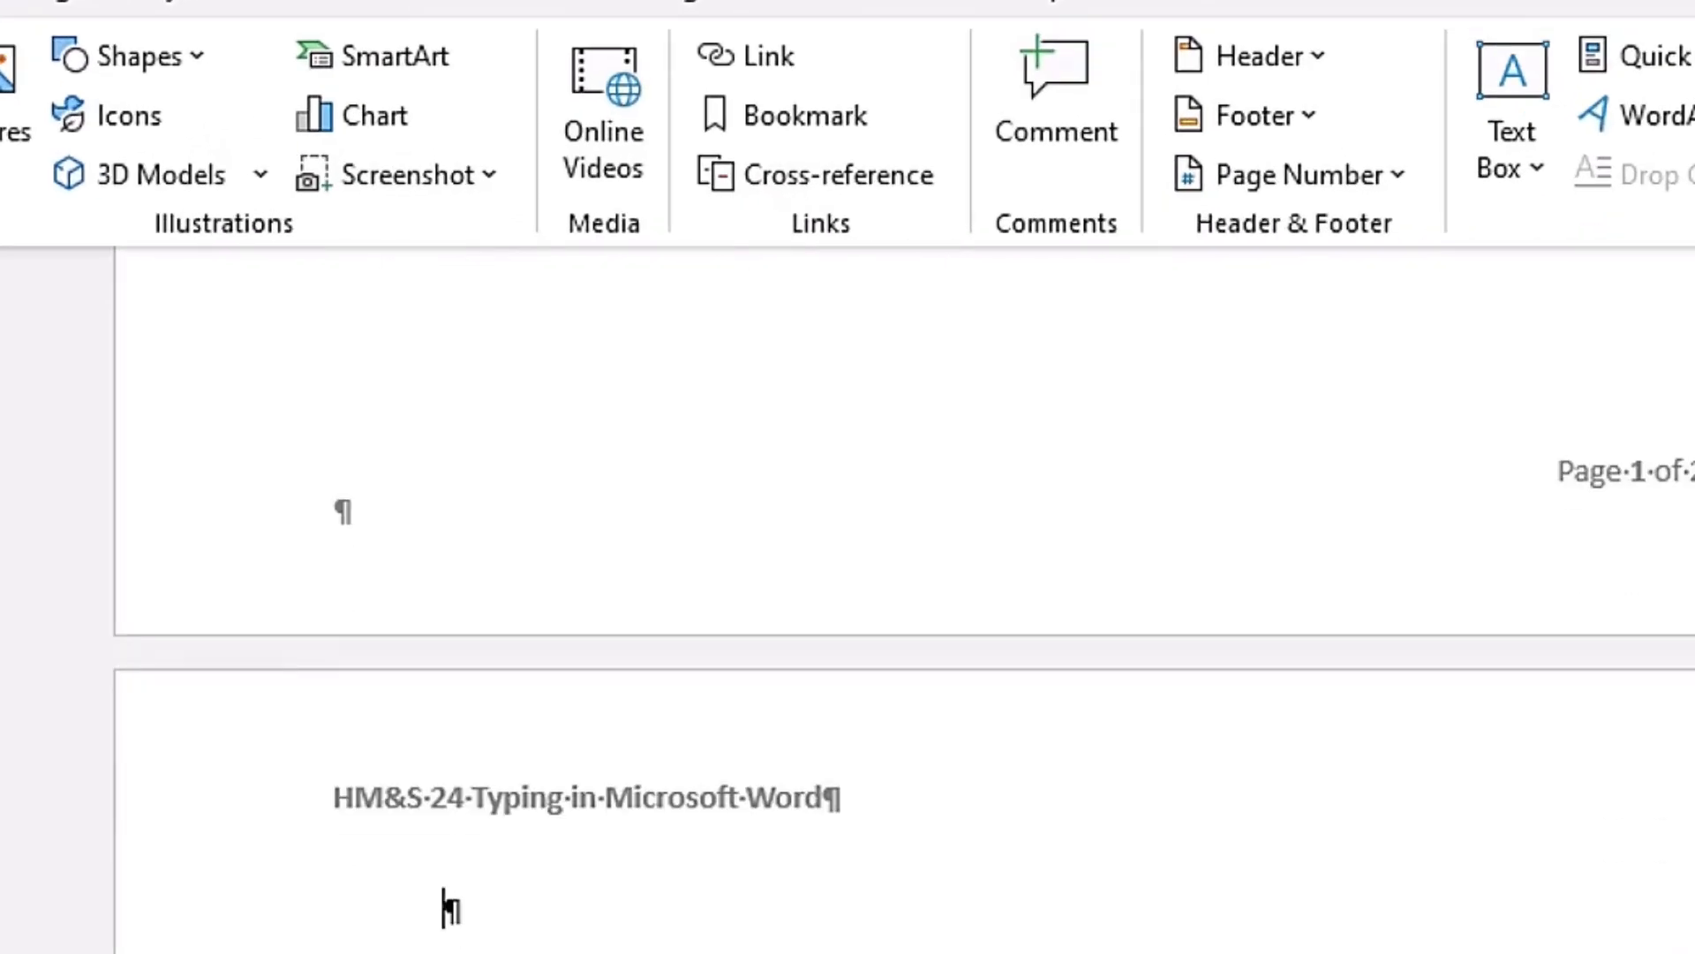
pyautogui.scroll(9, 571, 658)
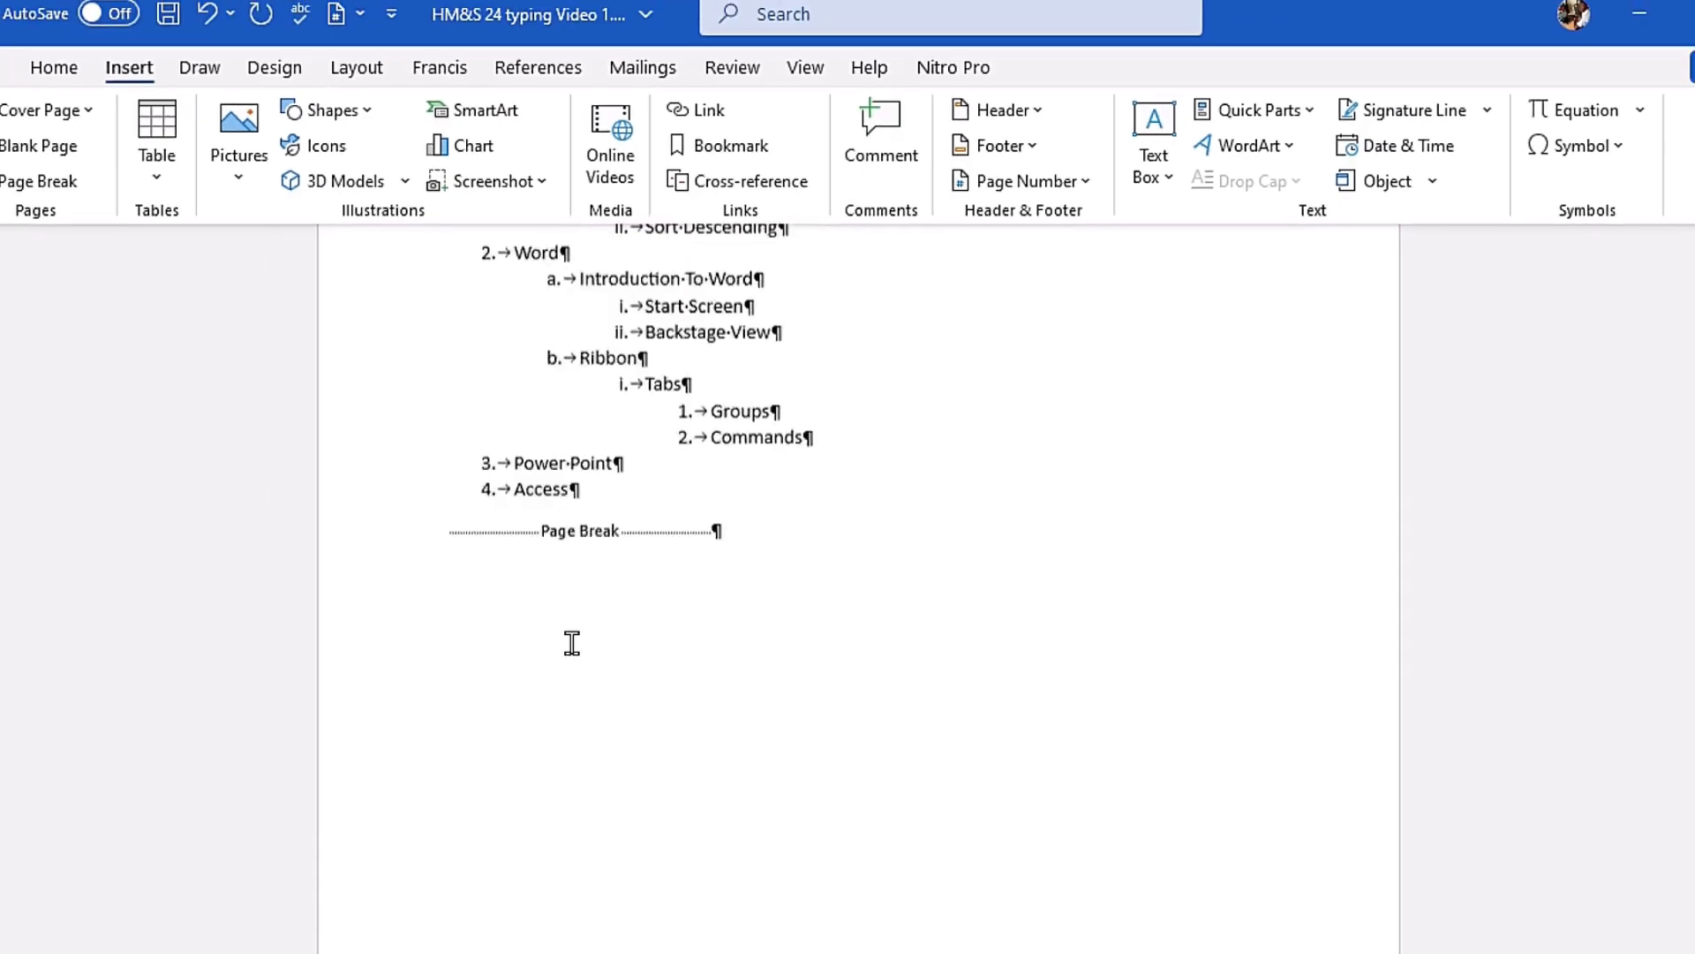
pyautogui.hotkey('ctrl', 'z')
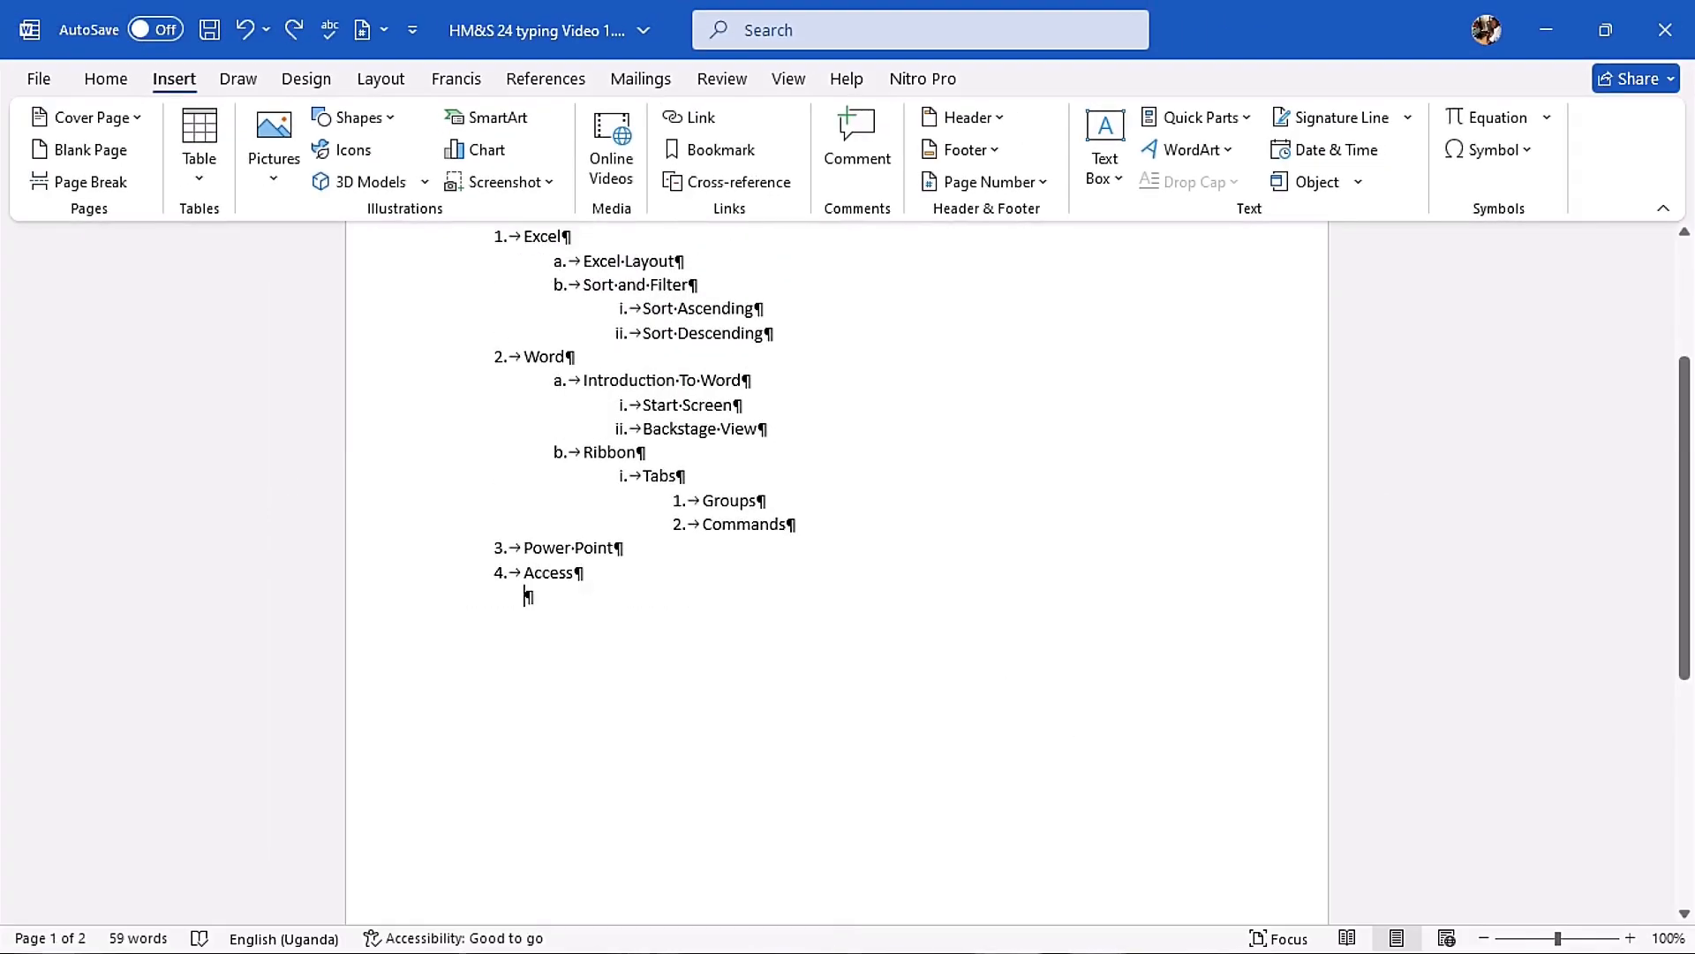
# Step: Insert a page break on the blank paragraph below the Access list item and enter the first name on the new page
pyautogui.hotkey('ctrl', 'Return')
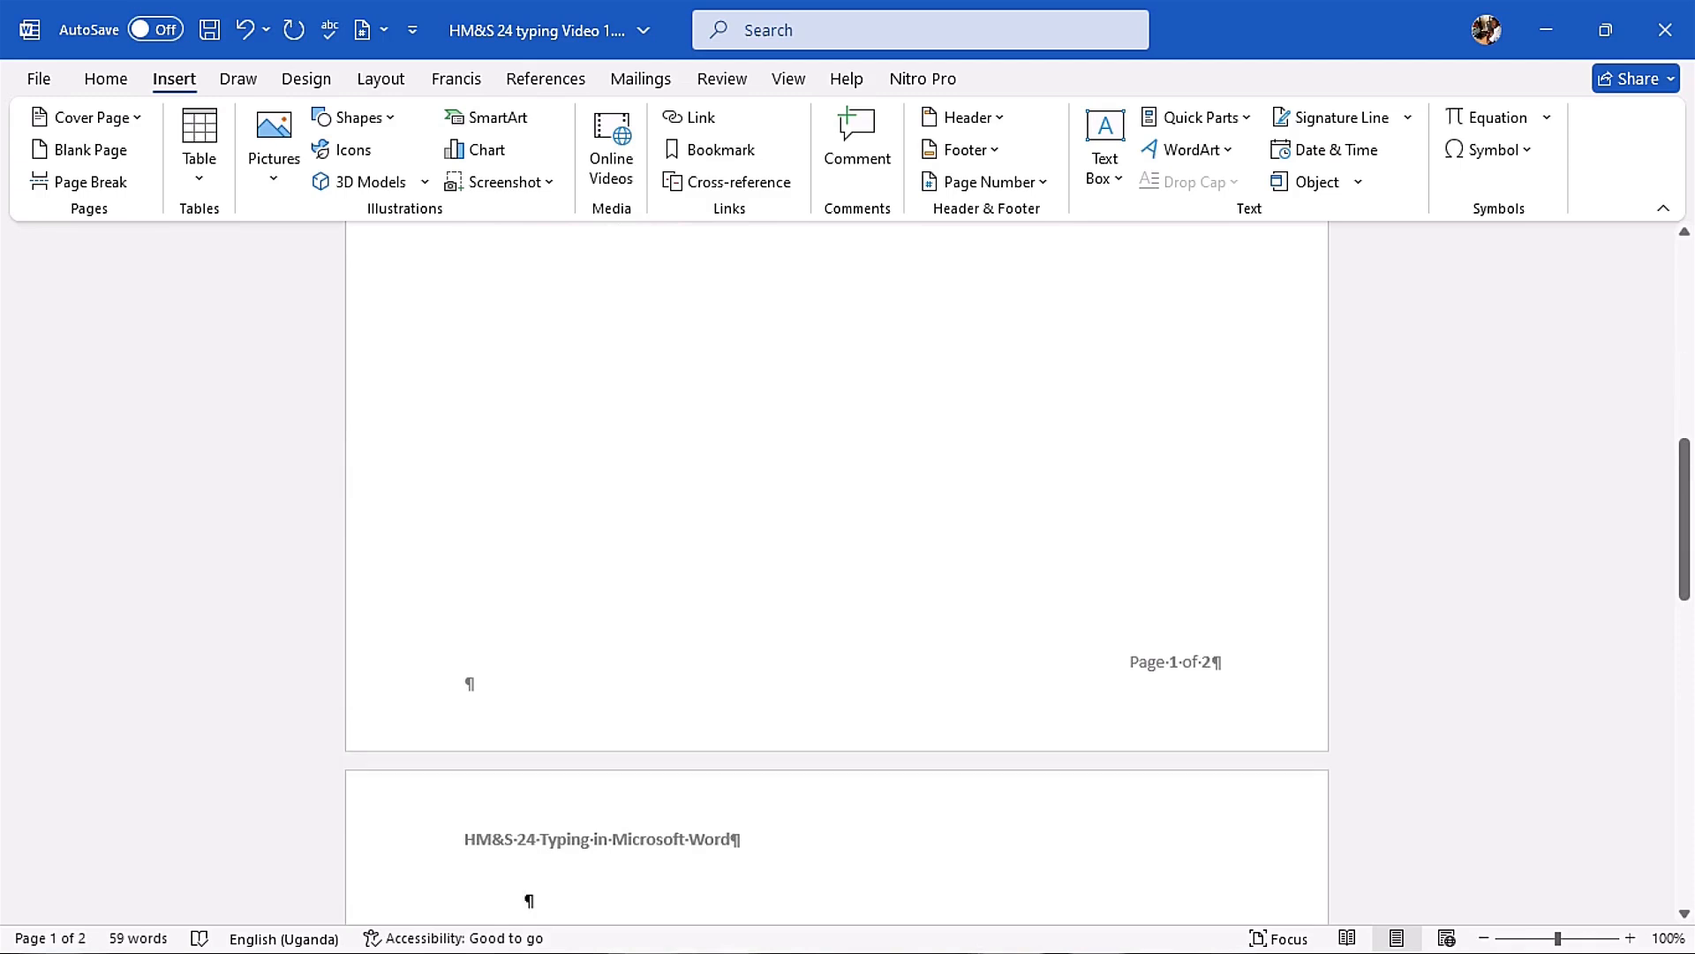
pyautogui.scroll(8, 837, 572)
pyautogui.scroll(-3, 837, 572)
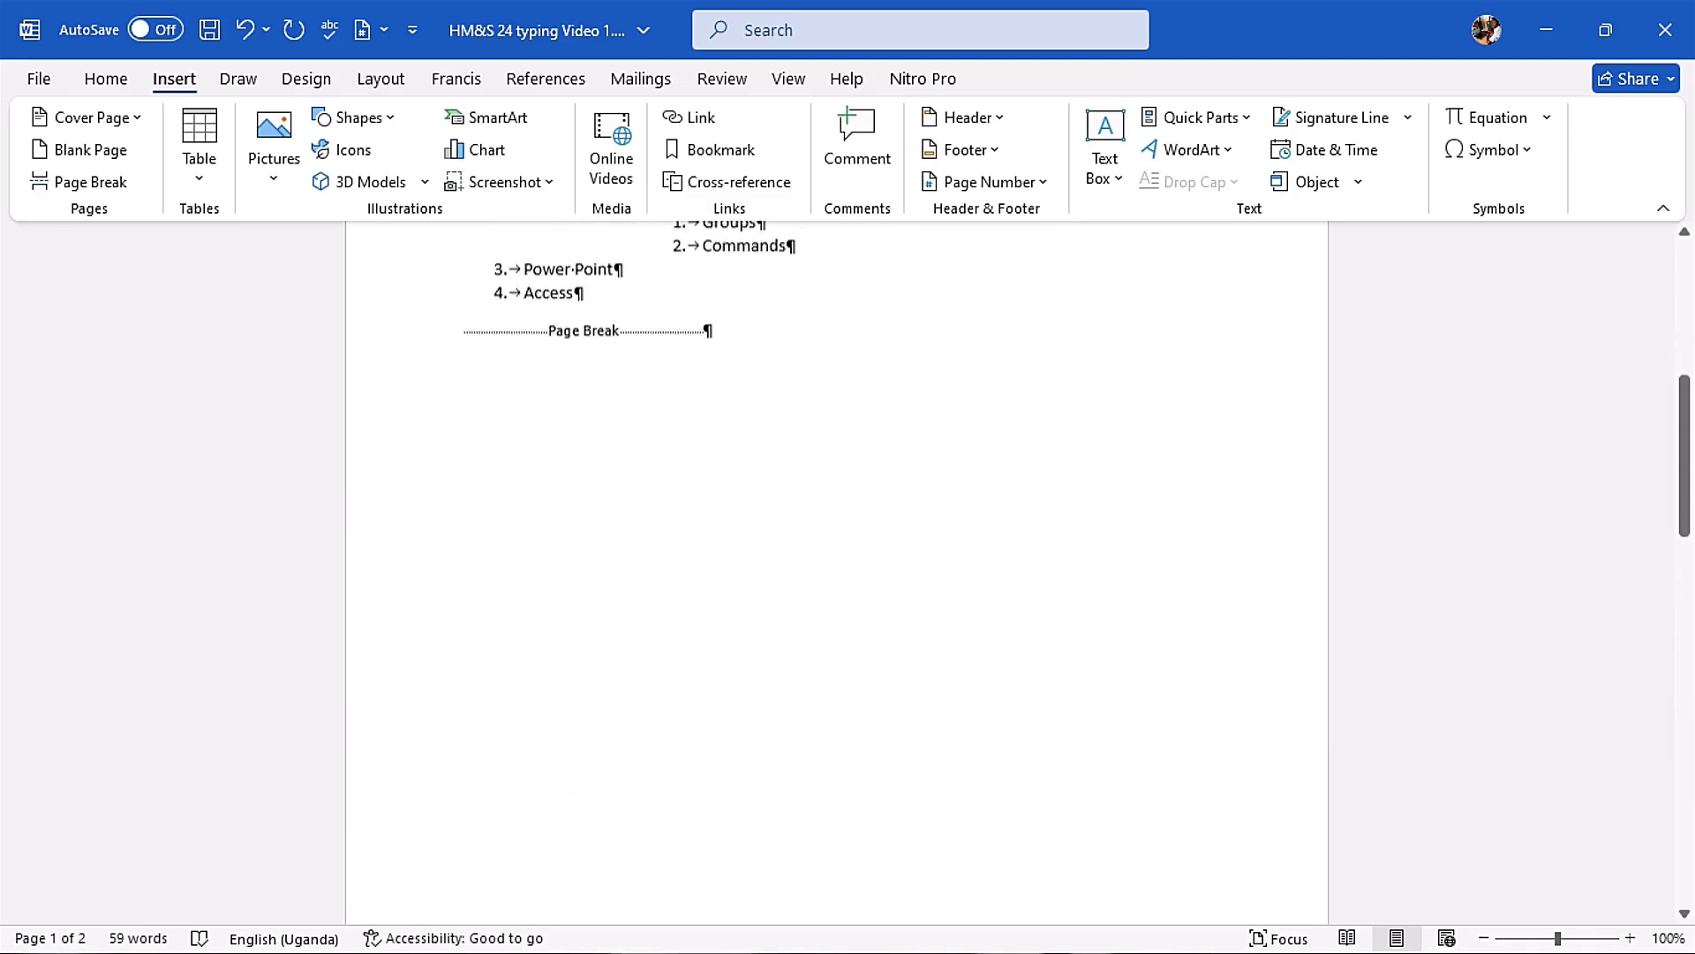
pyautogui.scroll(-6, 738, 648)
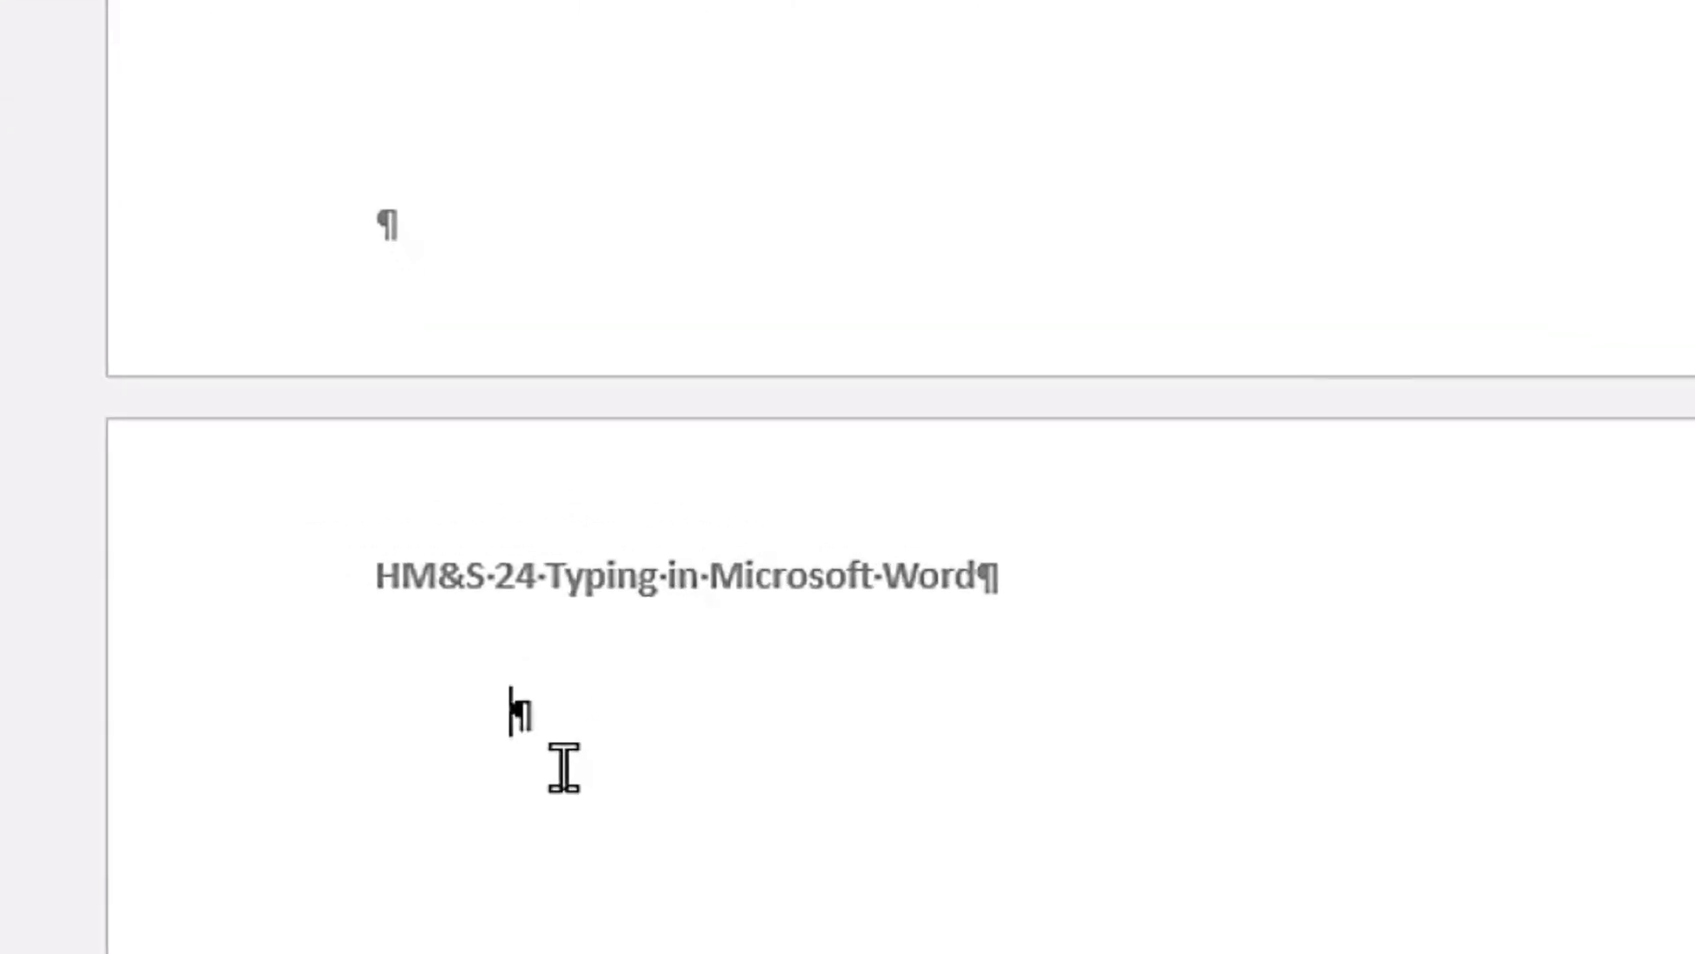
pyautogui.write('Francis')
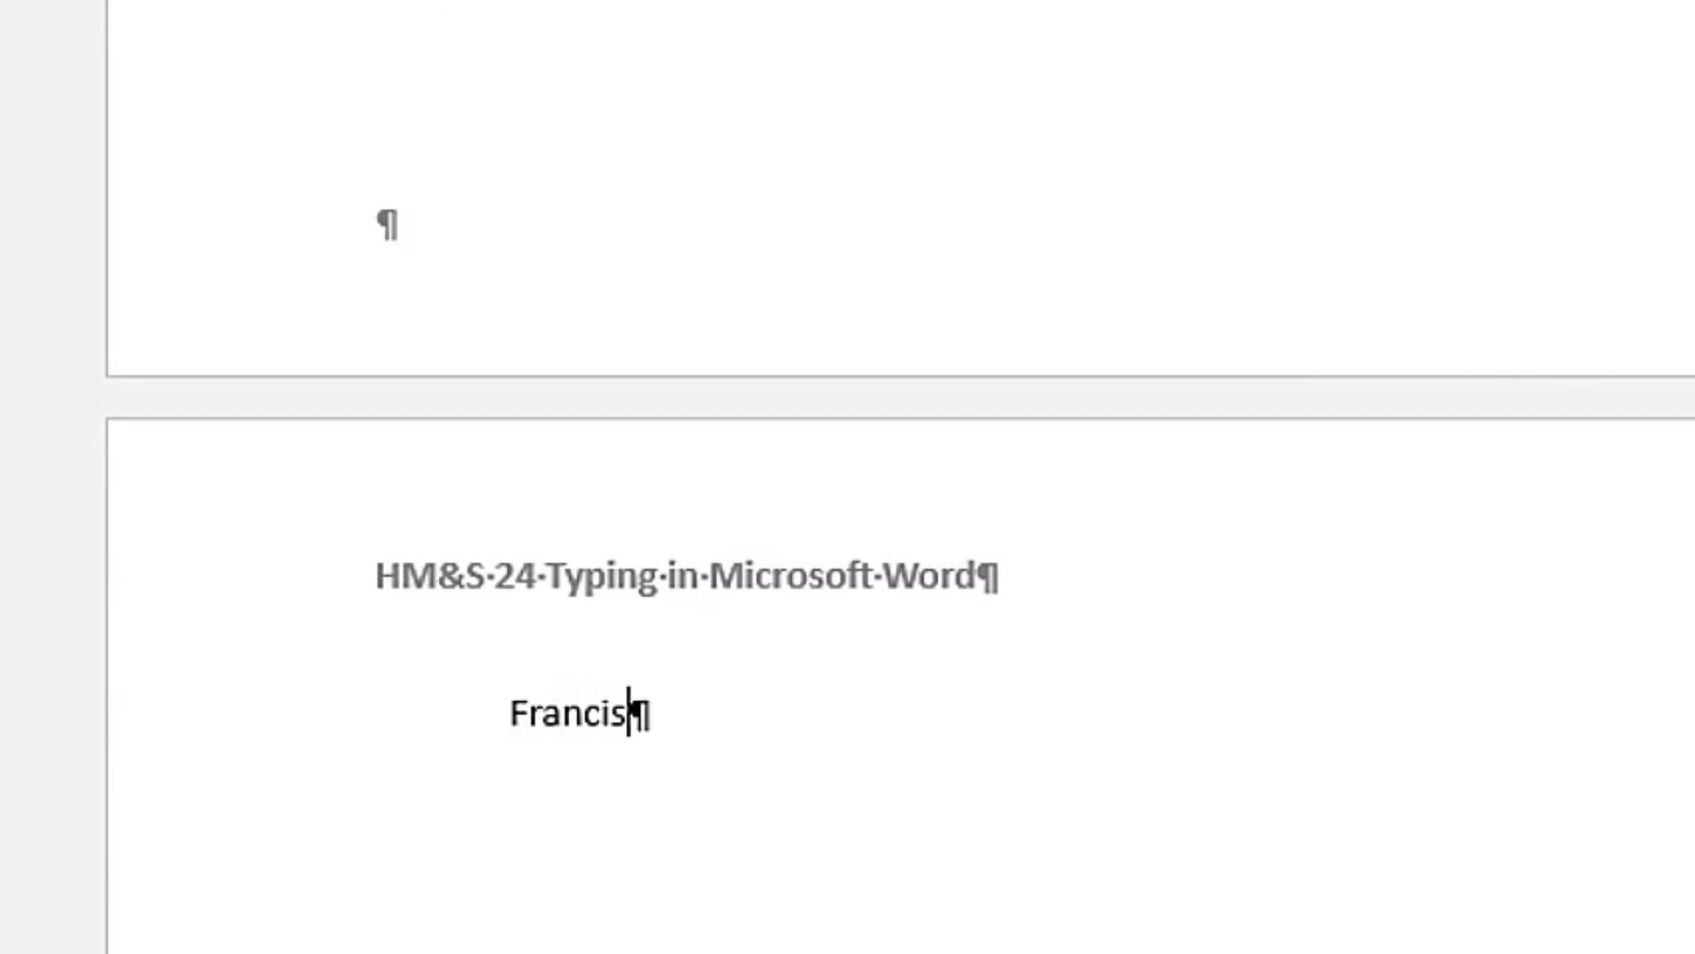
# Step: Add a run of empty paragraphs between the Access list item and the page break, checking the name line on the second page
pyautogui.scroll(10, 665, 322)
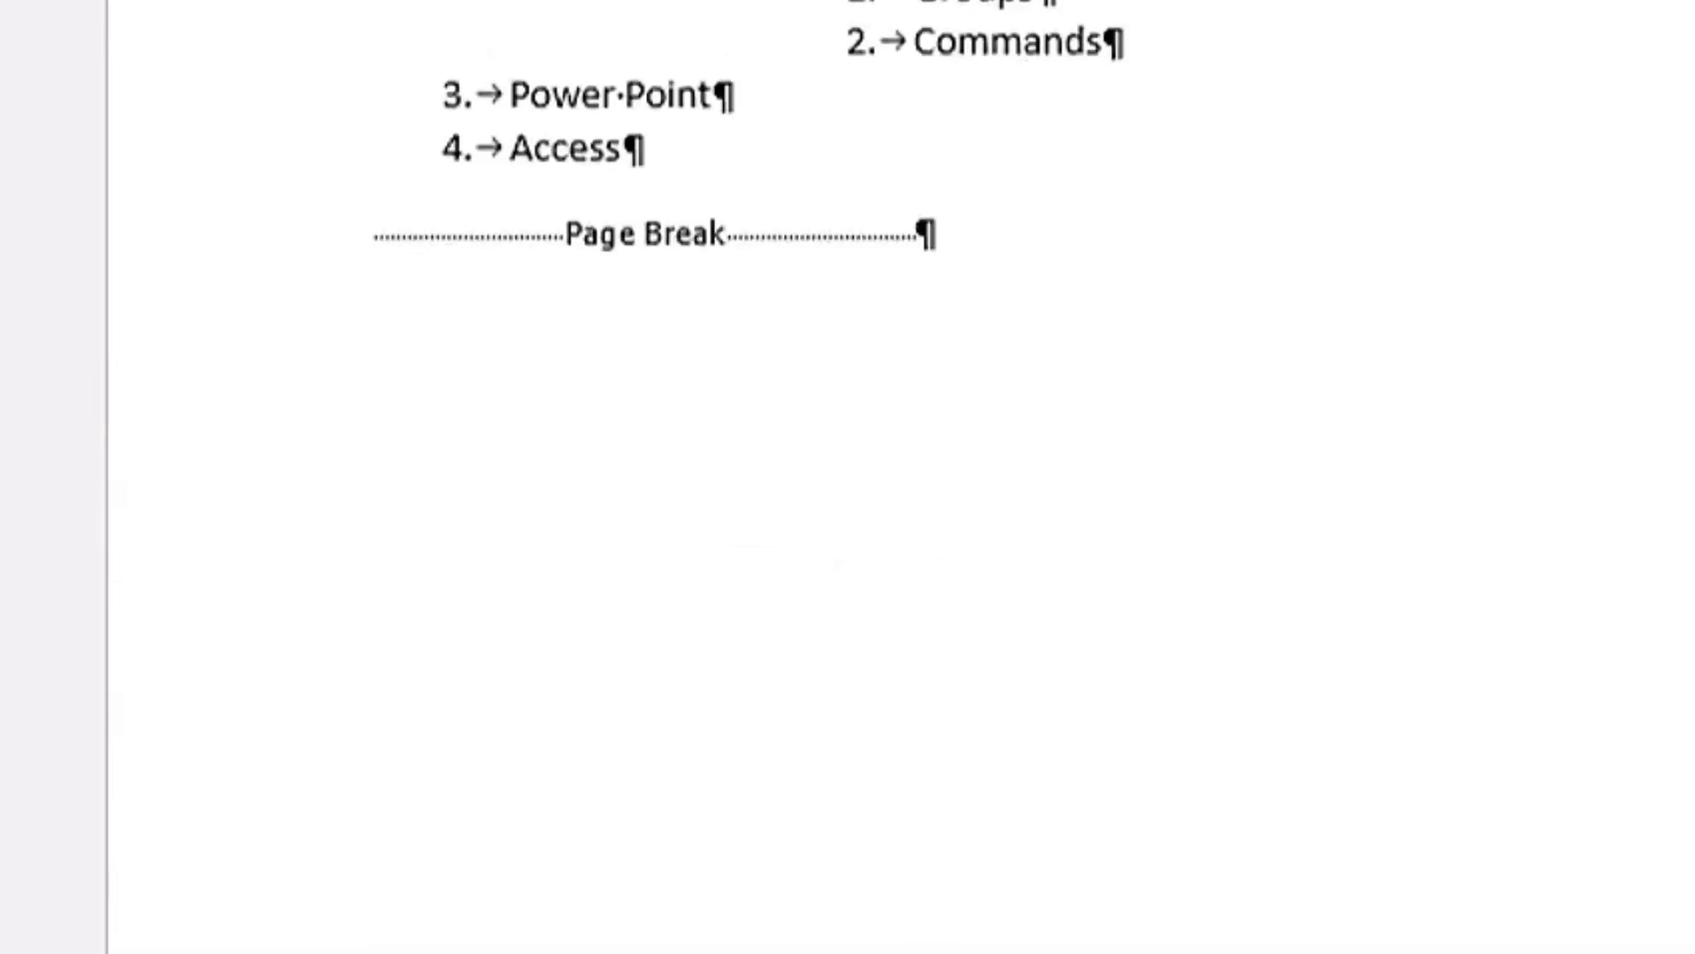
pyautogui.click(628, 424)
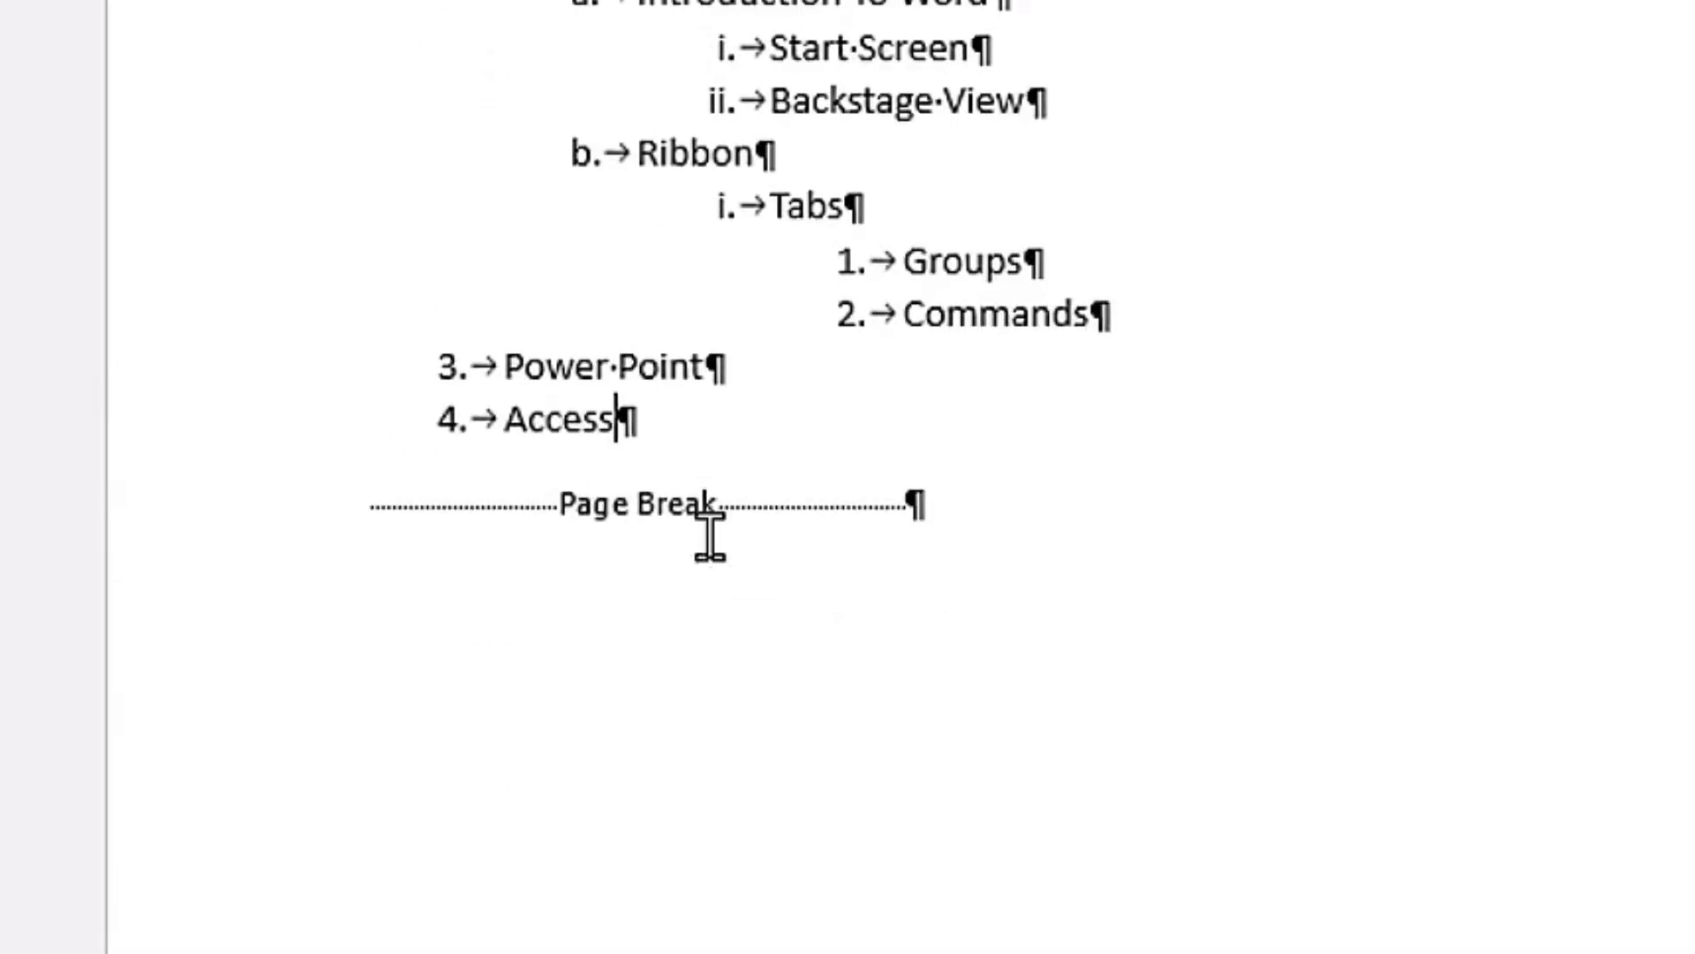
pyautogui.press('Return')
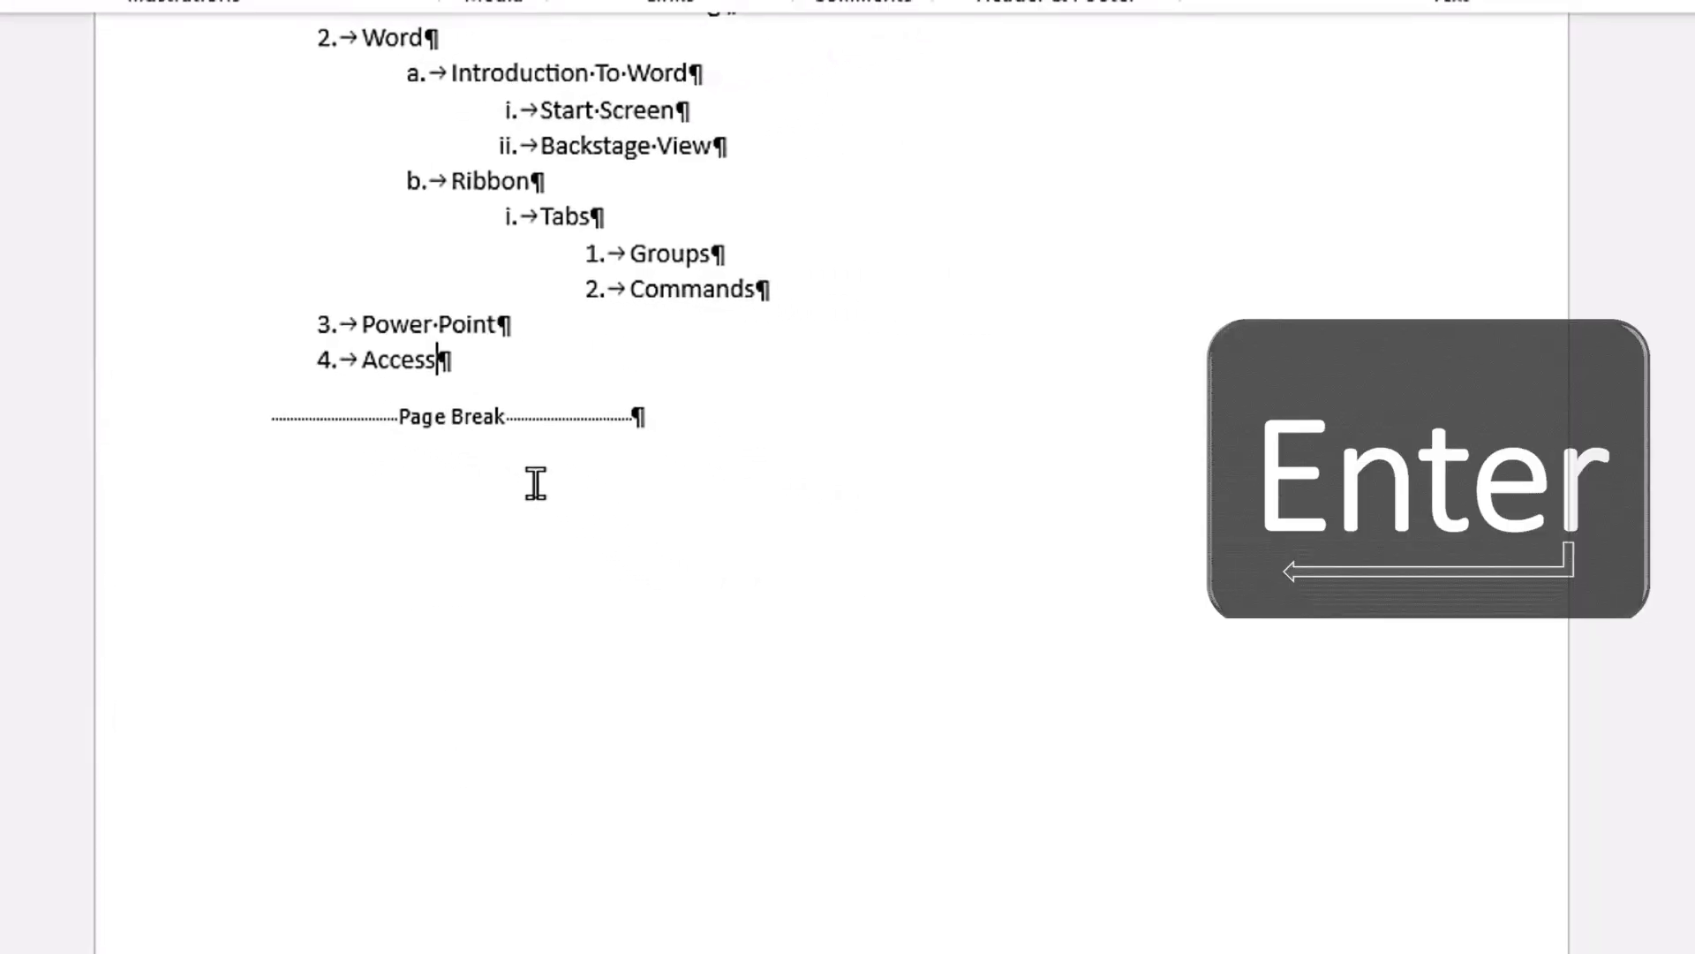
pyautogui.press('Return')
pyautogui.press('Return')
pyautogui.press('Return')
pyautogui.press('Return')
pyautogui.press('Return')
pyautogui.press('Return')
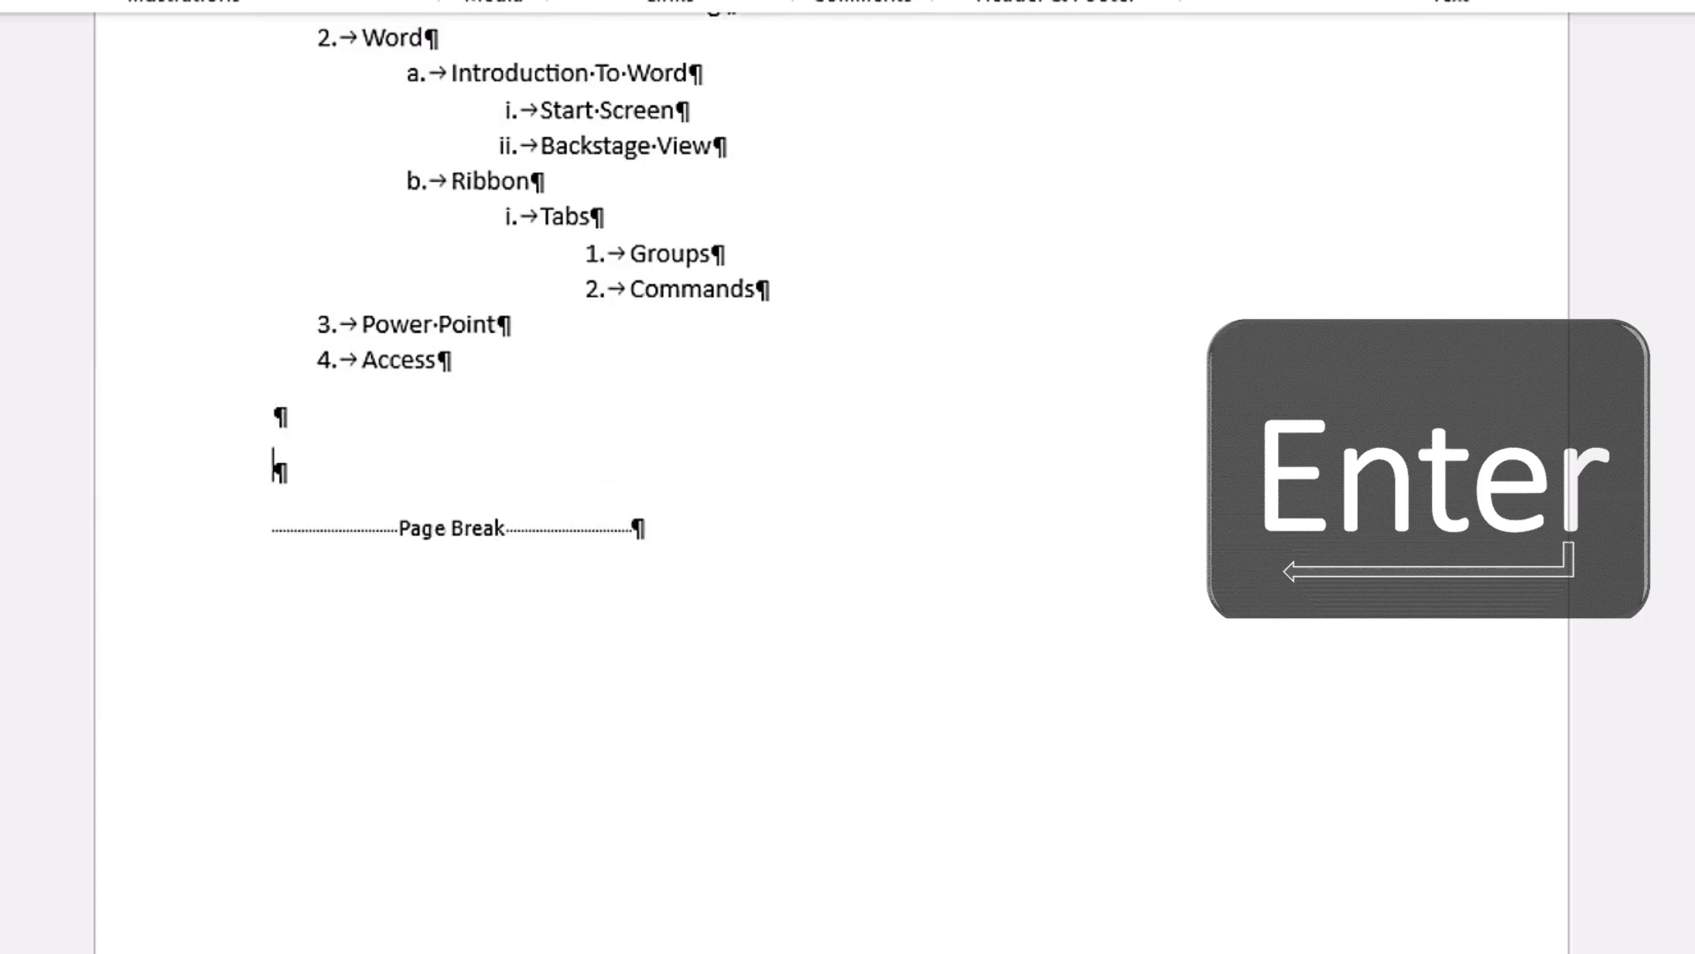
pyautogui.scroll(-5, 439, 650)
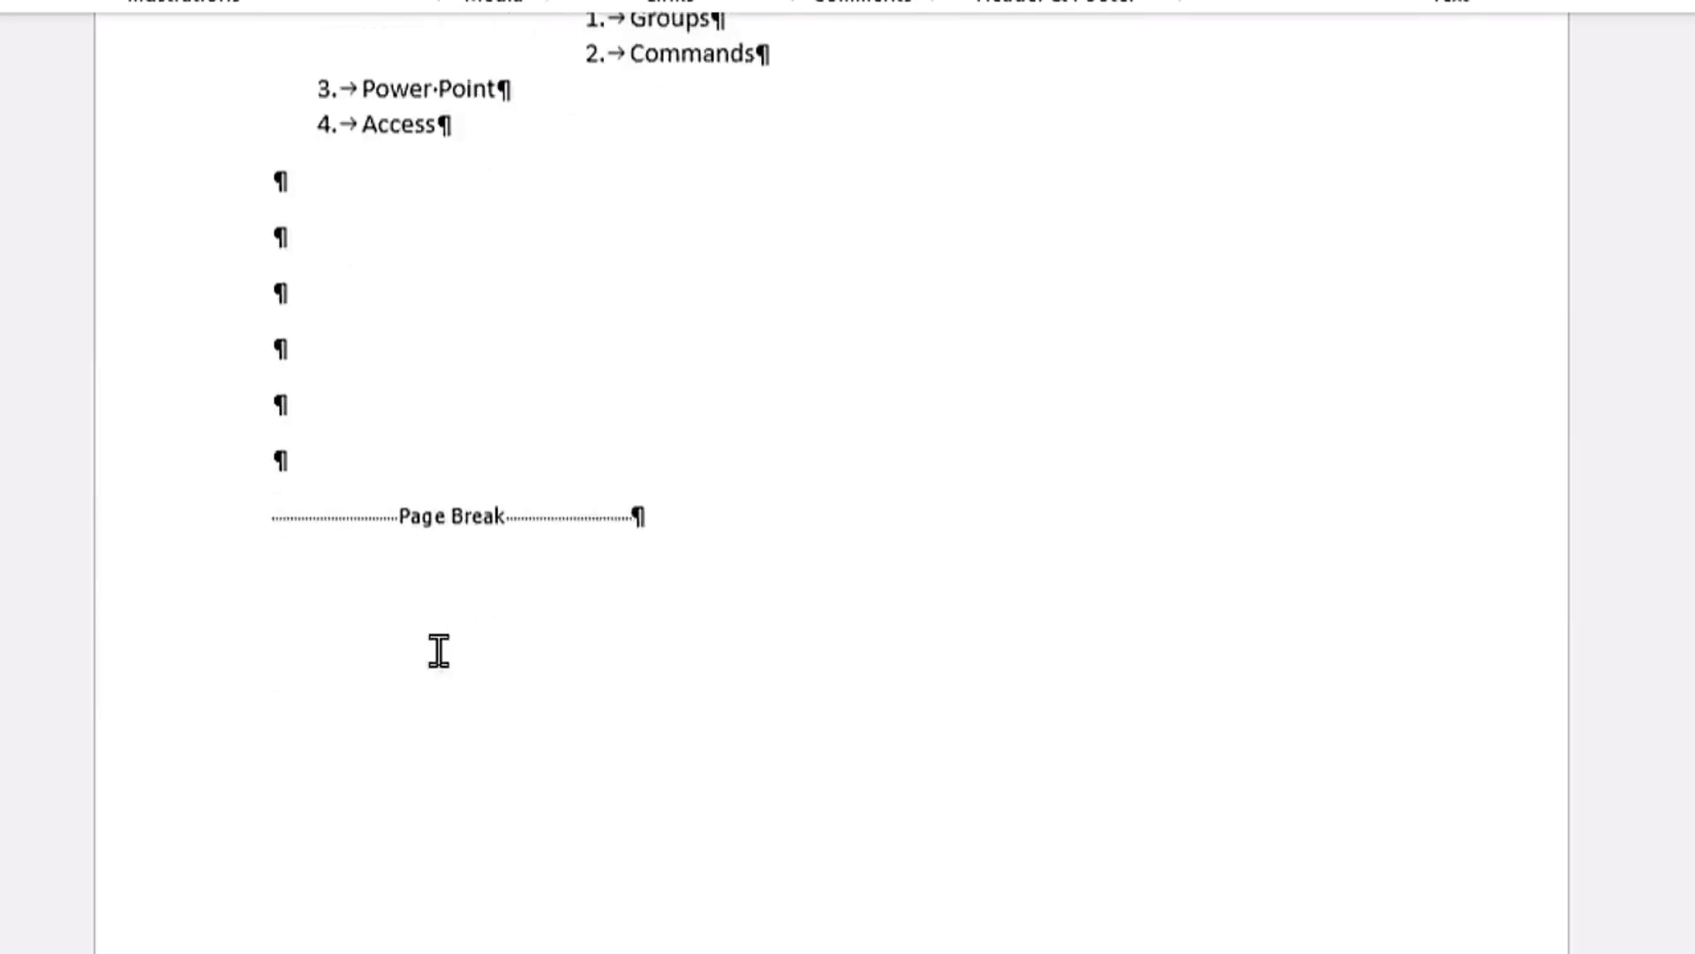
pyautogui.press('Return')
pyautogui.press('Return')
pyautogui.press('Return')
pyautogui.press('Return')
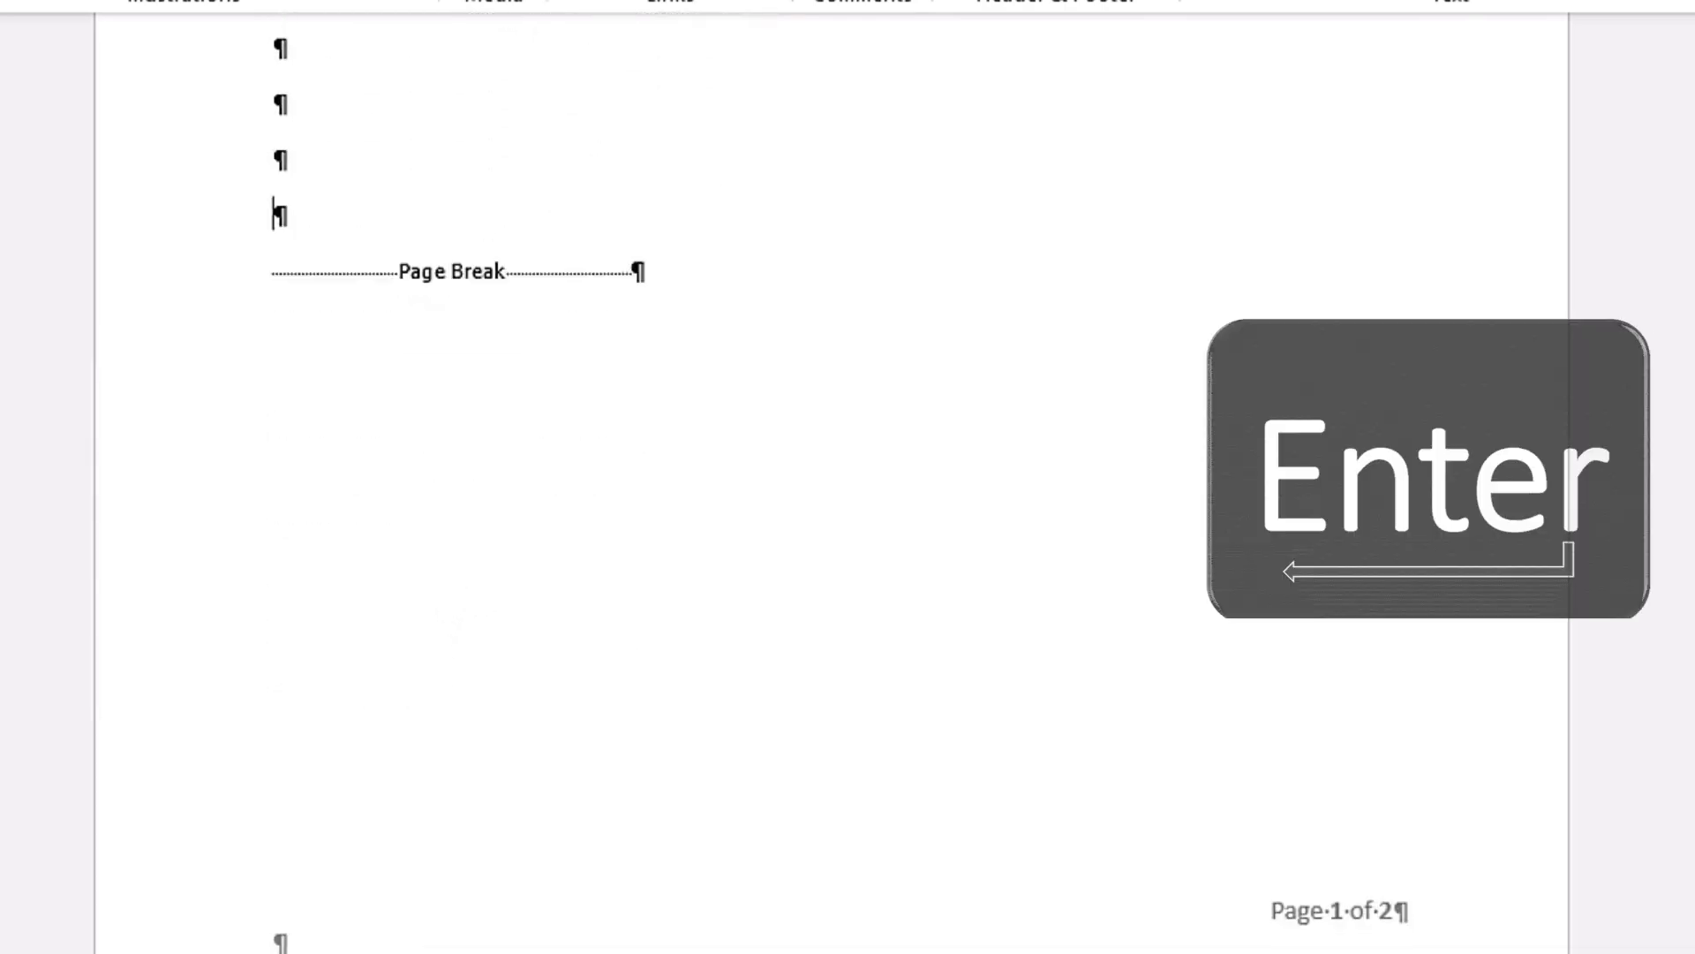
pyautogui.scroll(-3, 610, 565)
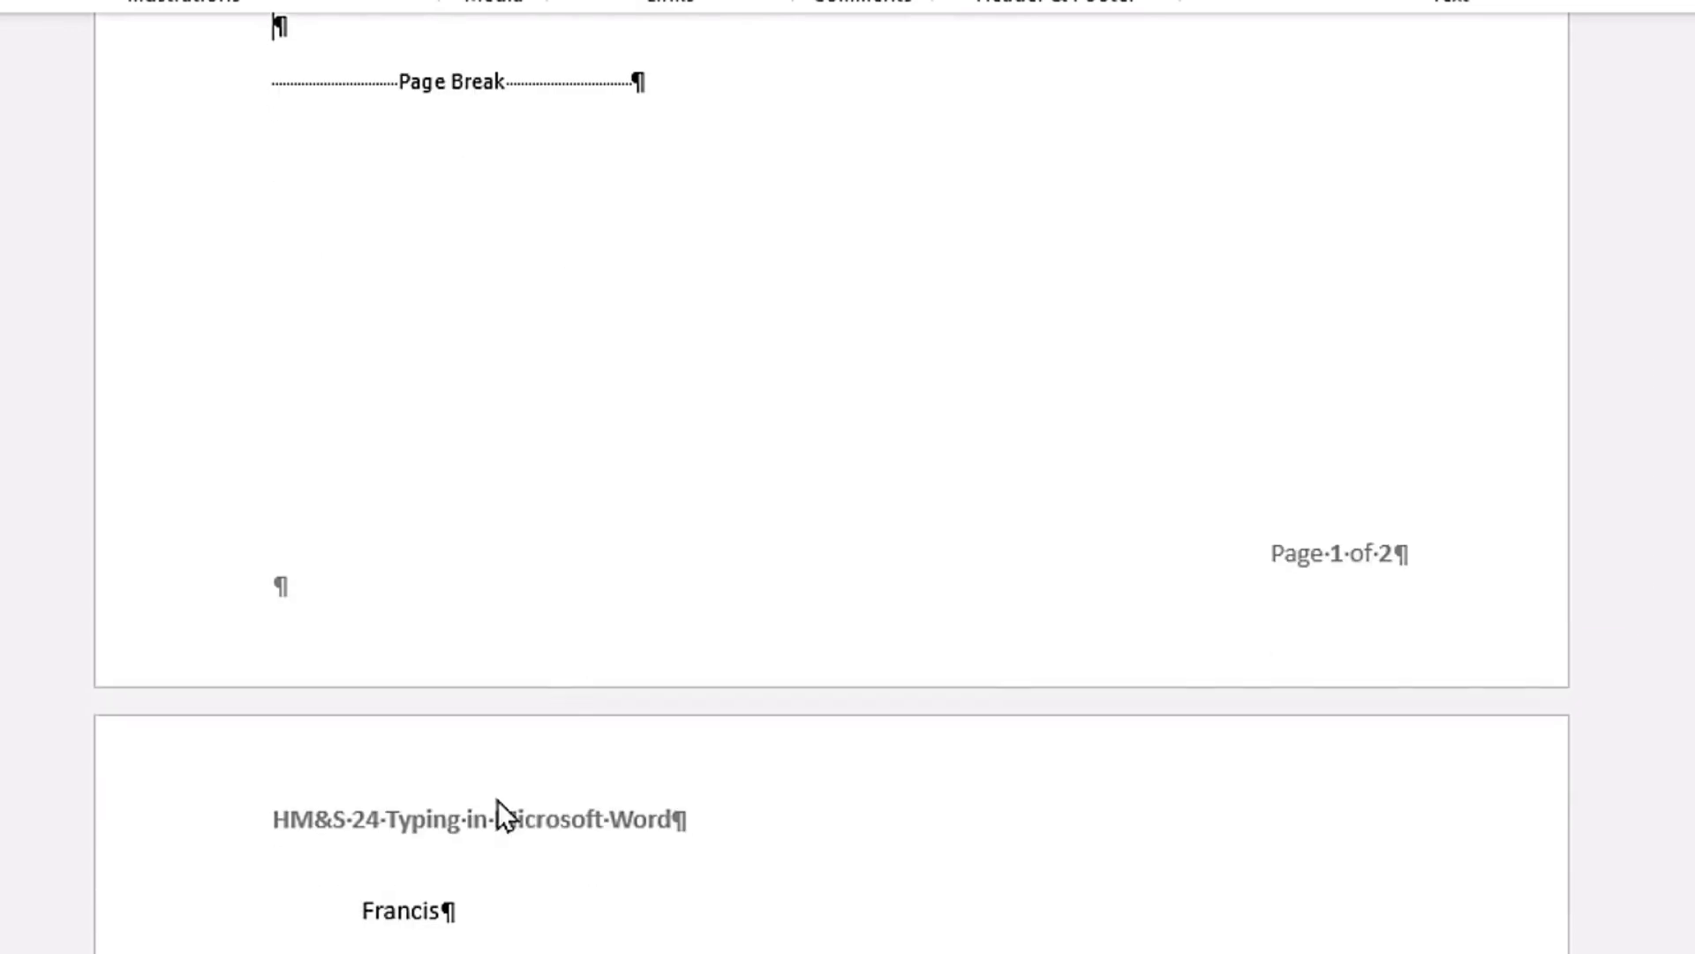
pyautogui.press('Return')
pyautogui.press('Return')
pyautogui.press('Return')
pyautogui.press('Return')
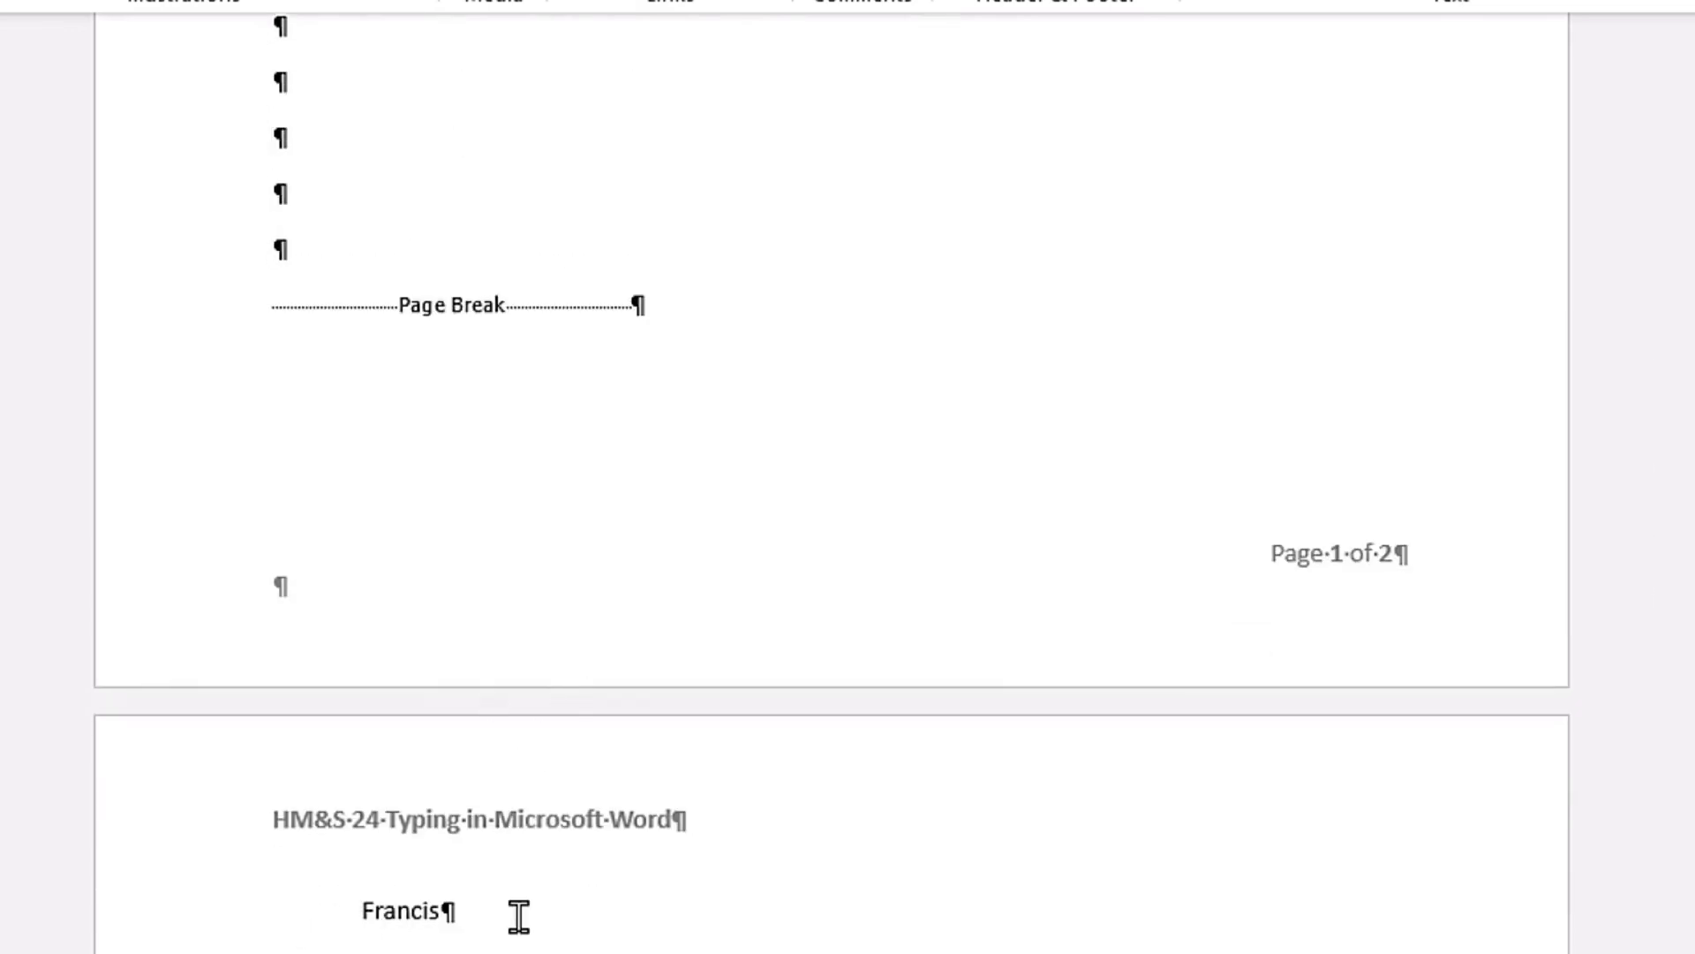
# Step: Delete all the empty paragraphs between the Access list item and the page break
pyautogui.scroll(6, 520, 916)
pyautogui.press('BackSpace')
pyautogui.press('BackSpace')
pyautogui.press('BackSpace')
pyautogui.press('BackSpace')
pyautogui.press('BackSpace')
pyautogui.press('BackSpace')
pyautogui.press('BackSpace')
pyautogui.press('BackSpace')
pyautogui.press('BackSpace')
pyautogui.press('BackSpace')
pyautogui.press('BackSpace')
pyautogui.press('BackSpace')
pyautogui.press('BackSpace')
pyautogui.press('BackSpace')
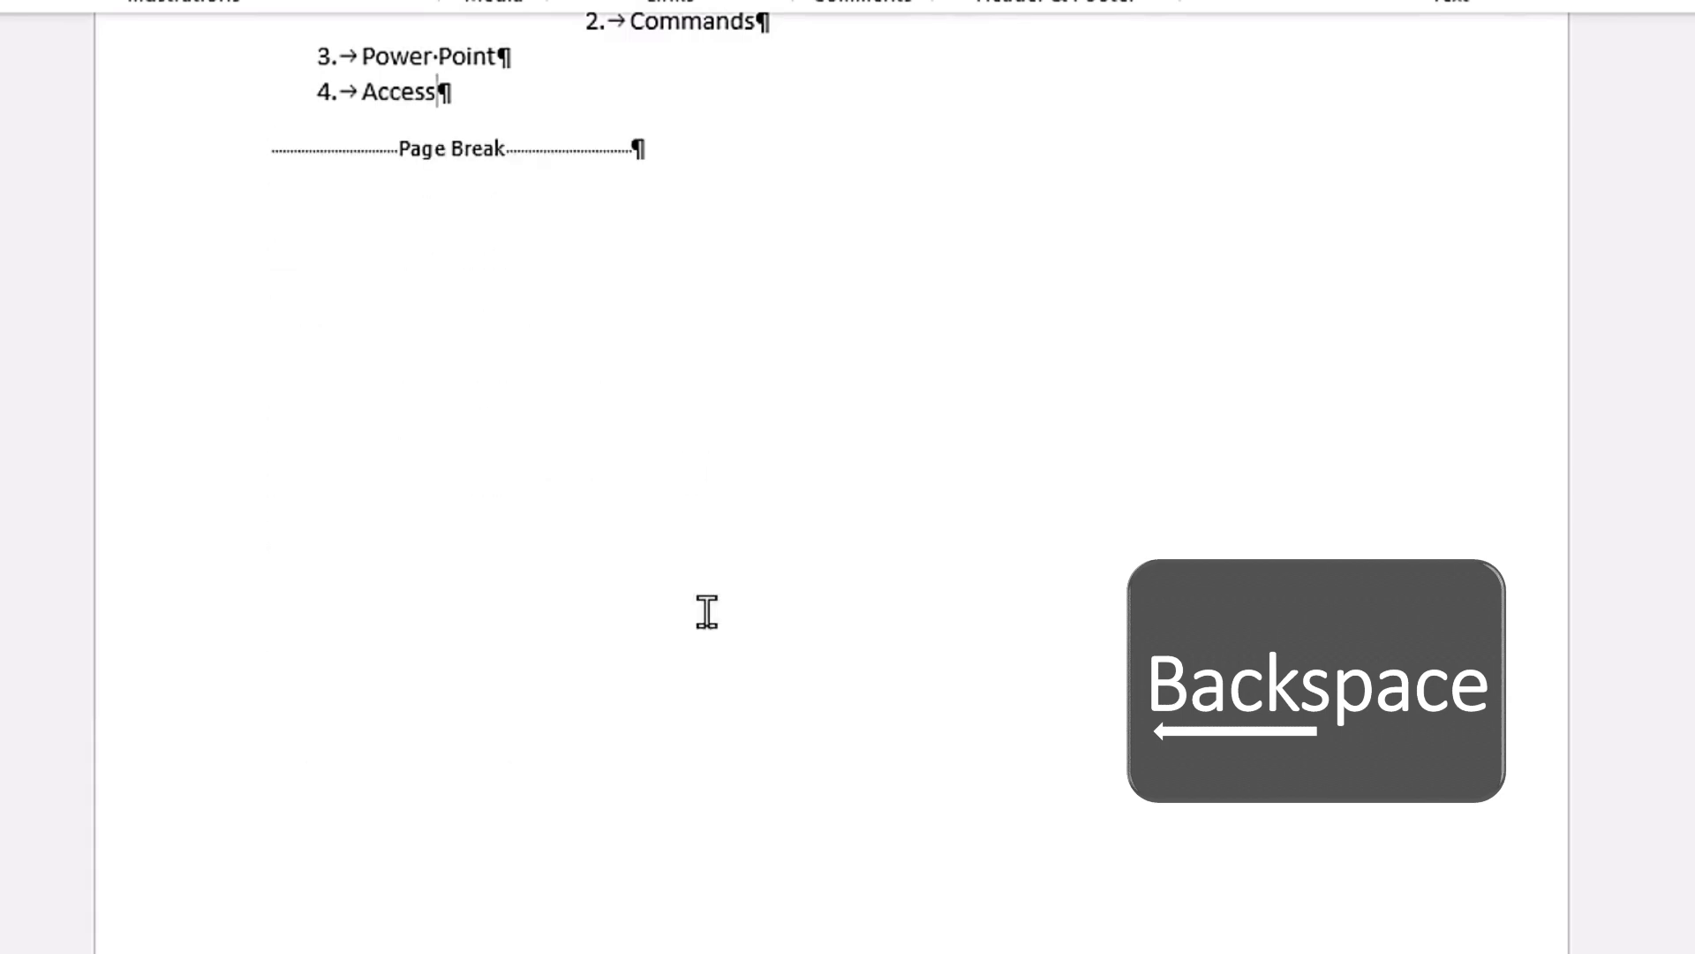
pyautogui.scroll(5, 689, 380)
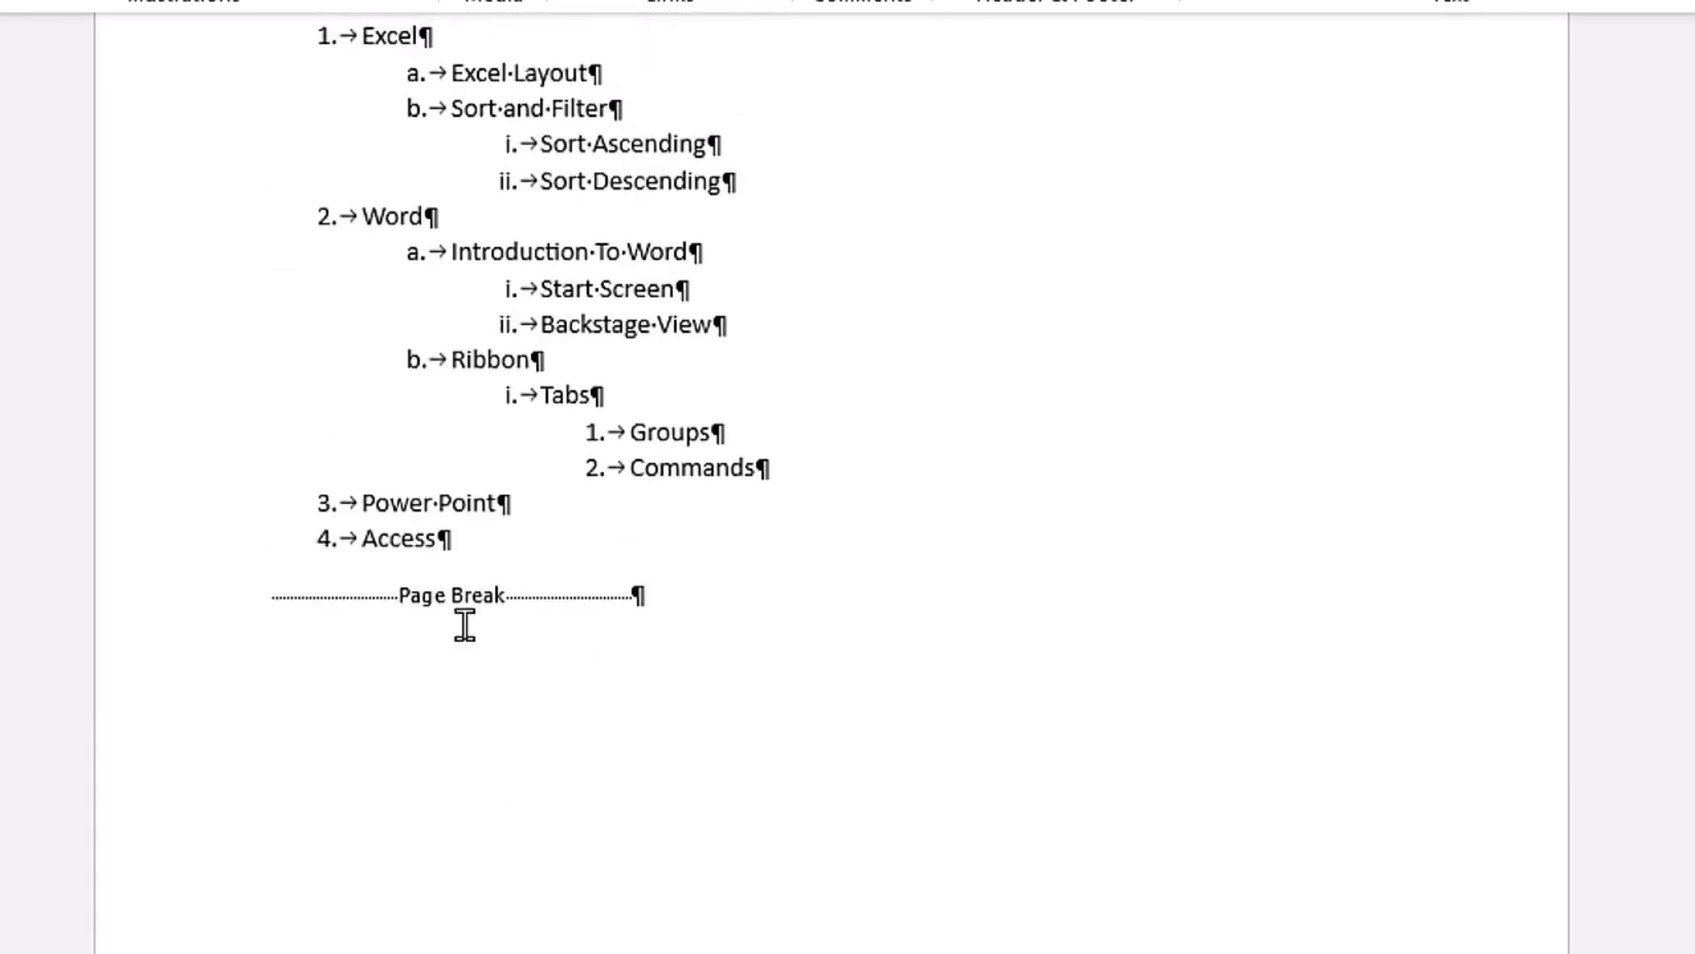
pyautogui.scroll(5, 689, 481)
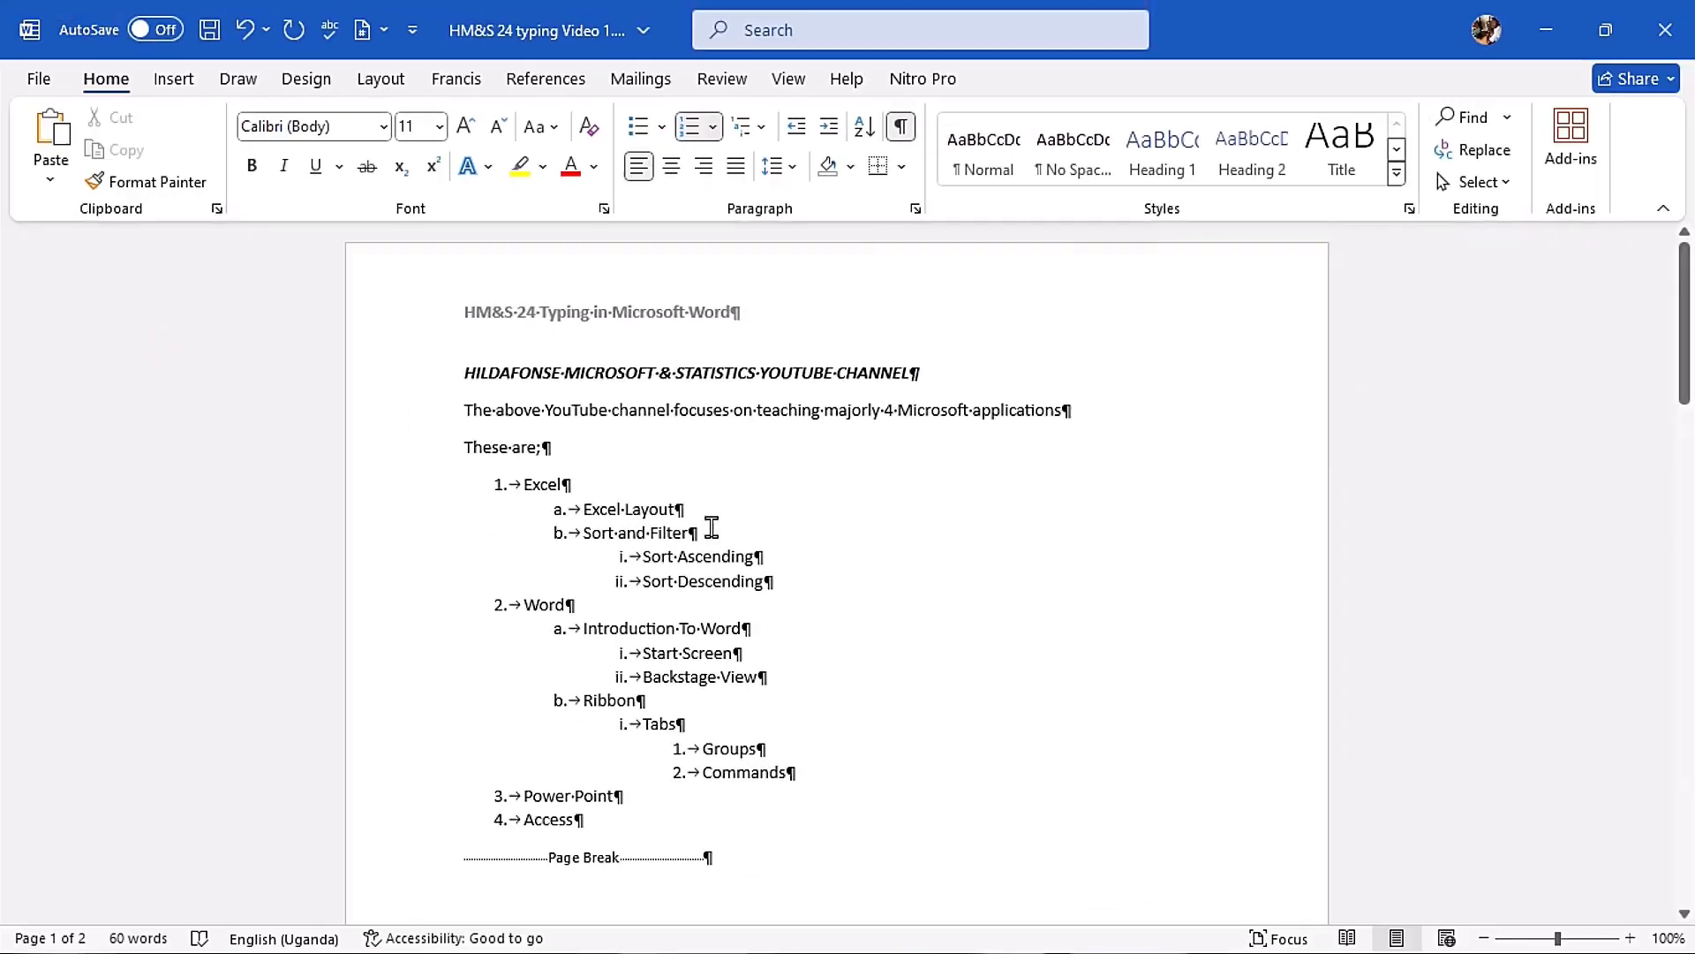
# Step: Delete the name on the second page and remove the indent of its empty paragraph
pyautogui.scroll(-5, 593, 820)
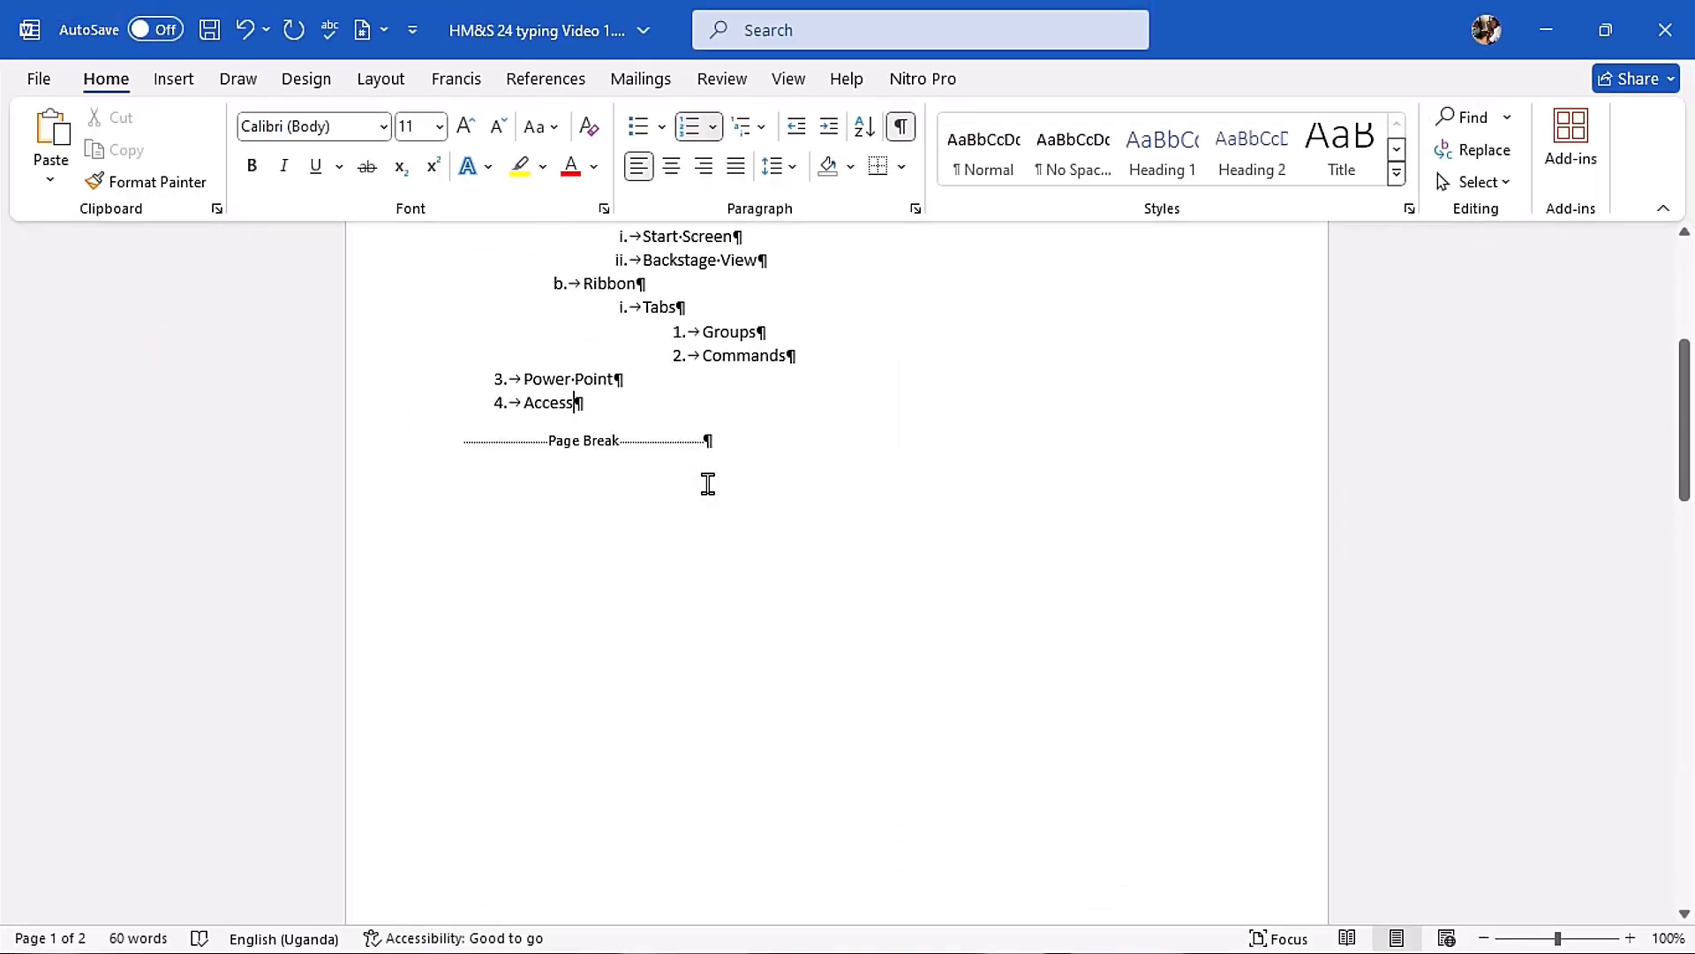
pyautogui.scroll(-10, 697, 469)
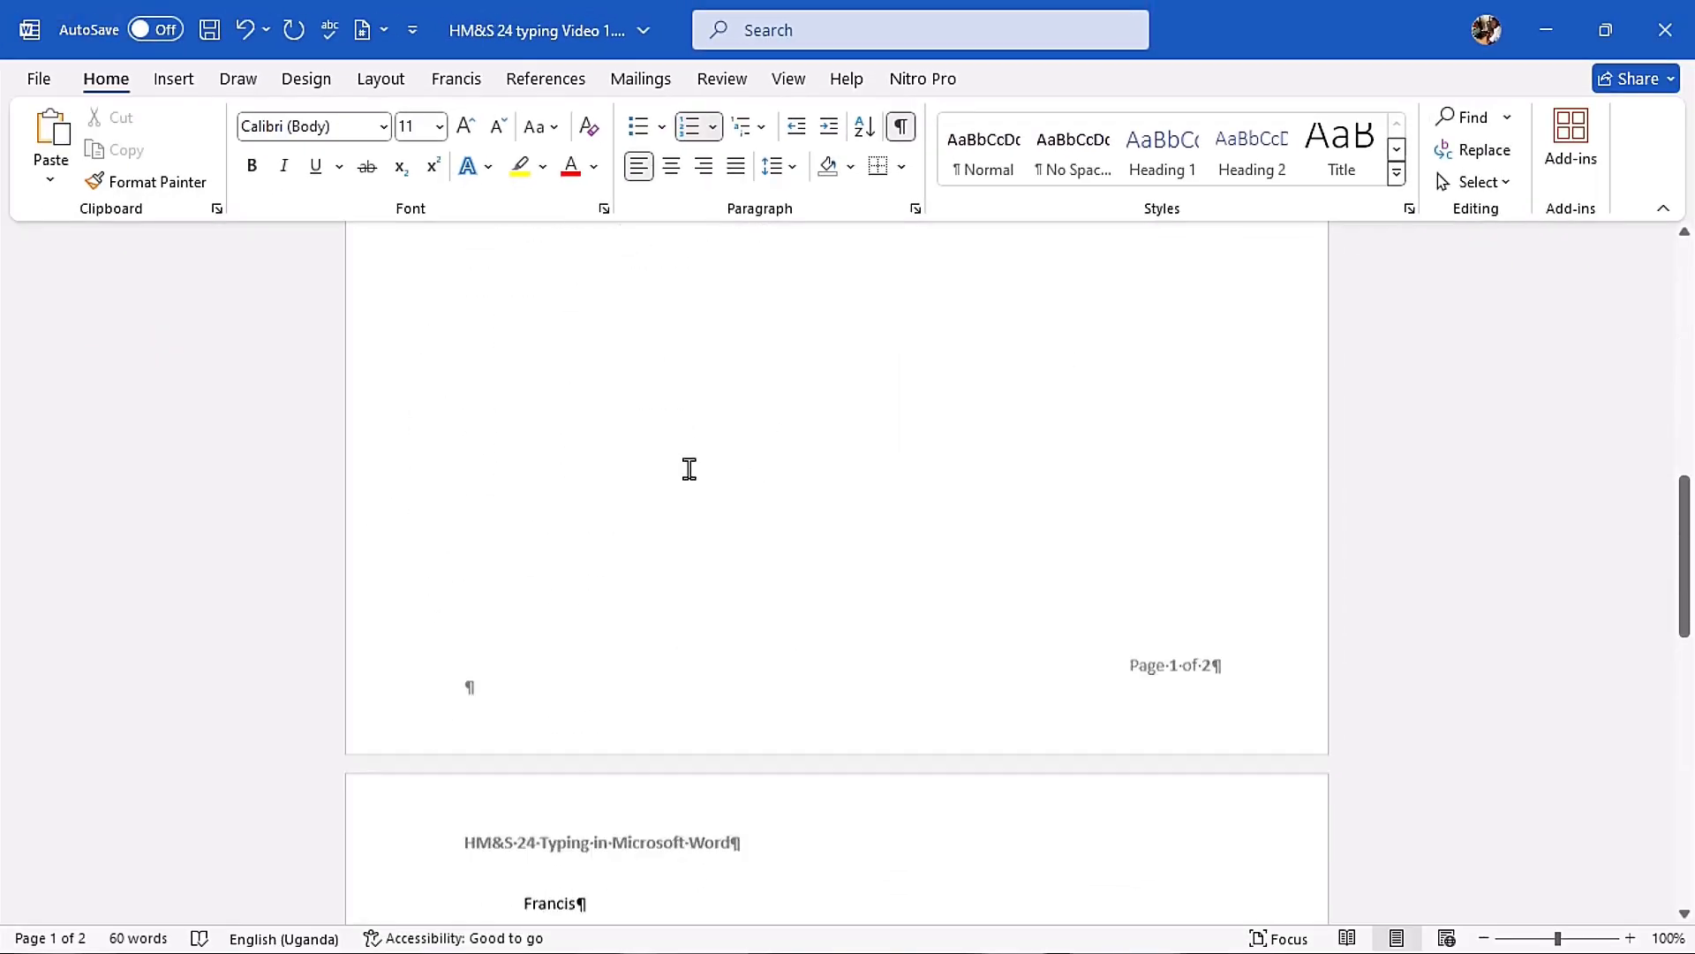
pyautogui.click(576, 354)
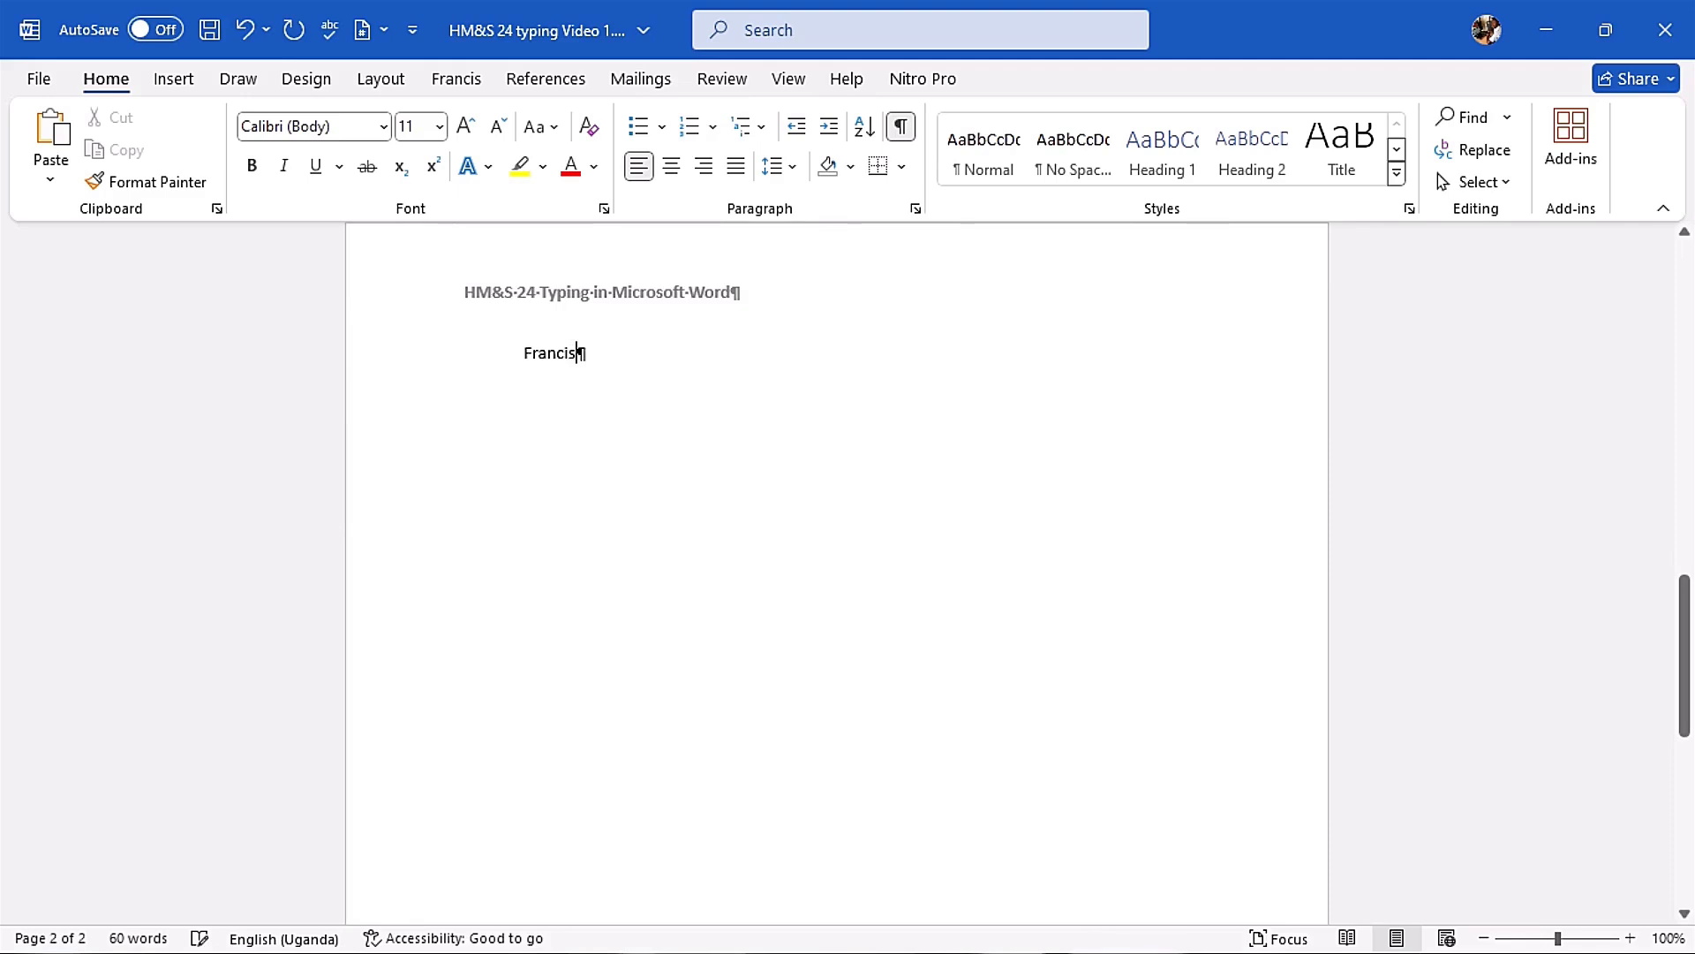
pyautogui.press('BackSpace')
pyautogui.press('BackSpace')
pyautogui.press('BackSpace')
pyautogui.press('BackSpace')
pyautogui.press('BackSpace')
pyautogui.press('BackSpace')
pyautogui.press('BackSpace')
pyautogui.press('BackSpace')
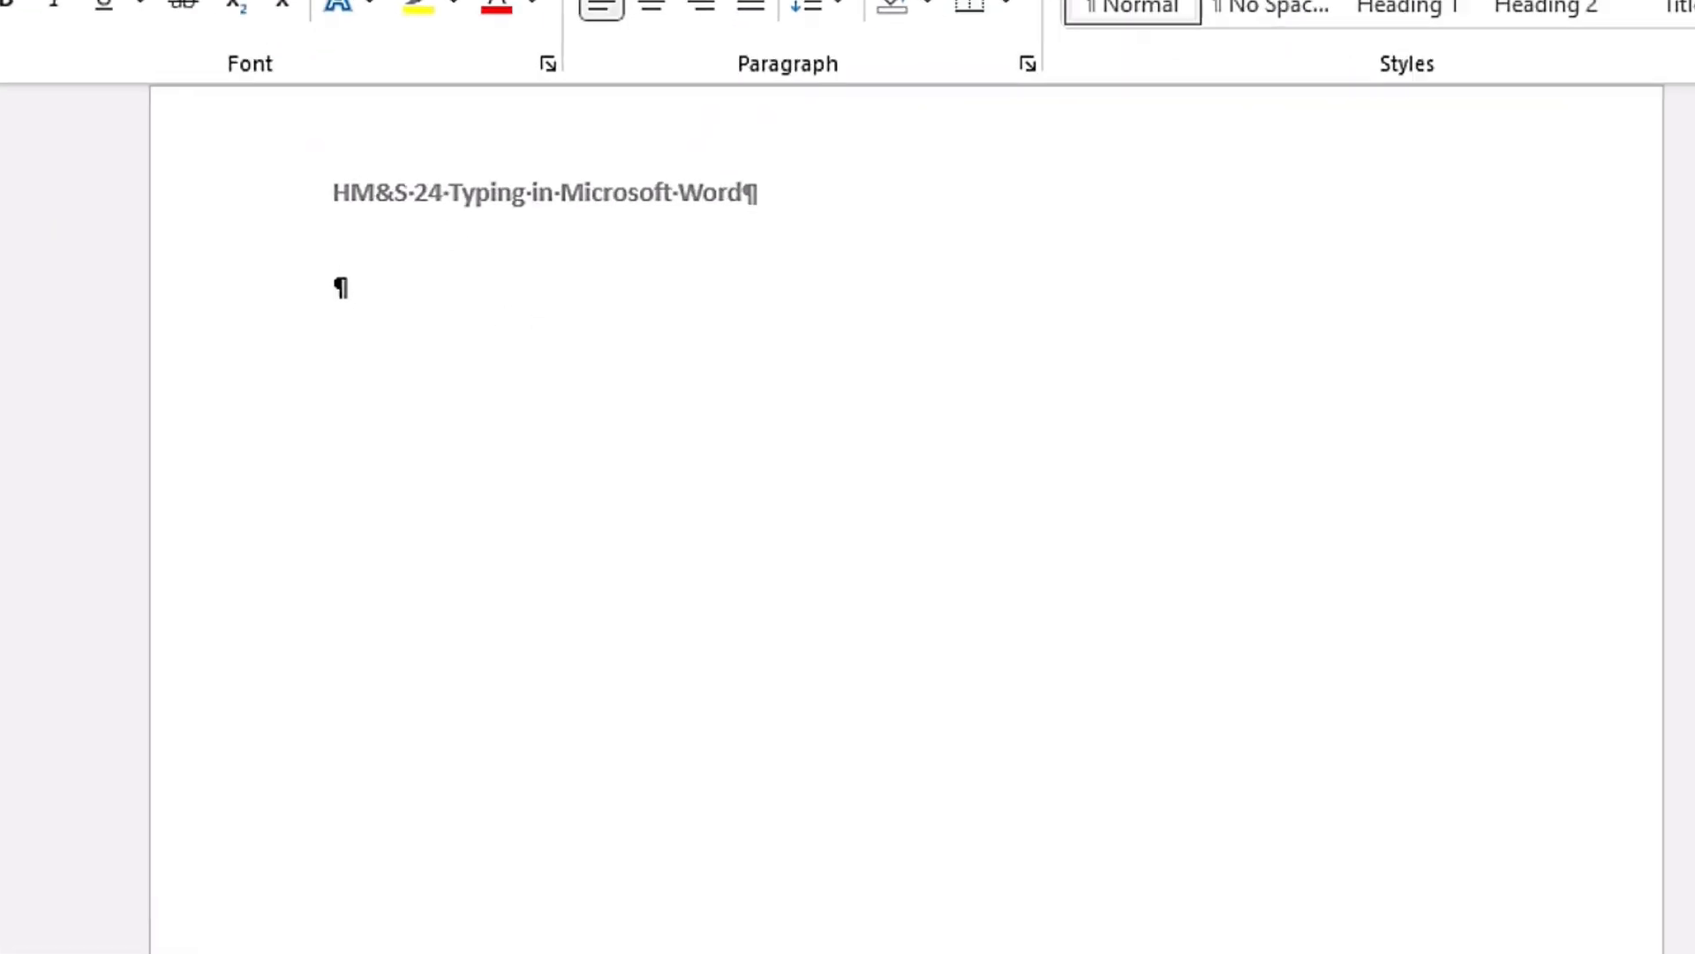
# Step: Write "We also teach some other relevant topics on other Microsoft applications like;" at the start of page 2 and begin a new paragraph
pyautogui.scroll(2, 529, 428)
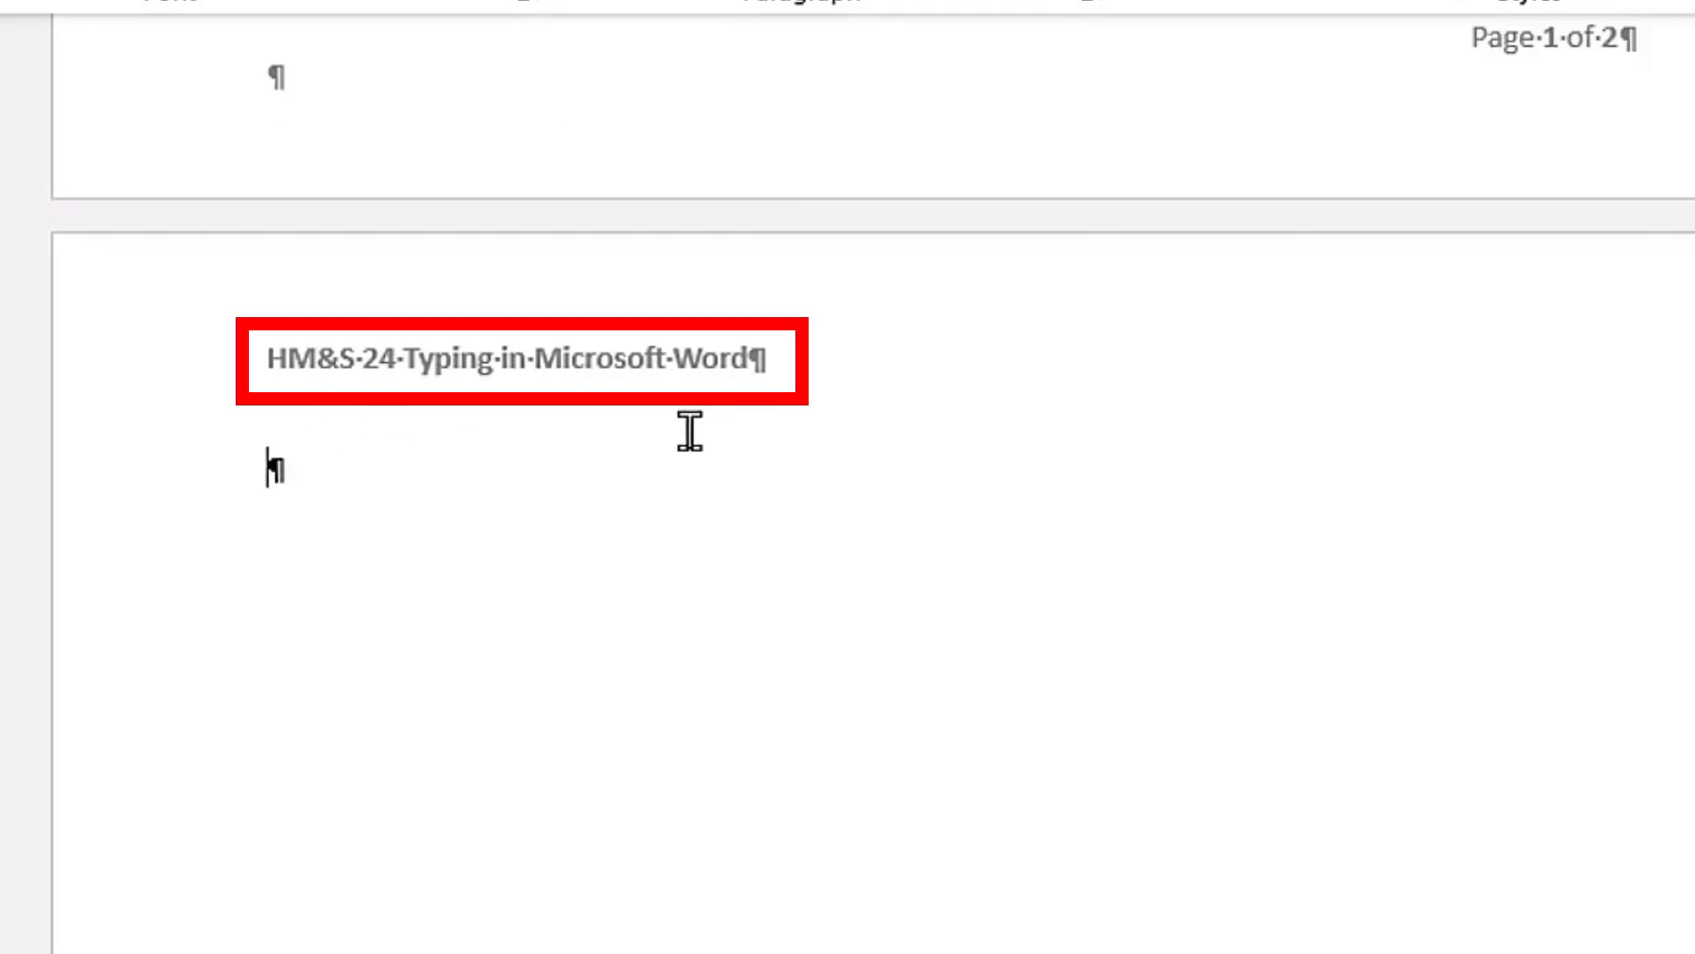
pyautogui.scroll(3, 692, 428)
pyautogui.scroll(-1, 530, 619)
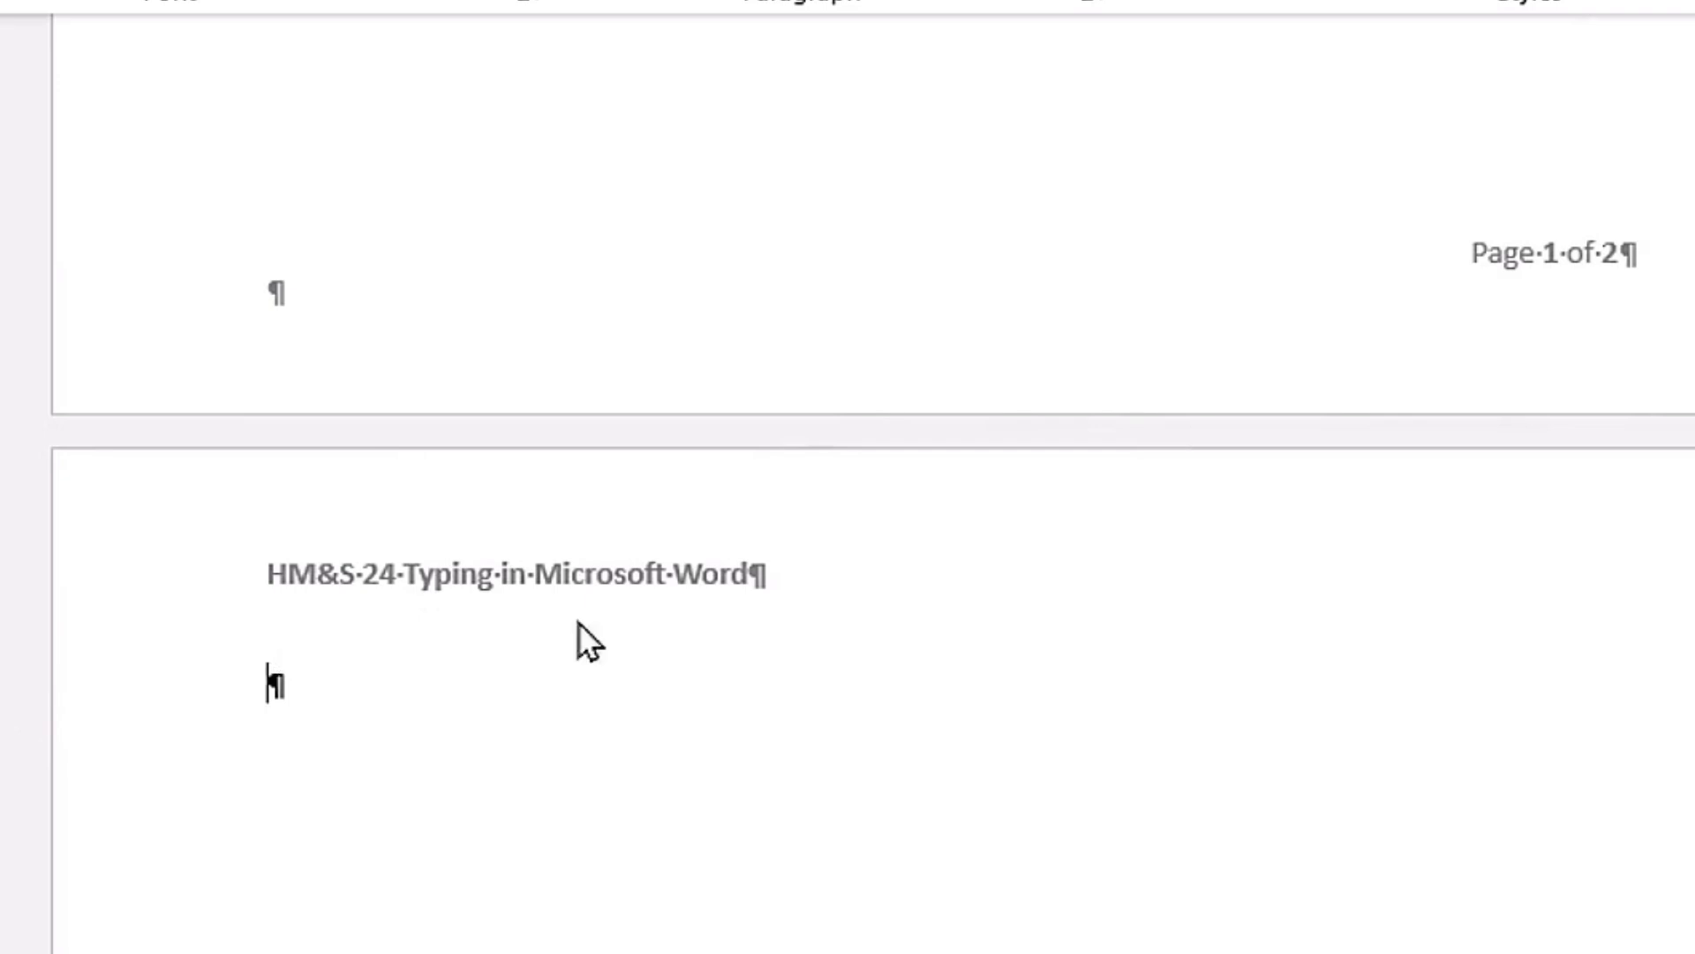
pyautogui.scroll(1, 760, 583)
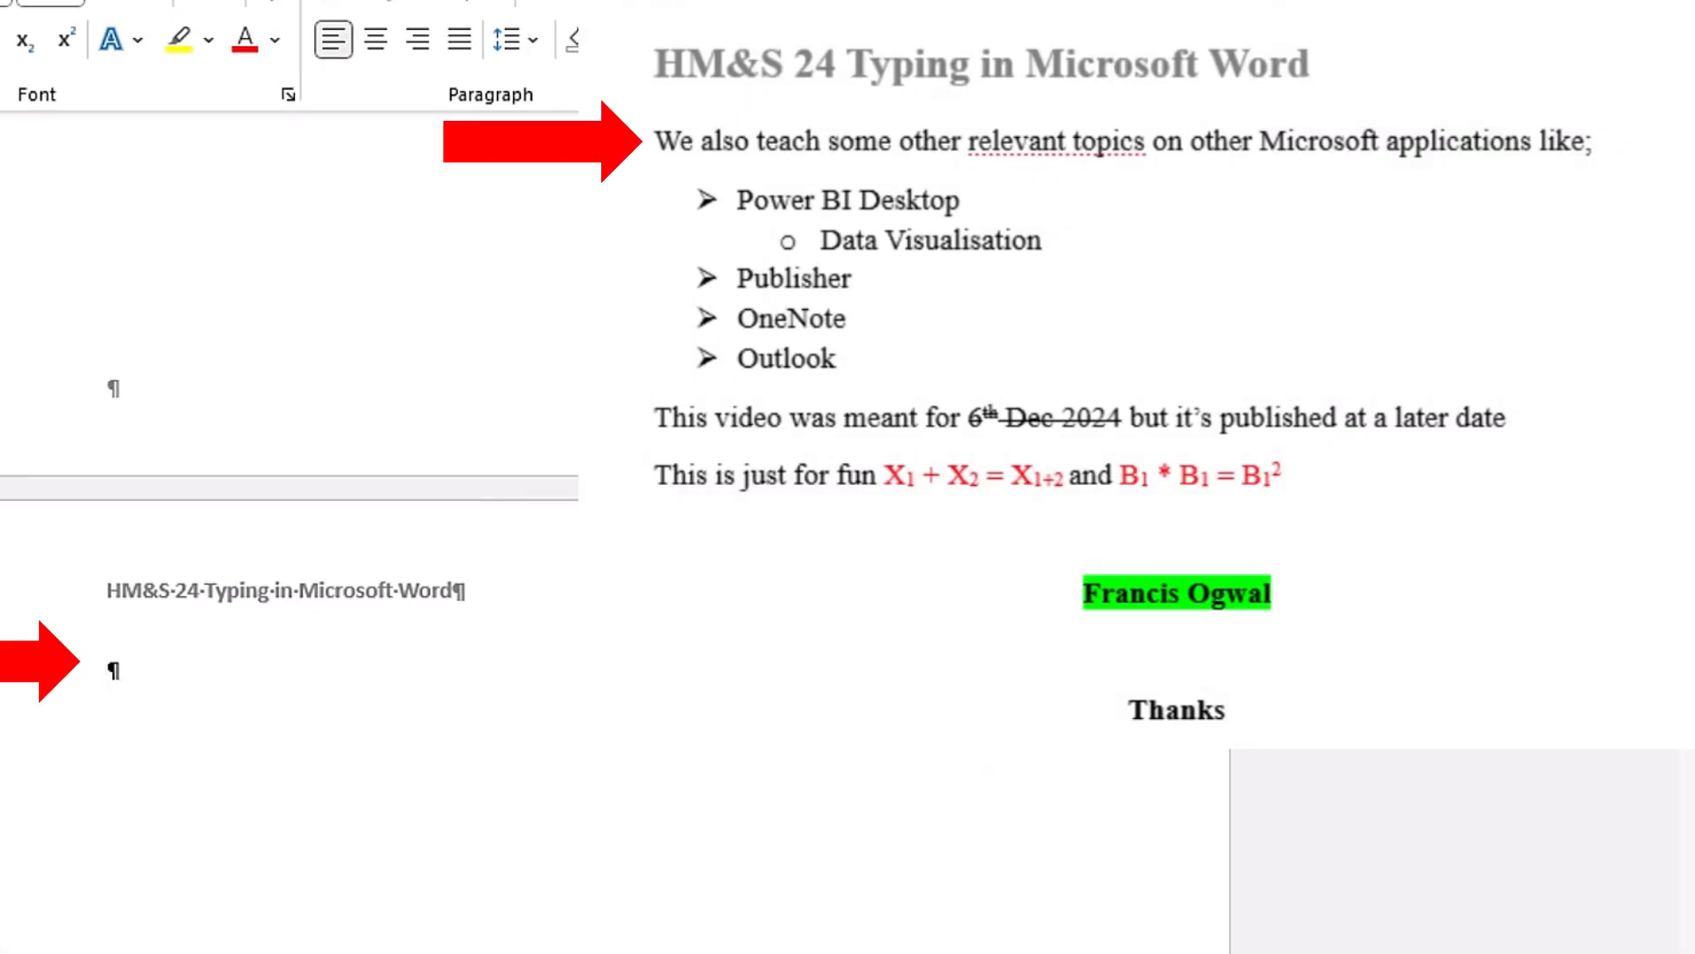
pyautogui.write('We also teach ')
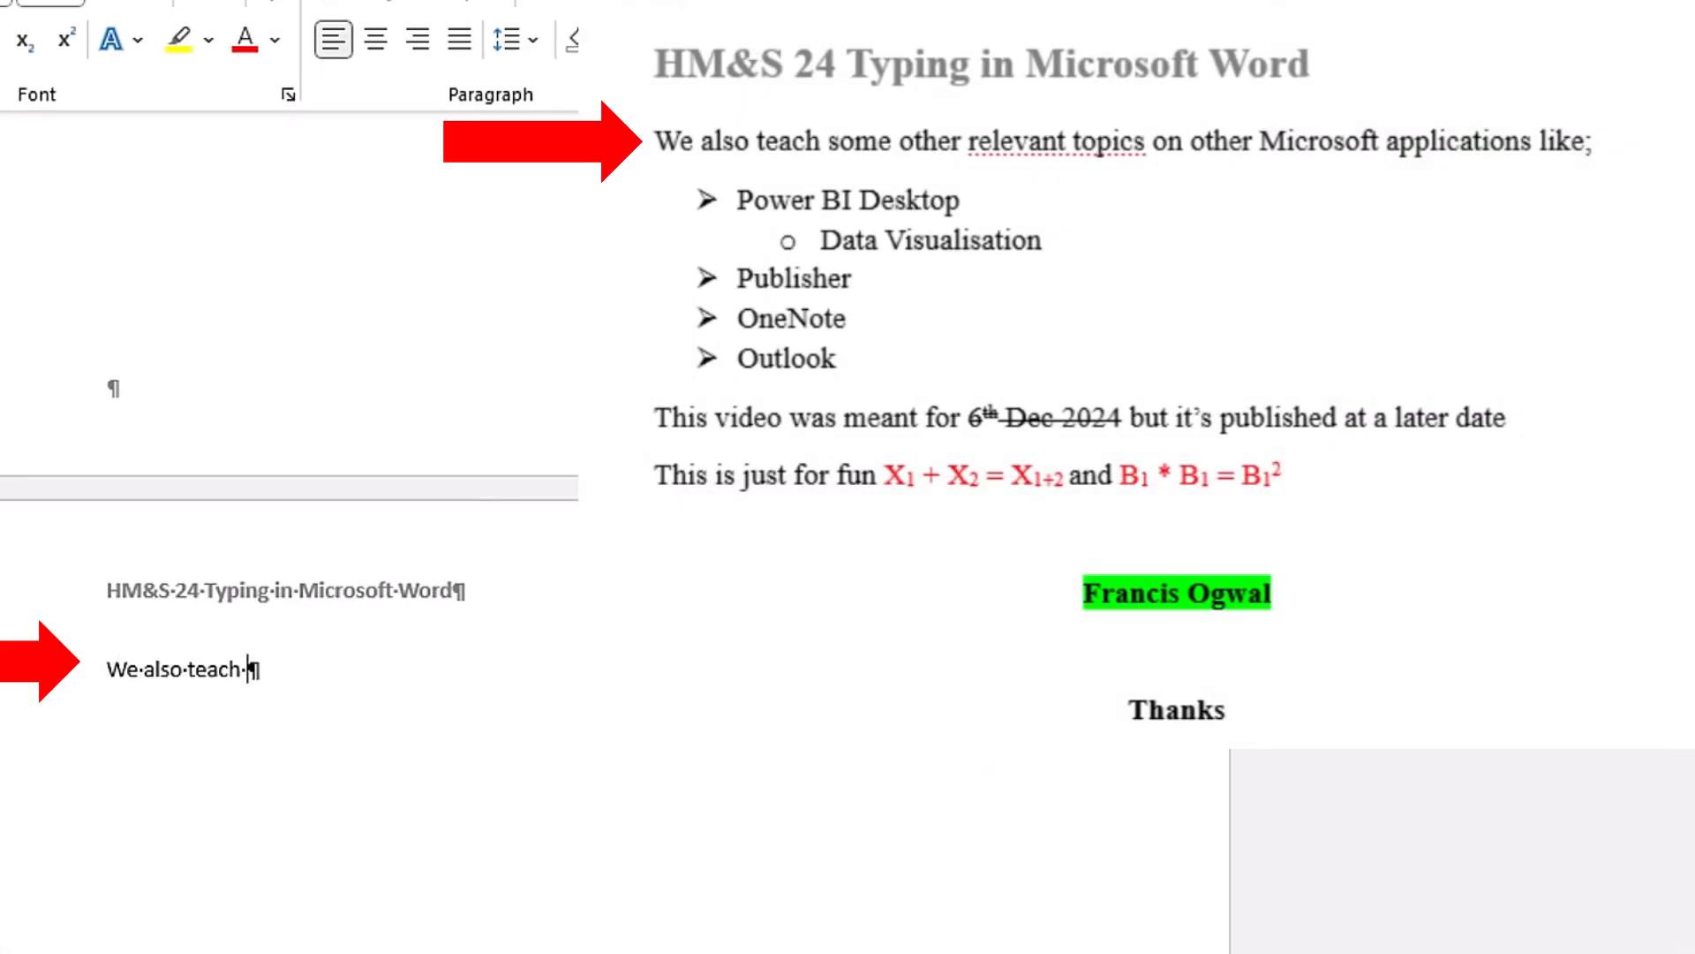
pyautogui.write('some other relevant')
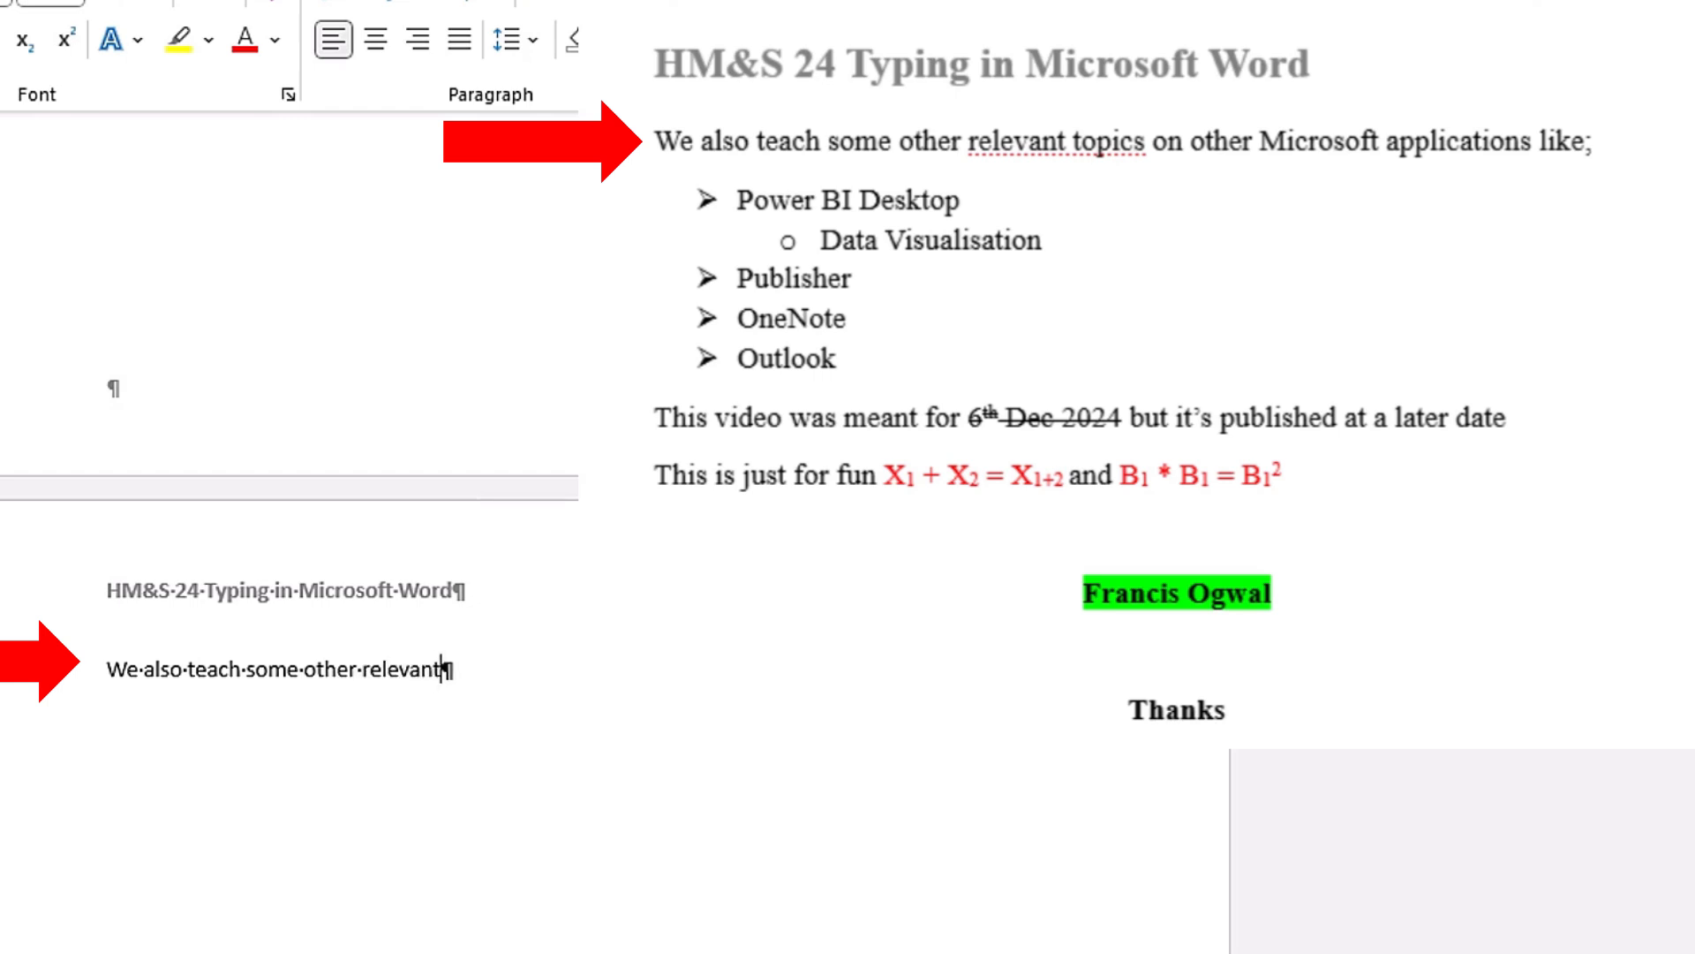
pyautogui.write(' topic')
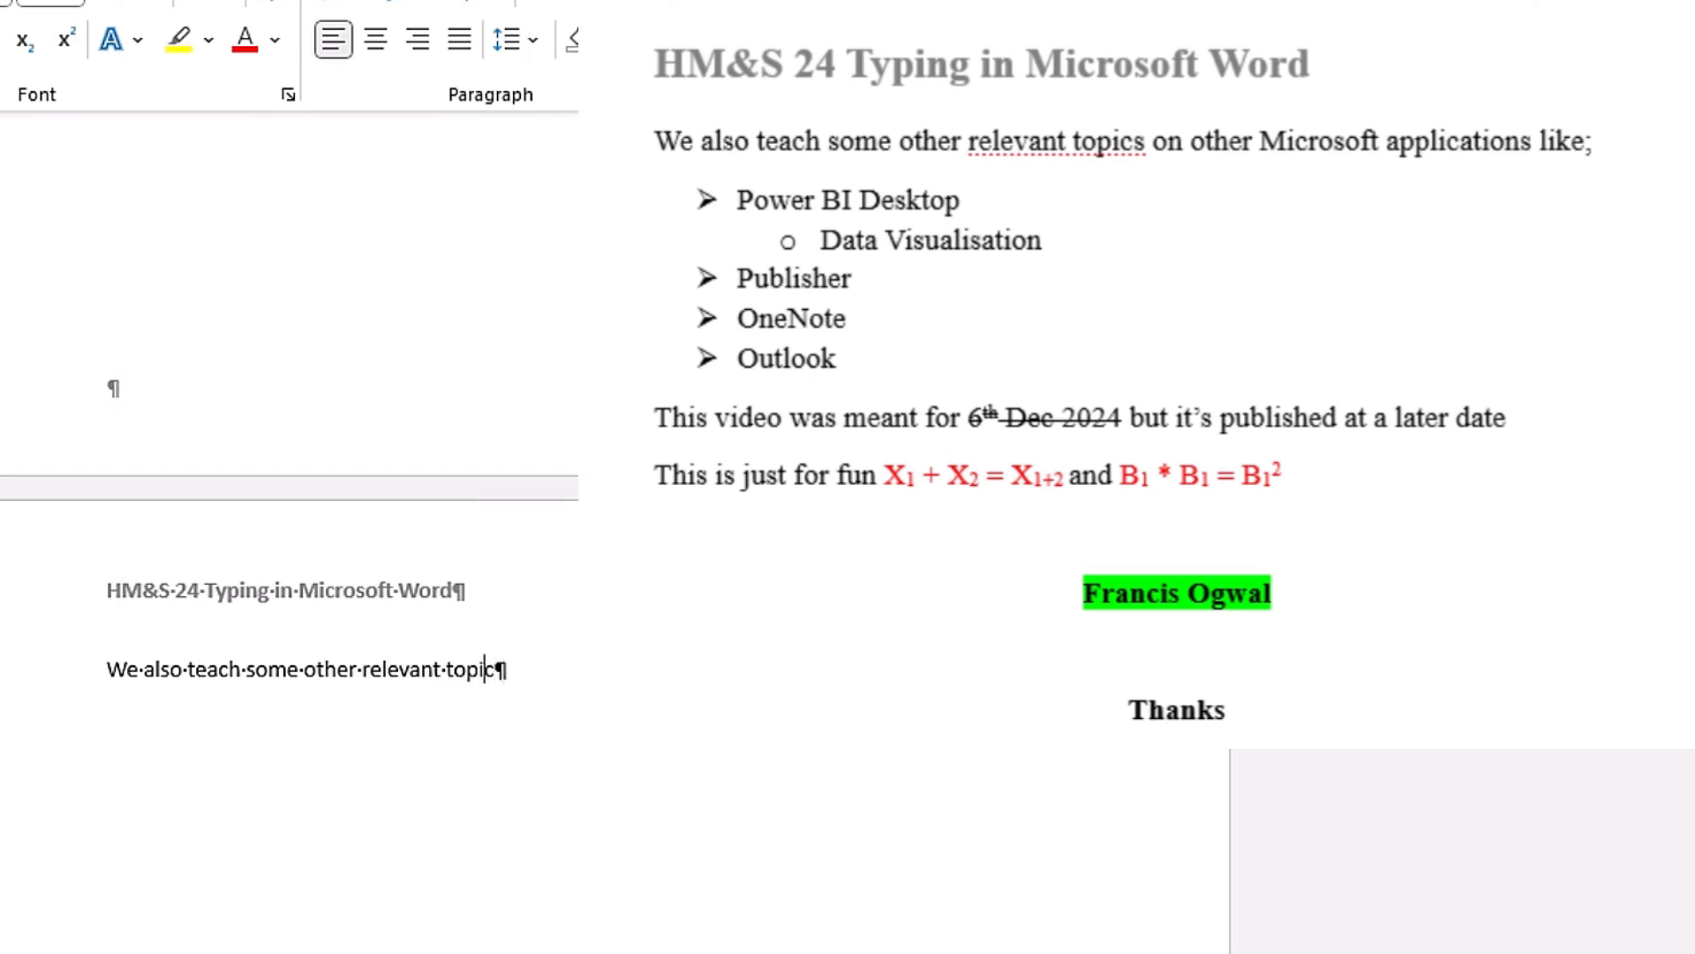
pyautogui.write('s on oth')
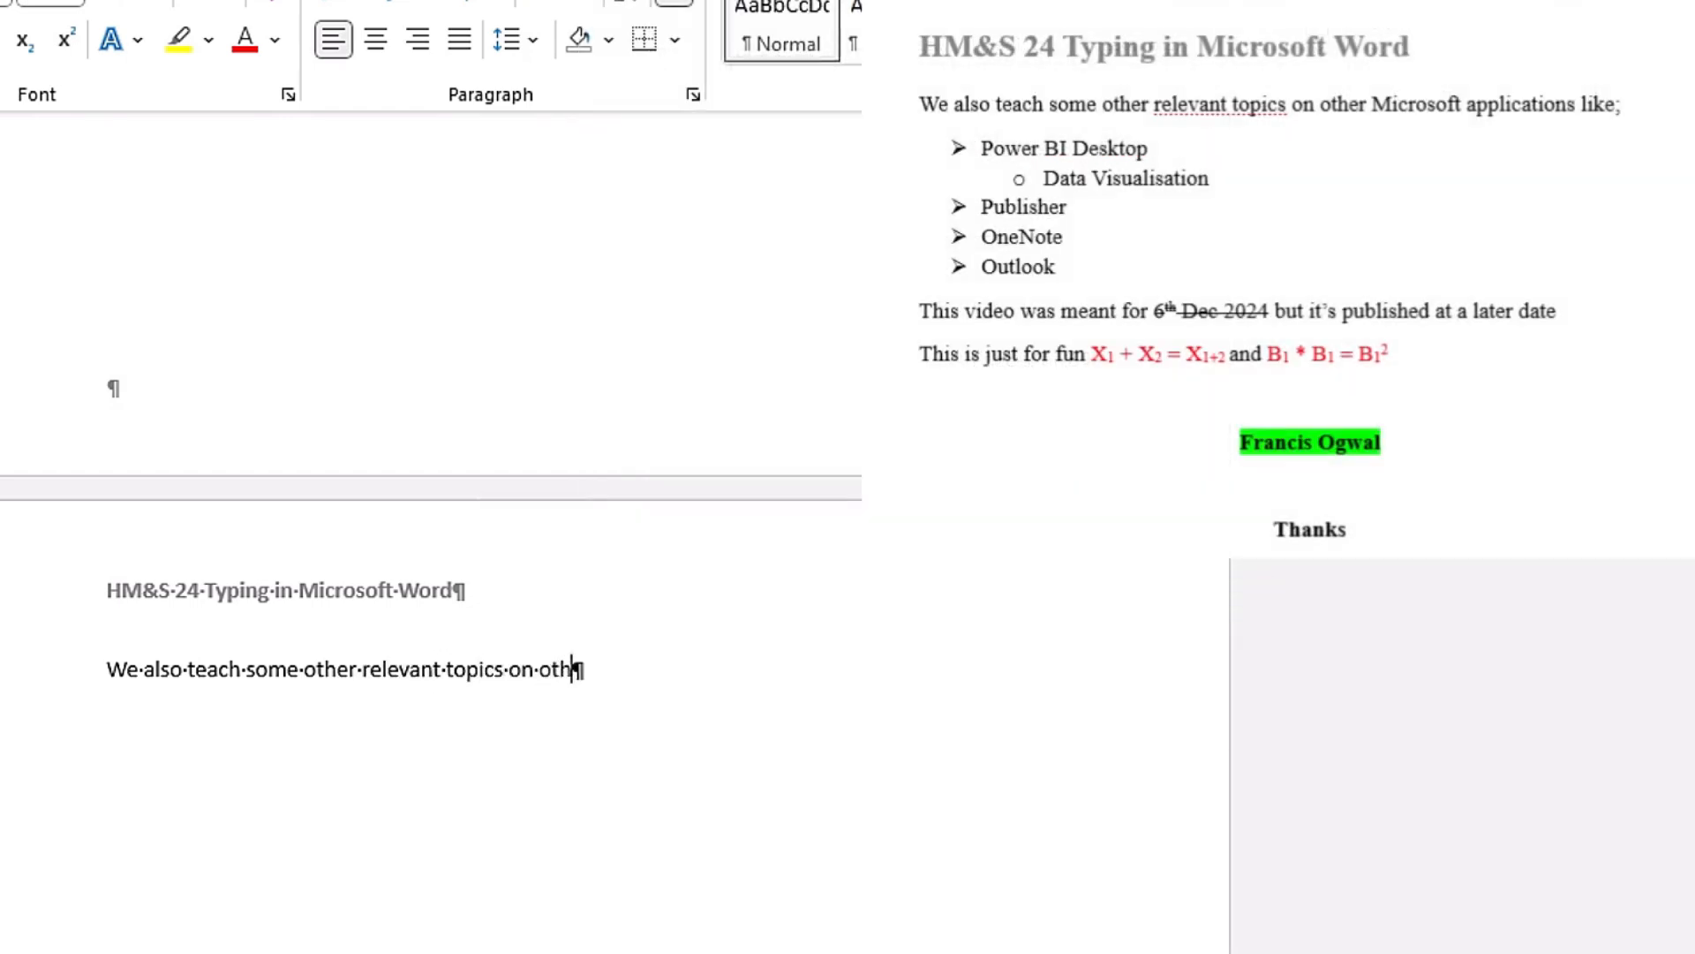
pyautogui.write('er Microsoft applications li')
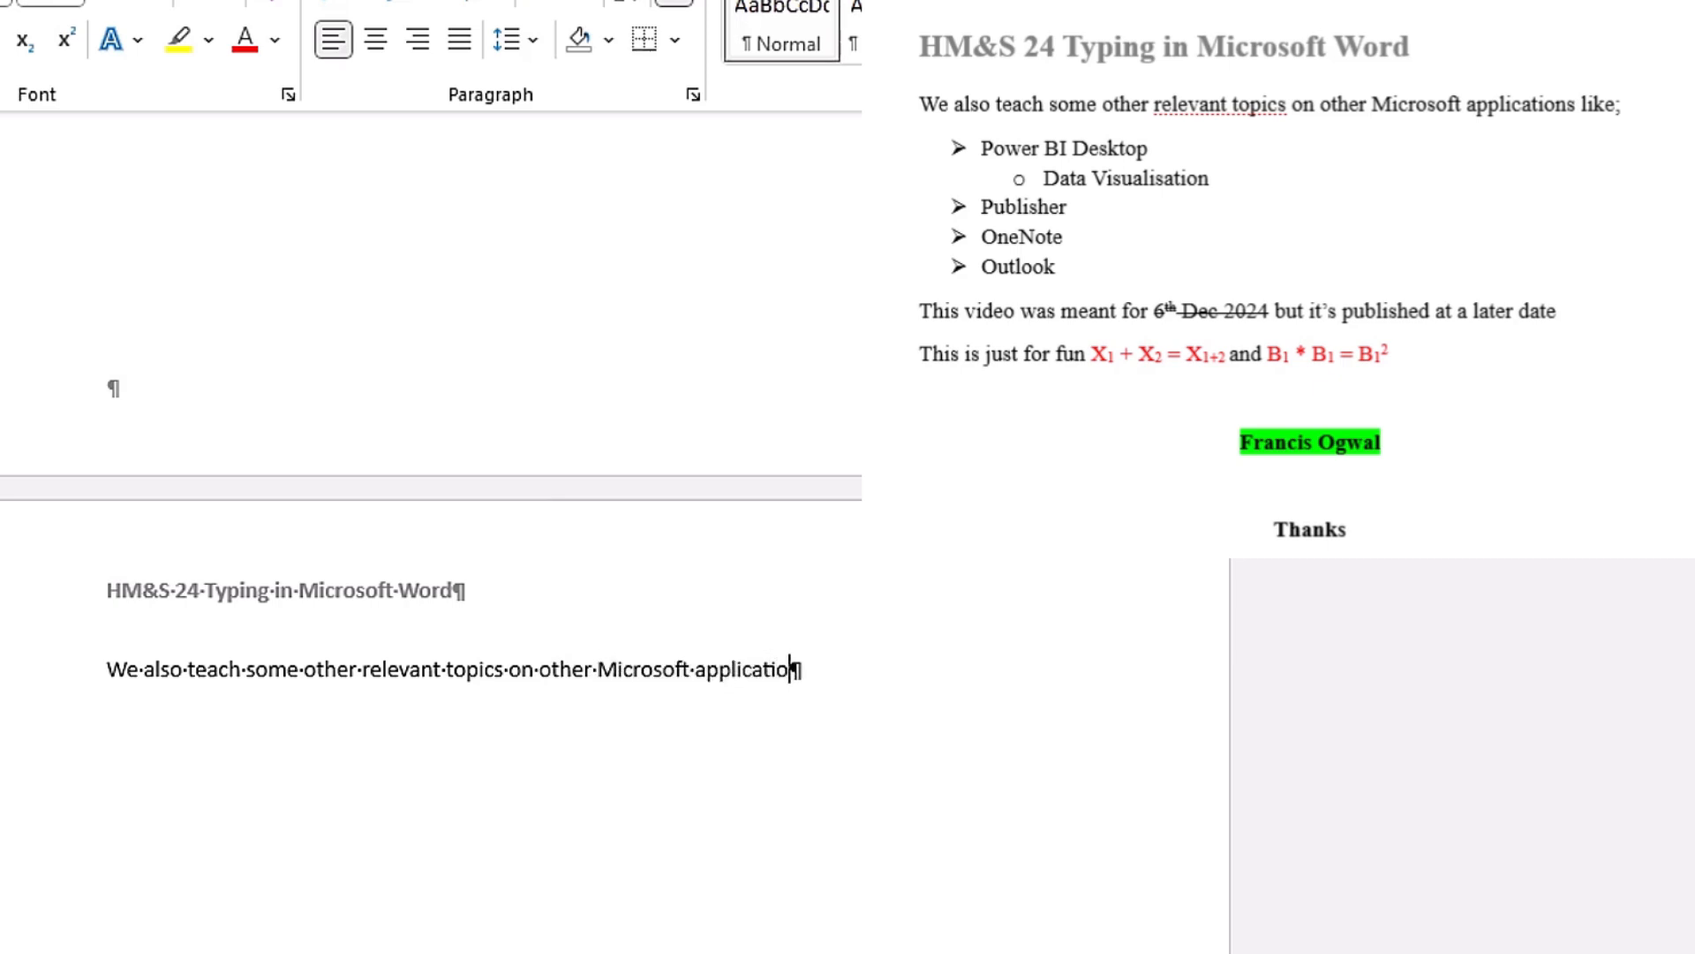
pyautogui.write('ke;')
pyautogui.press('Return')
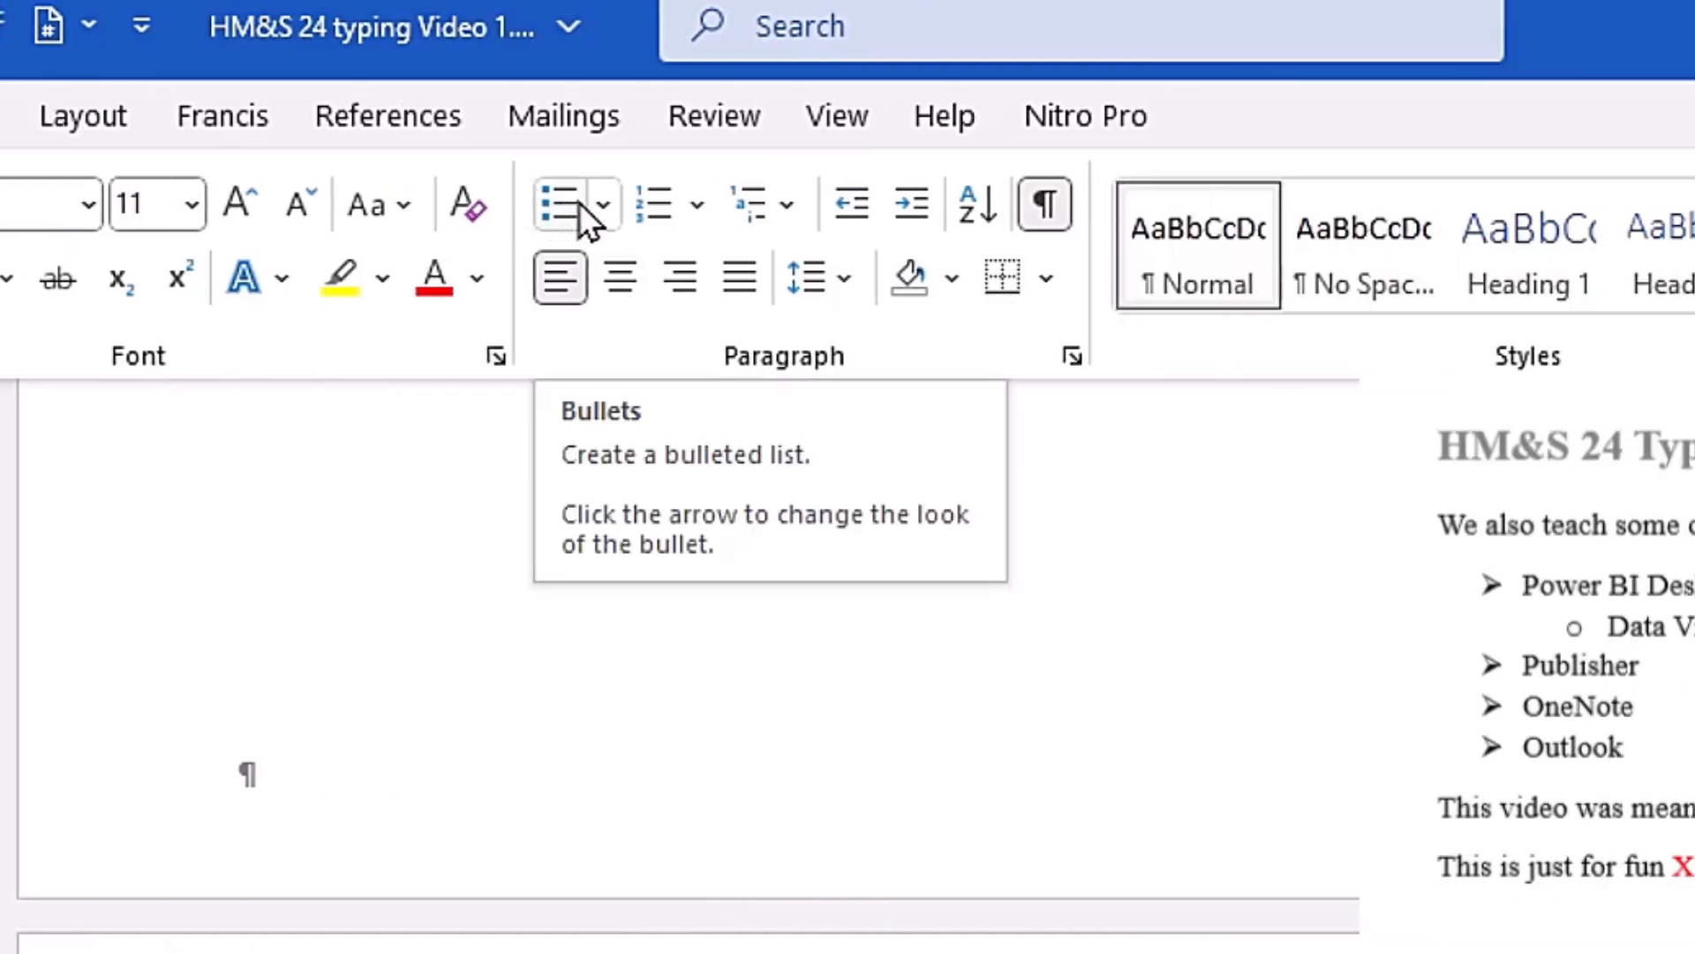
# Step: Start a bulleted list with the arrowhead bullet below the sentence and enter "Power BI Desktop" as its first item
pyautogui.click(602, 205)
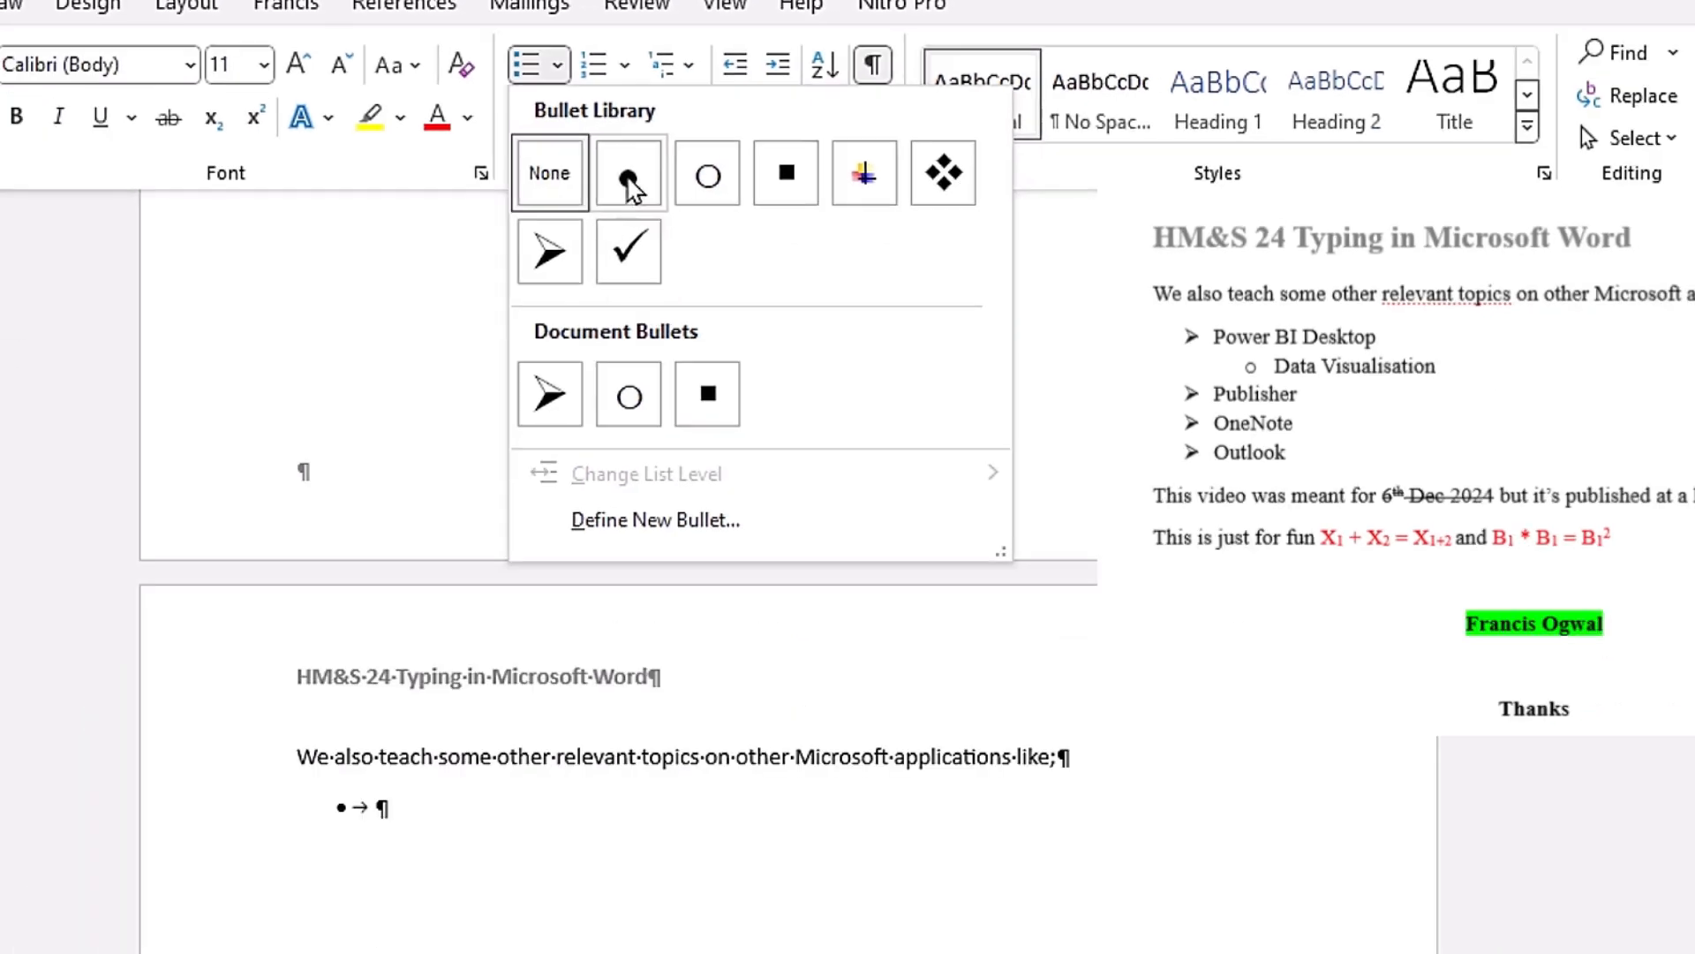
pyautogui.click(630, 183)
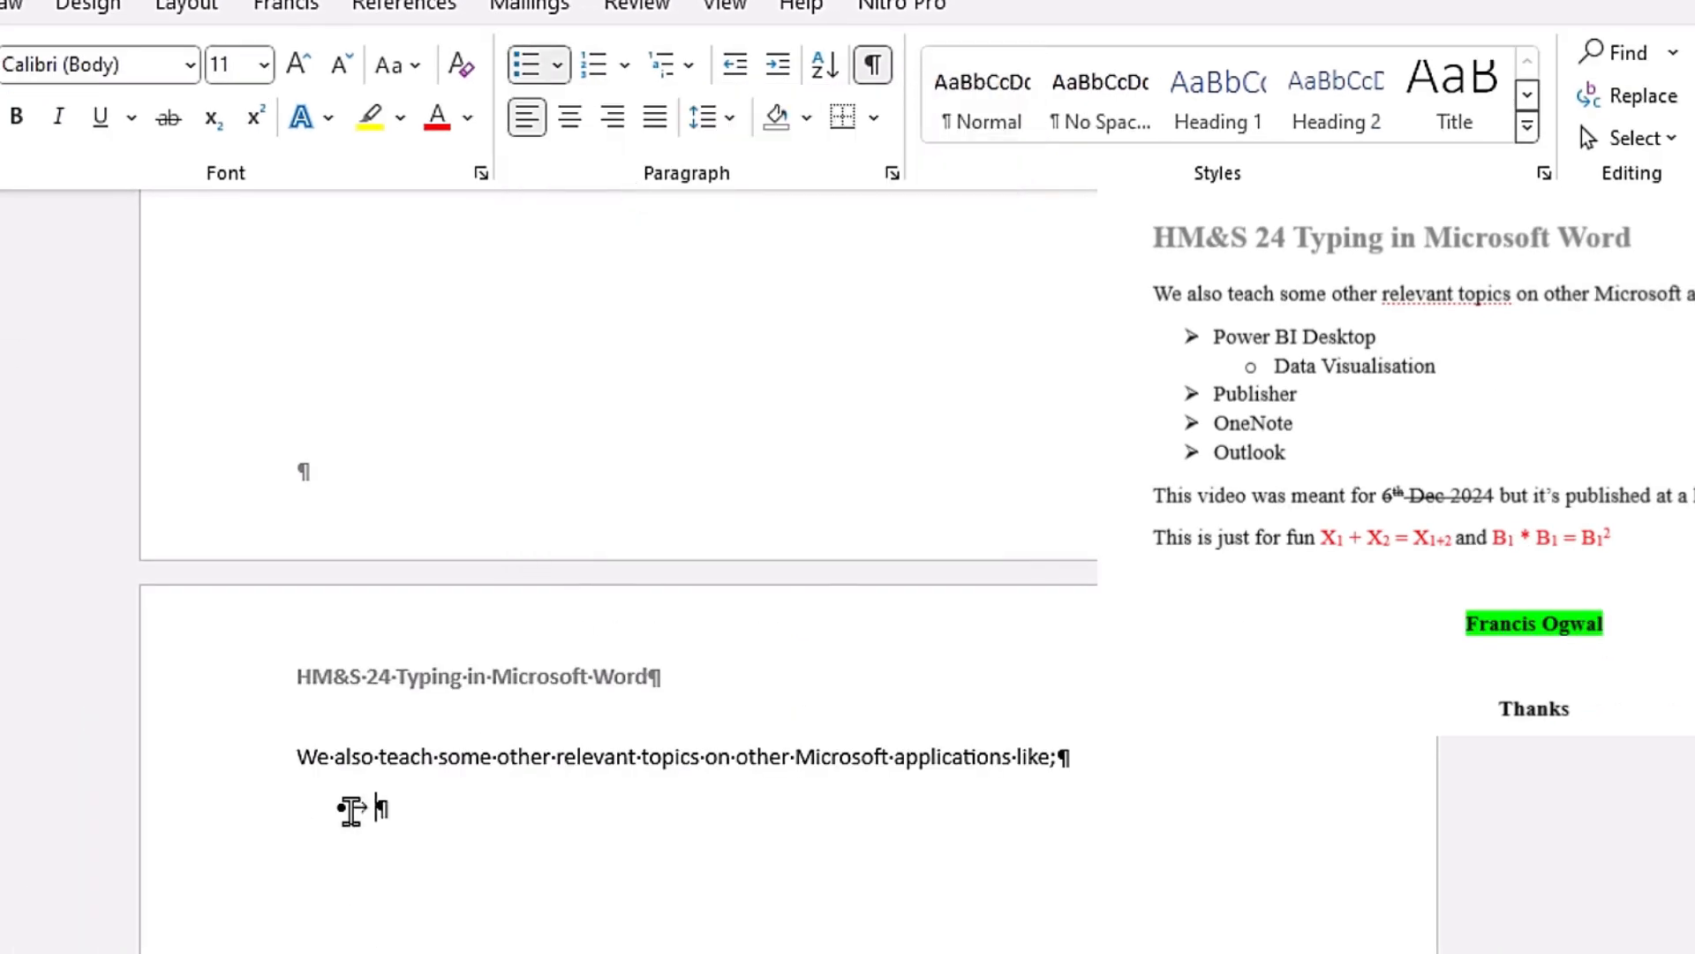
pyautogui.click(559, 70)
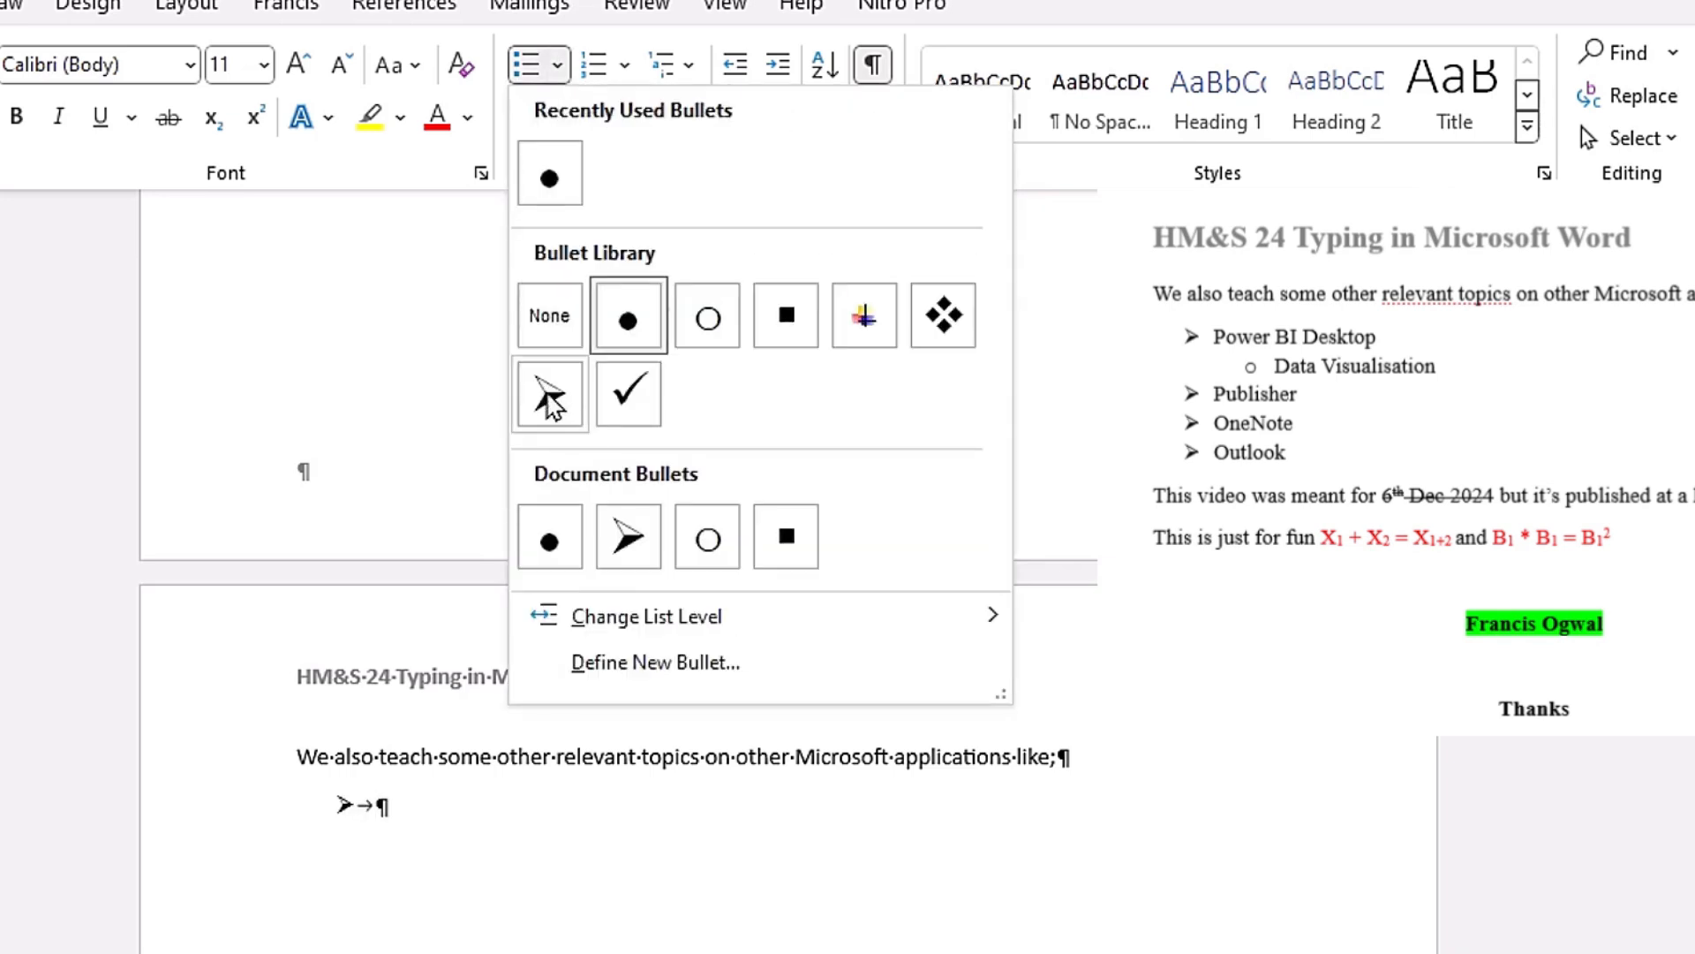
pyautogui.click(549, 402)
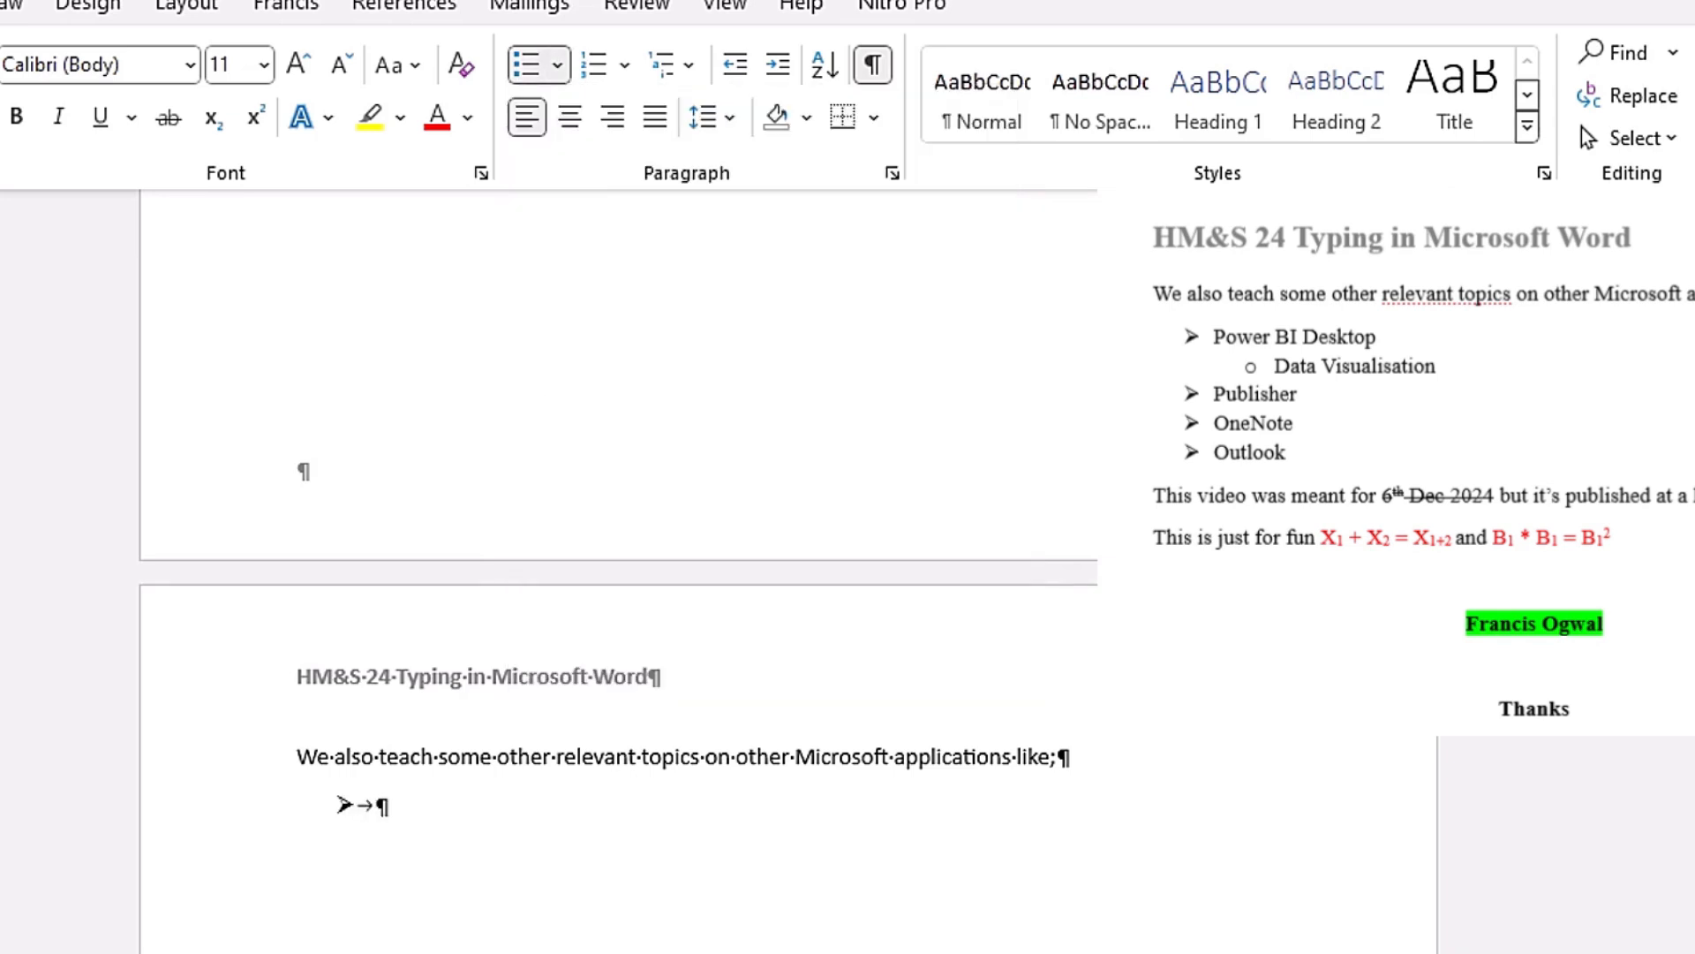
pyautogui.write('Power ')
pyautogui.write('BI Desktop')
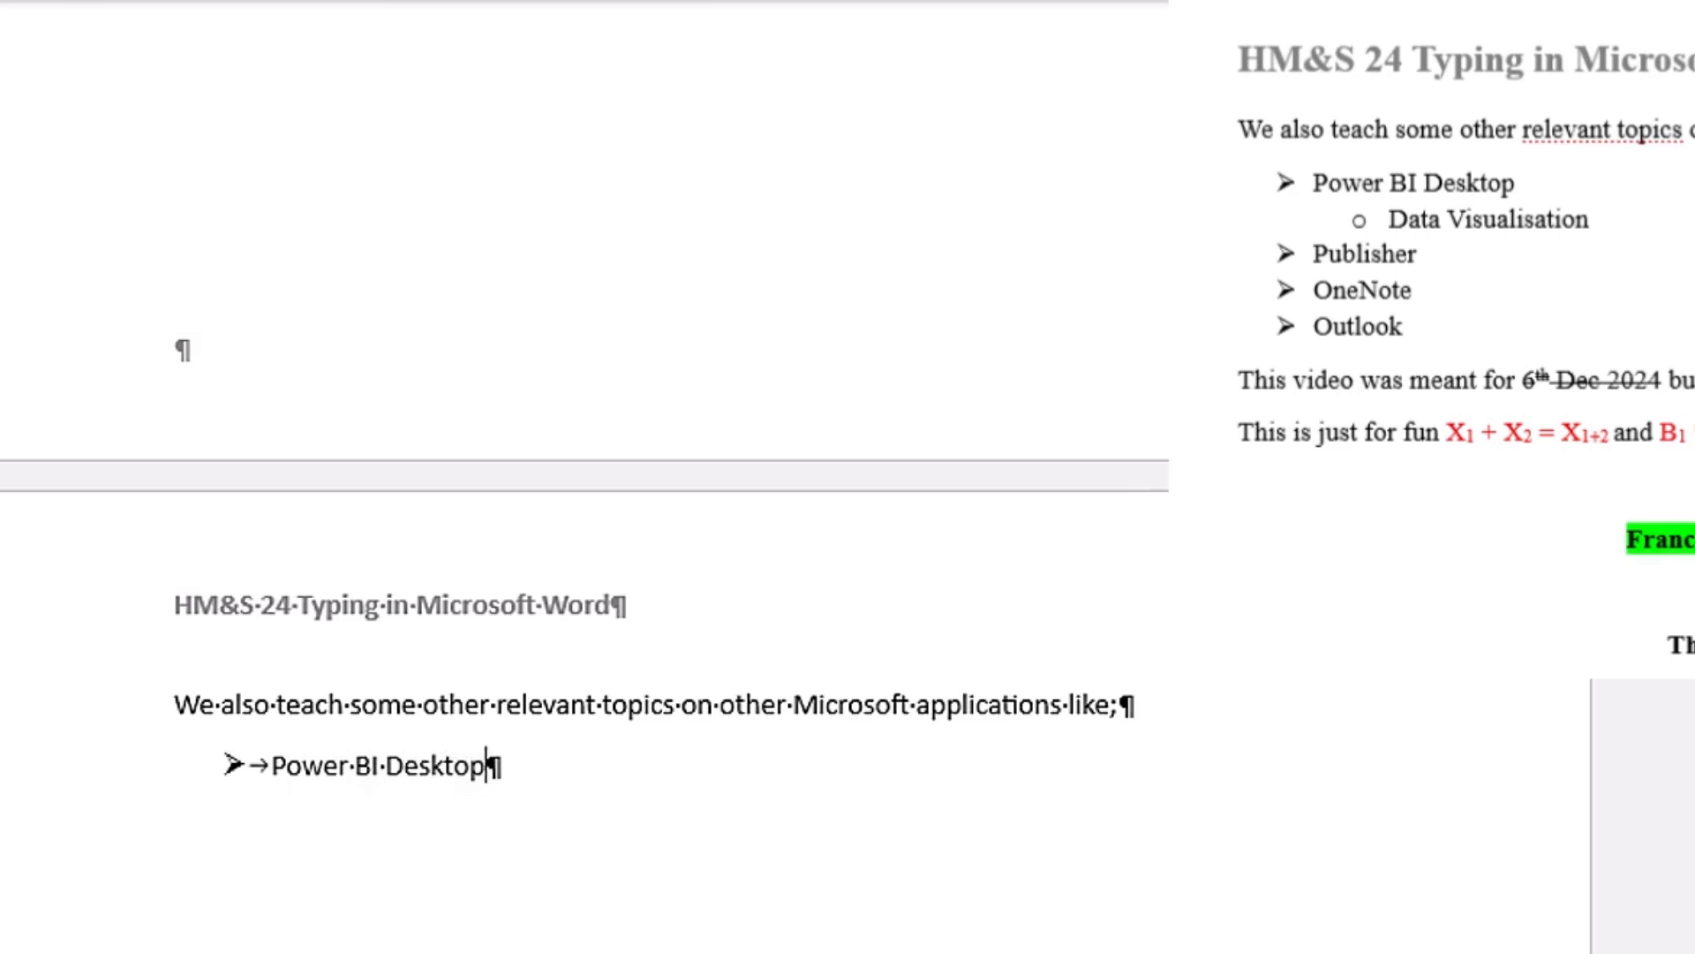
# Step: Add "Data Visualisation" as a second-level bullet under Power BI Desktop
pyautogui.press('Return')
pyautogui.press('Tab')
pyautogui.write('Data Visuali')
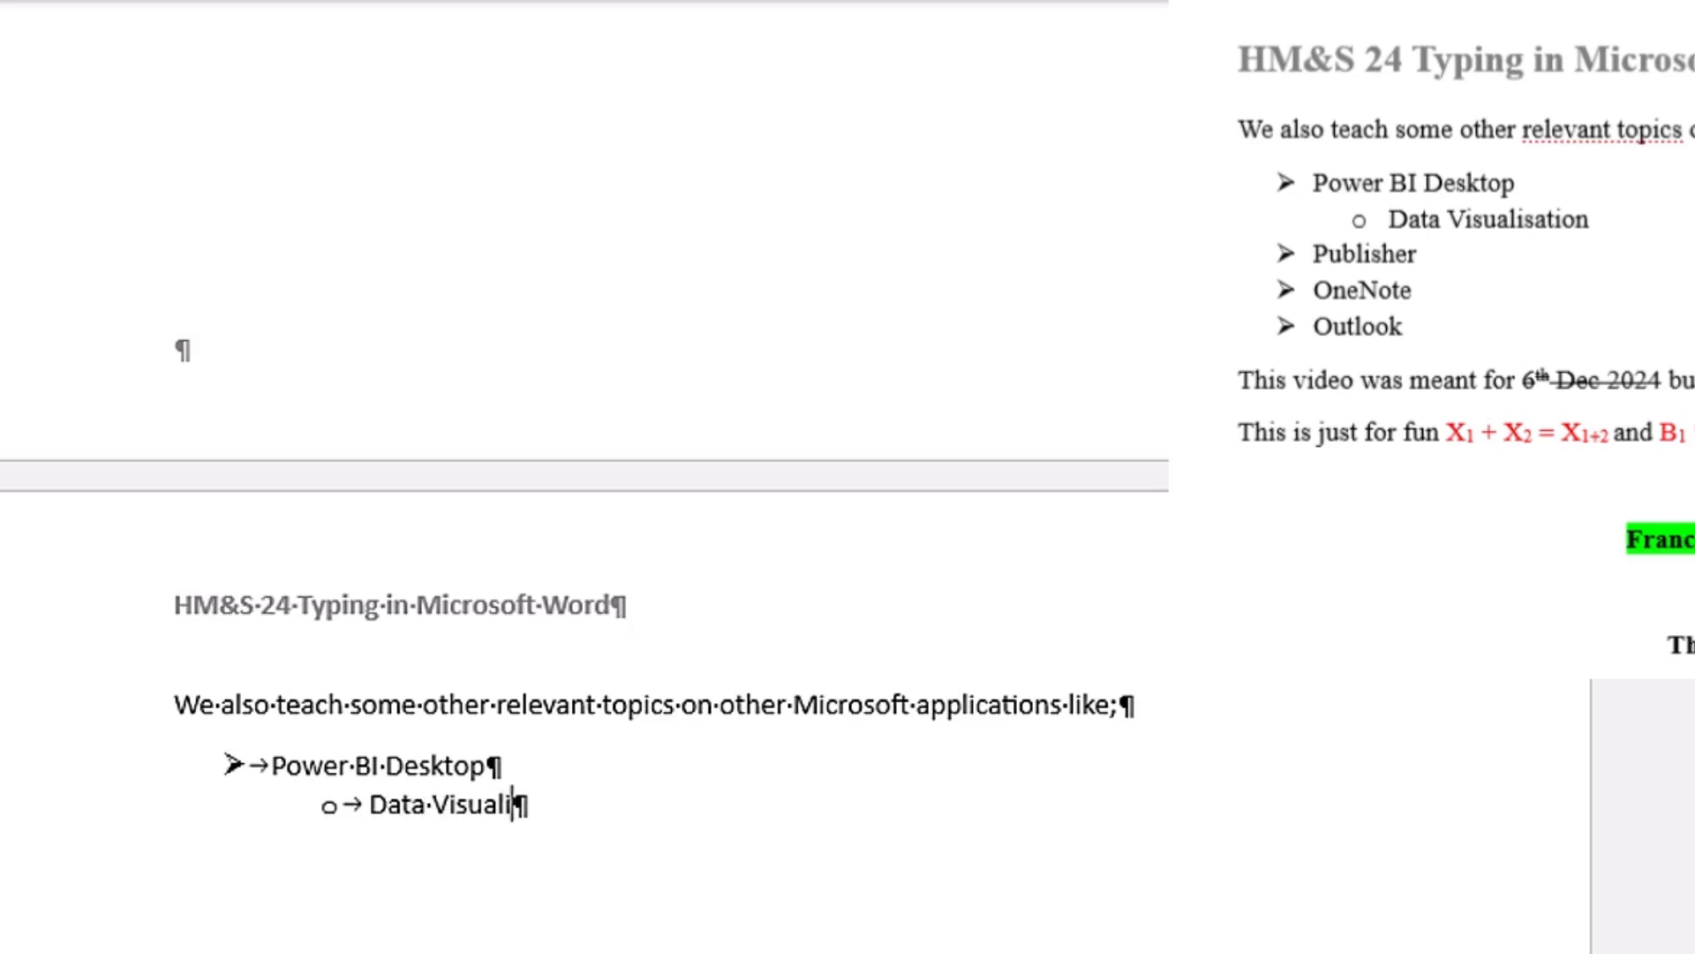
pyautogui.write('sation')
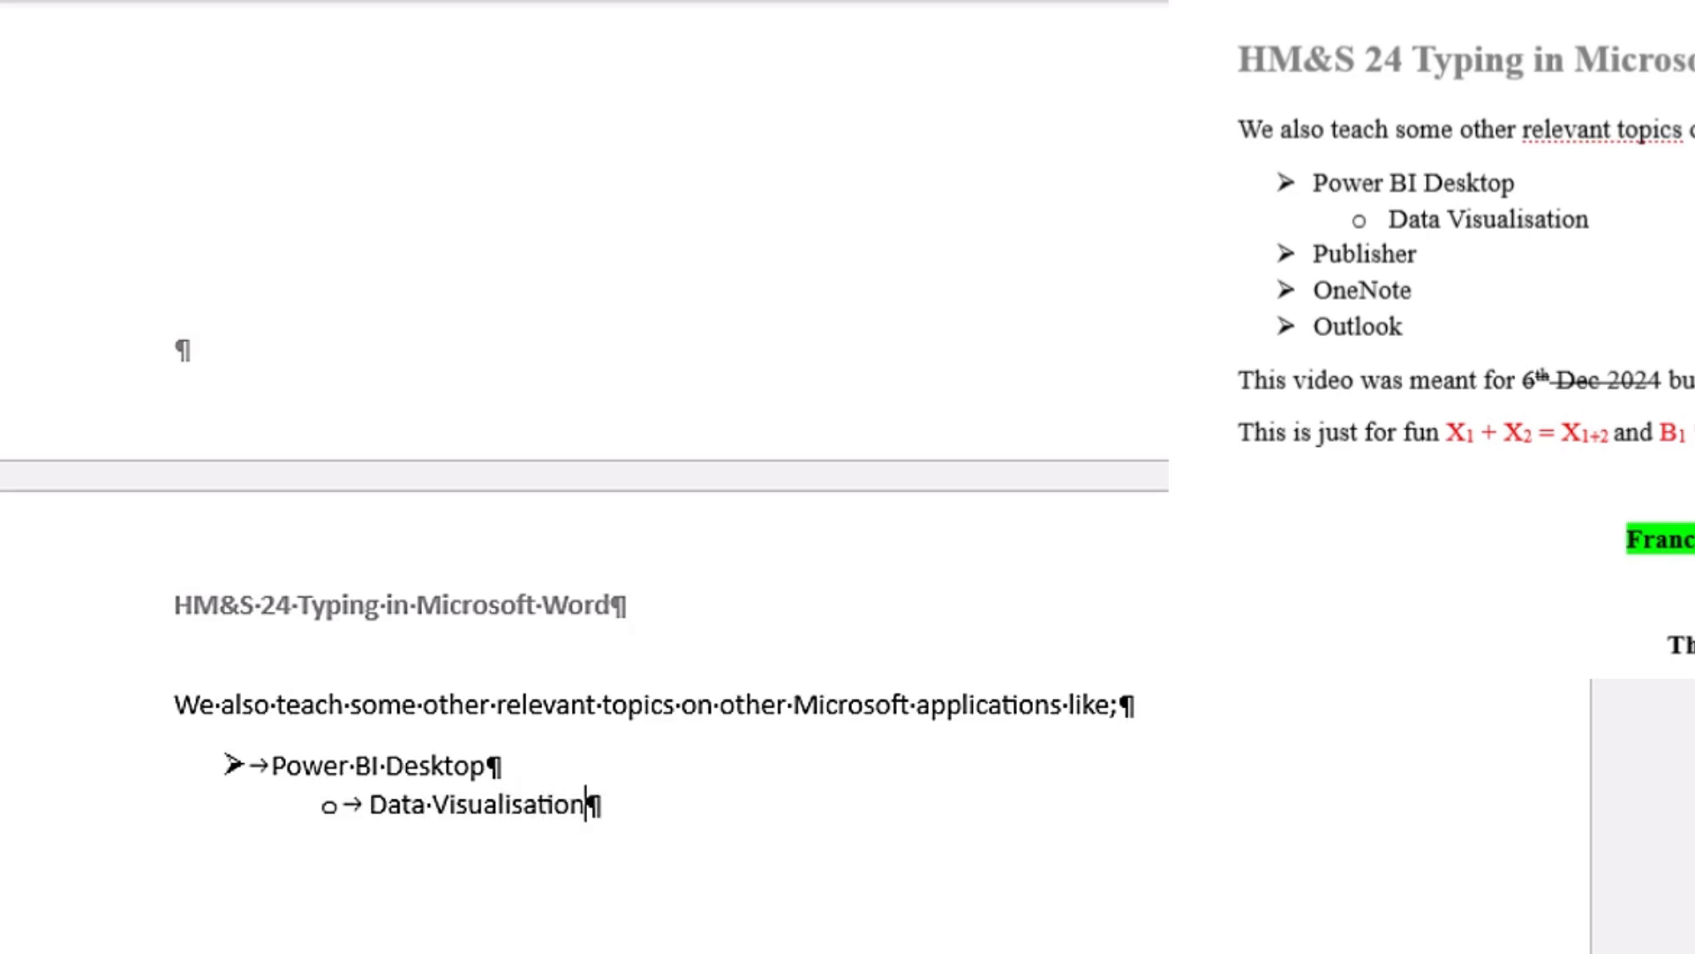
# Step: Add "Publisher", "OneNote" and "Outlook" as first-level bullets and start another bullet below them
pyautogui.press('Return')
pyautogui.hotkey('shift', 'Tab')
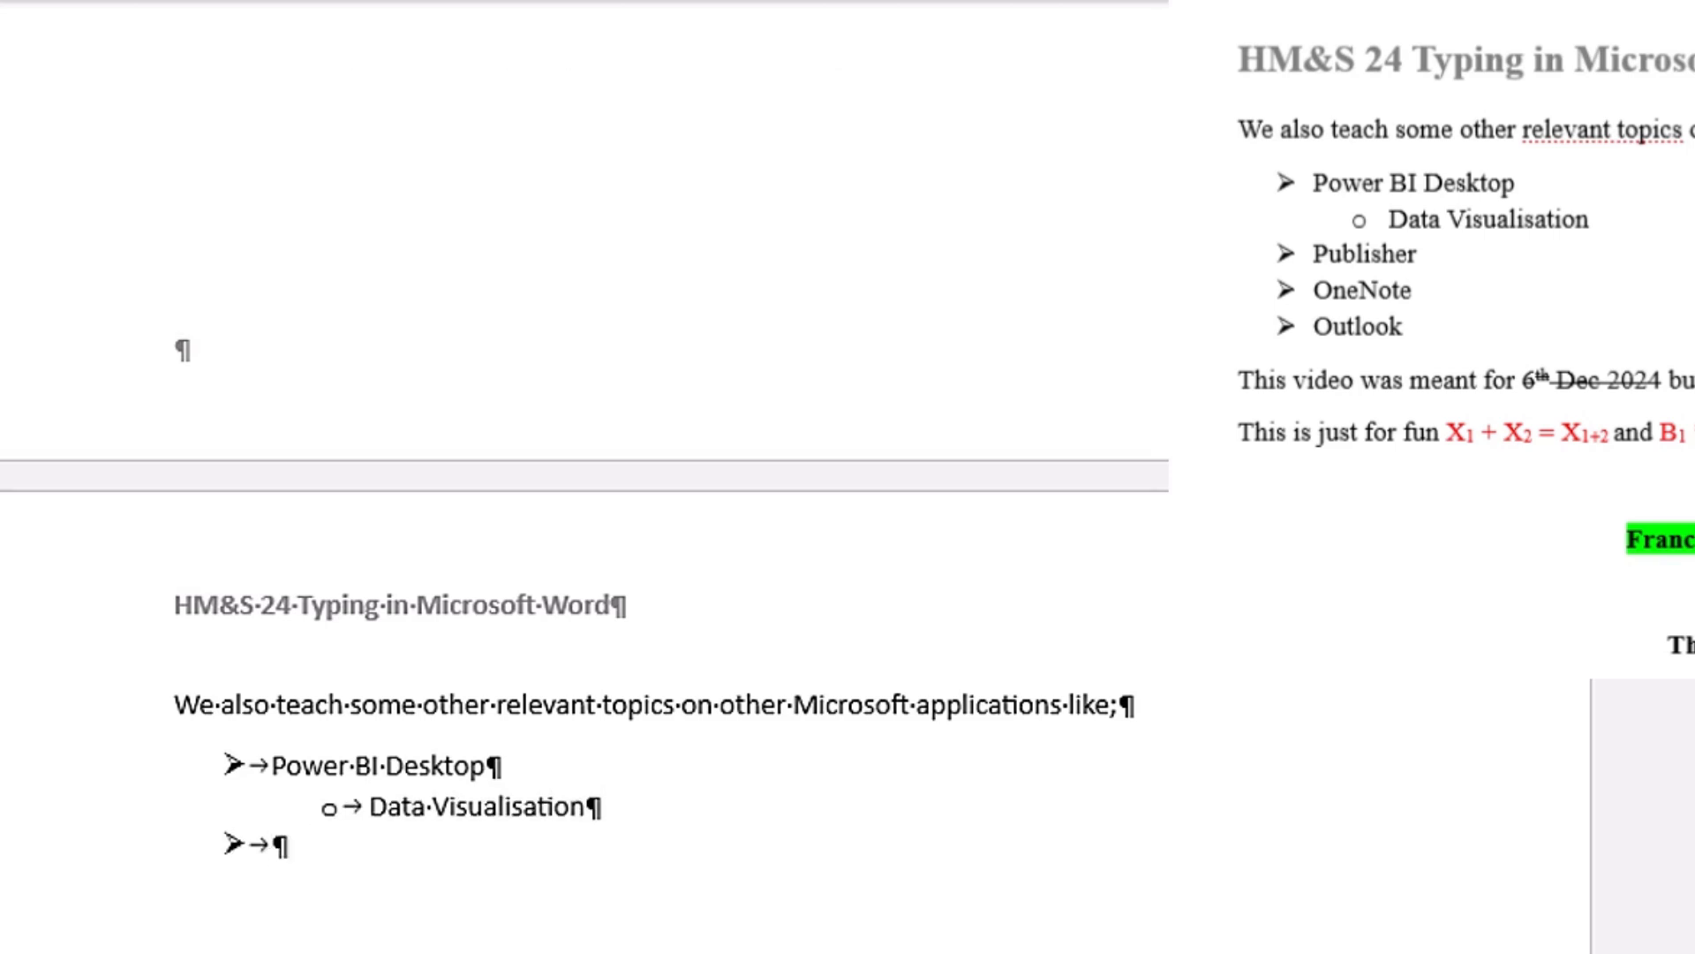
pyautogui.write('Publisher')
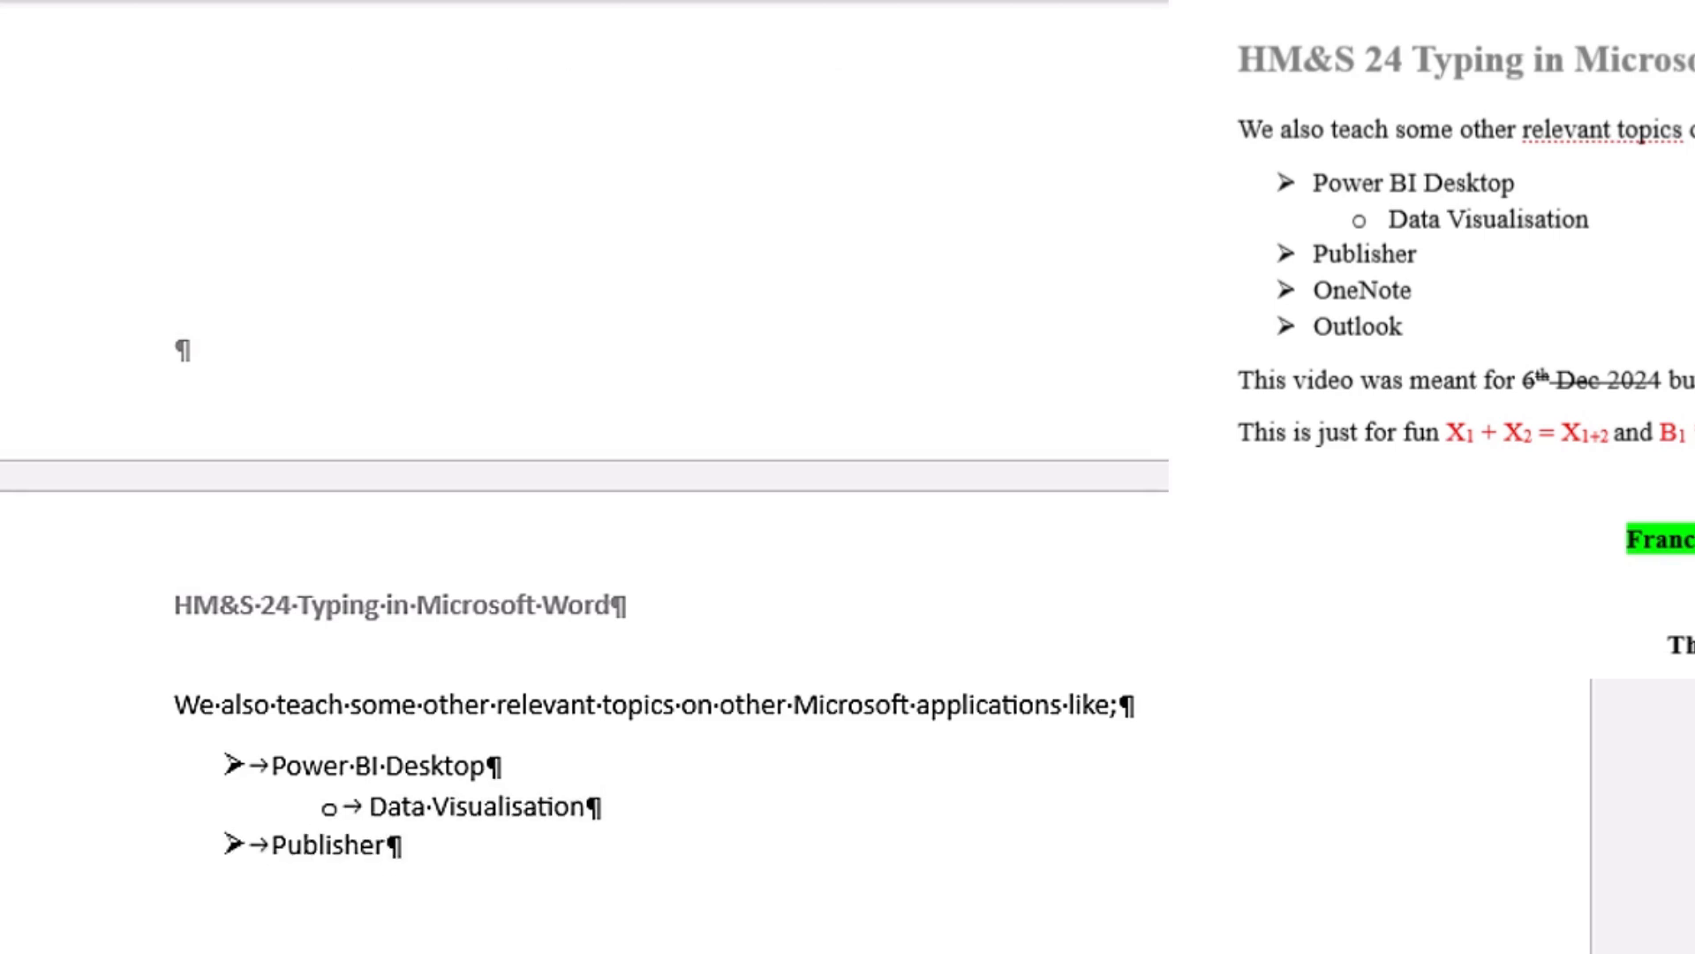
pyautogui.press('Return')
pyautogui.write('OneNote')
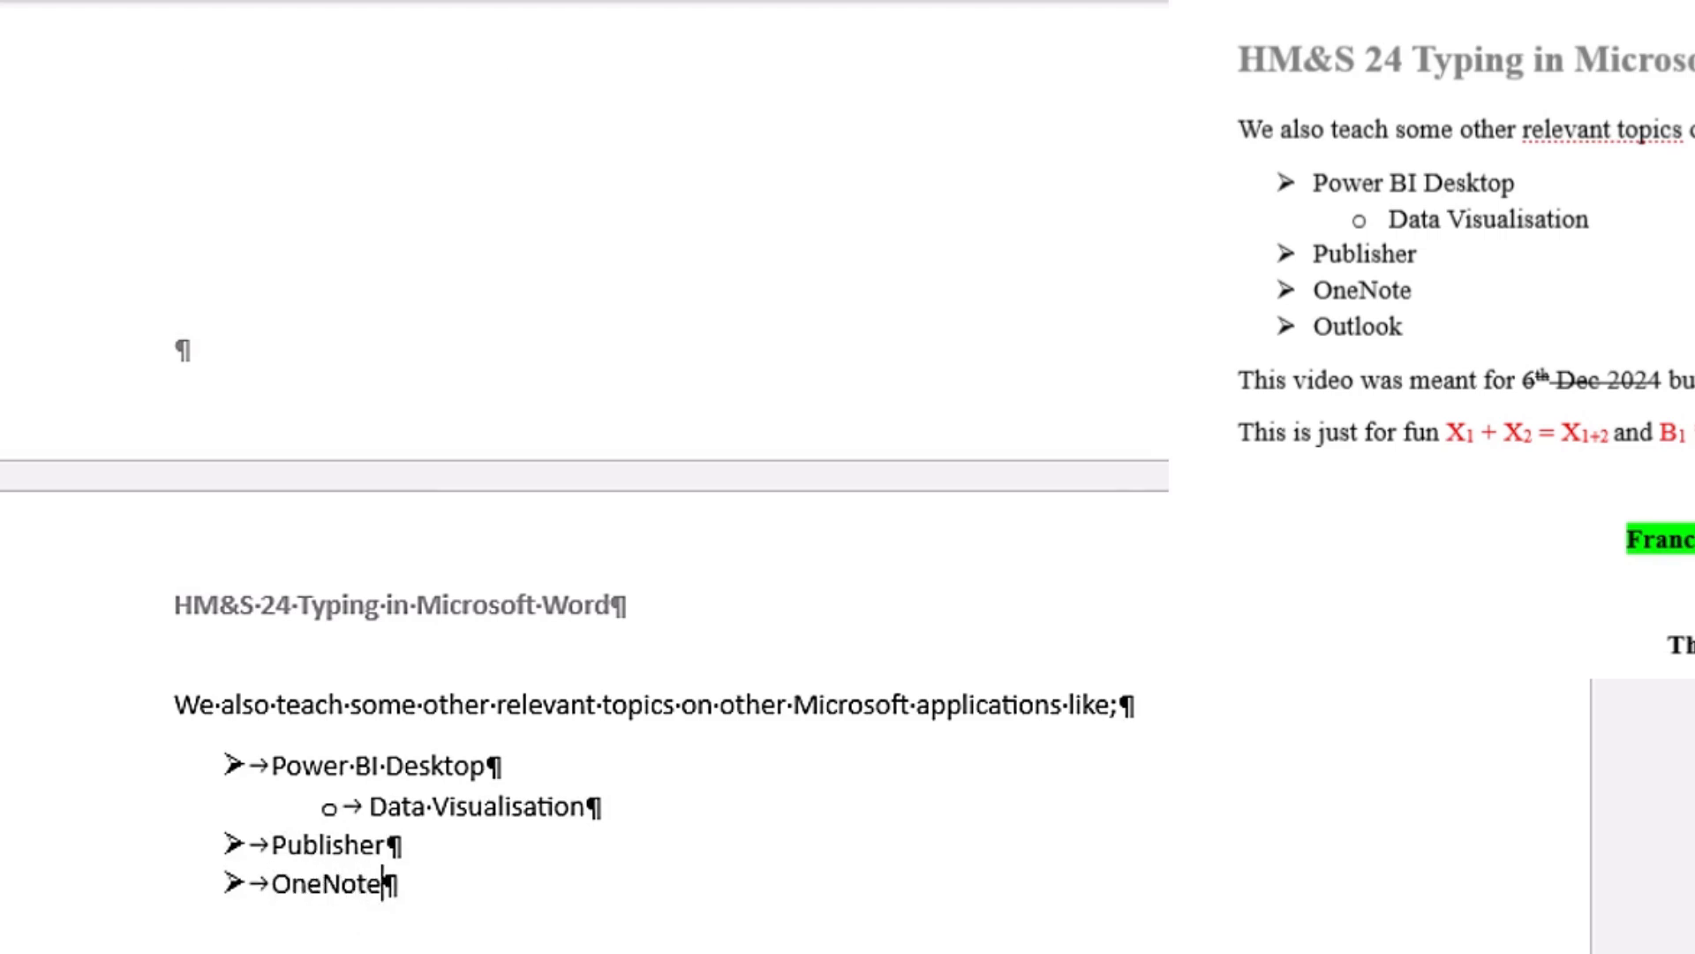
pyautogui.press('Return')
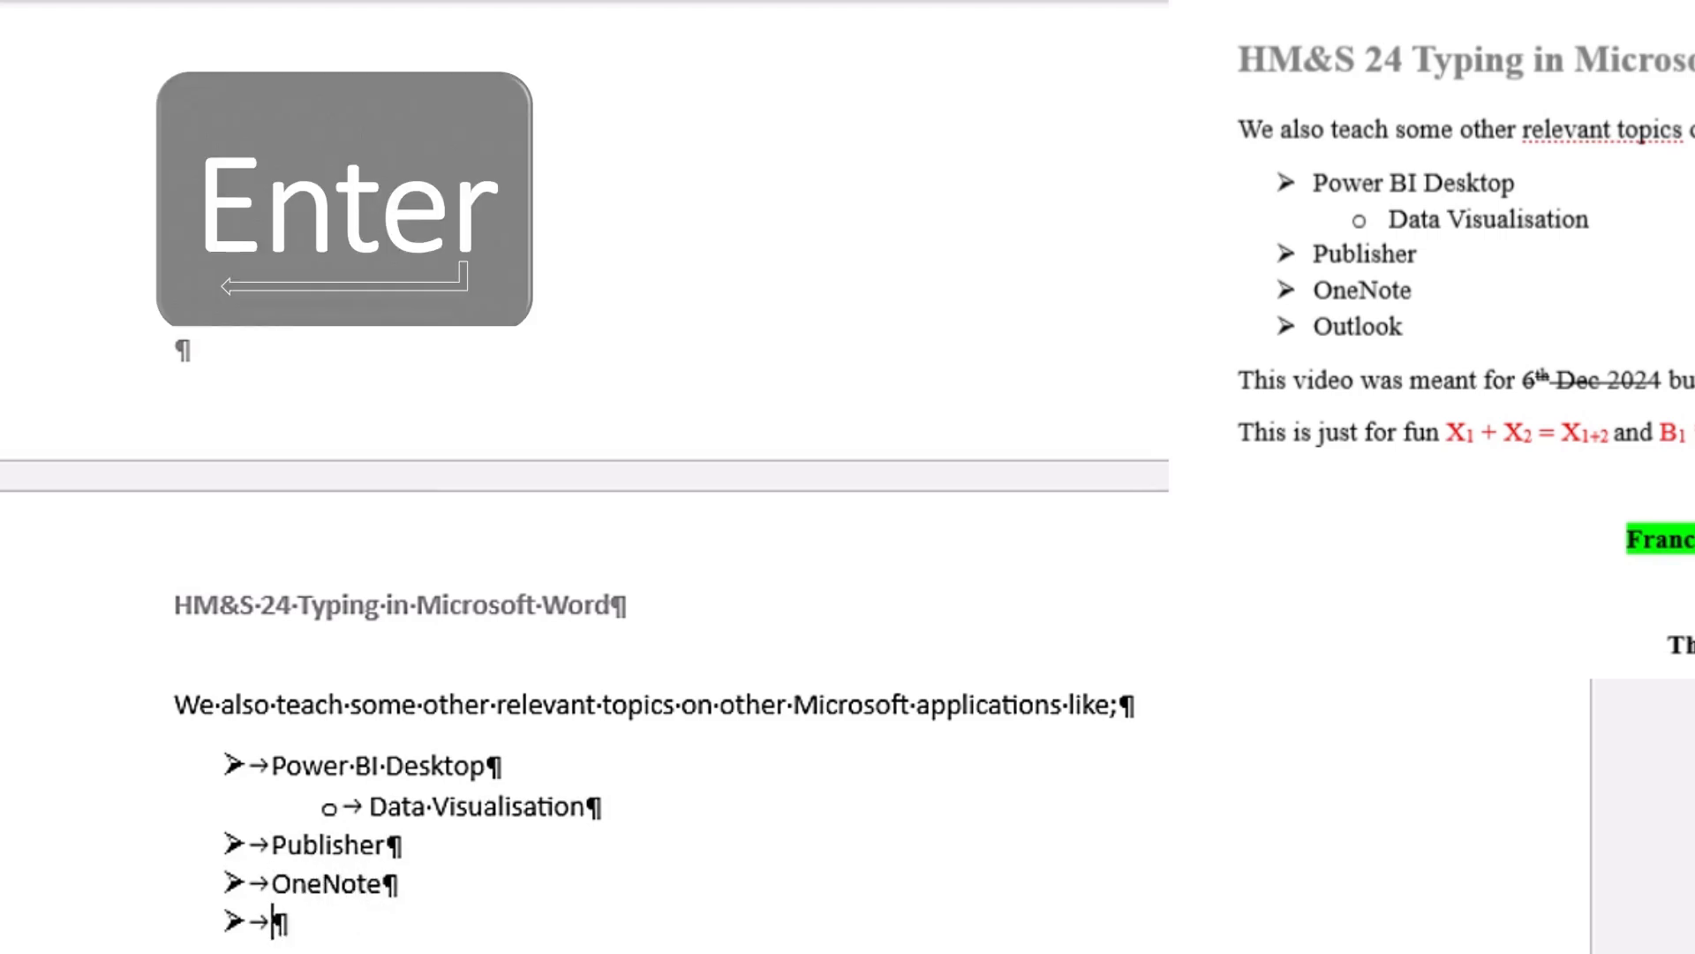
pyautogui.write('Outloo')
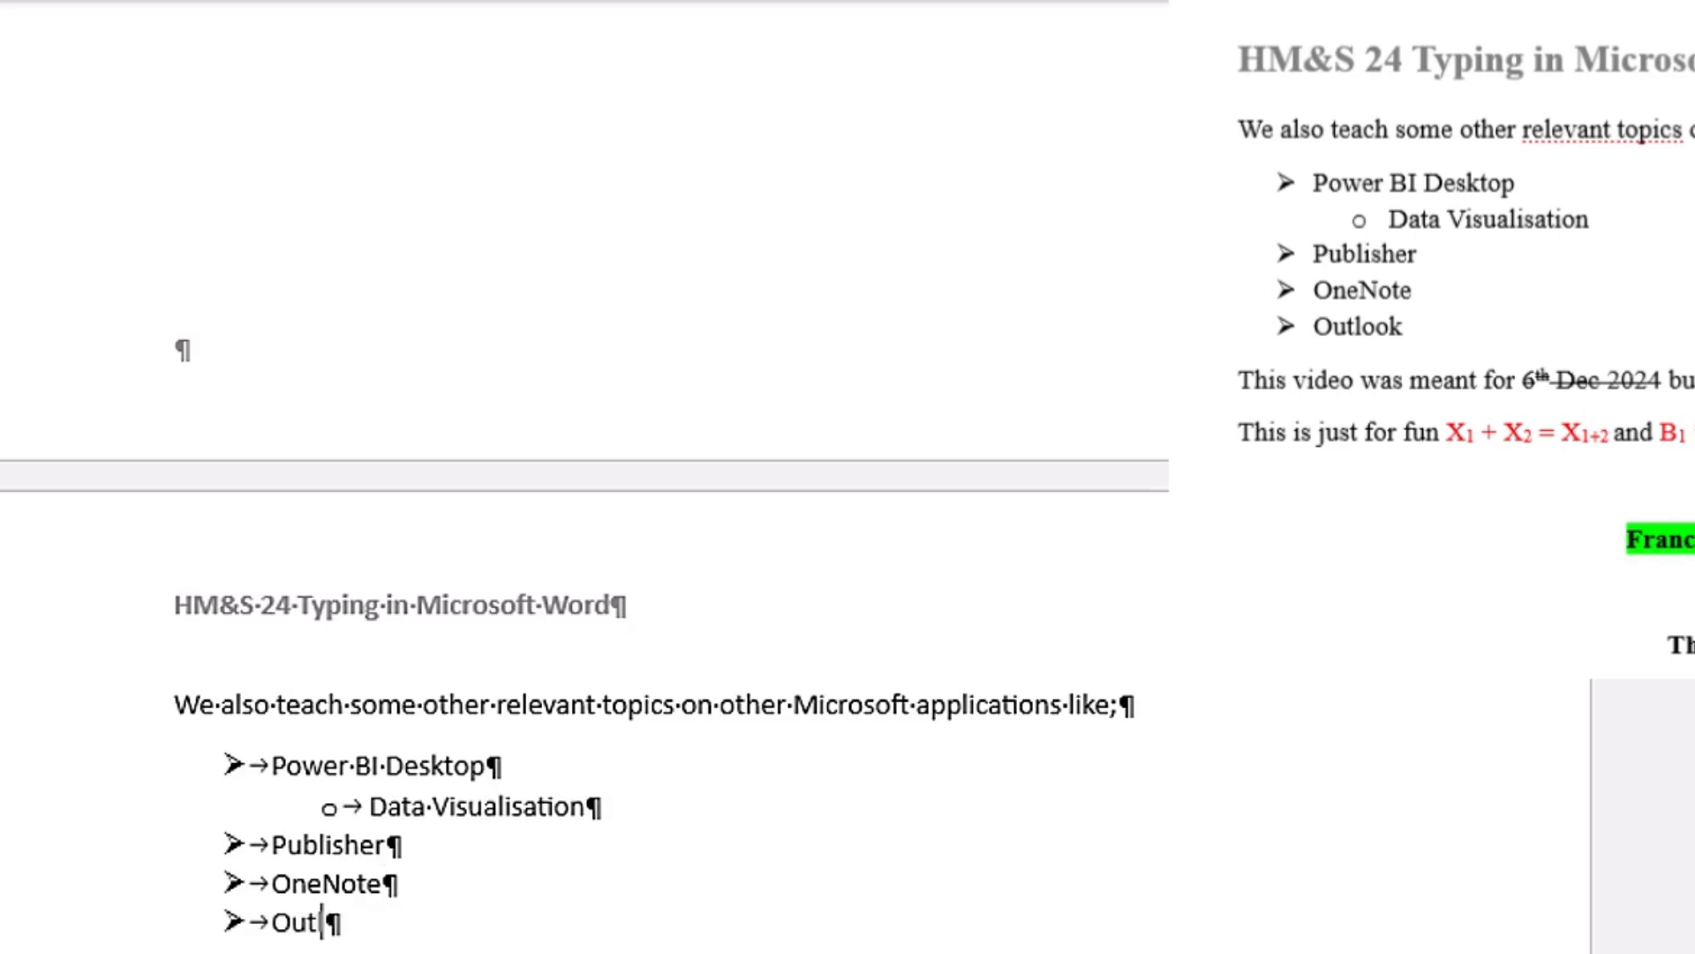
pyautogui.write('k')
pyautogui.press('Return')
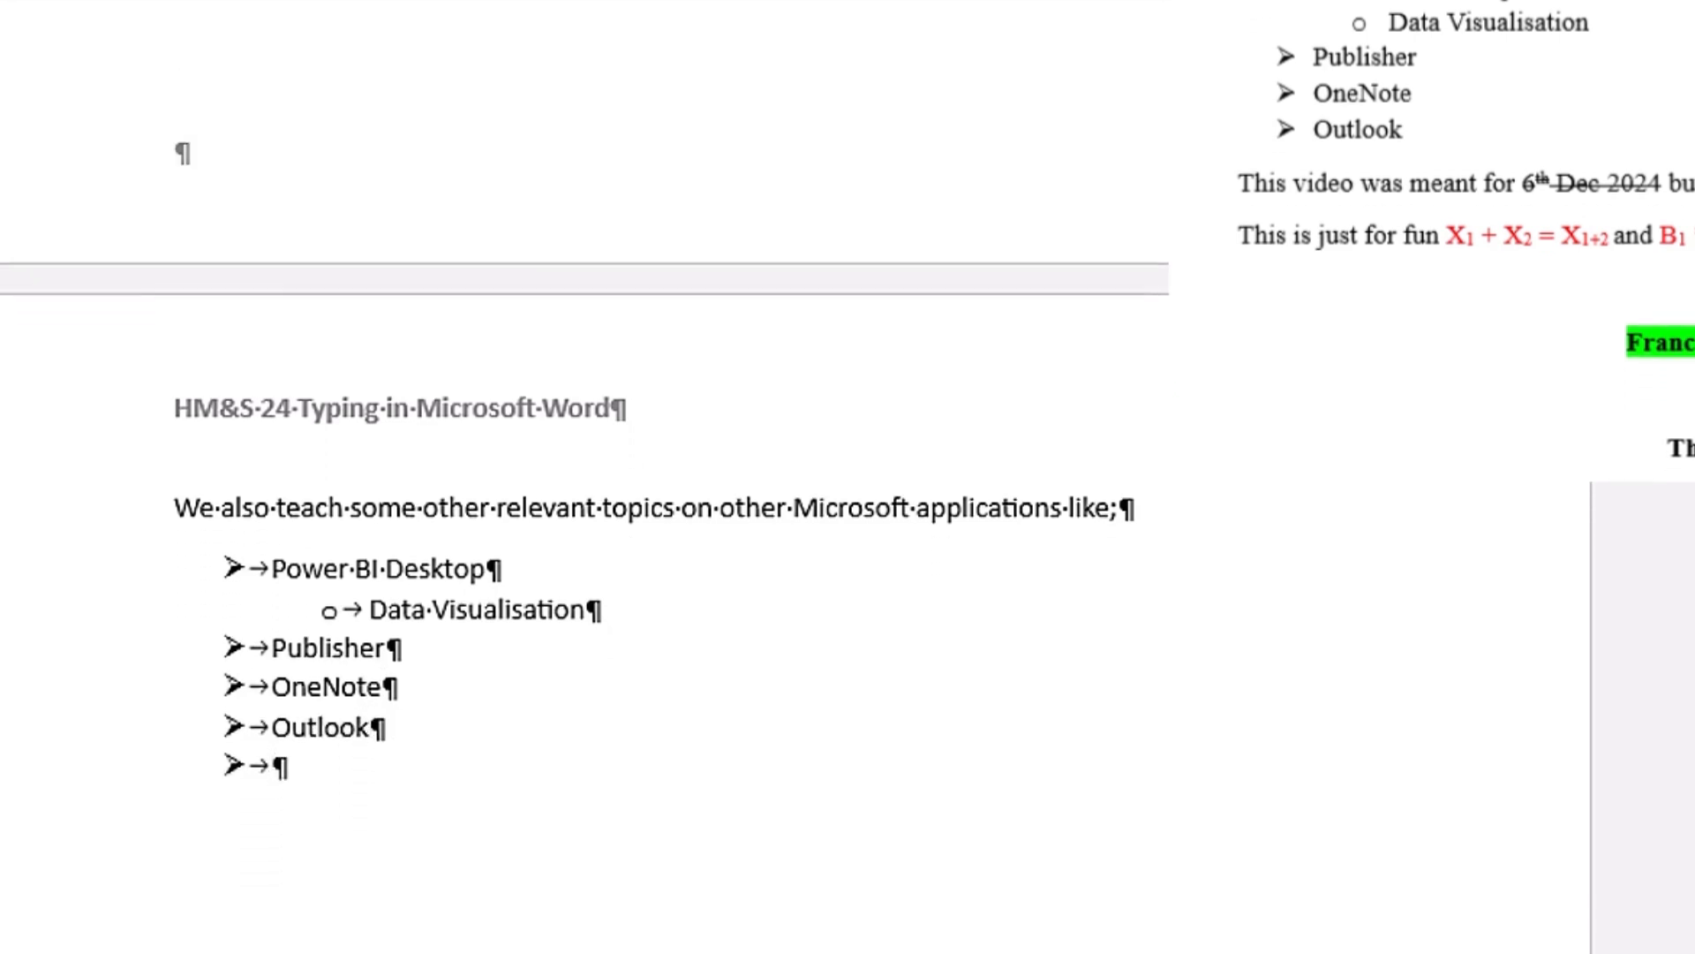
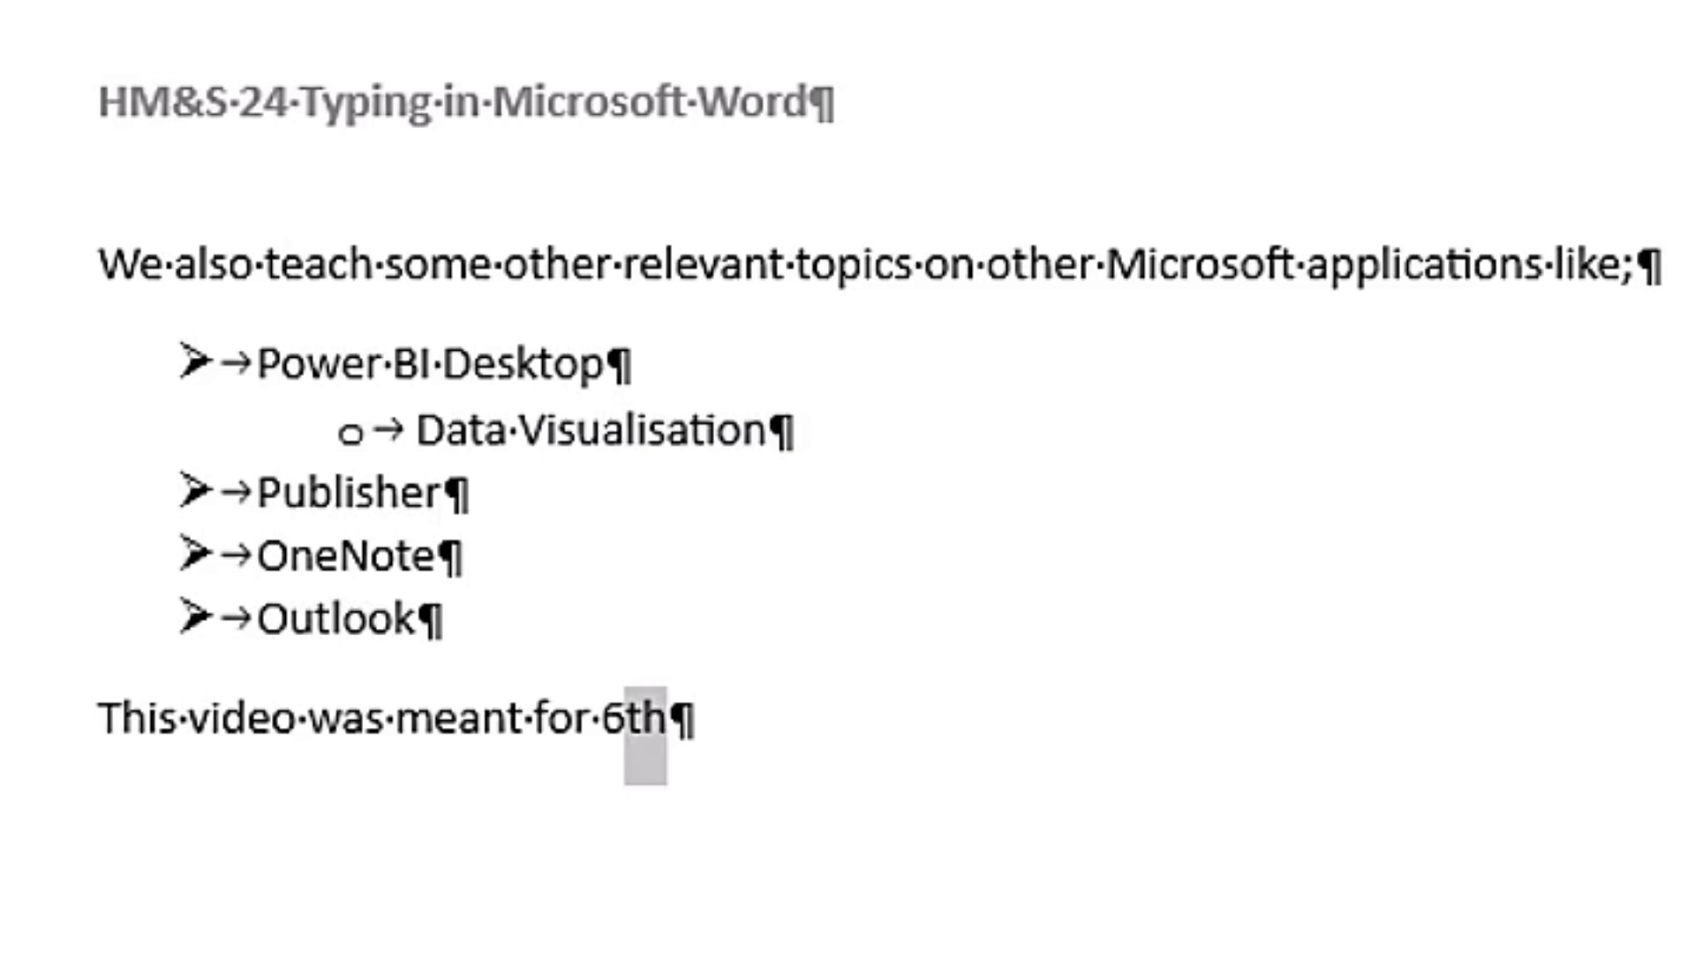
# Step: Select the words "video was" in the sentence below the bulleted list
pyautogui.click(195, 702)
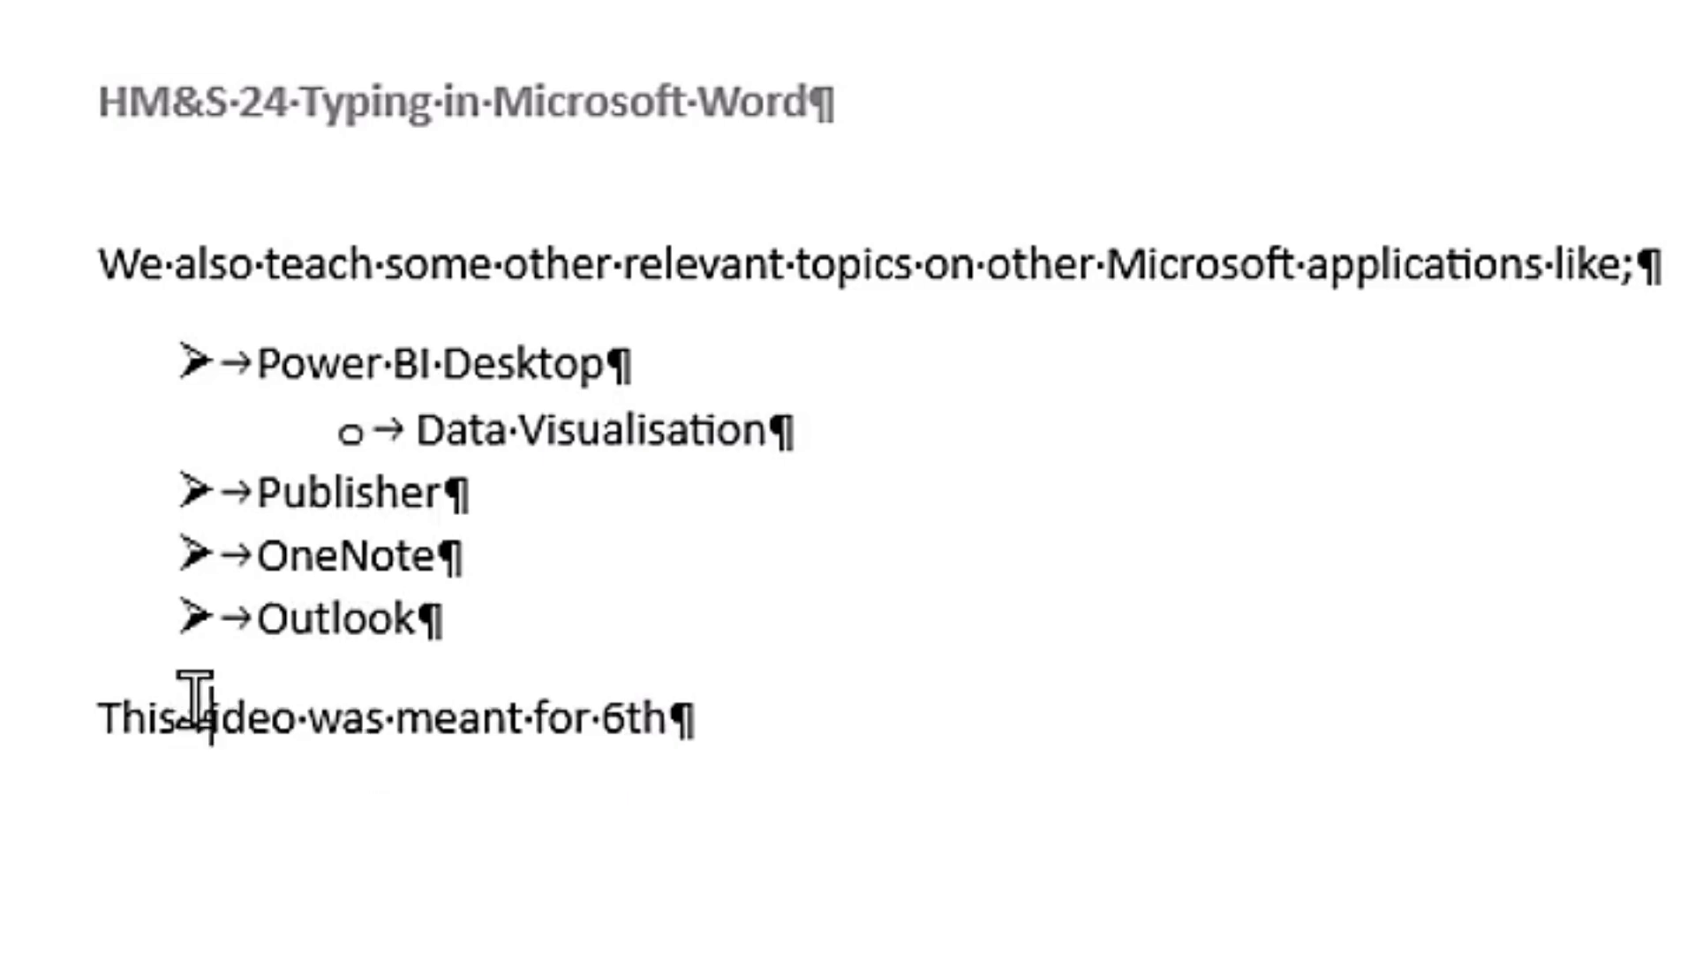
pyautogui.press('shift')
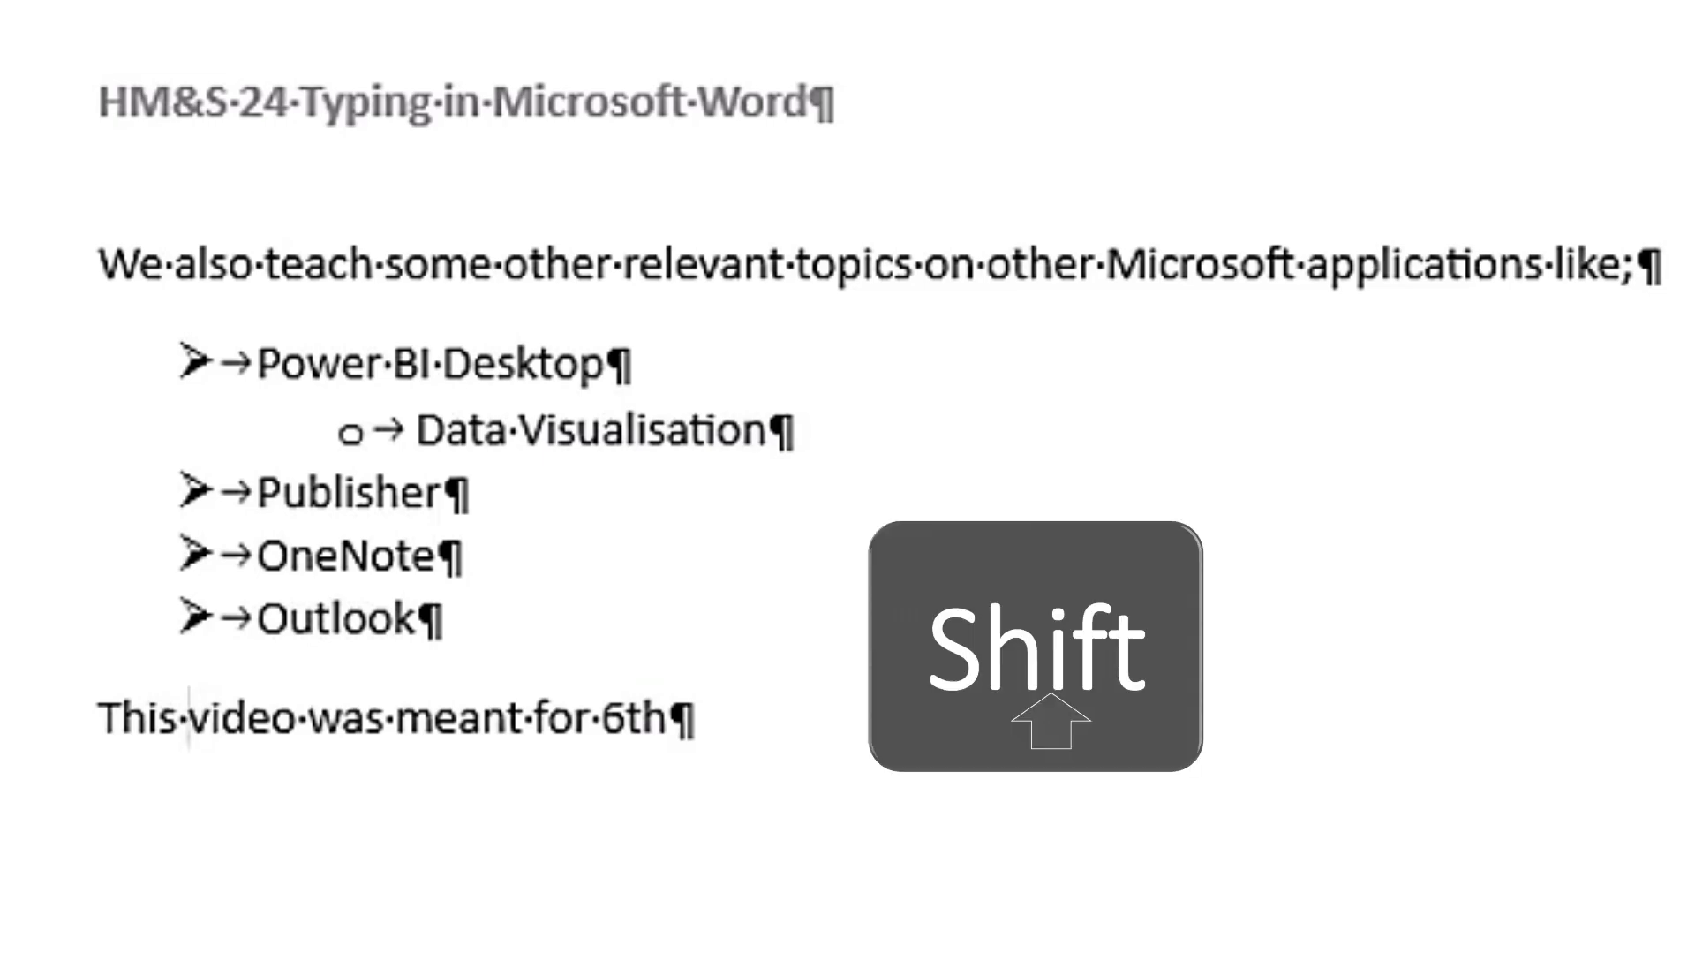
pyautogui.hotkey('shift', 'Right')
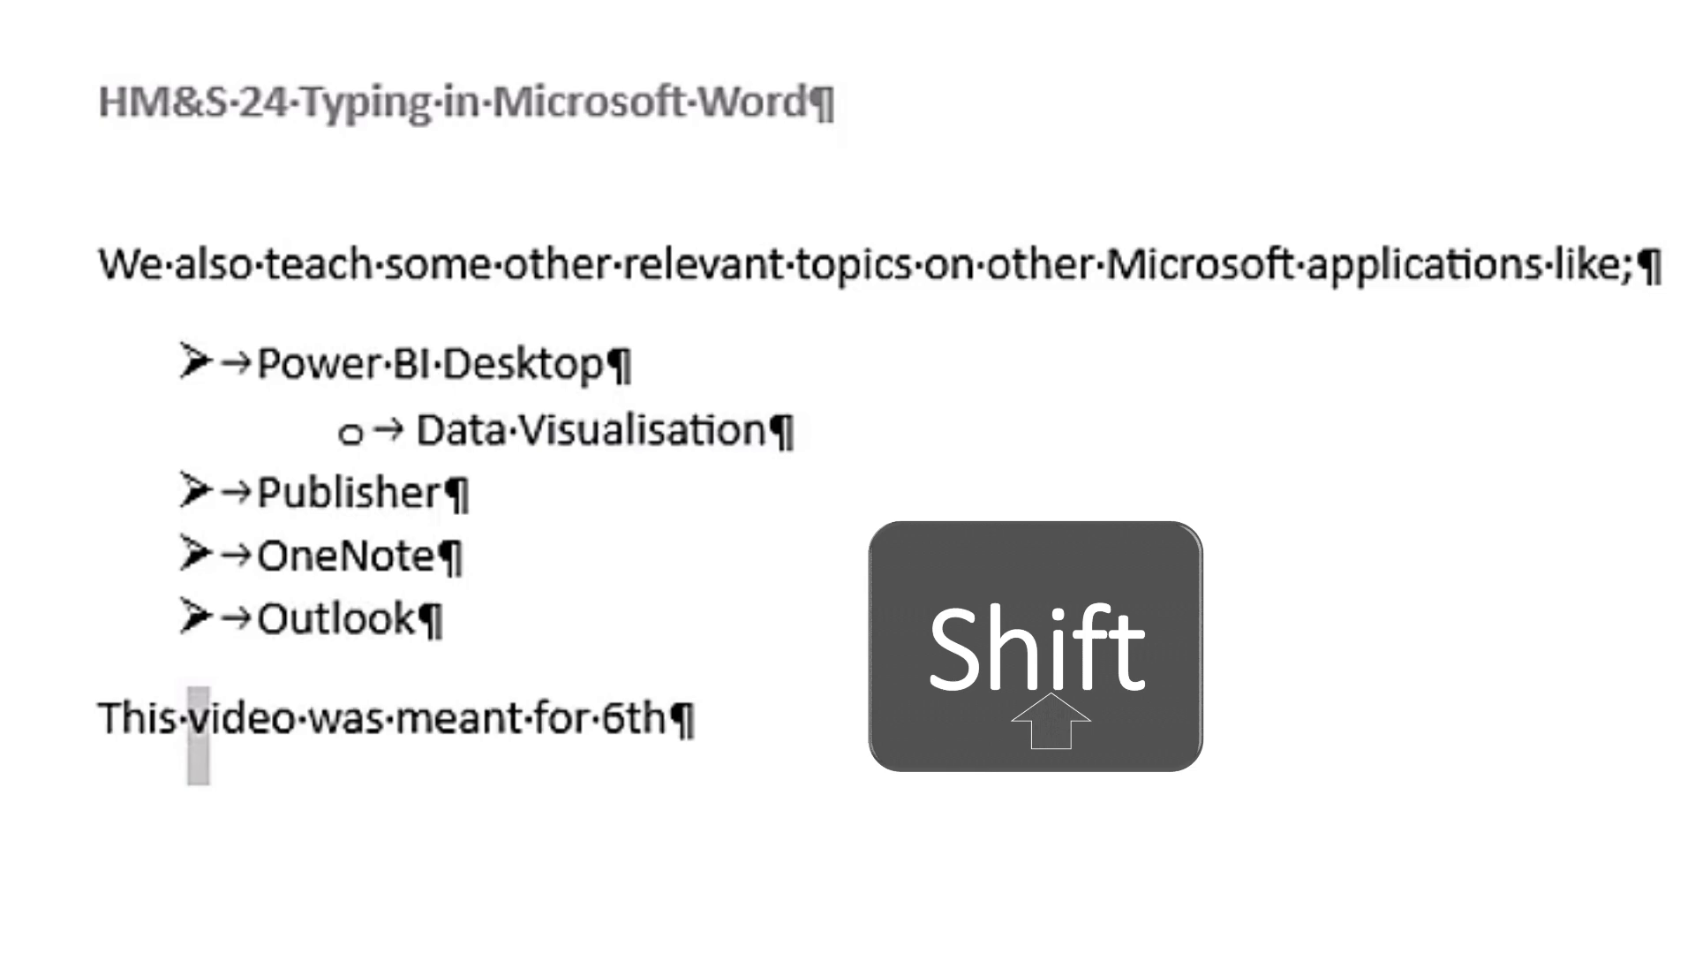
pyautogui.hotkey('shift', 'Right')
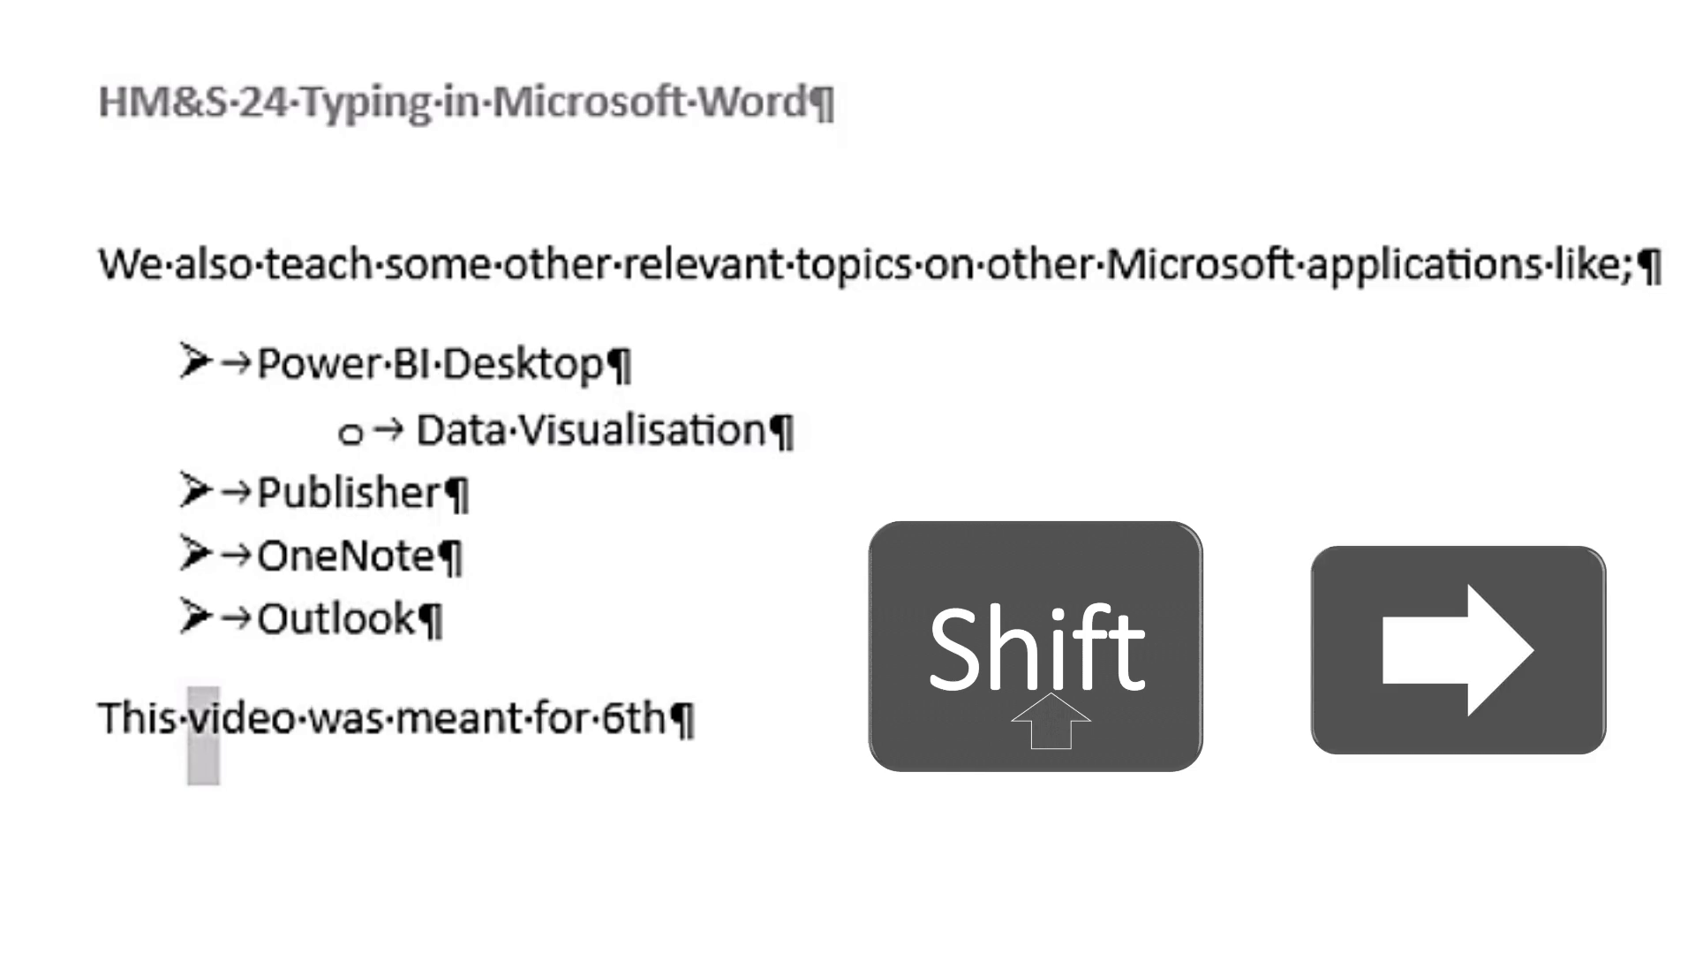
pyautogui.hotkey('shift', 'Right')
pyautogui.hotkey('shift', 'Right')
pyautogui.hotkey('shift', 'Right')
pyautogui.hotkey('shift', 'Right')
pyautogui.hotkey('shift', 'Right')
pyautogui.hotkey('shift', 'Right')
pyautogui.hotkey('shift', 'Right')
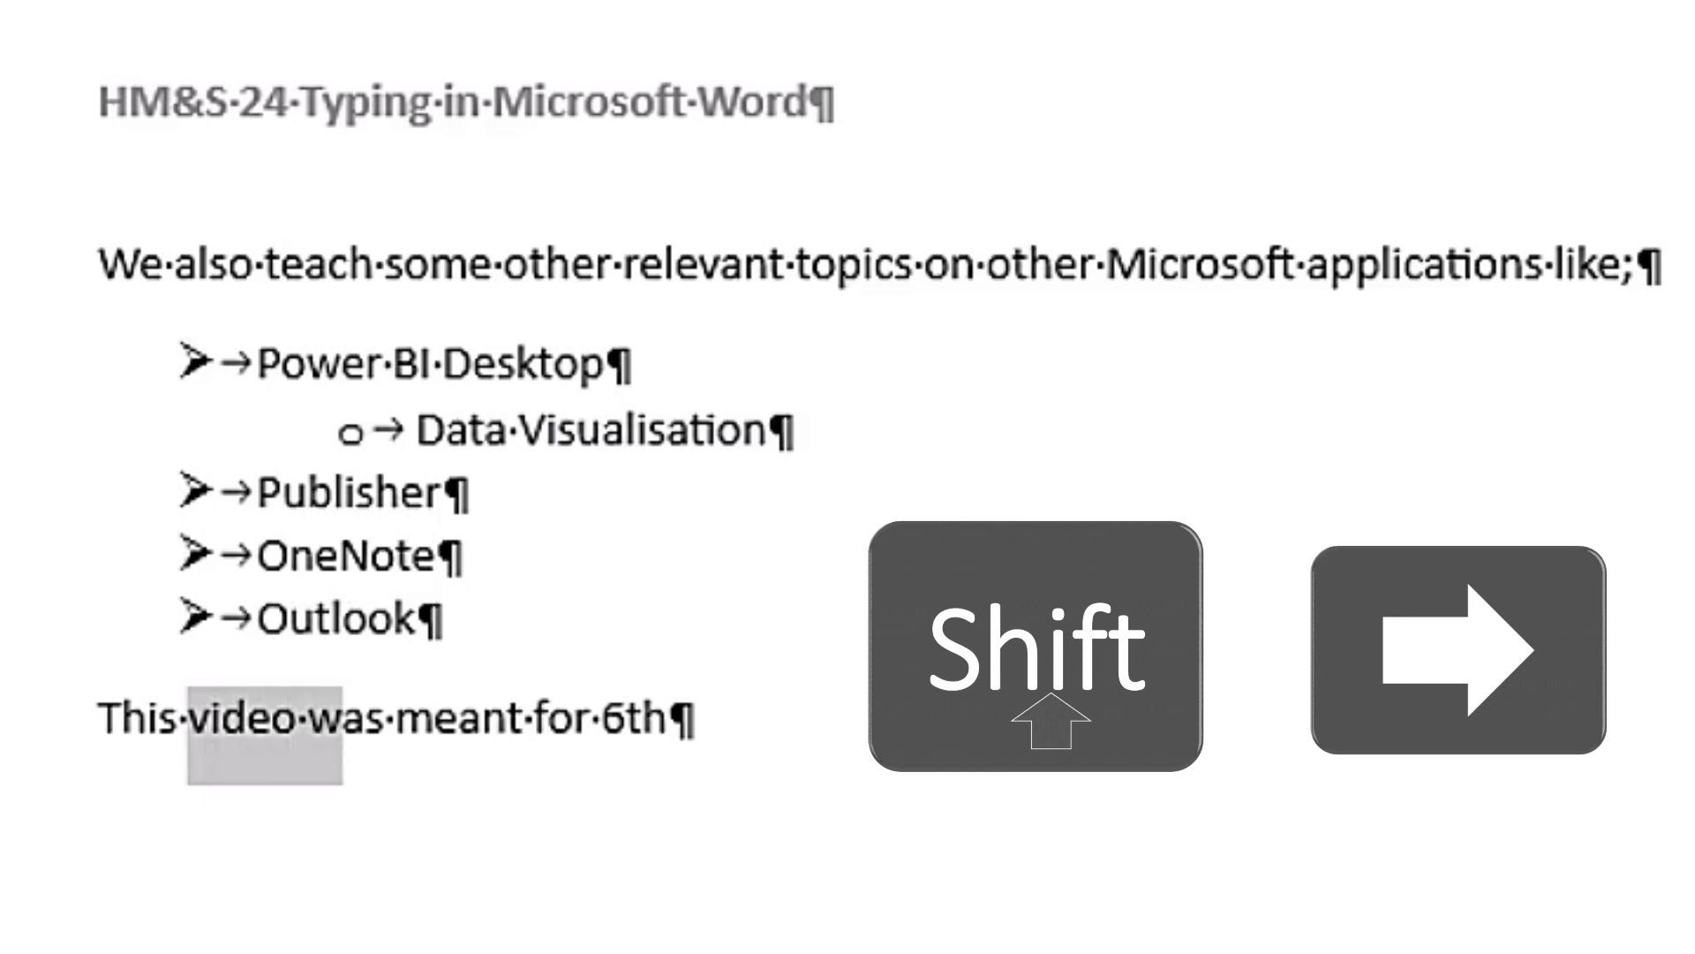
pyautogui.hotkey('shift', 'Right')
pyautogui.hotkey('shift', 'Right')
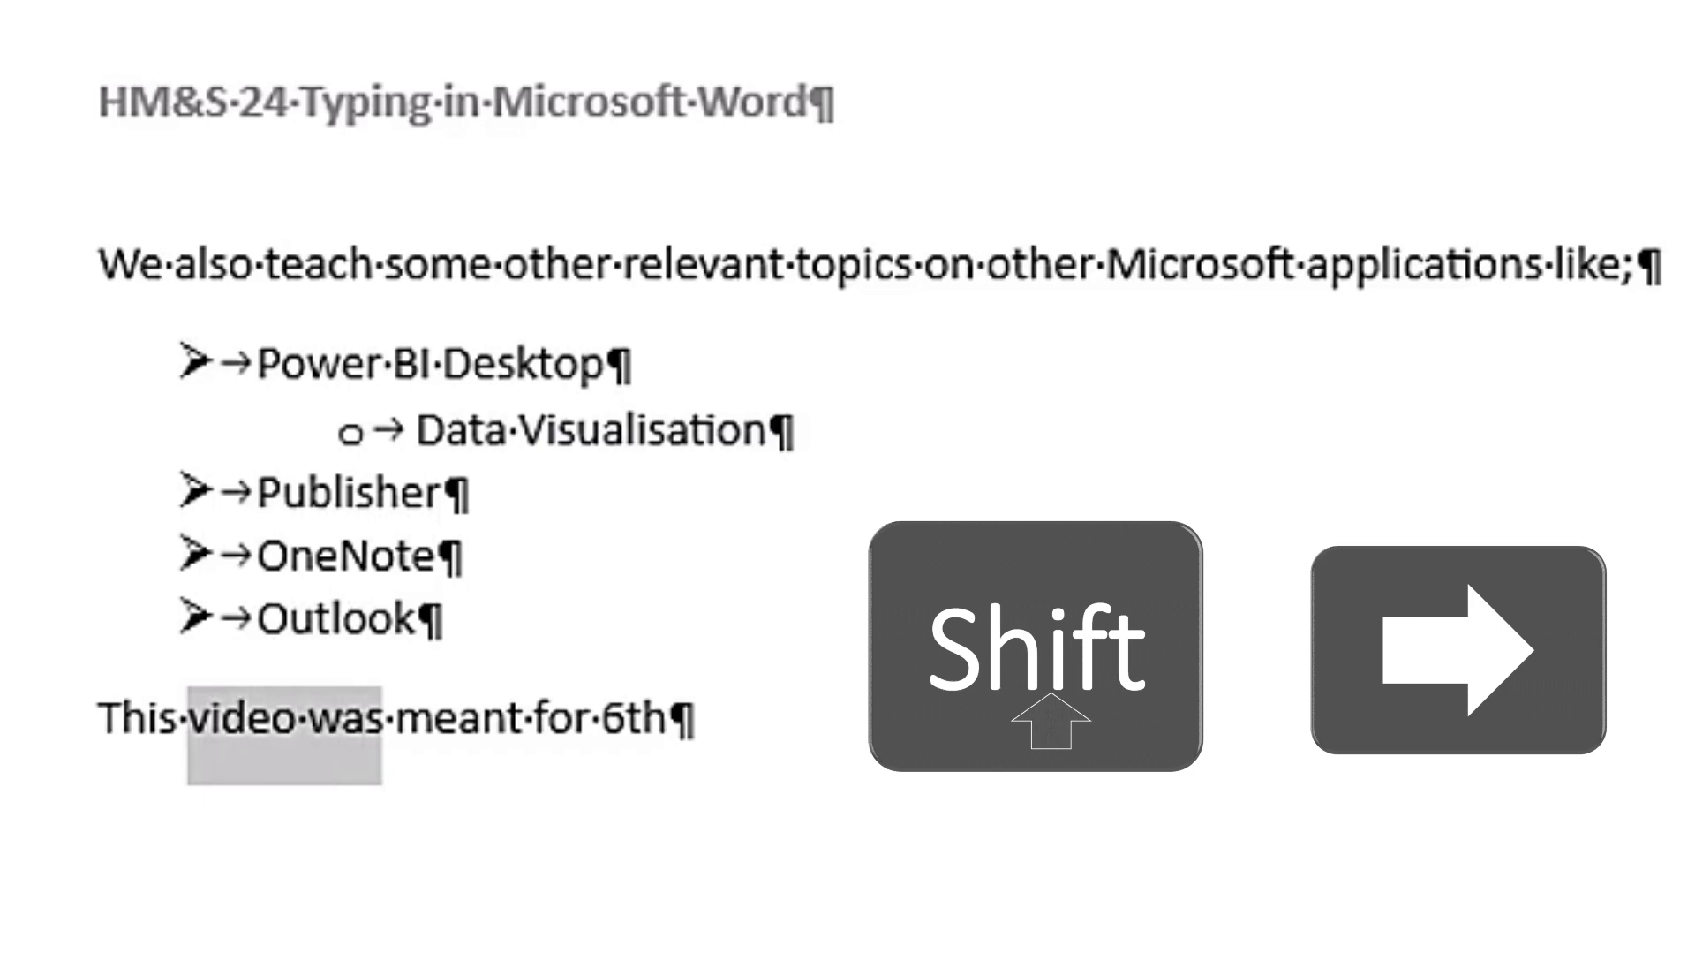
# Step: Format the "th" after the 6 as superscript and place the cursor right after it
pyautogui.click(643, 717)
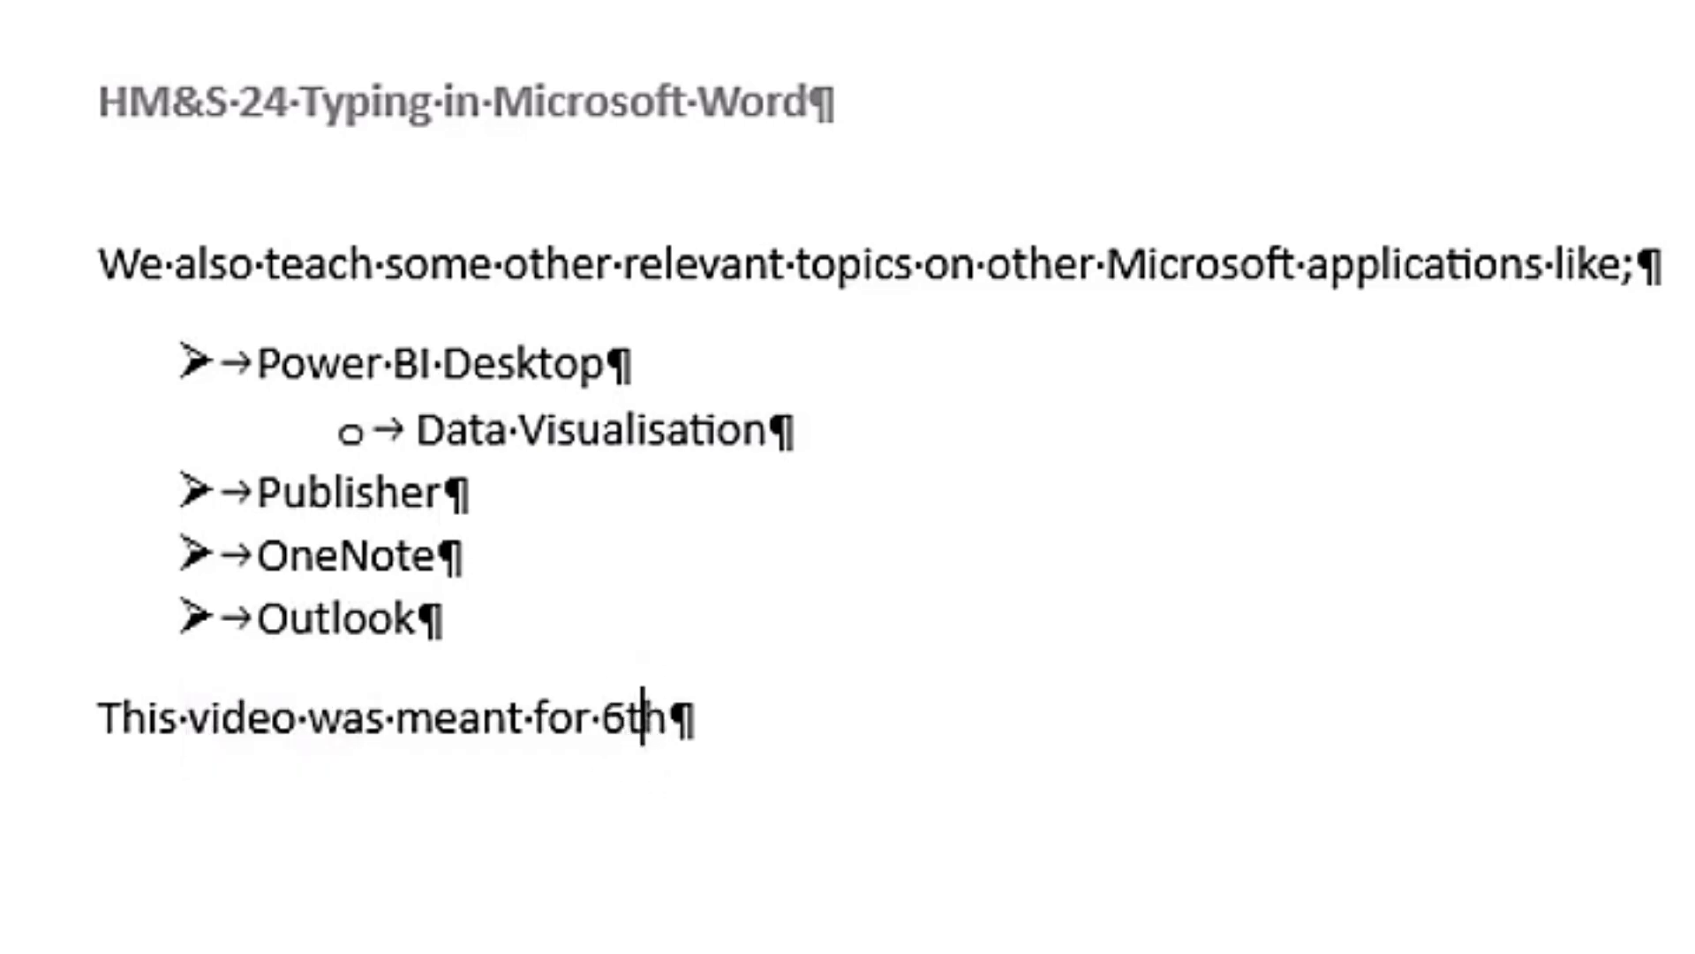
pyautogui.press('Left')
pyautogui.hotkey('shift', 'Right')
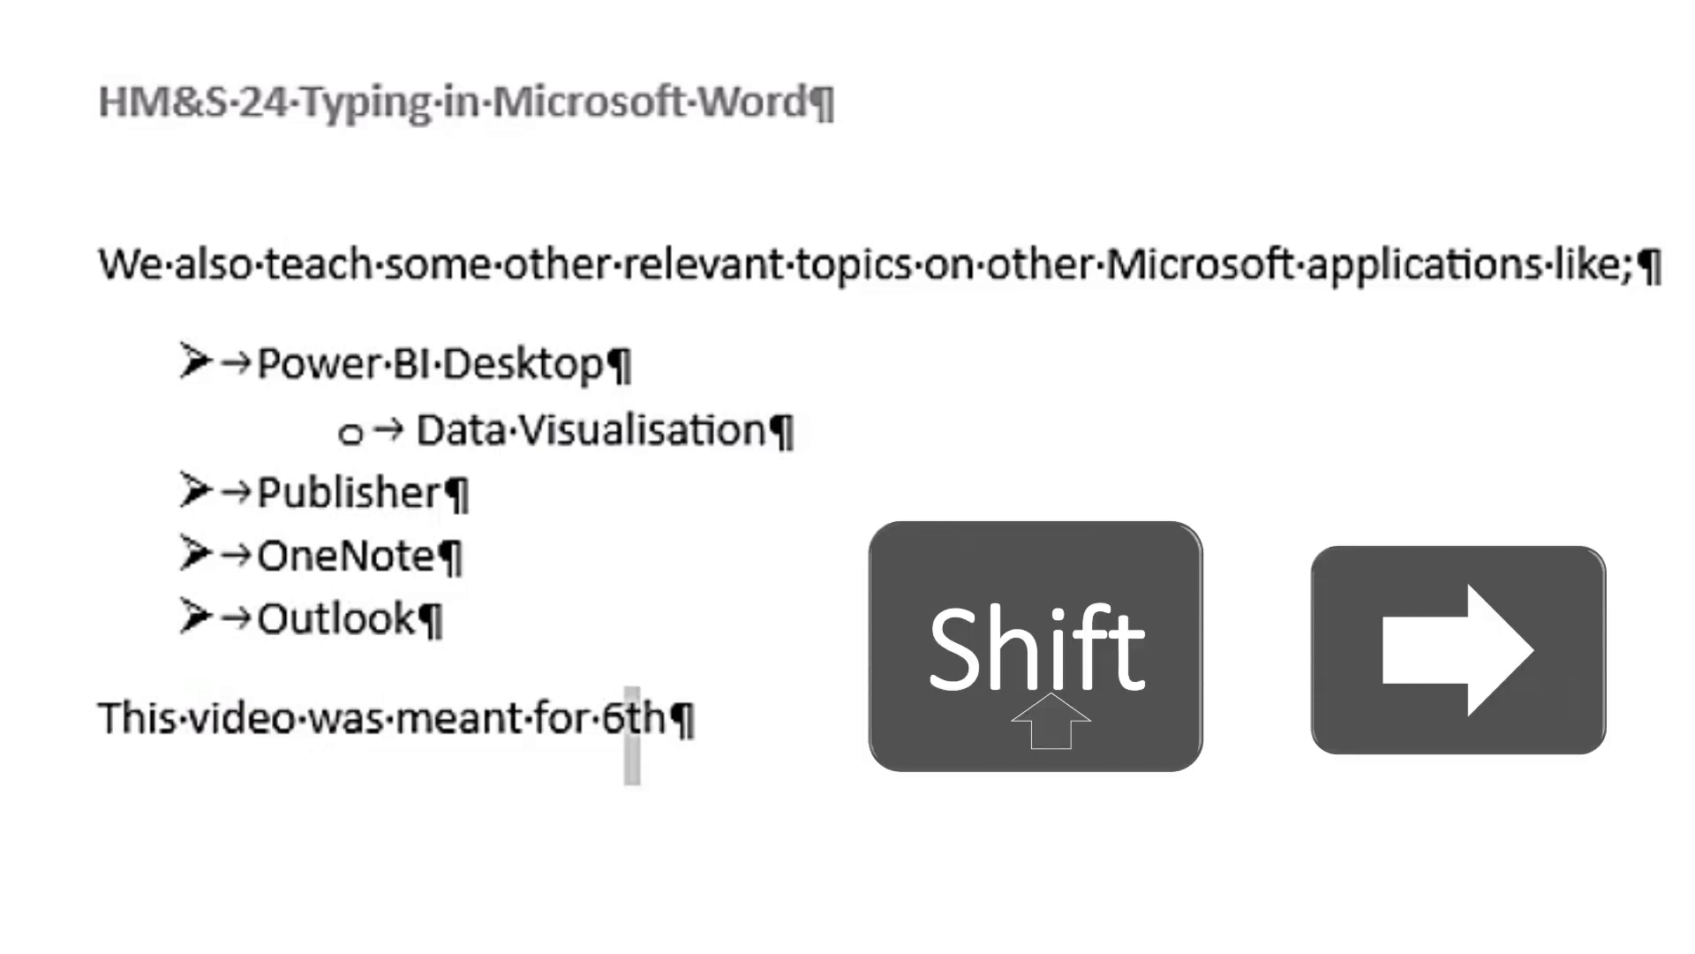
pyautogui.hotkey('shift', 'Right')
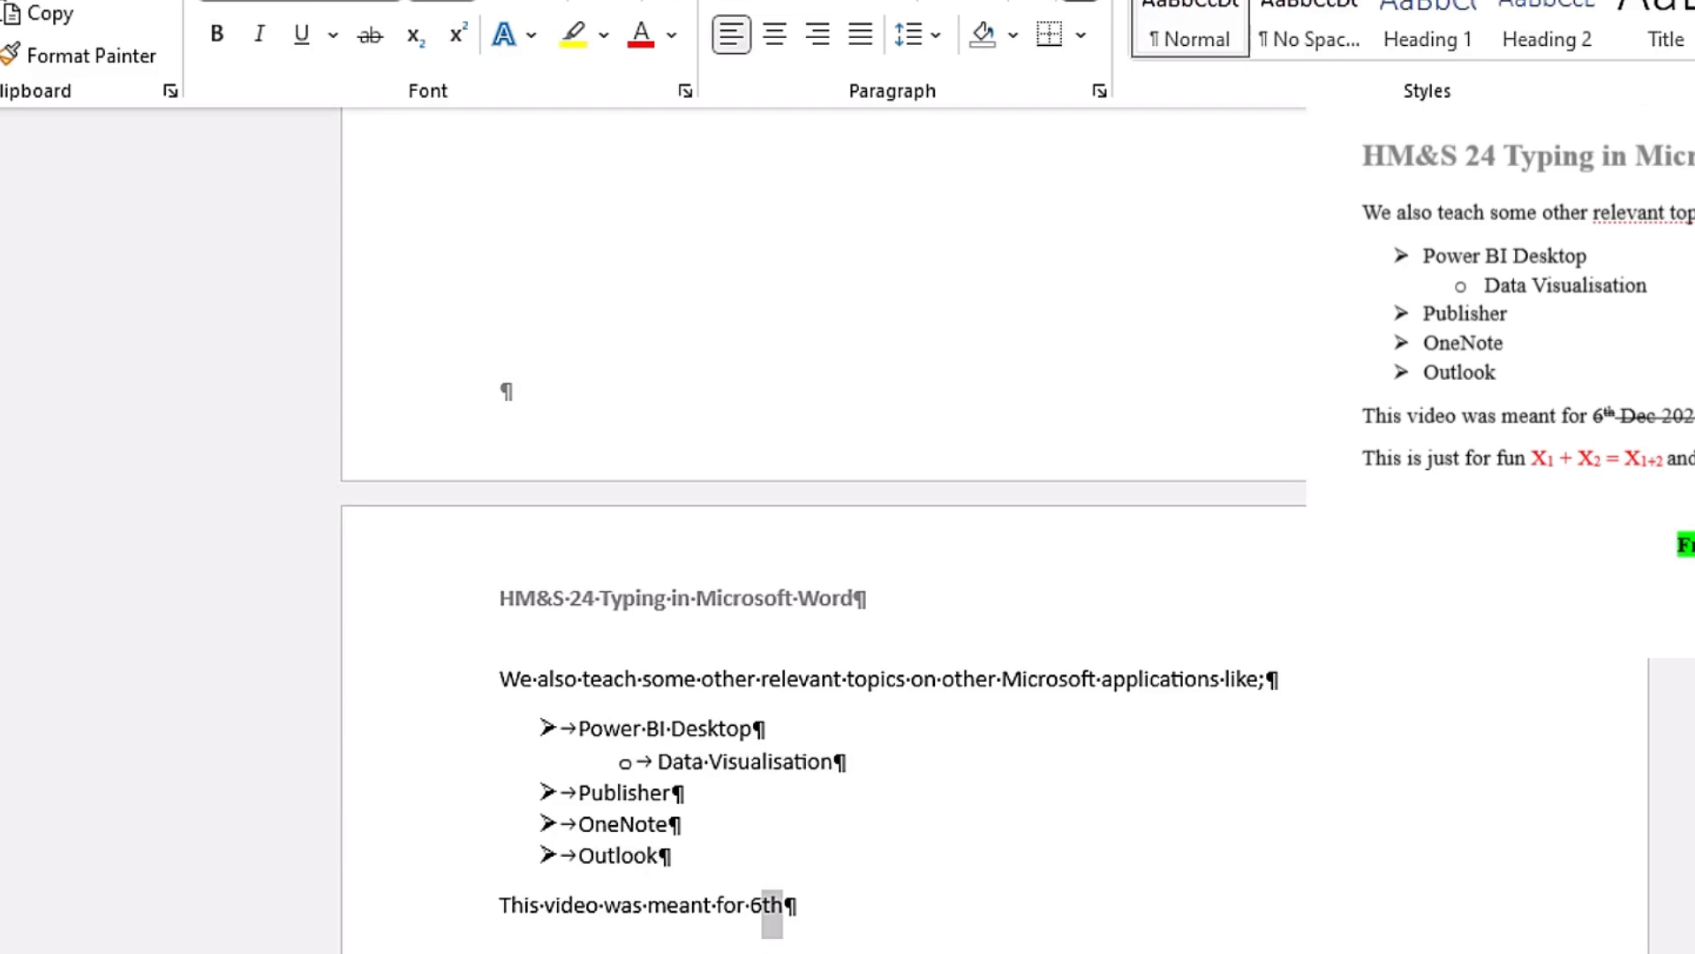
pyautogui.click(461, 35)
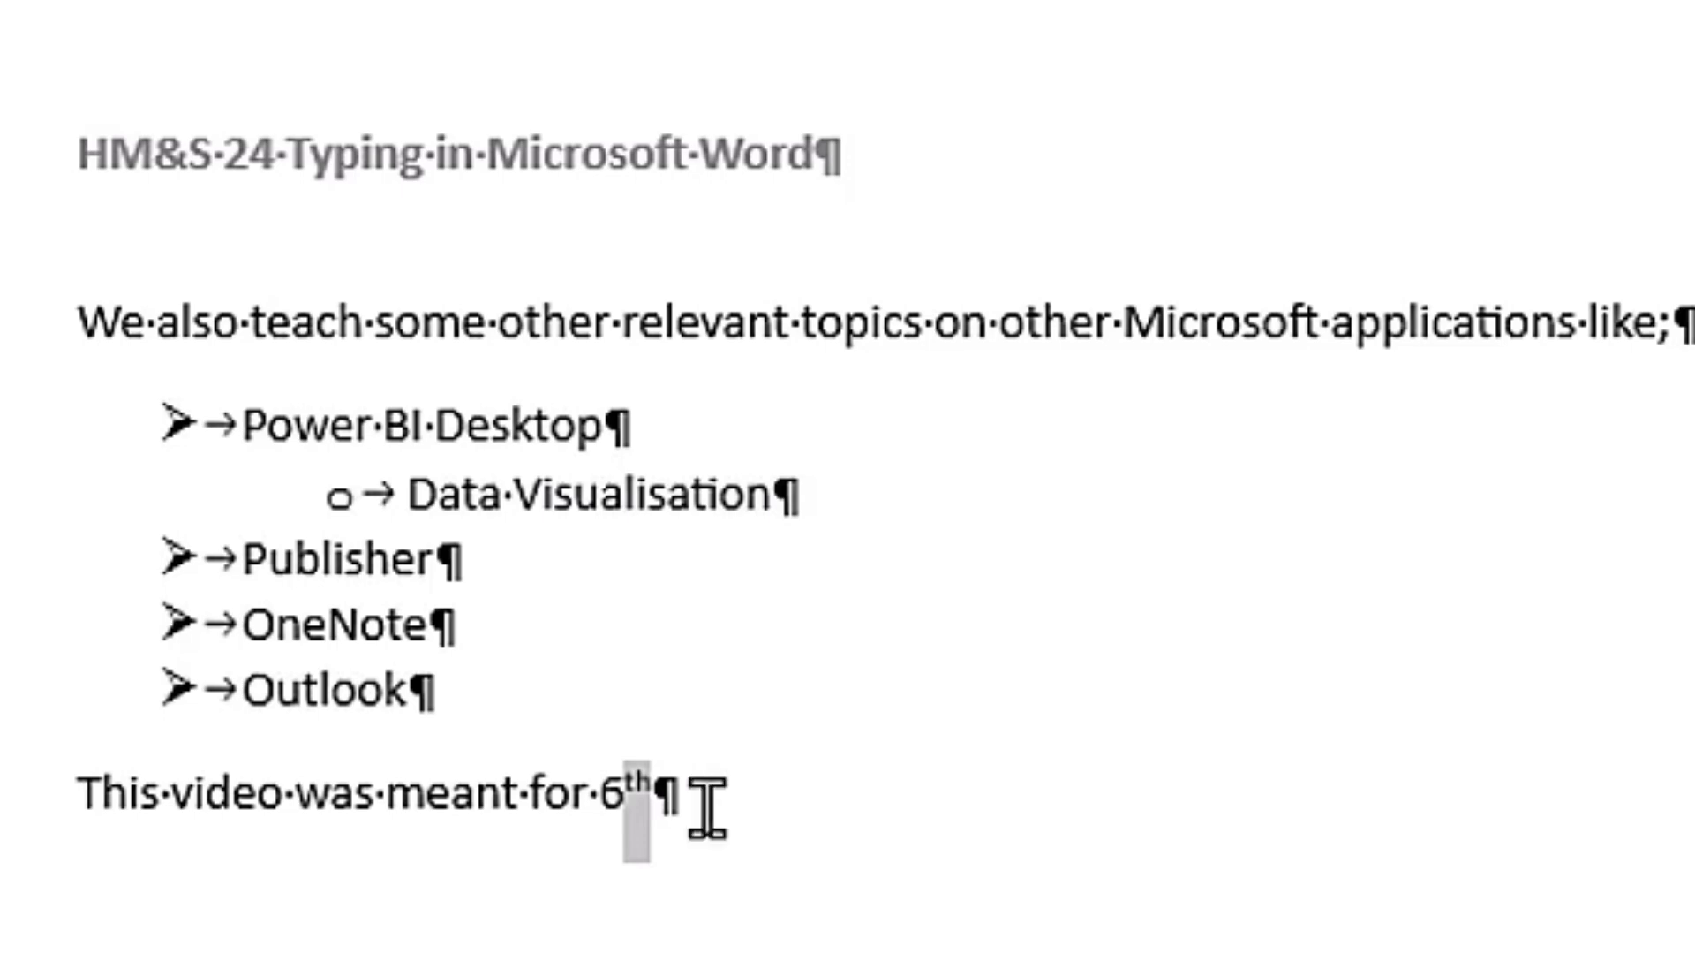
pyautogui.click(654, 803)
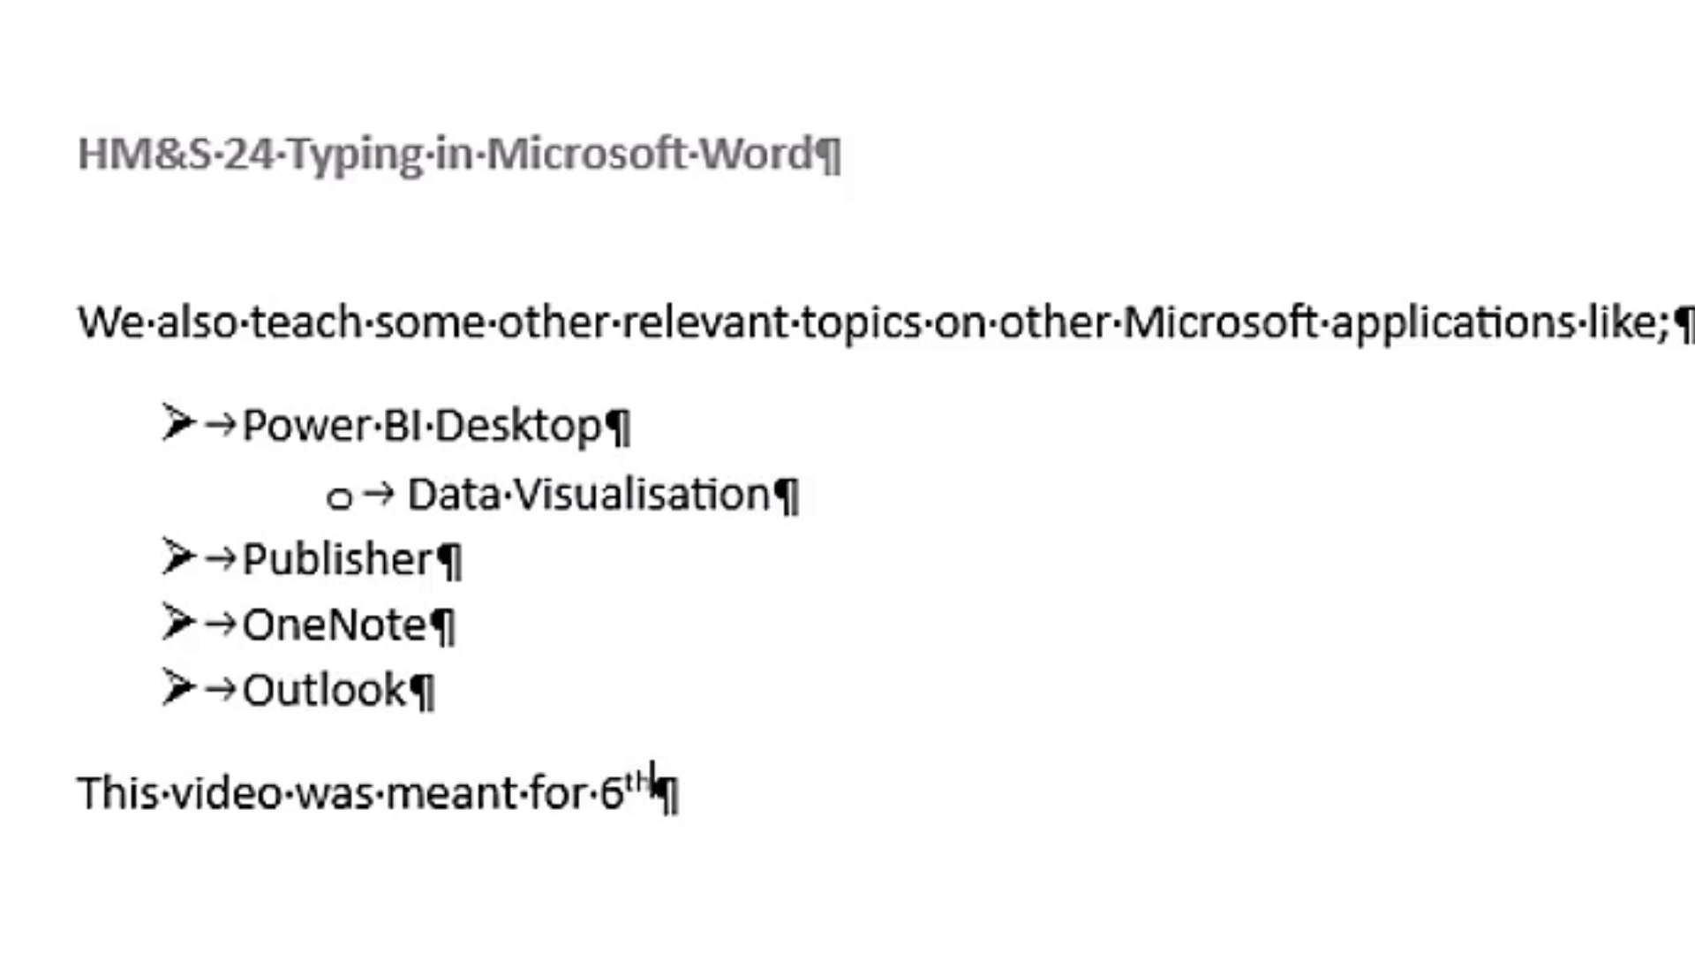
pyautogui.write('farsh')
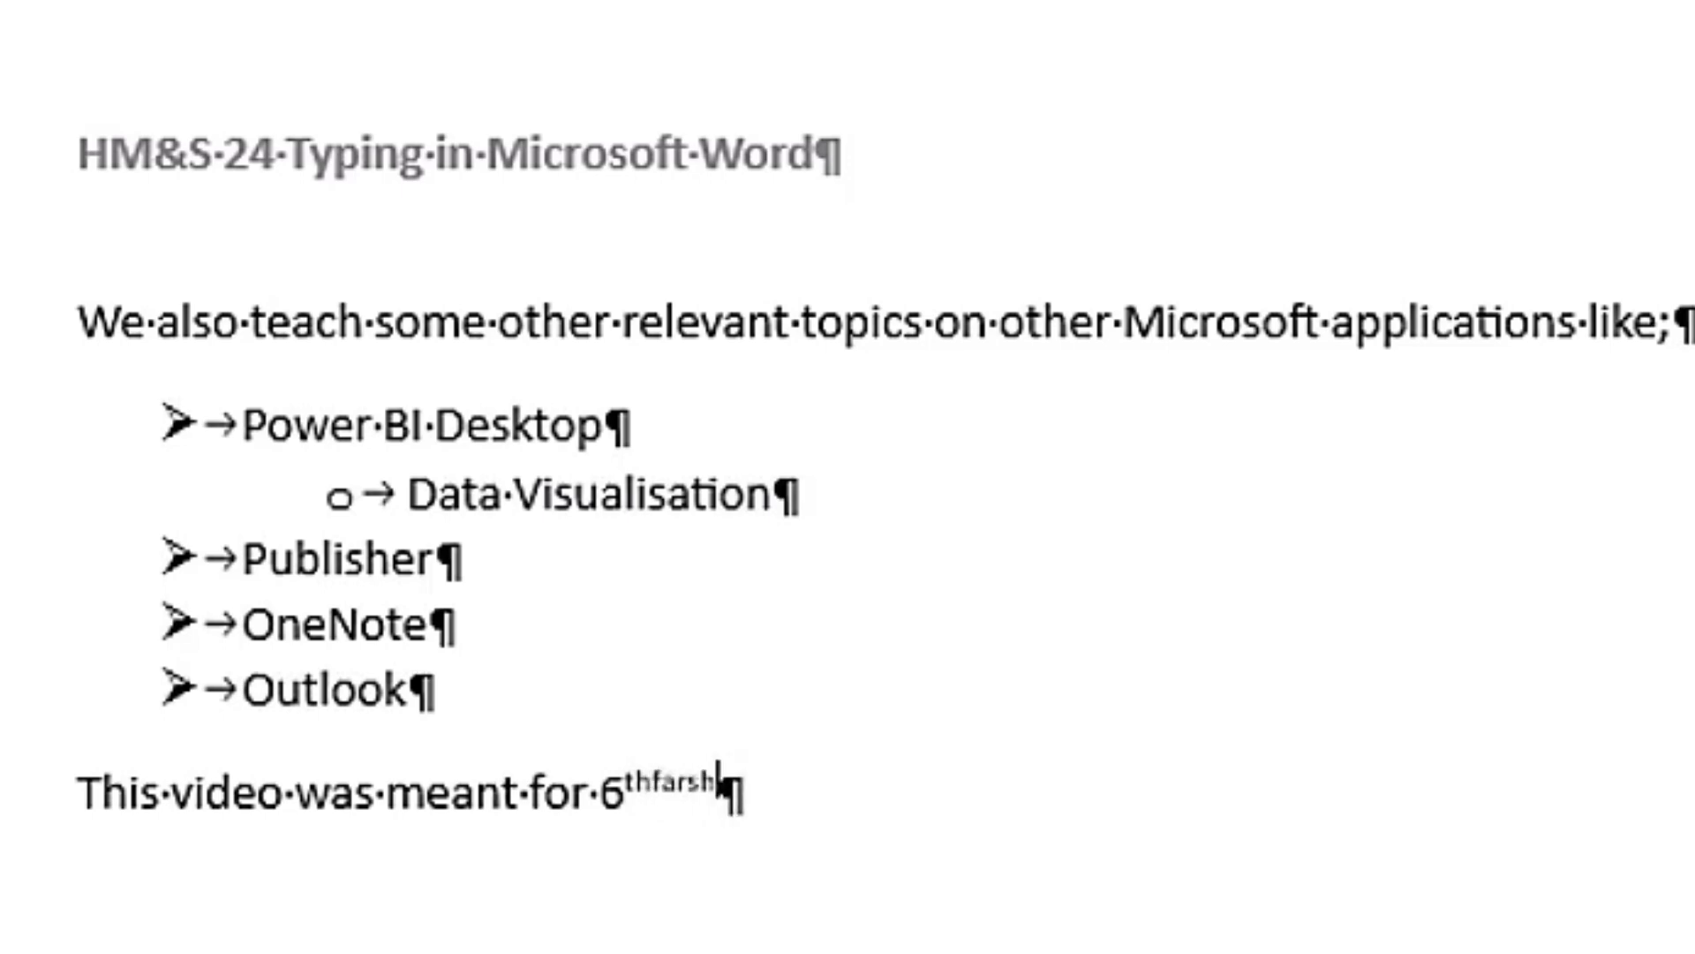
pyautogui.press('BackSpace')
pyautogui.press('BackSpace')
pyautogui.press('BackSpace')
pyautogui.press('BackSpace')
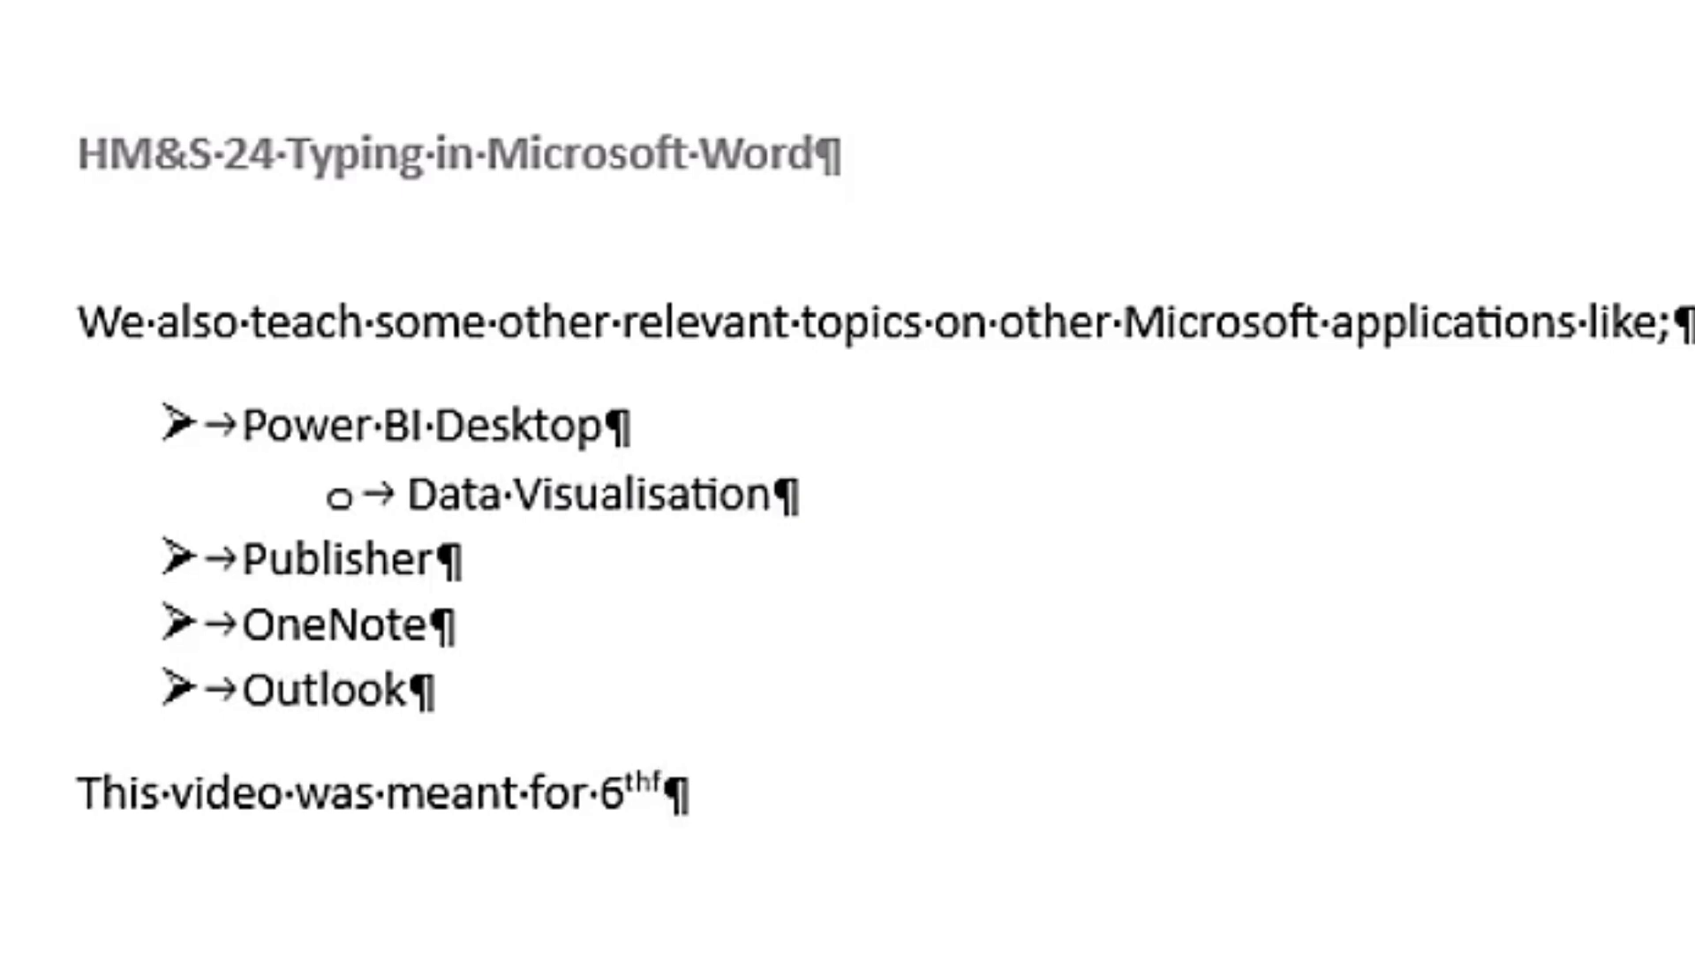
pyautogui.press('BackSpace')
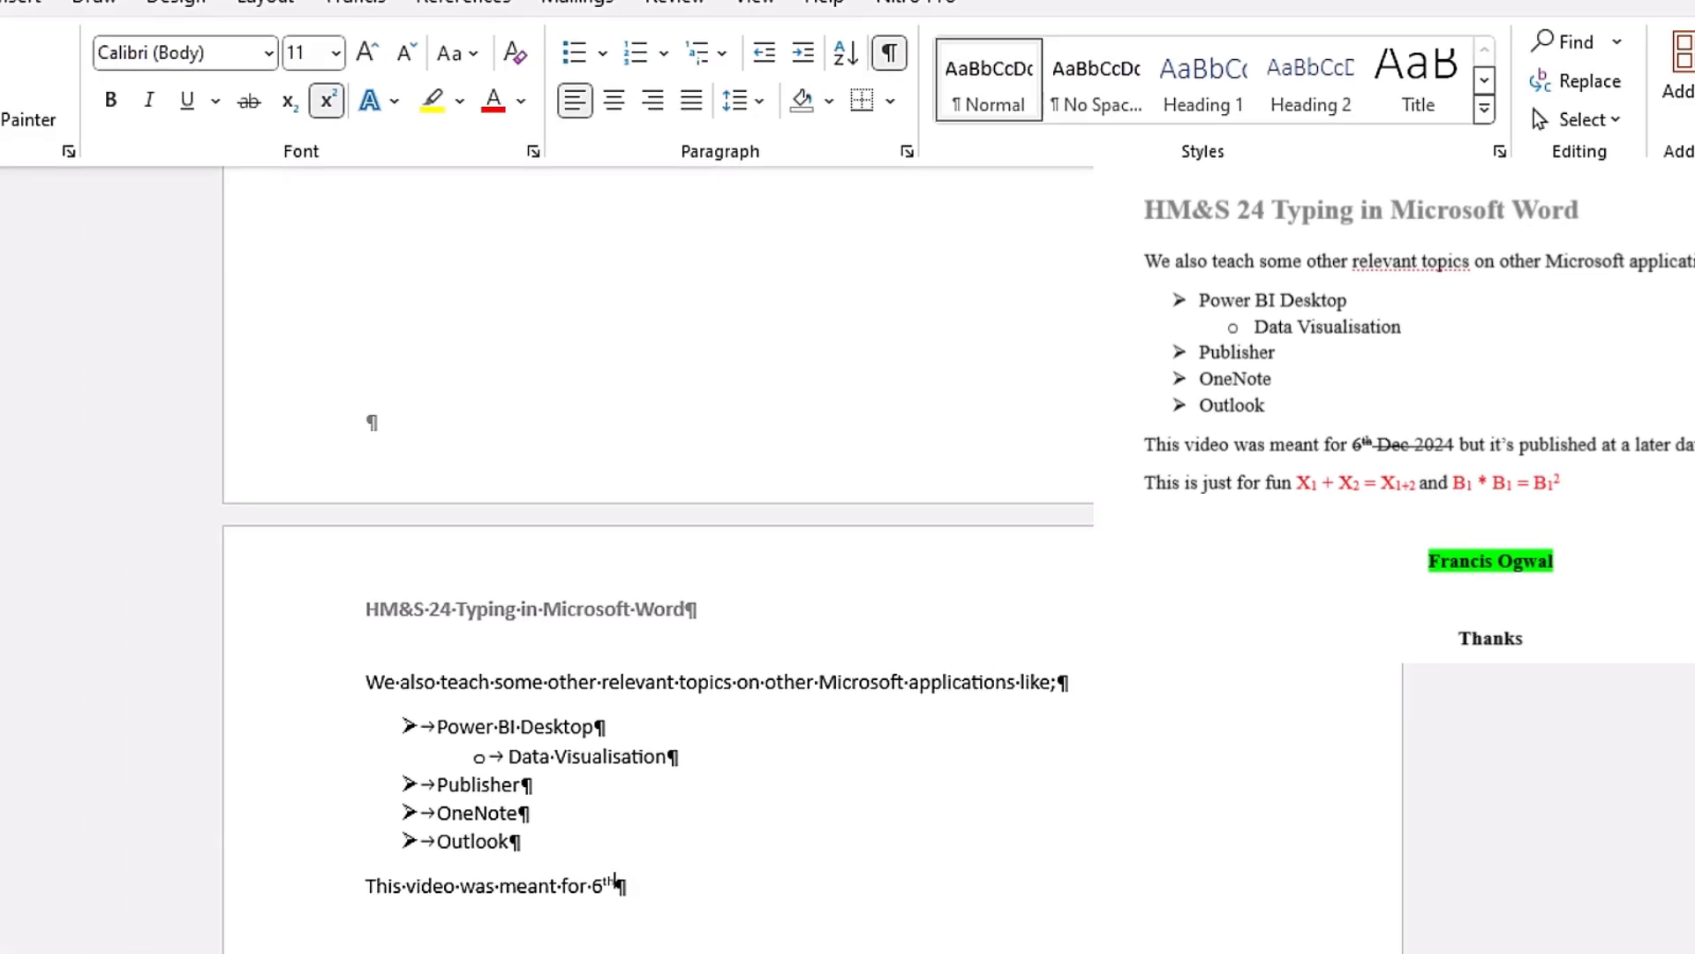
# Step: Turn off superscript and continue the sentence with "Dec 2024" after 6th
pyautogui.click(327, 100)
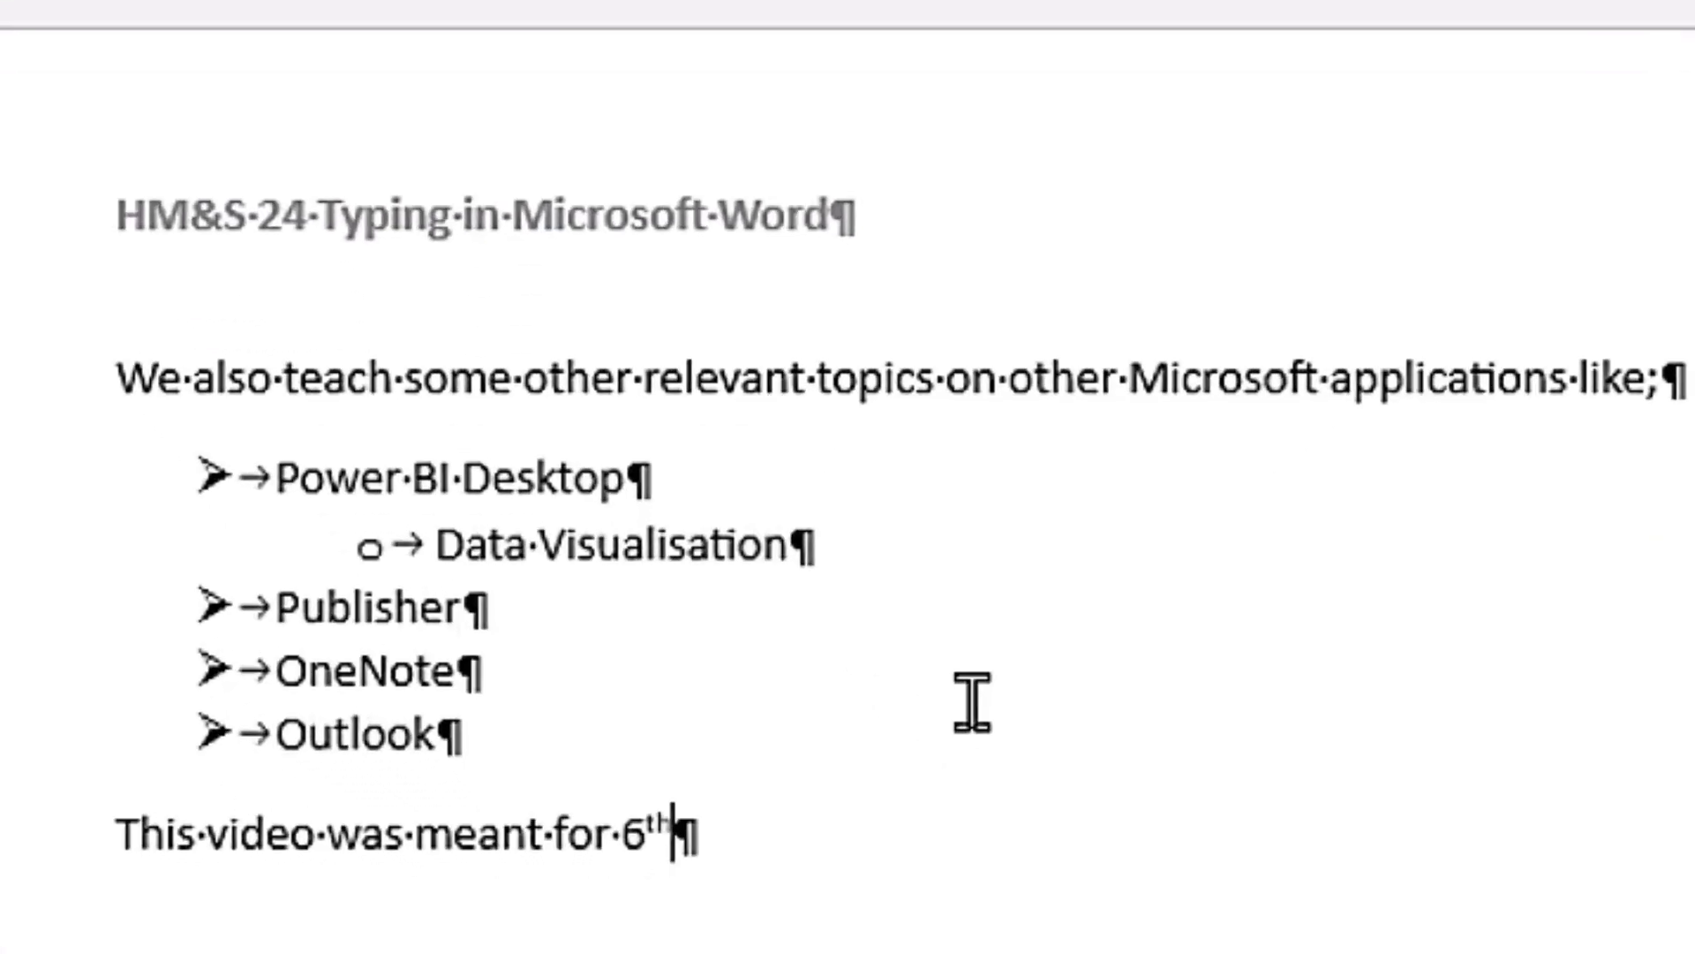
pyautogui.write('Dec 2024')
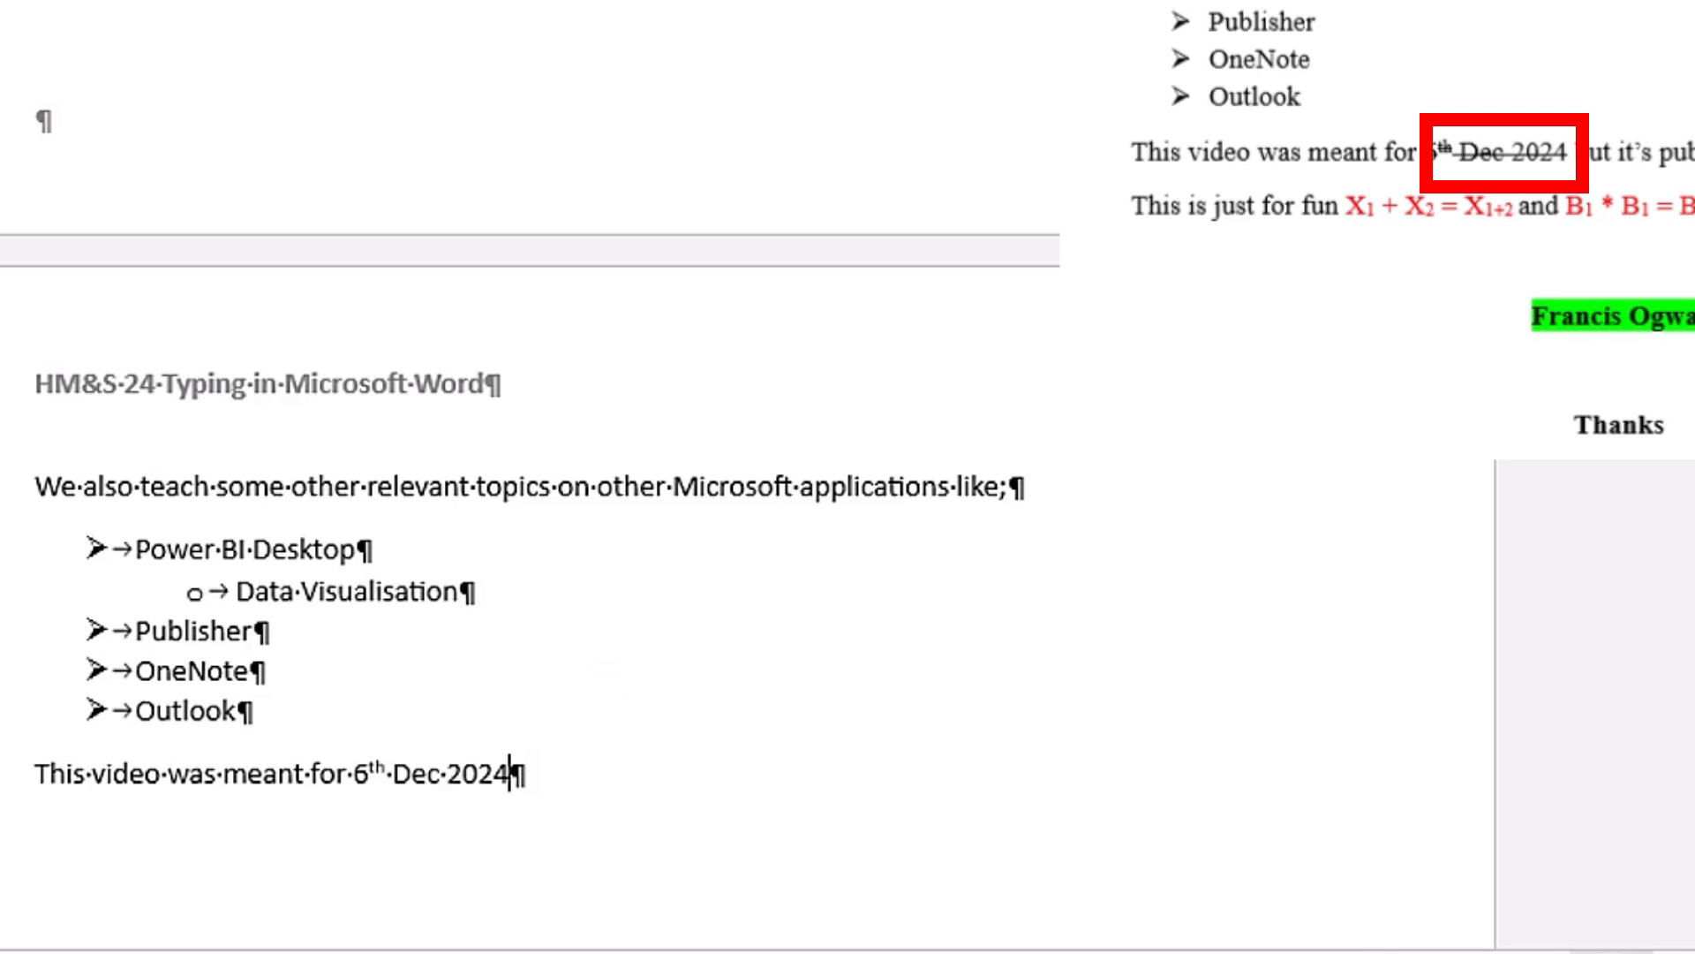
# Step: Apply strikethrough to "Dec 2024" and return the cursor to the end of the sentence
pyautogui.moveTo(395, 784); pyautogui.dragTo(527, 776)
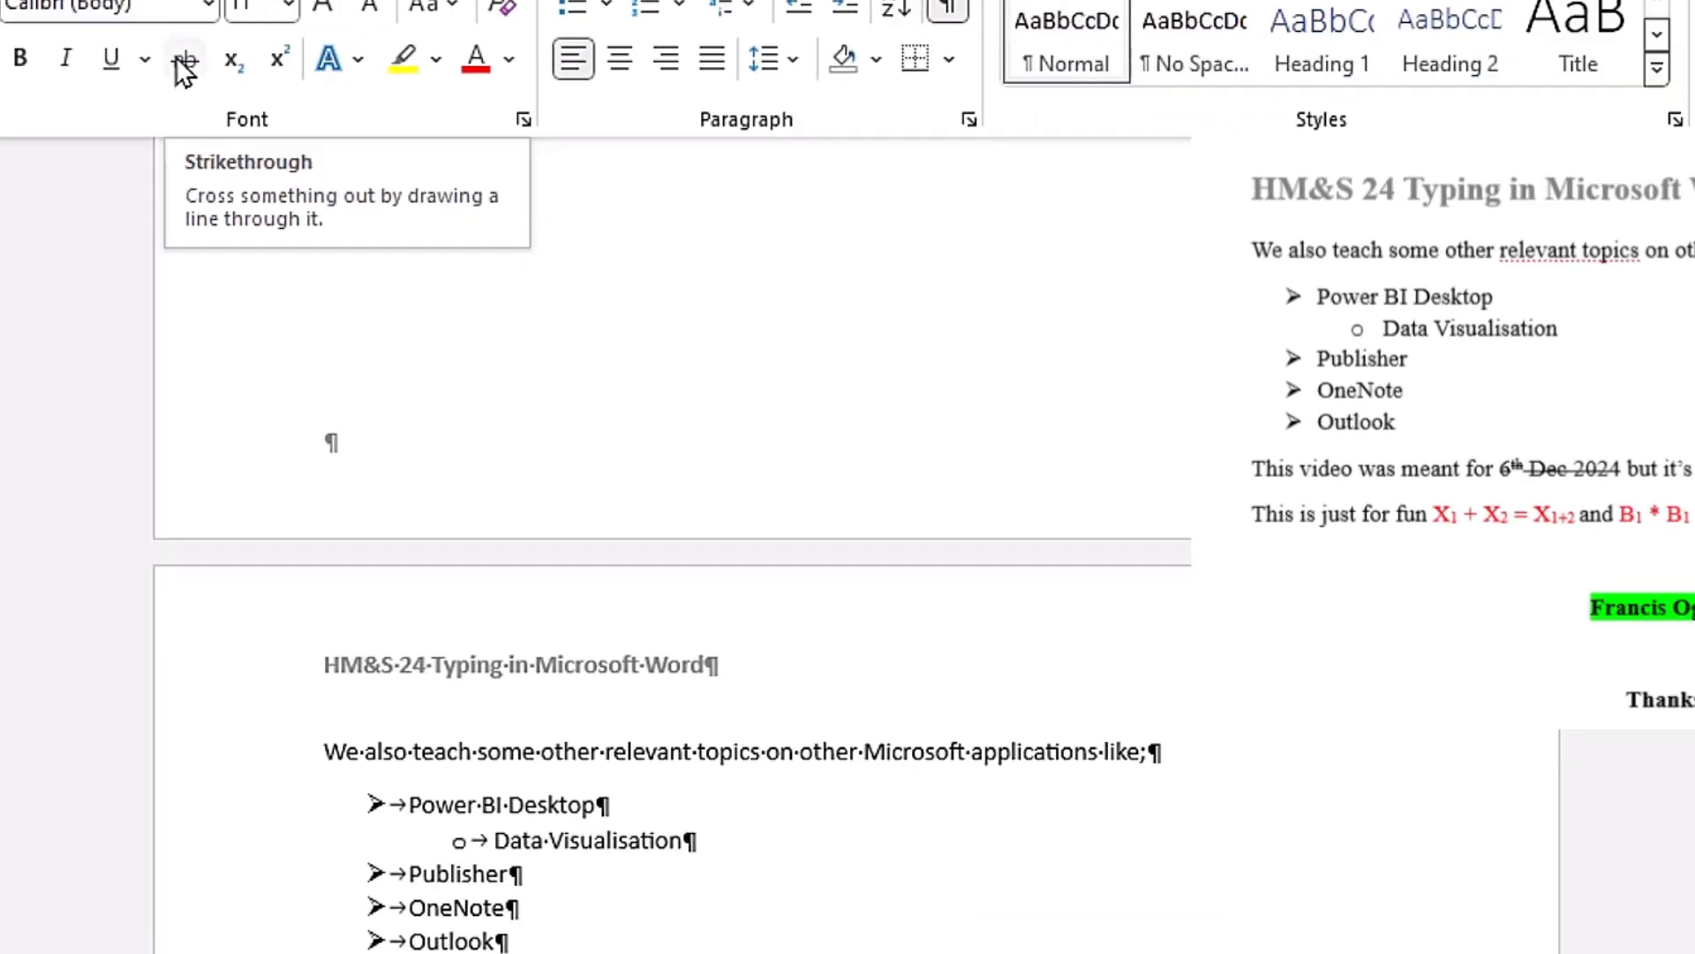
pyautogui.click(677, 225)
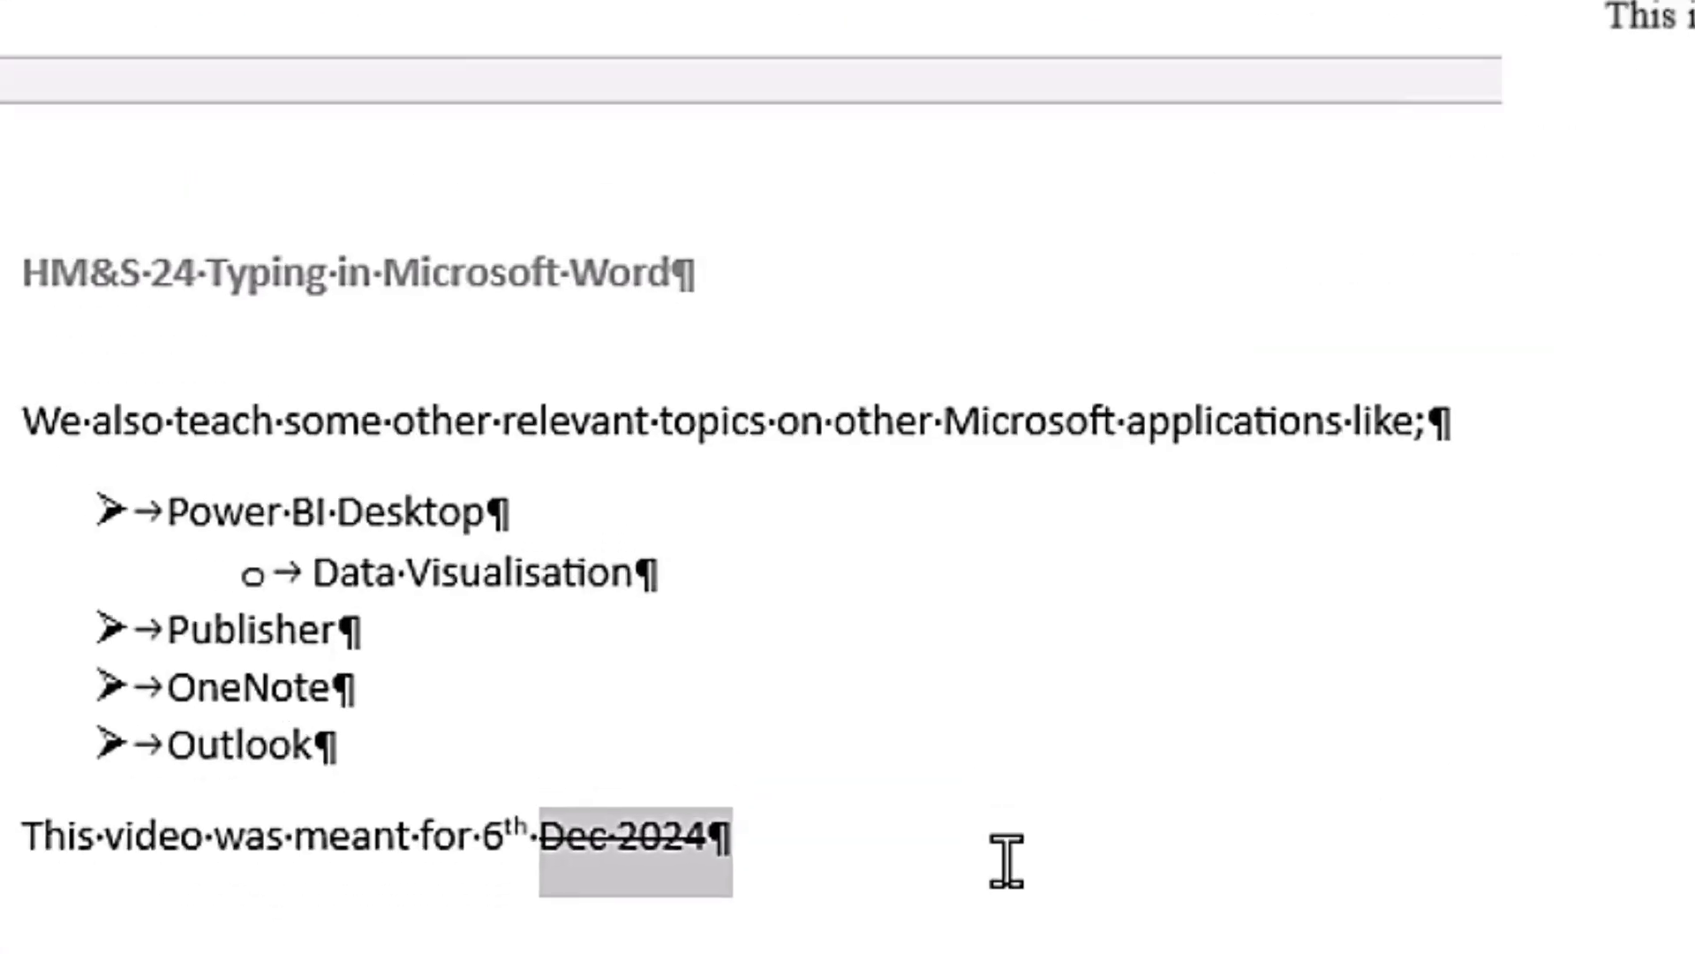
pyautogui.click(858, 863)
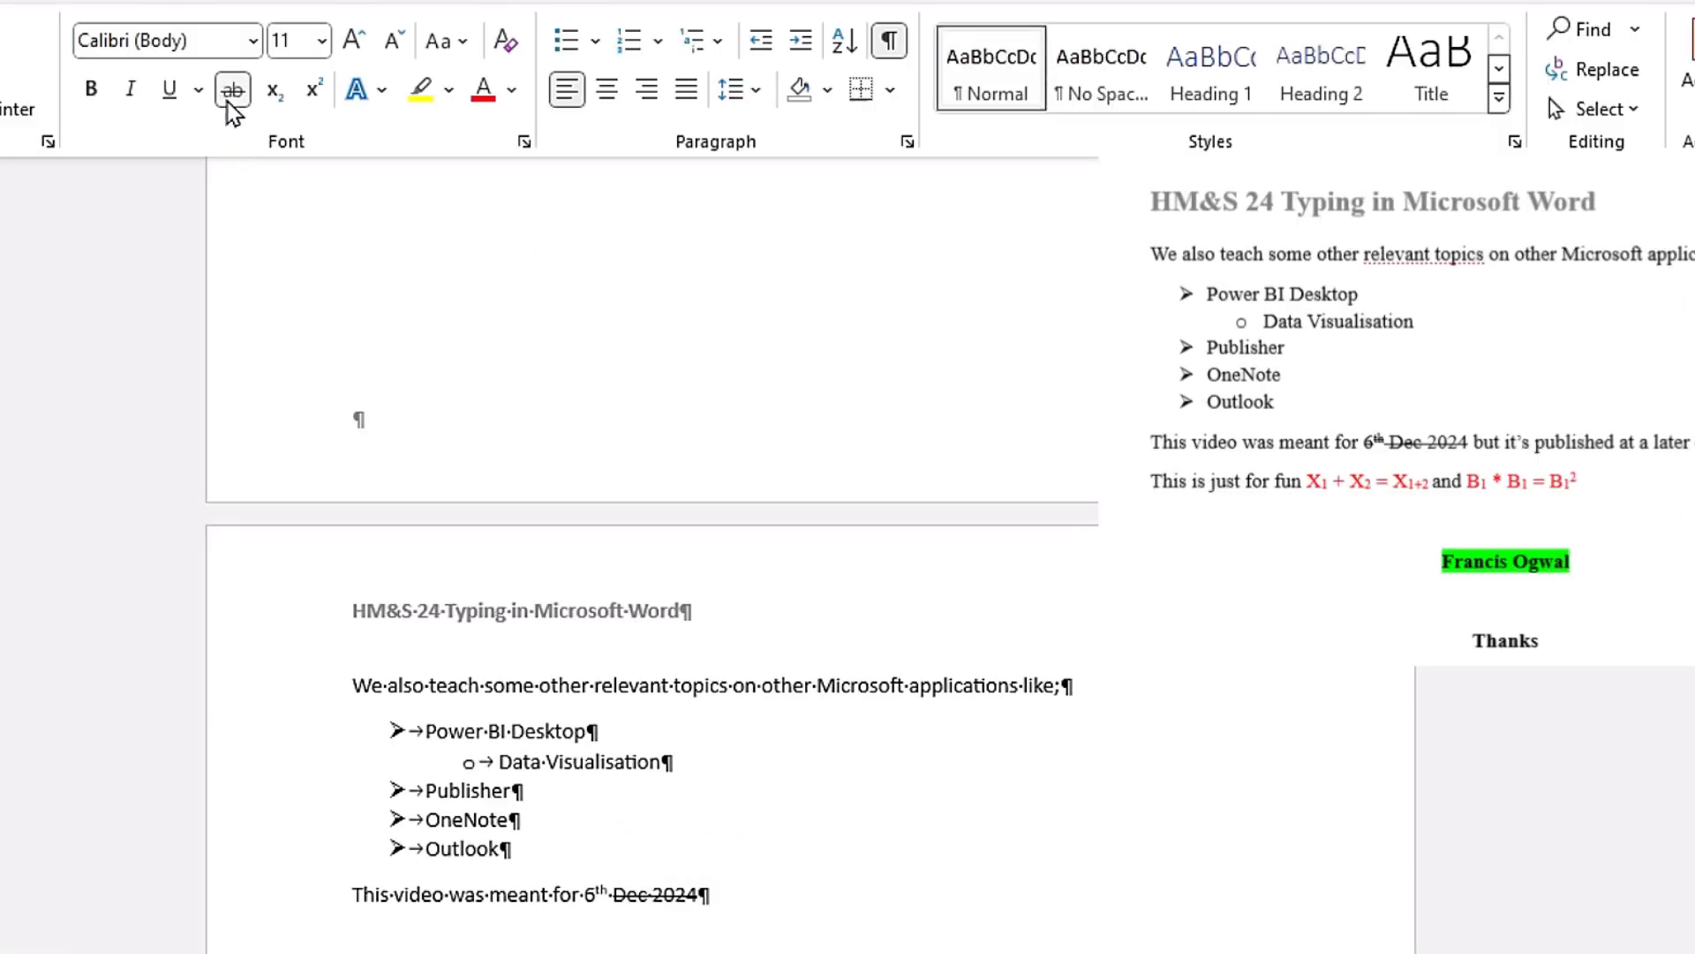
# Step: Turn off strikethrough and finish the sentence with "but it's published at a later date"
pyautogui.click(227, 100)
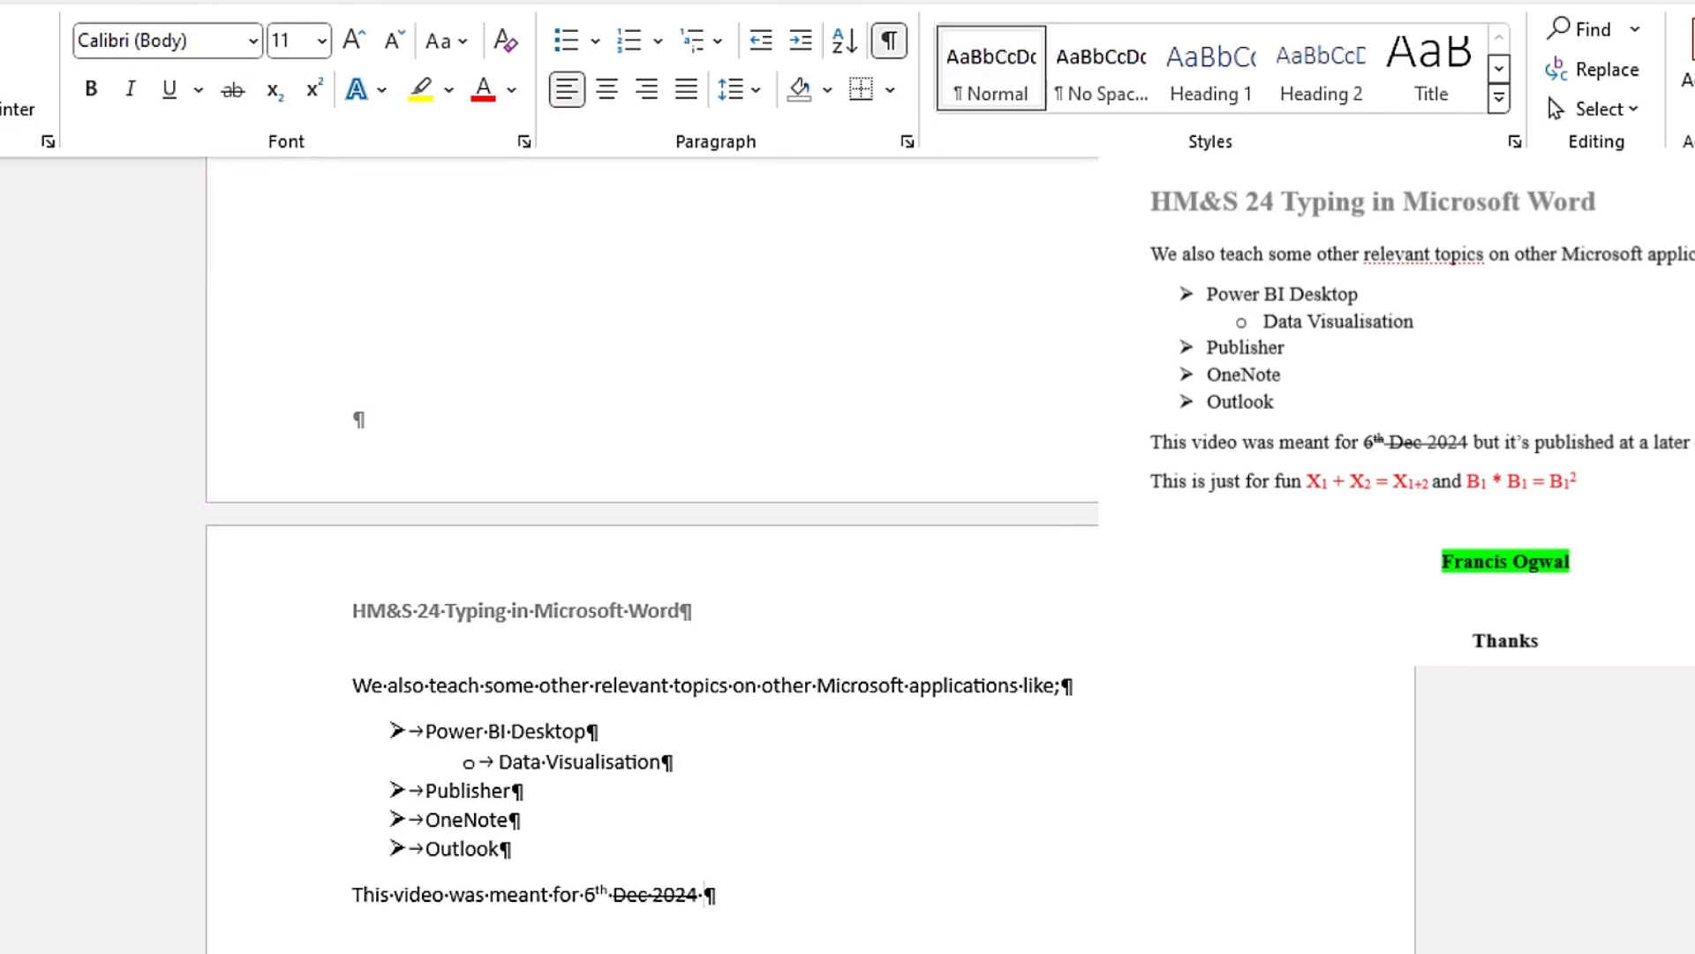
pyautogui.write("but it's published at a later date")
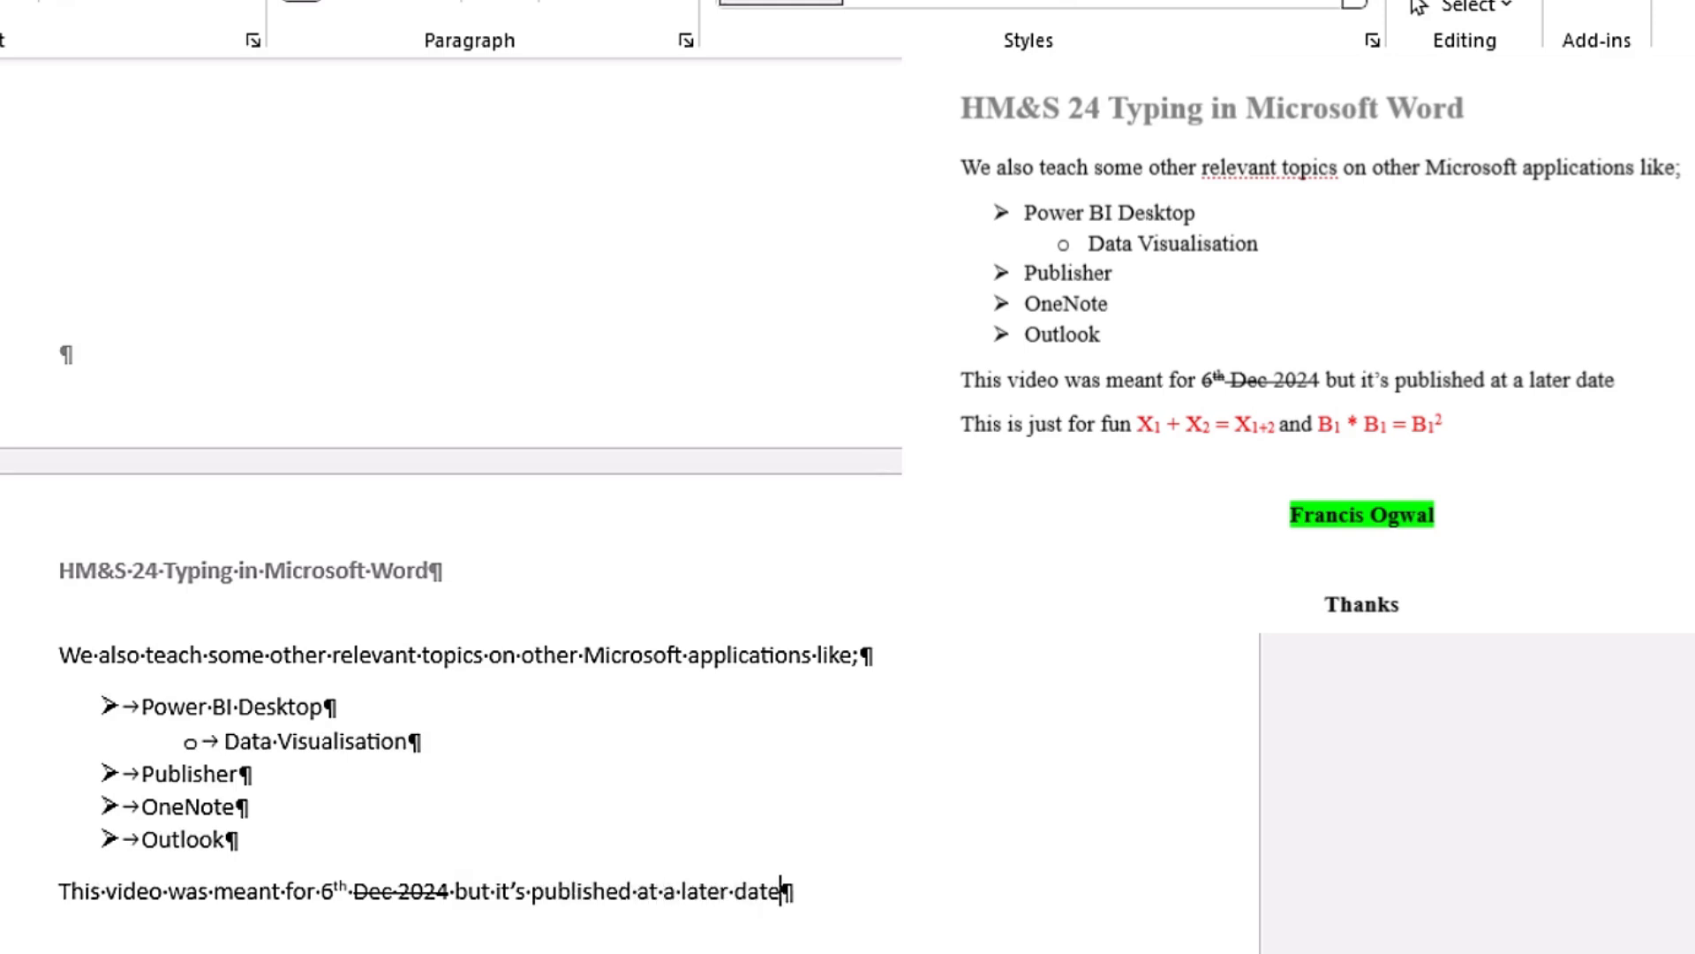
# Step: Start a new paragraph below with the text "This is just for fun"
pyautogui.press('Return')
pyautogui.write('This i')
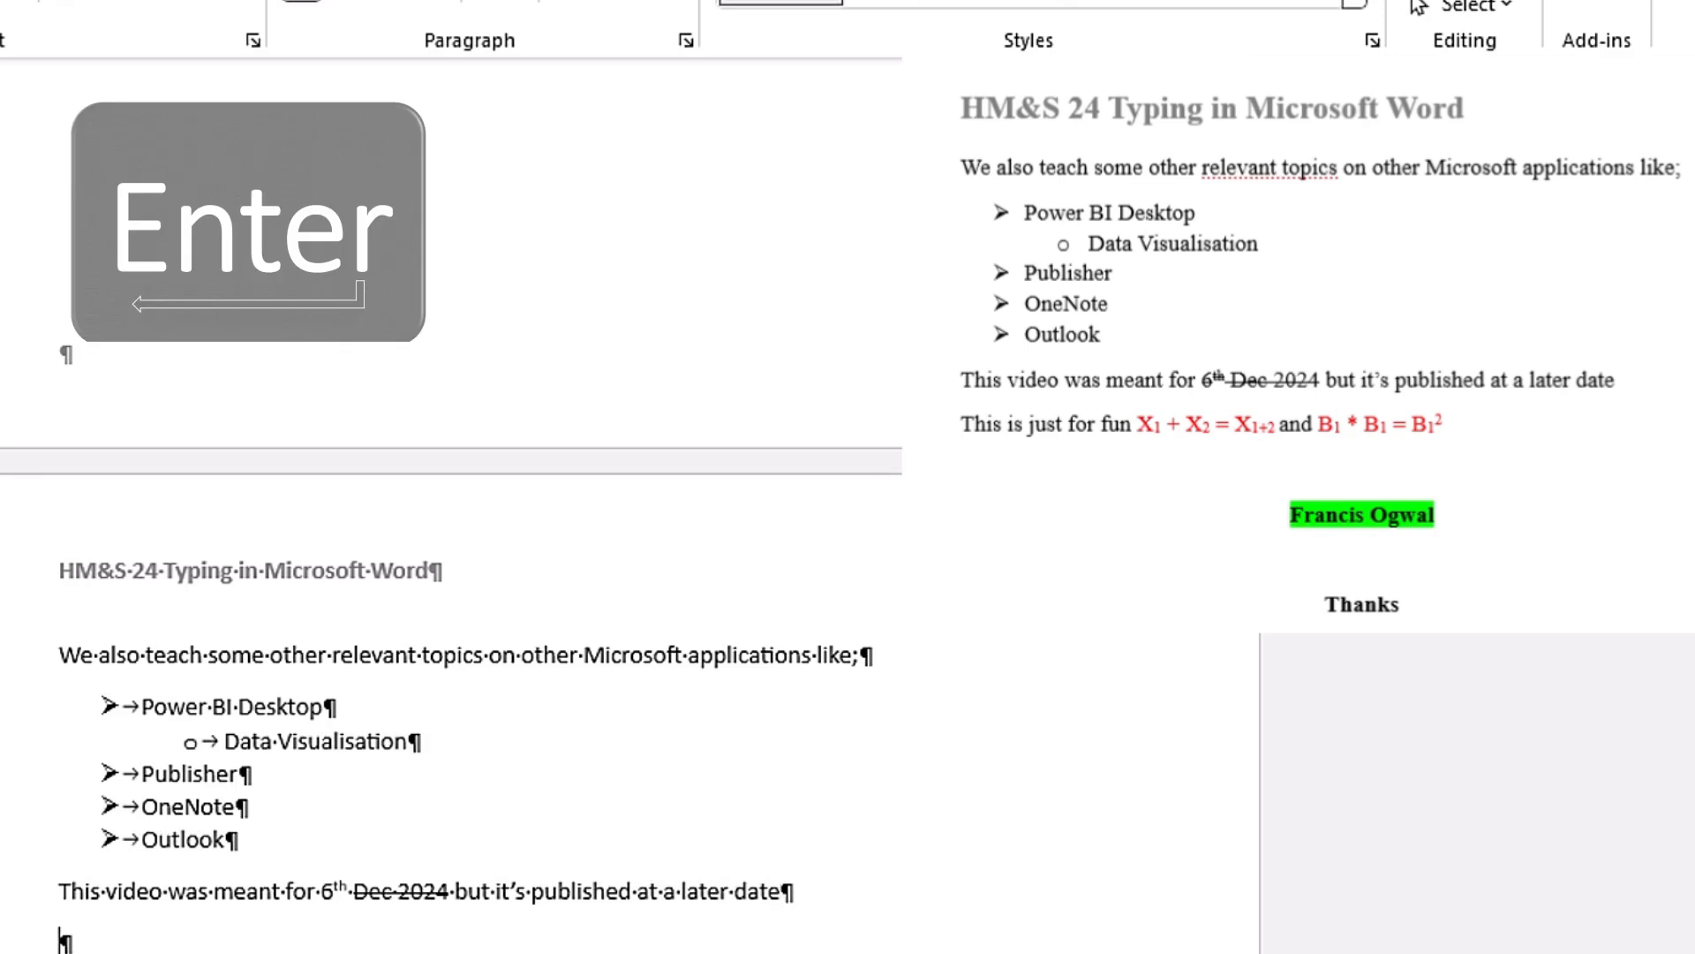
pyautogui.write('s just for ')
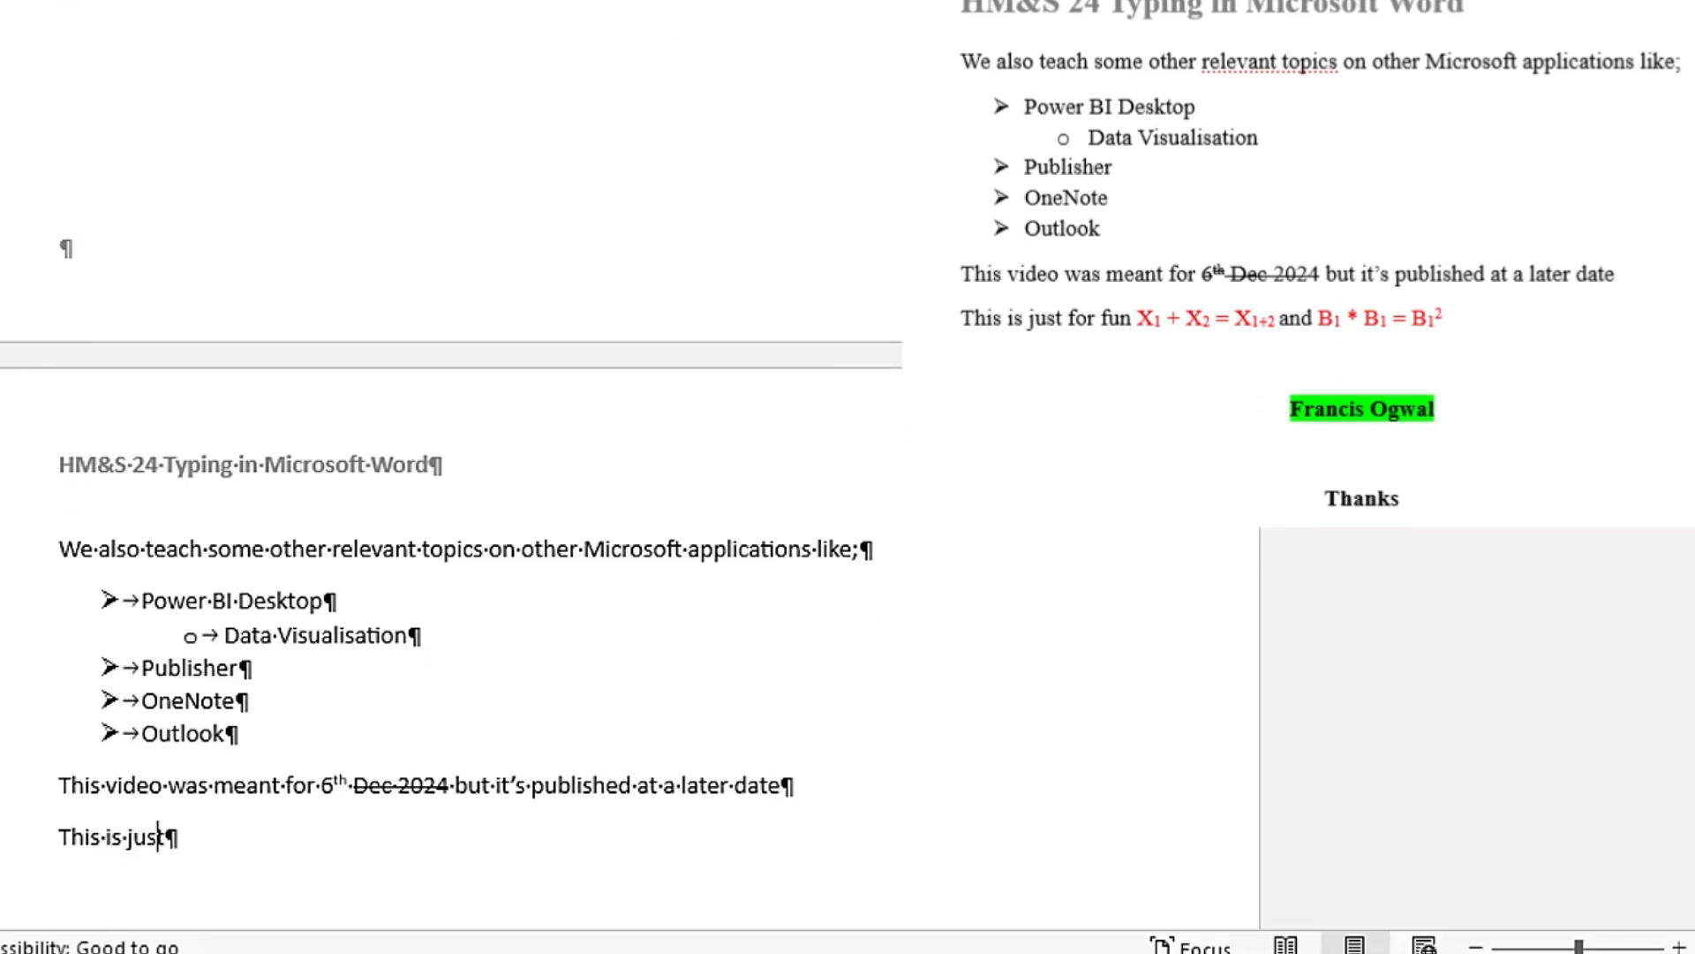
pyautogui.write('fun')
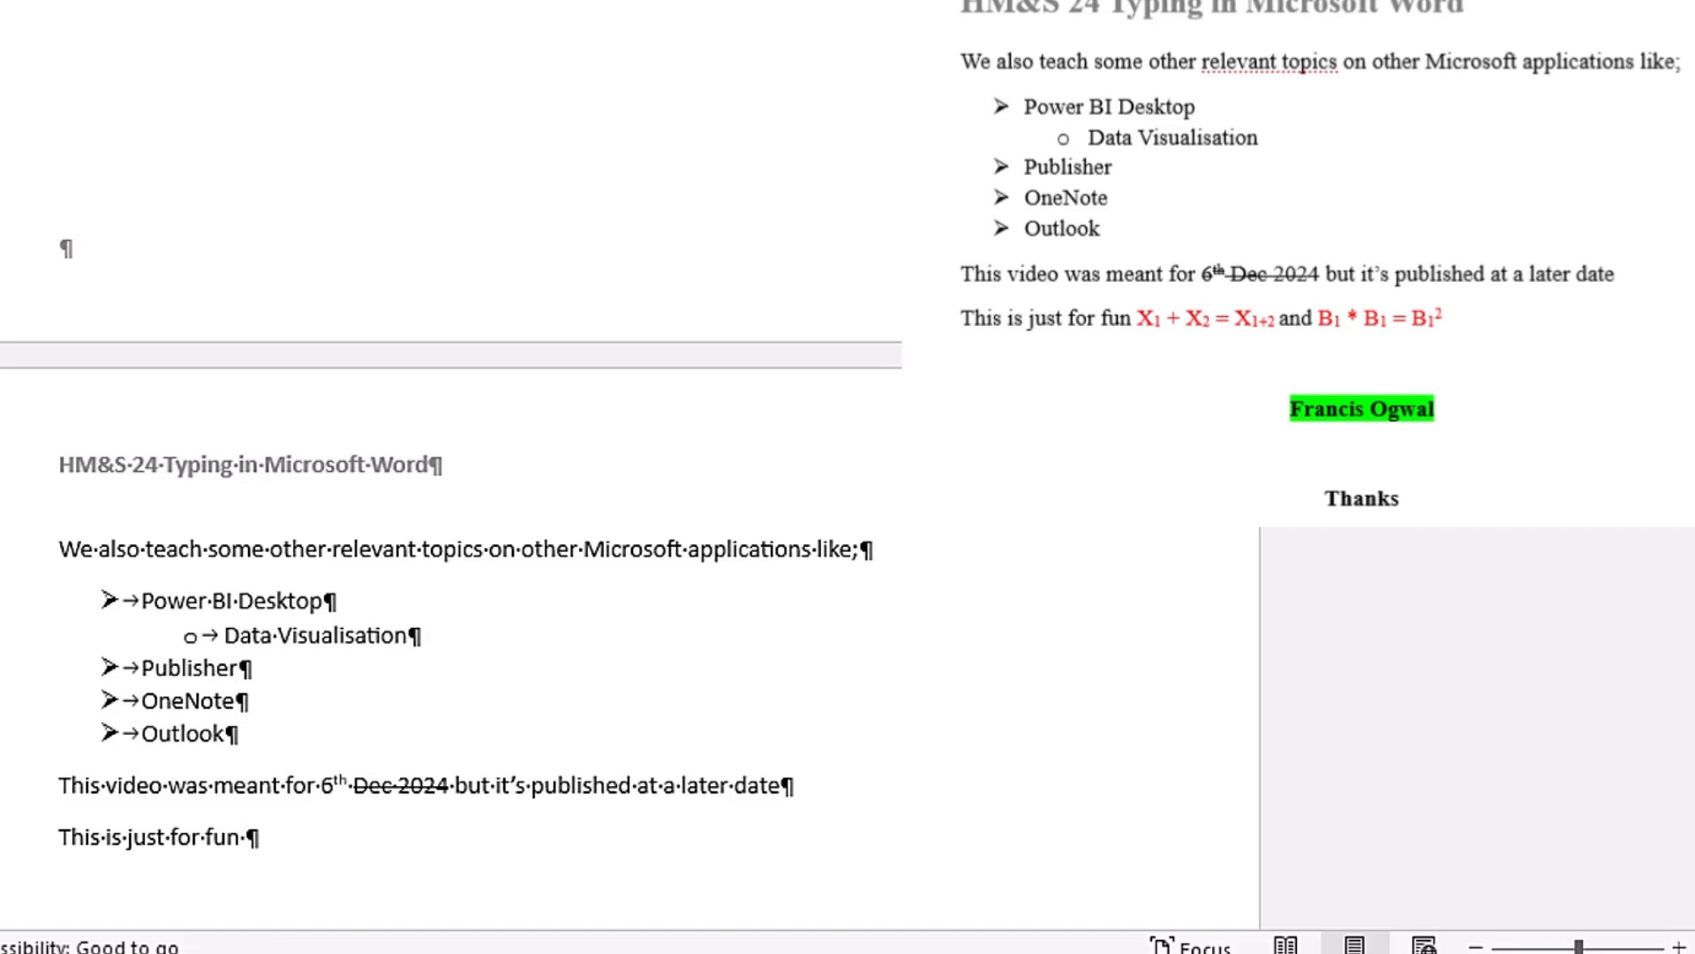
# Step: Add the plain-text equation "X1 + X2 = X1+2" after "This is just for fun"
pyautogui.write('X1 ')
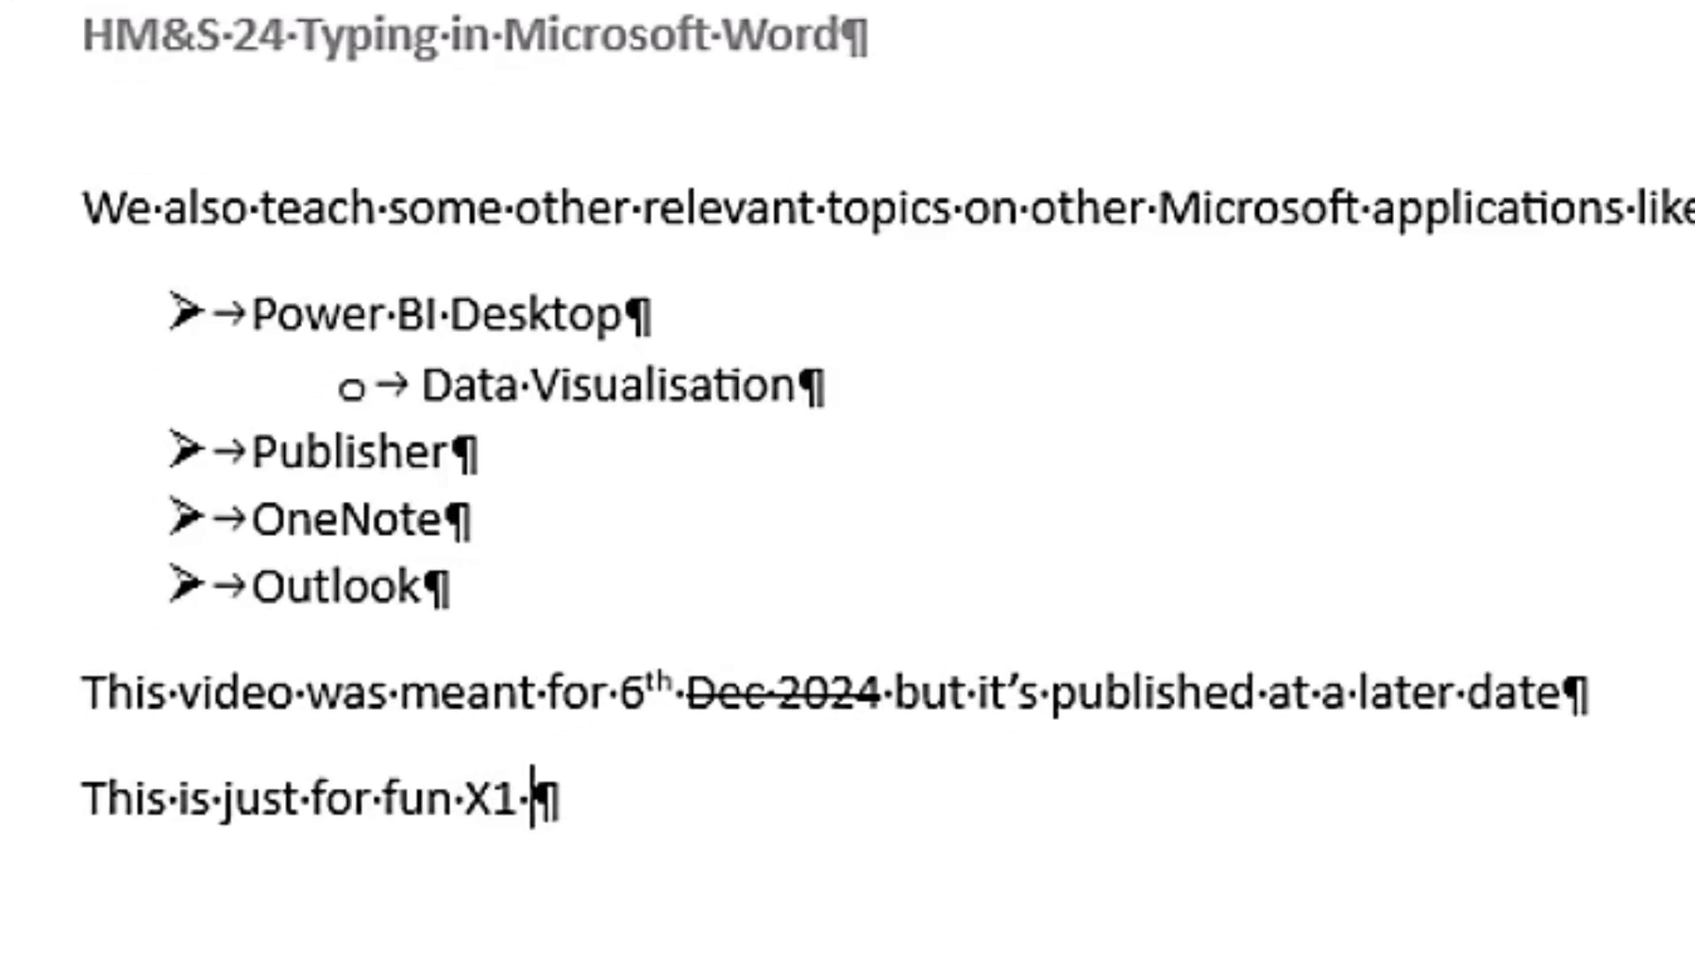
pyautogui.write('+ X2 = ')
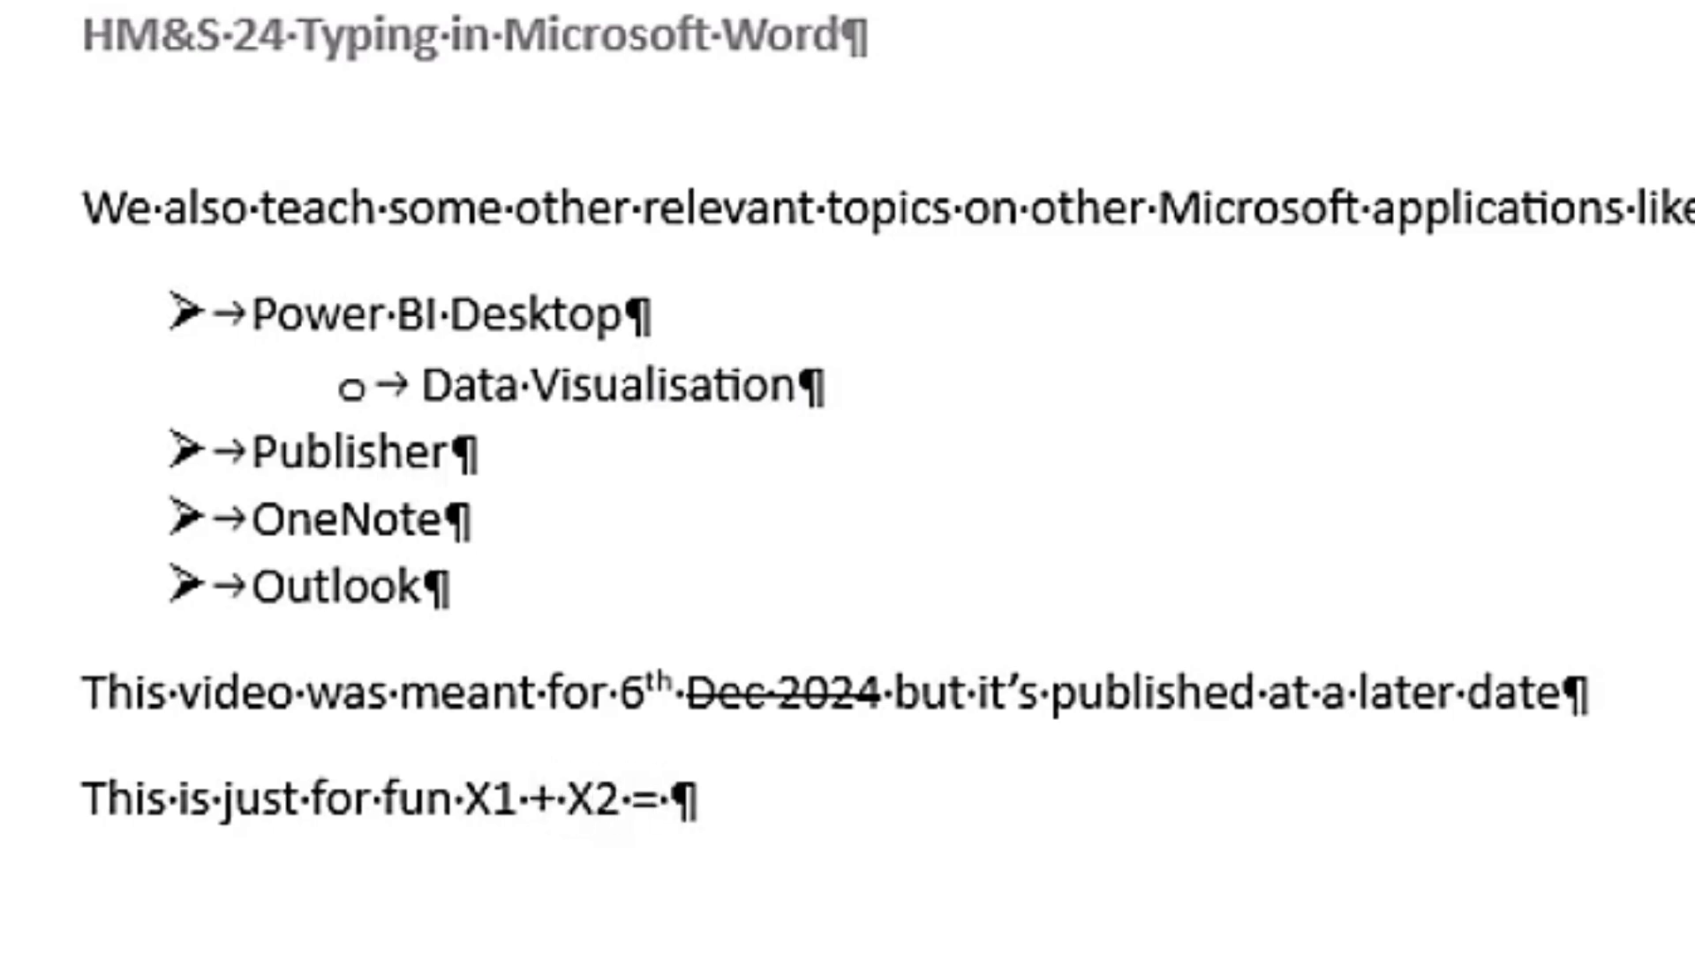
pyautogui.write('X1+')
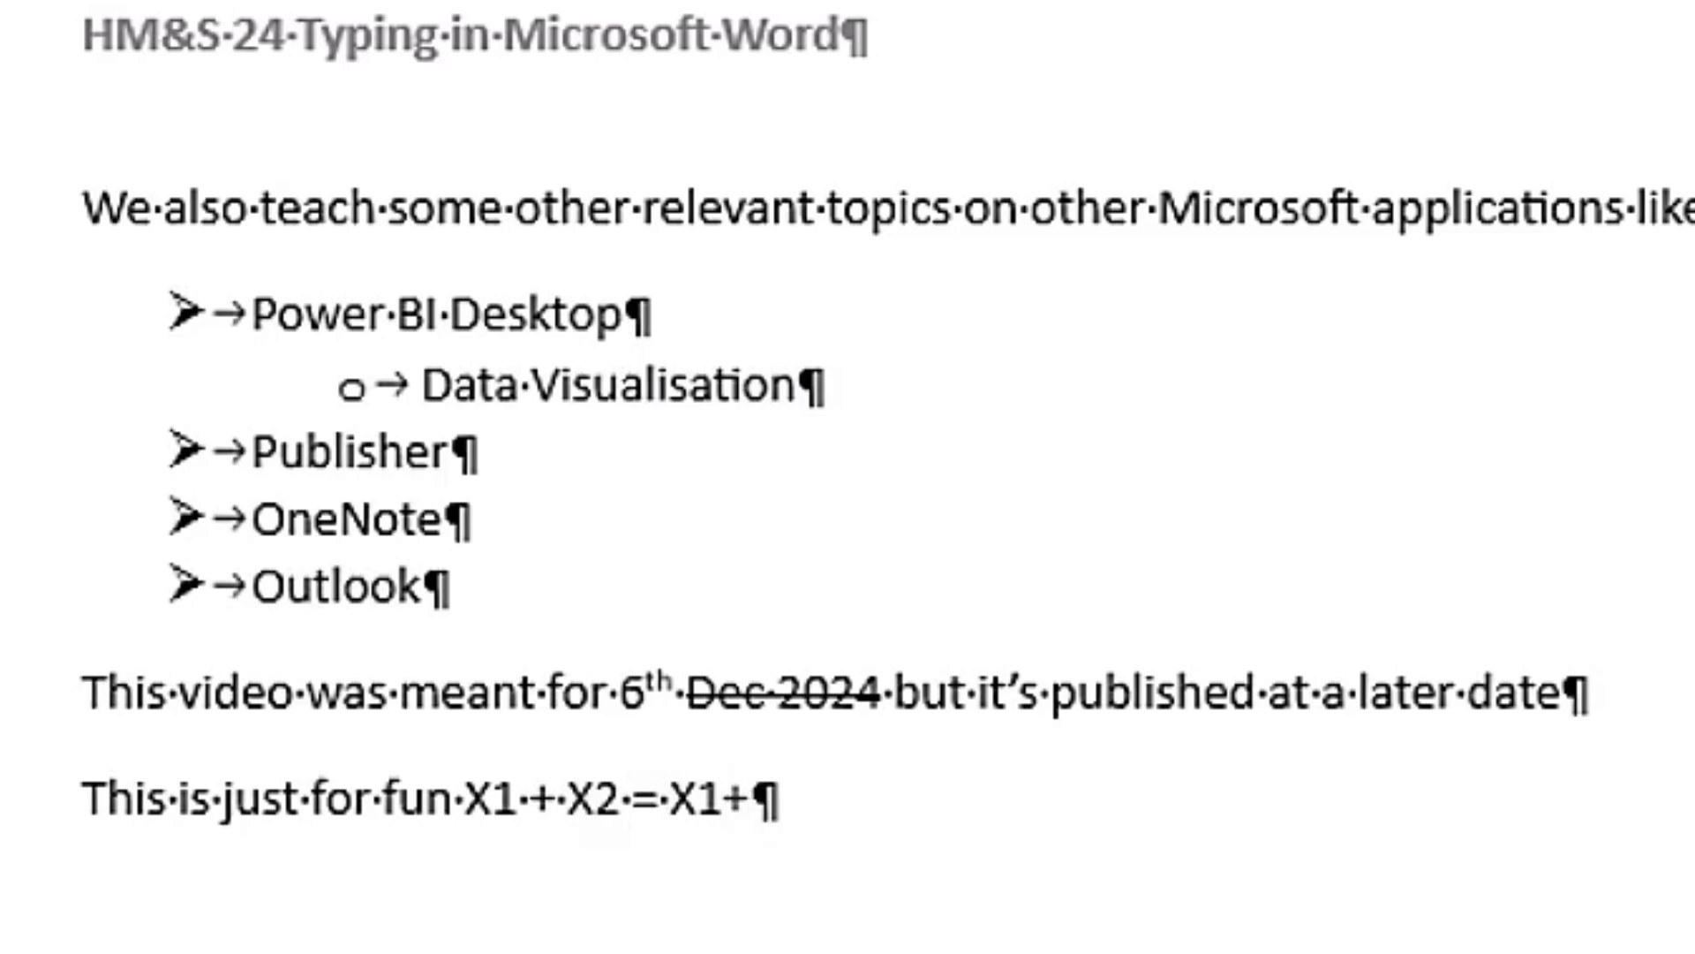
pyautogui.write('2')
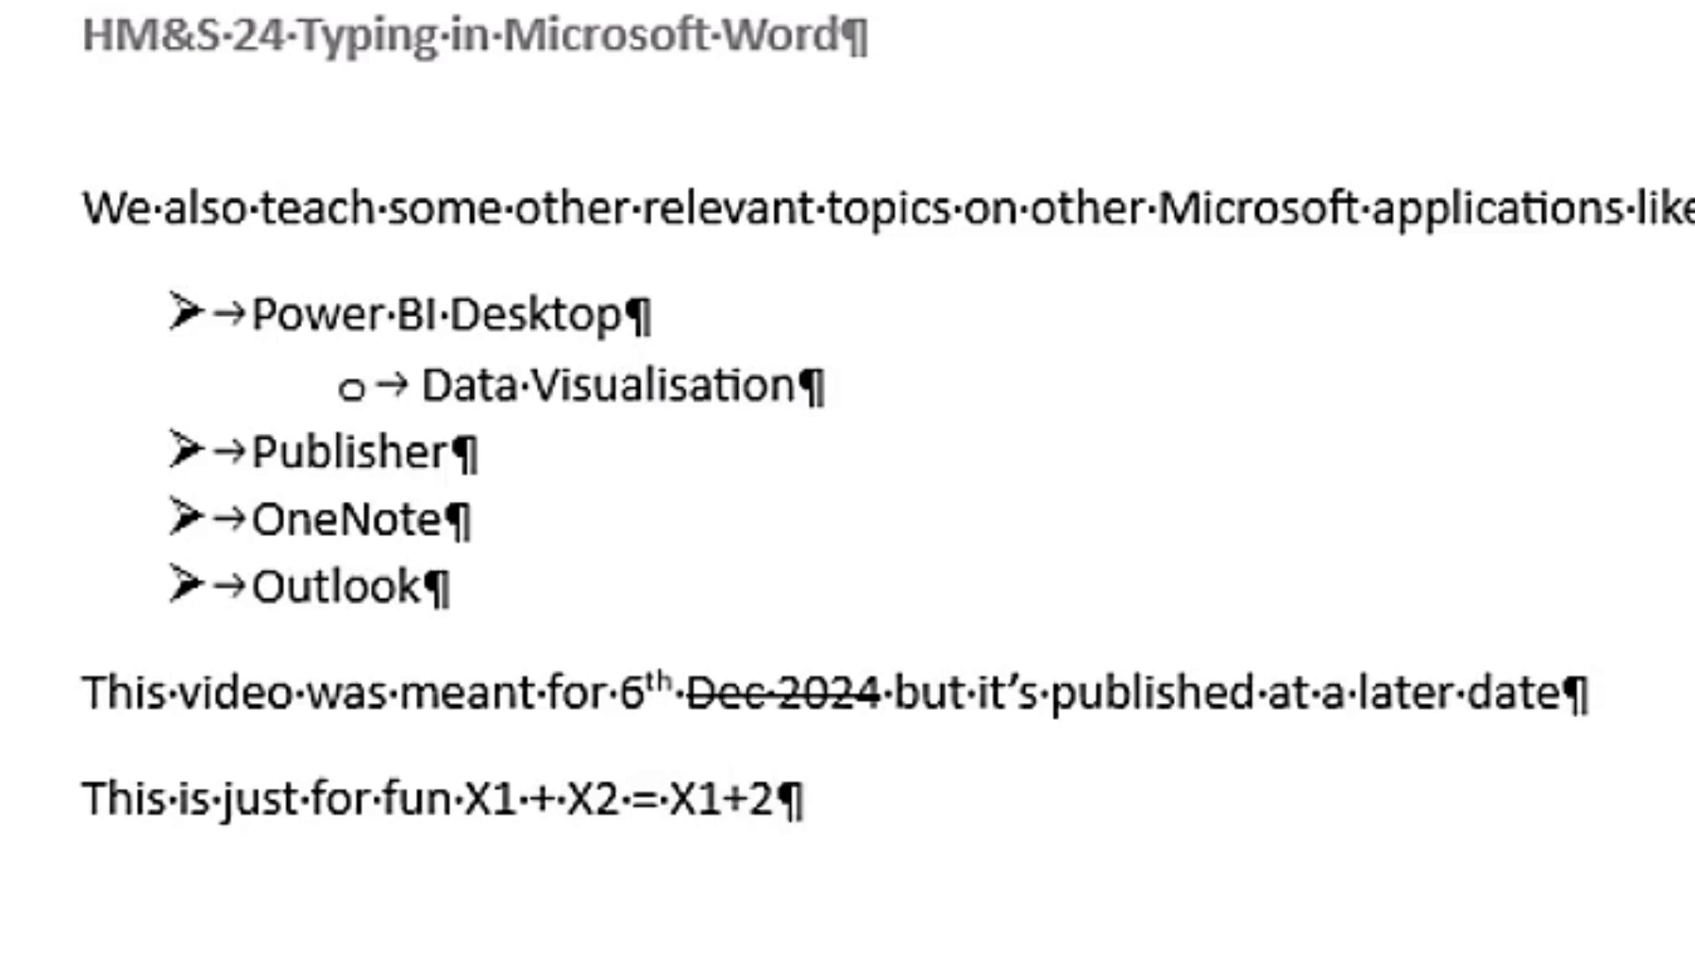
# Step: Format the 1 in the equation's first term, X1, as subscript
pyautogui.click(491, 794)
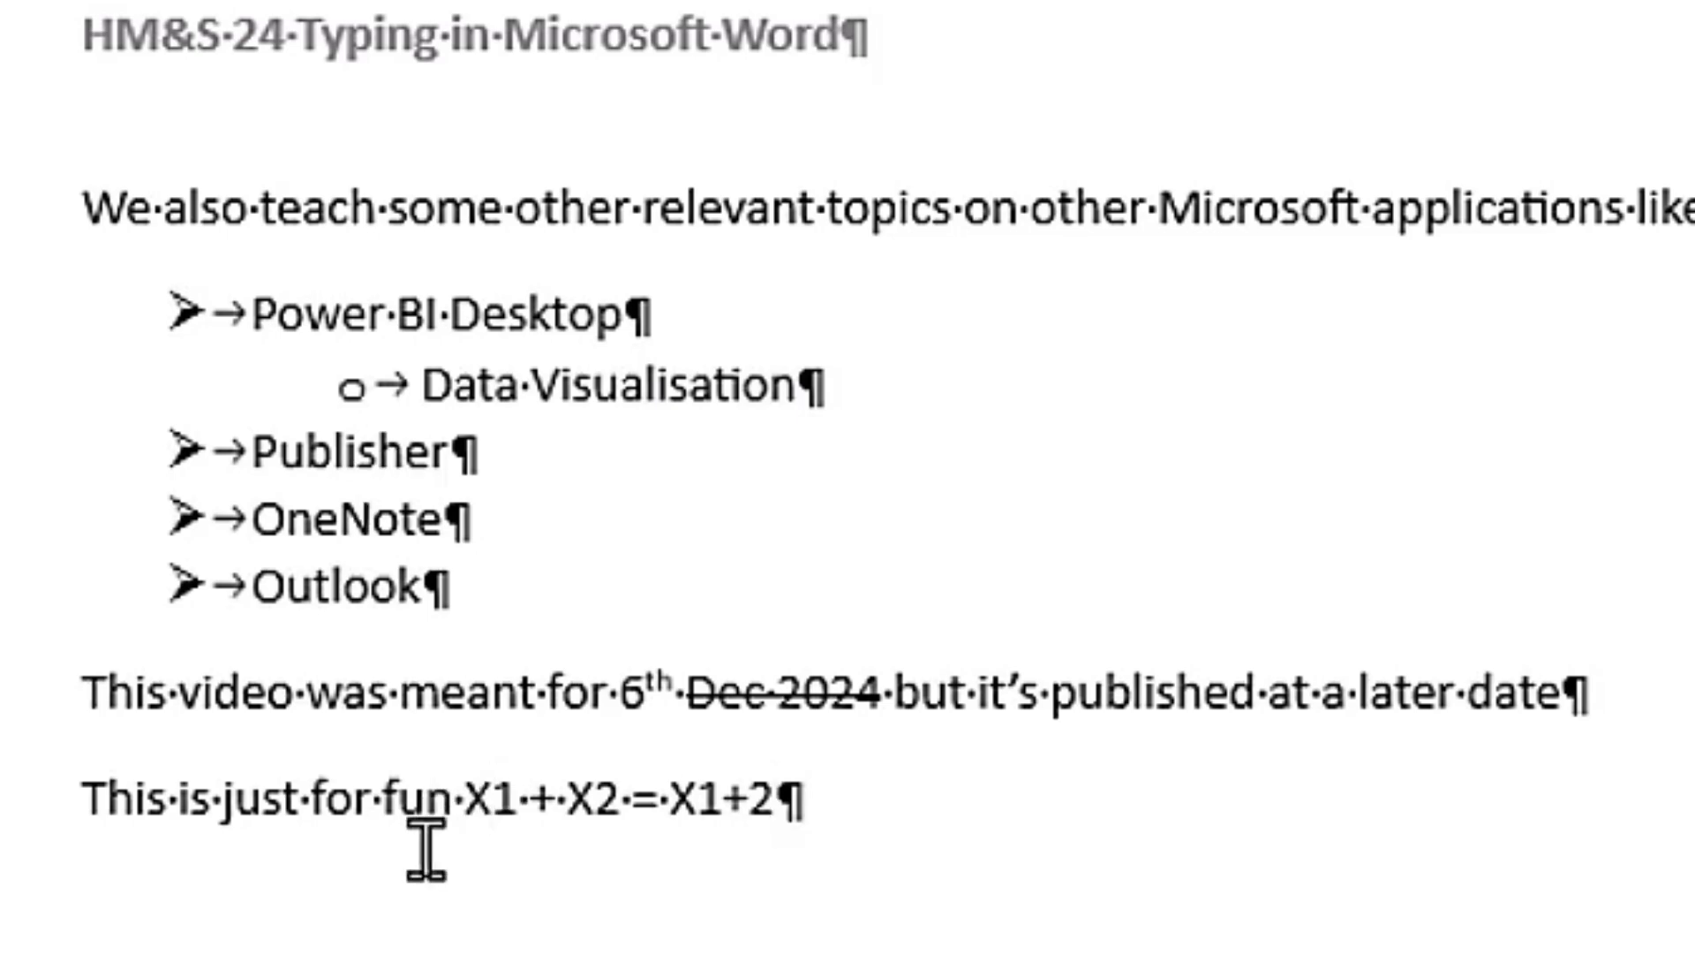
pyautogui.hotkey('shift', 'Right')
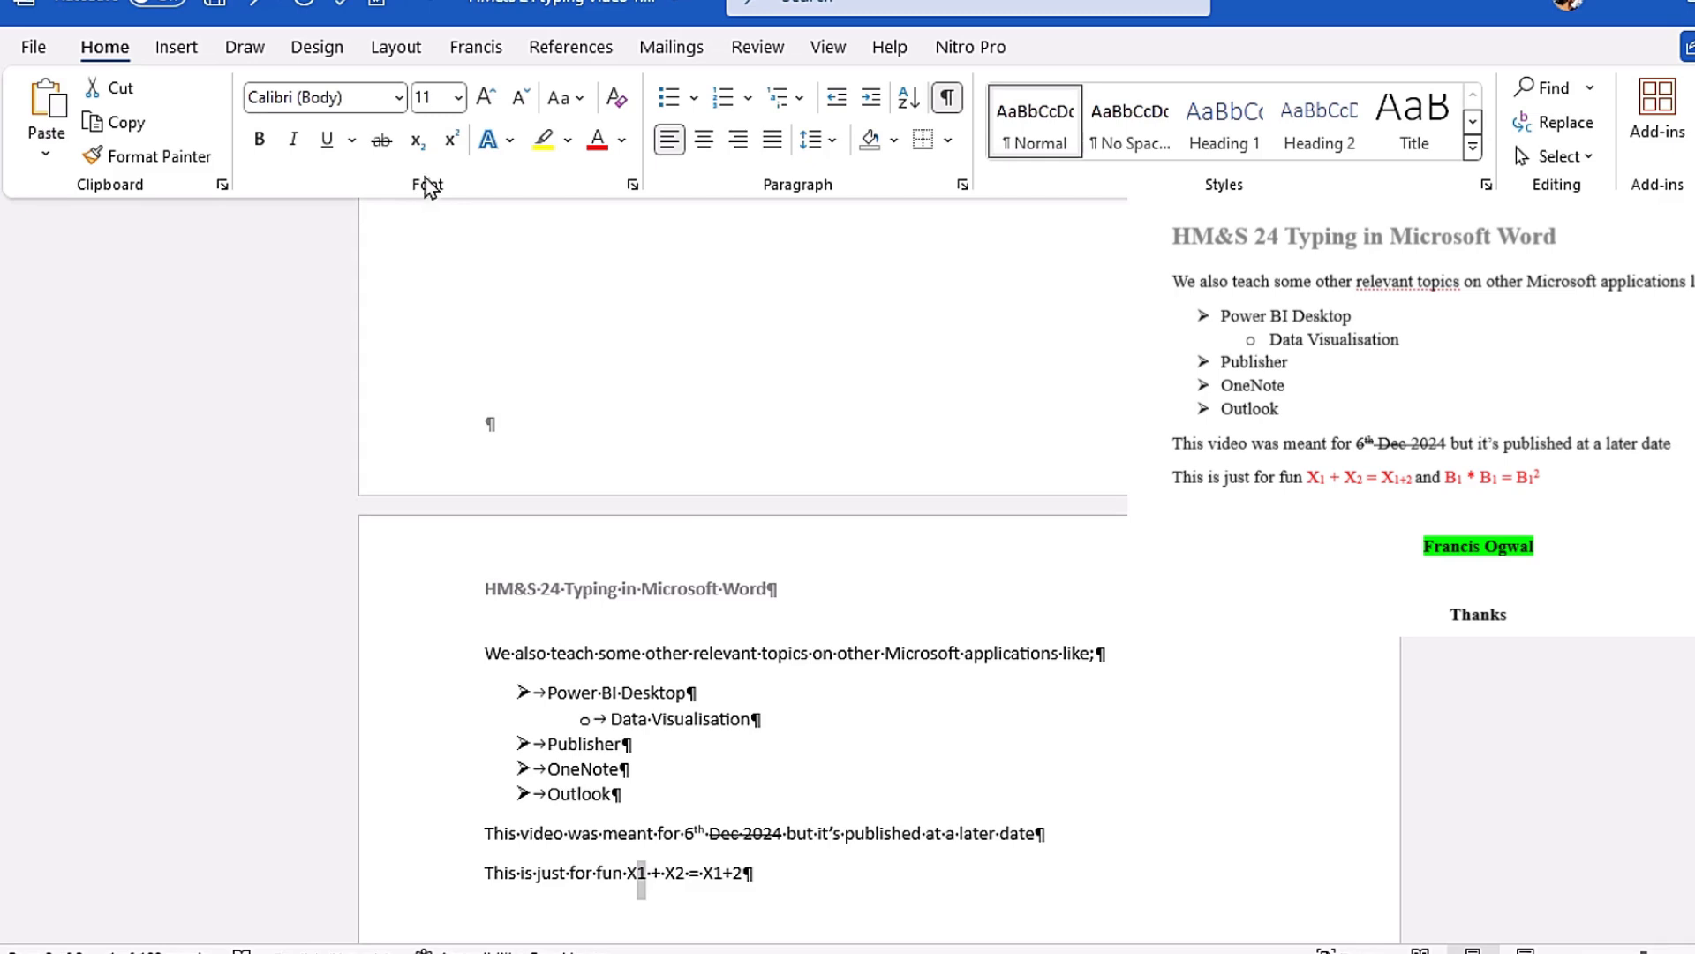
pyautogui.click(417, 141)
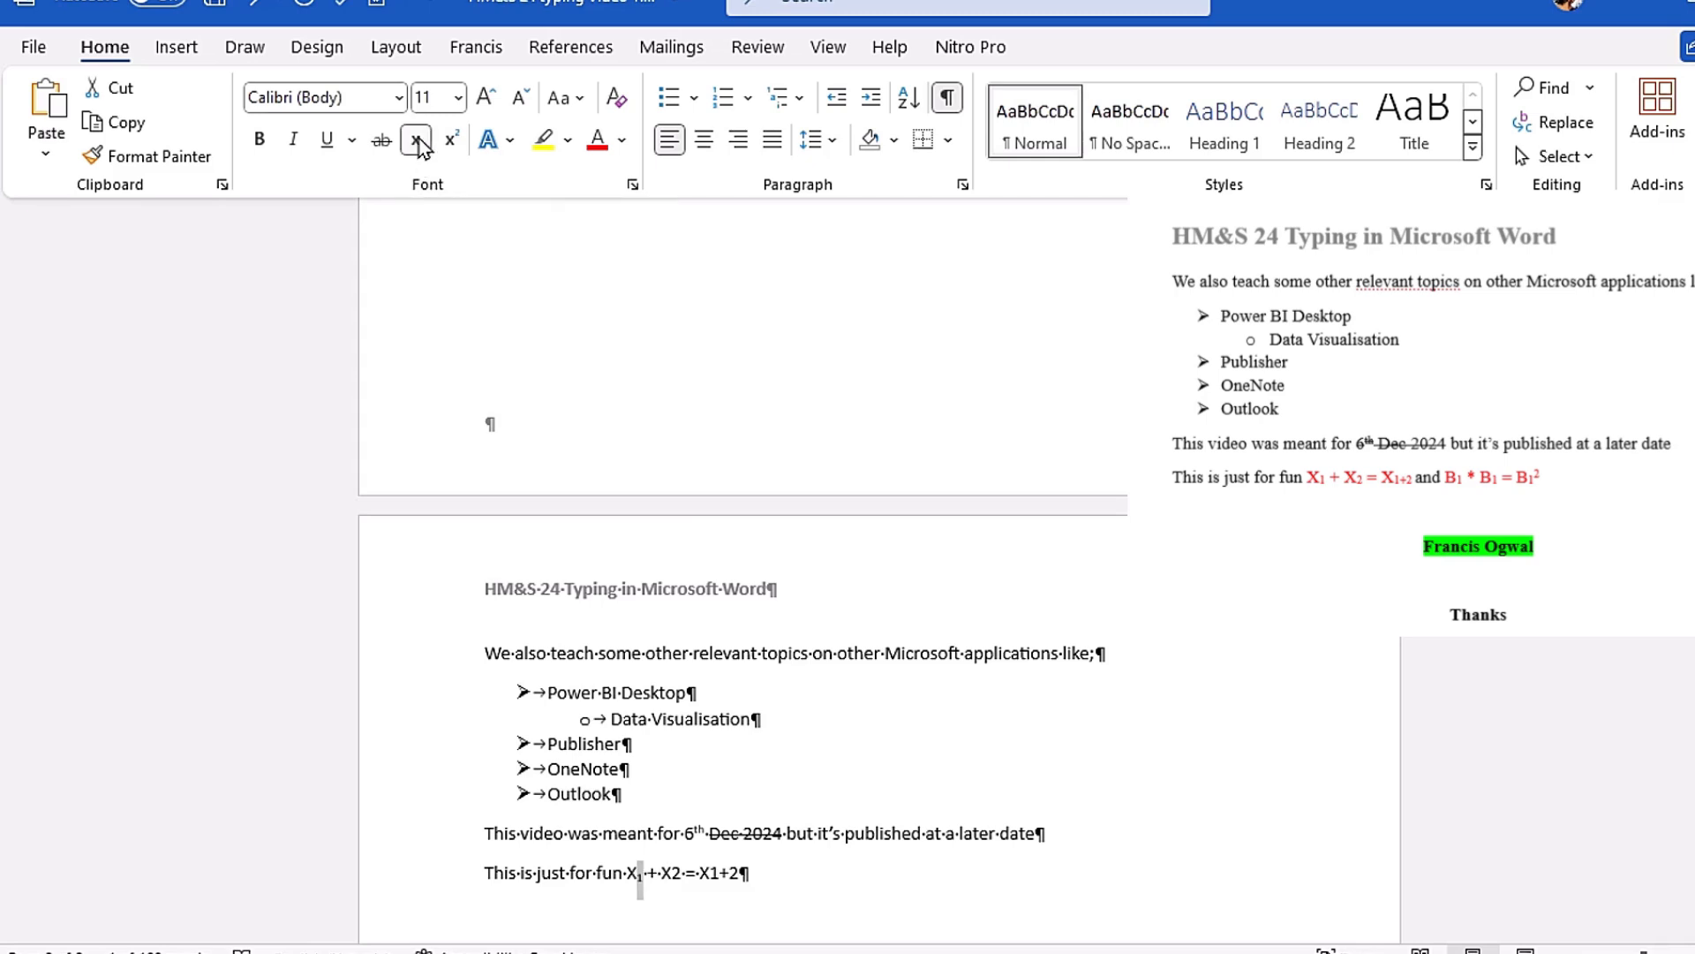
# Step: Format the 2 in the equation's second term, X2, as subscript
pyautogui.click(671, 874)
pyautogui.scroll(-1, 688, 795)
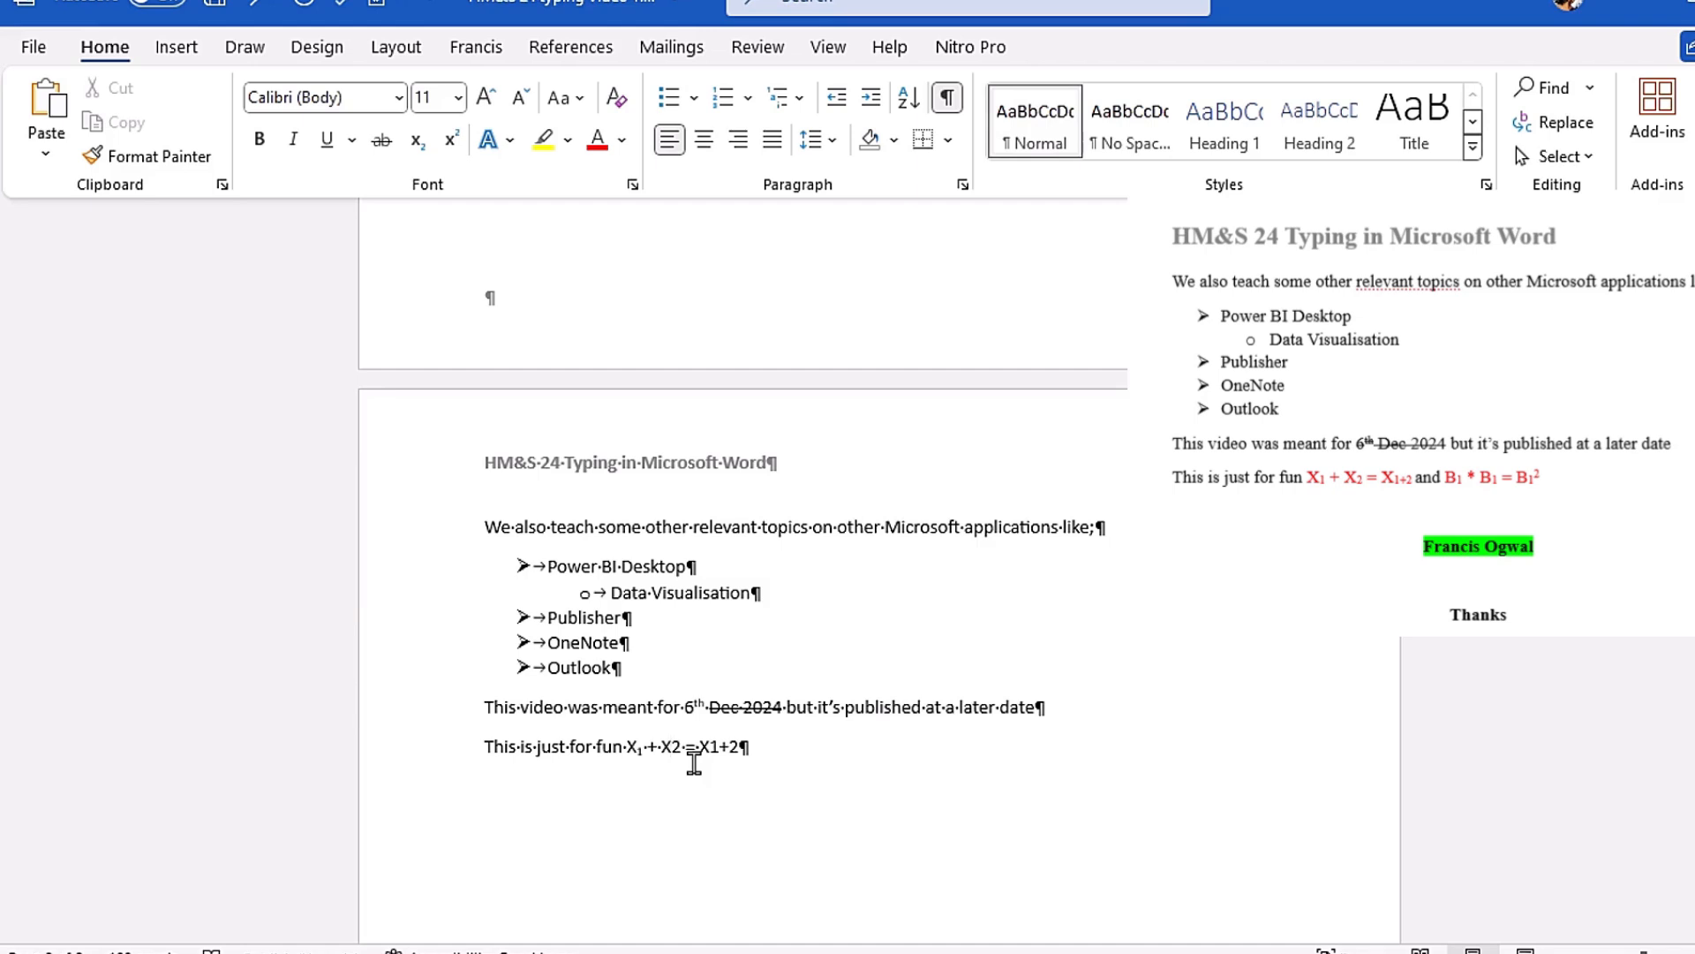
pyautogui.press('shift')
pyautogui.hotkey('shift', 'Right')
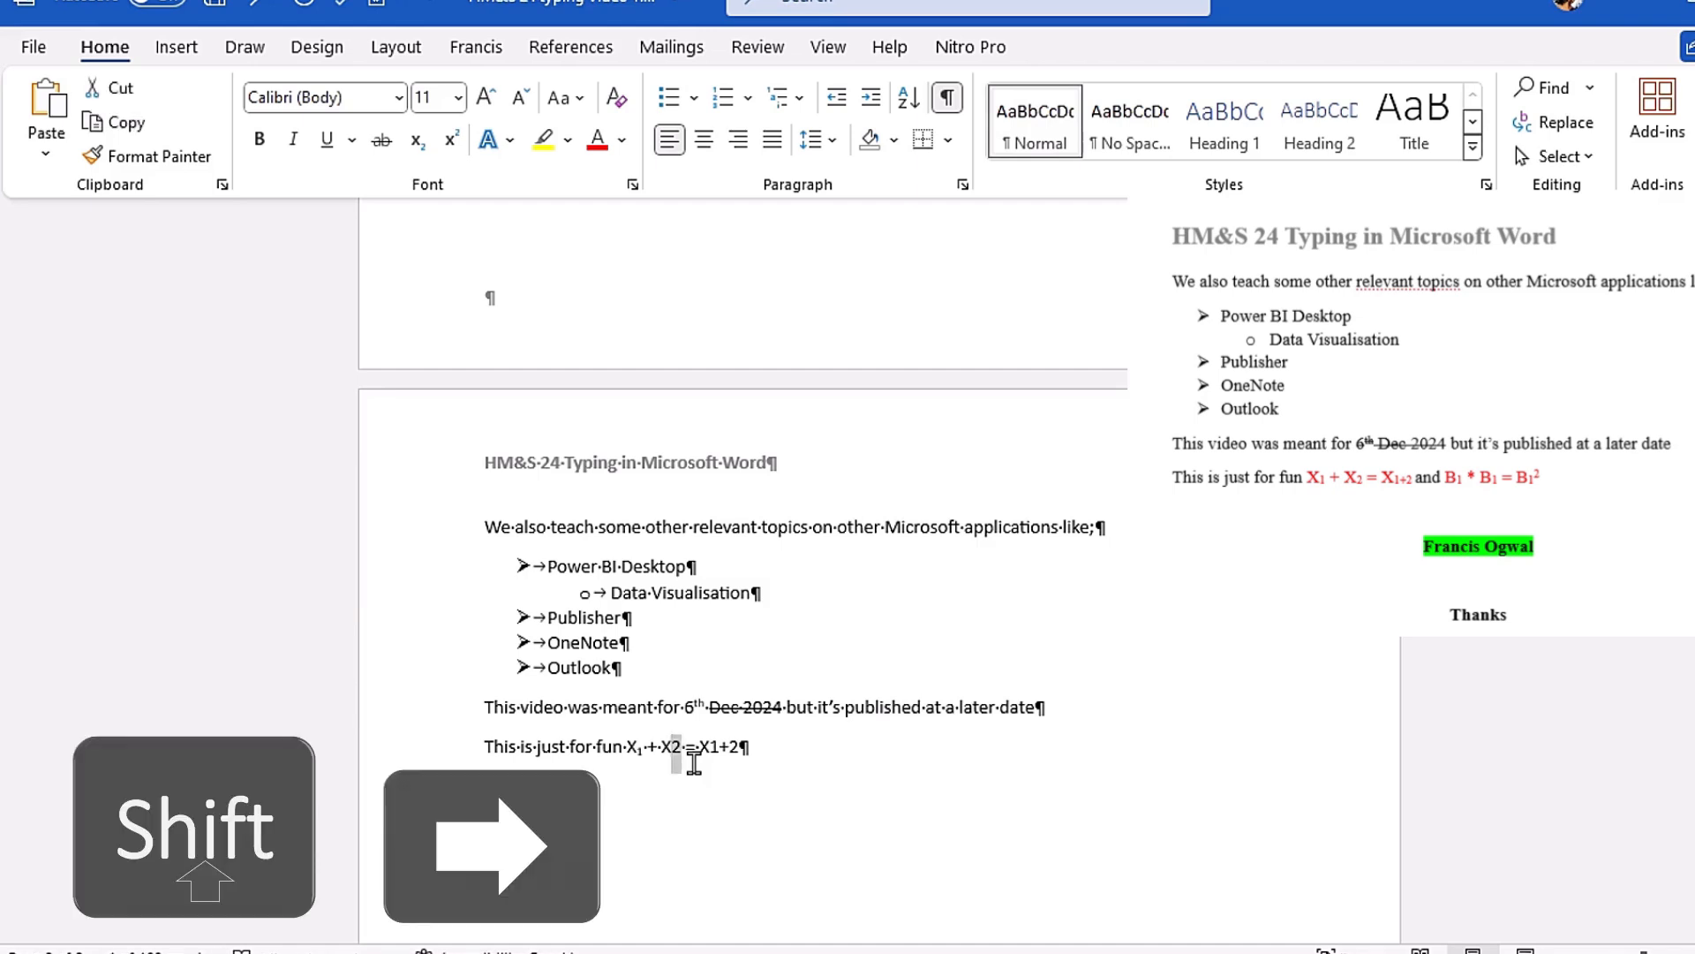
pyautogui.click(416, 141)
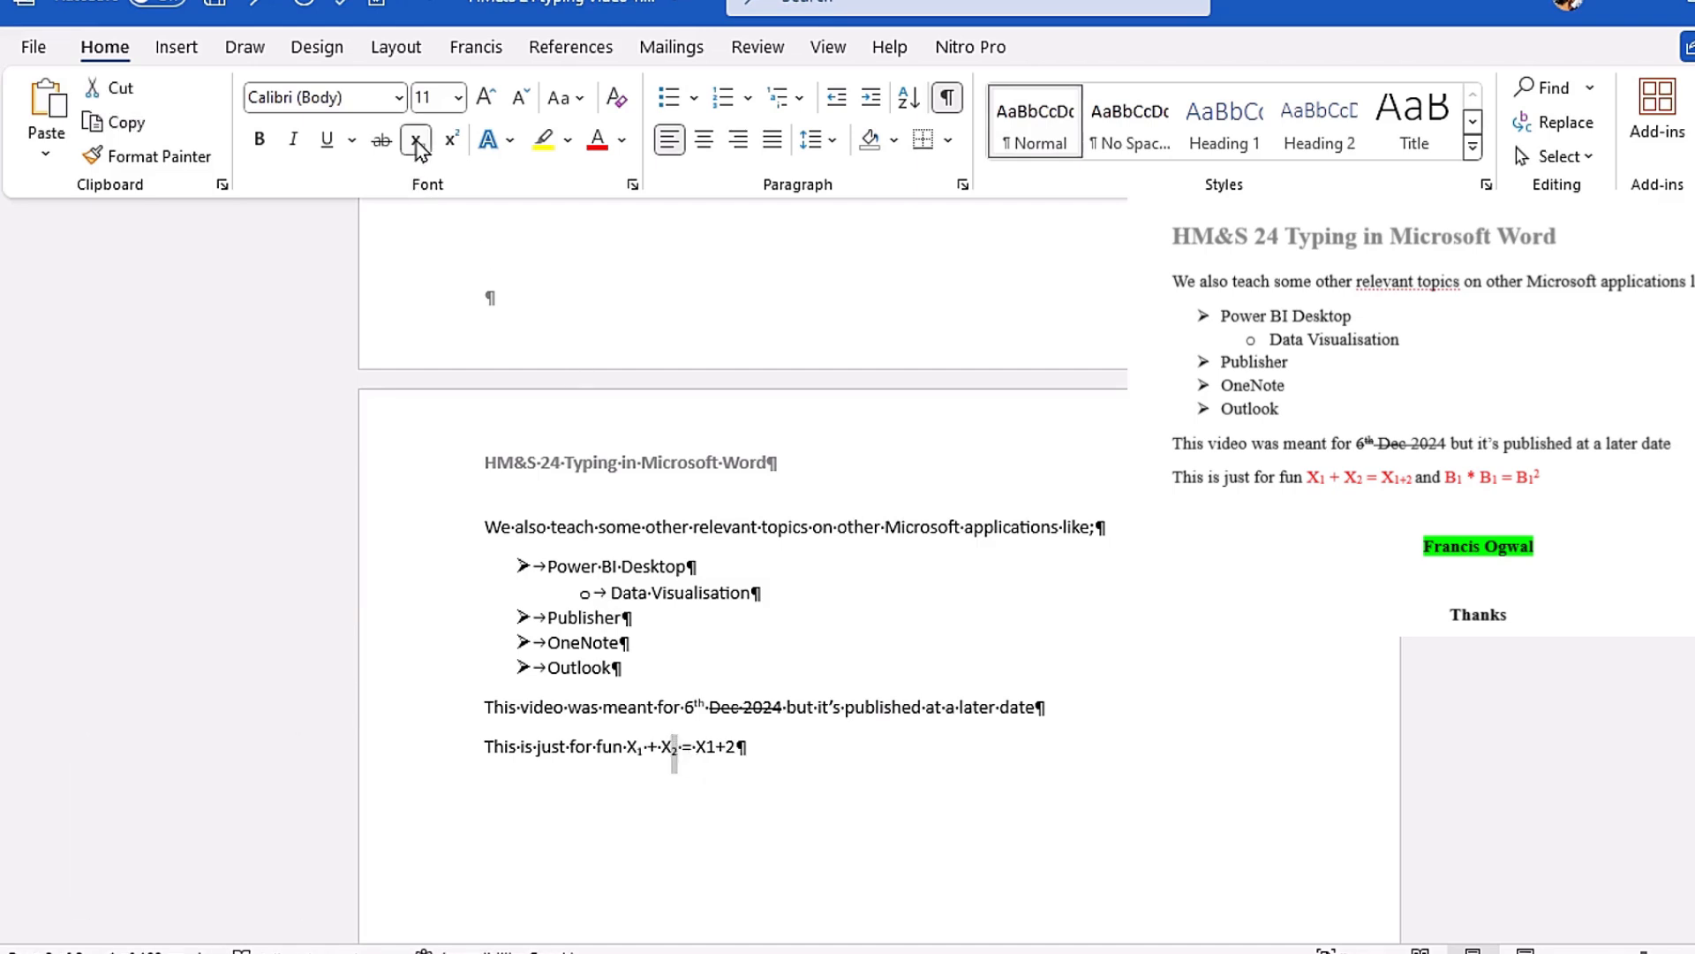
# Step: Format the "1+2" in the first equation's result, X1+2, as subscript
pyautogui.click(707, 746)
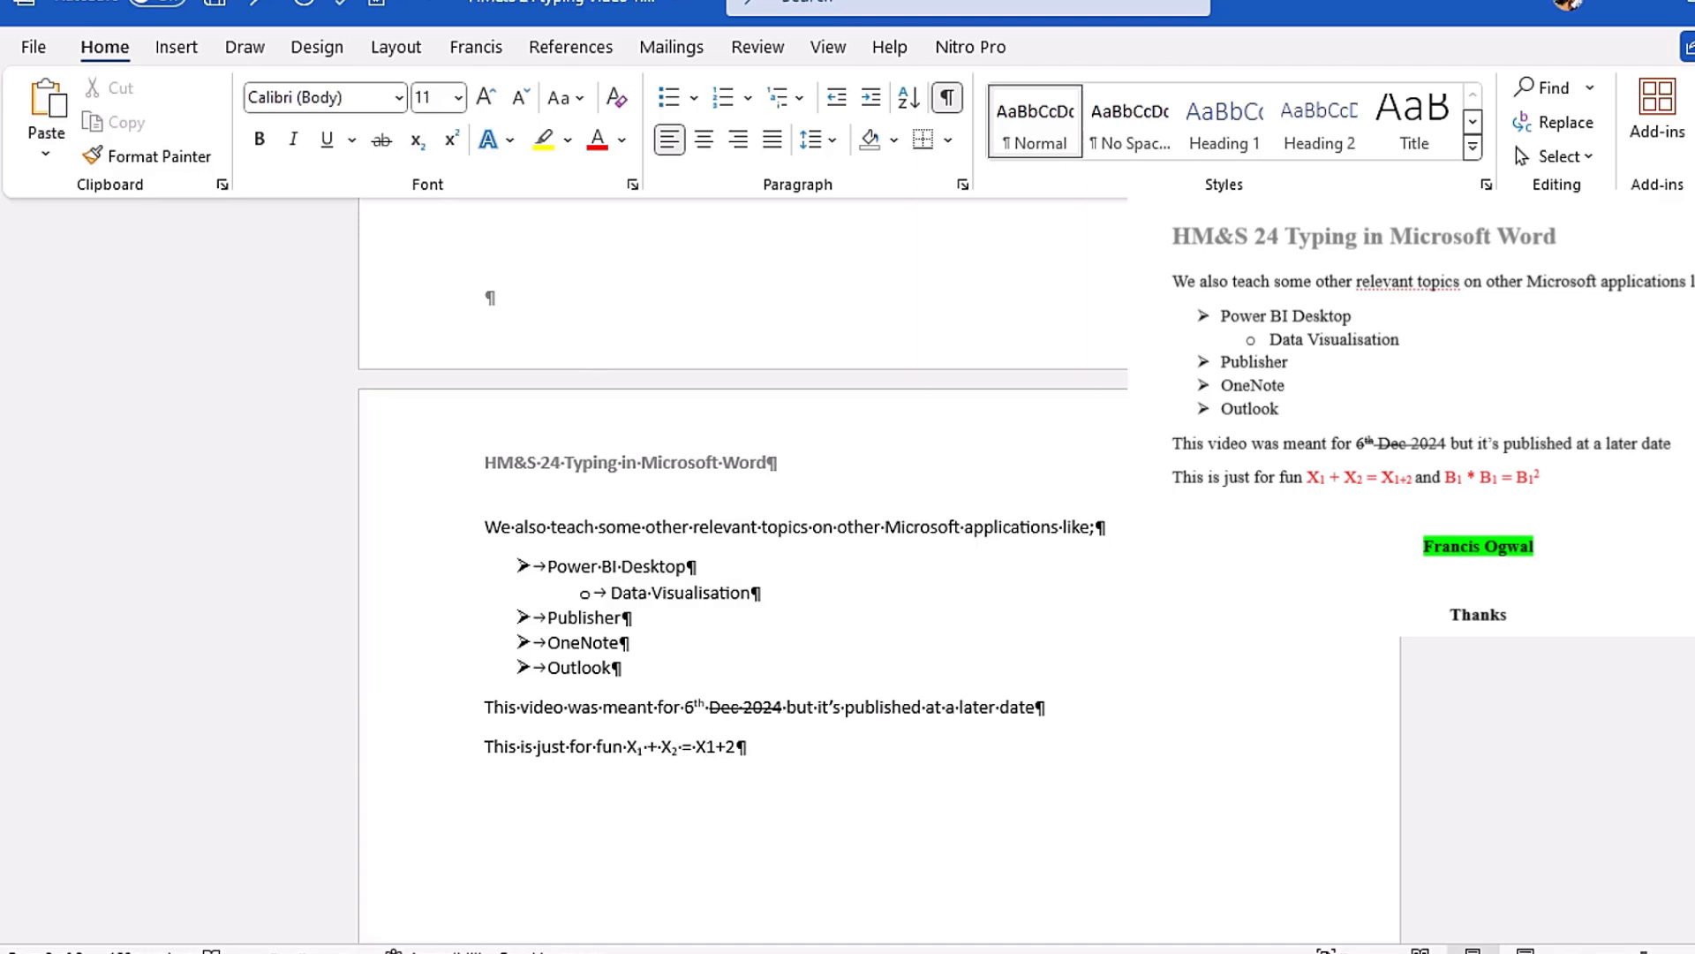
pyautogui.press('shift')
pyautogui.hotkey('shift', 'Right')
pyautogui.hotkey('shift', 'Right')
pyautogui.hotkey('shift', 'Right')
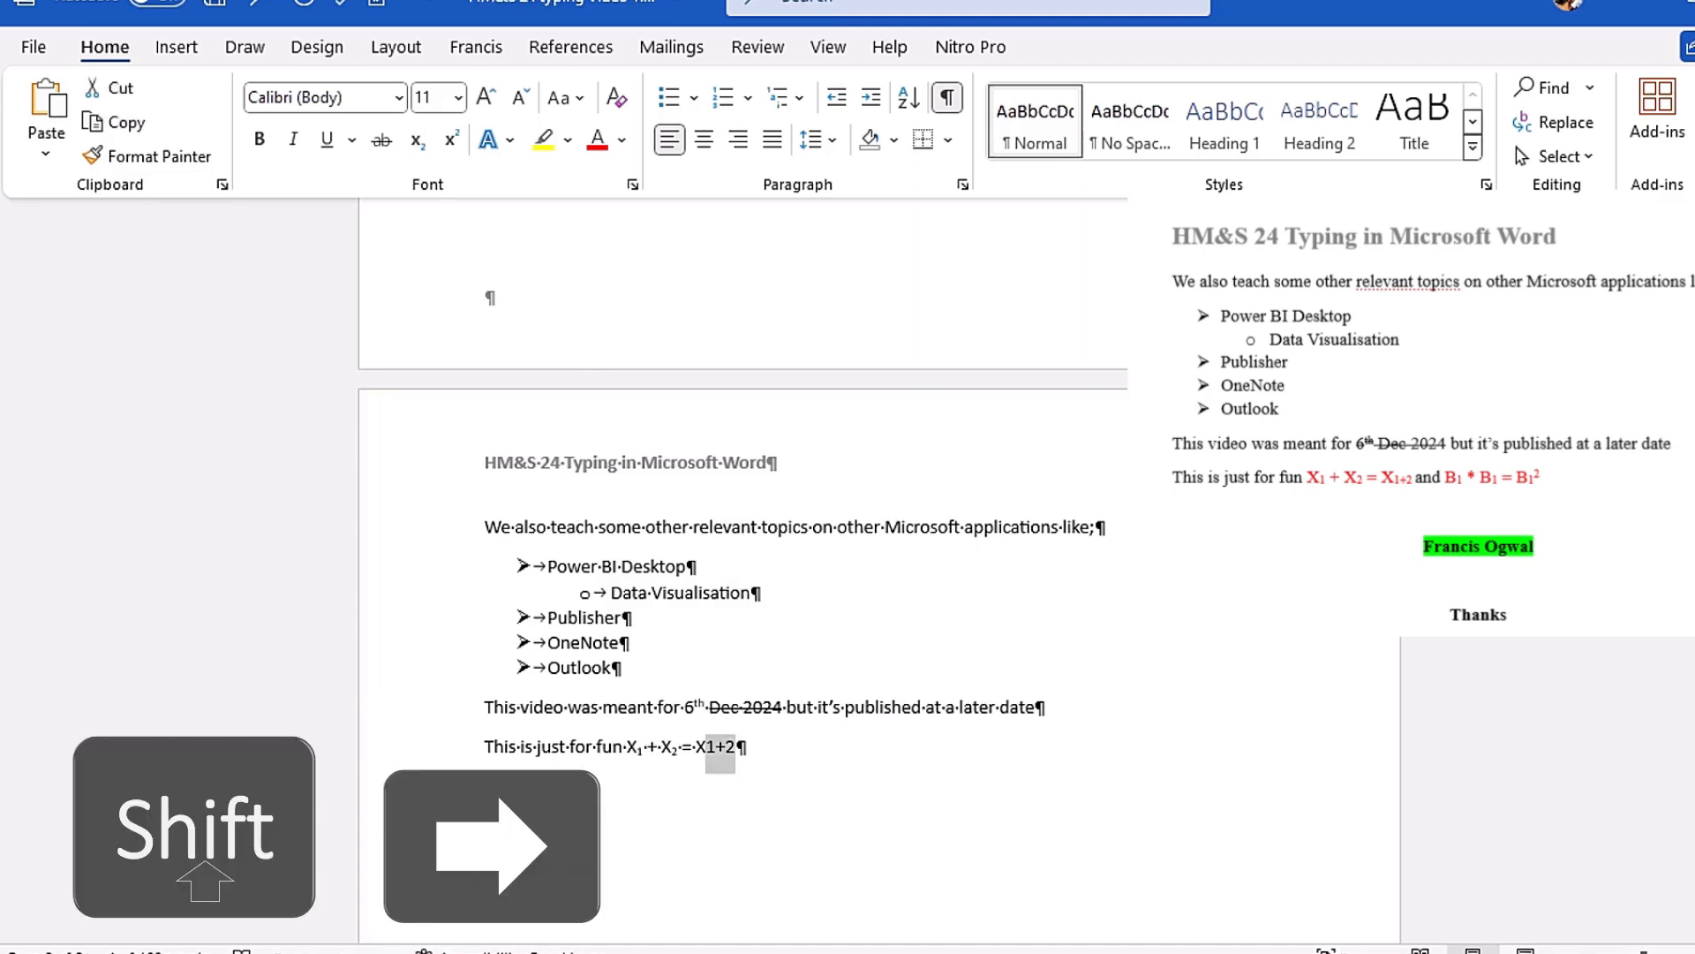
pyautogui.click(415, 142)
pyautogui.click(787, 707)
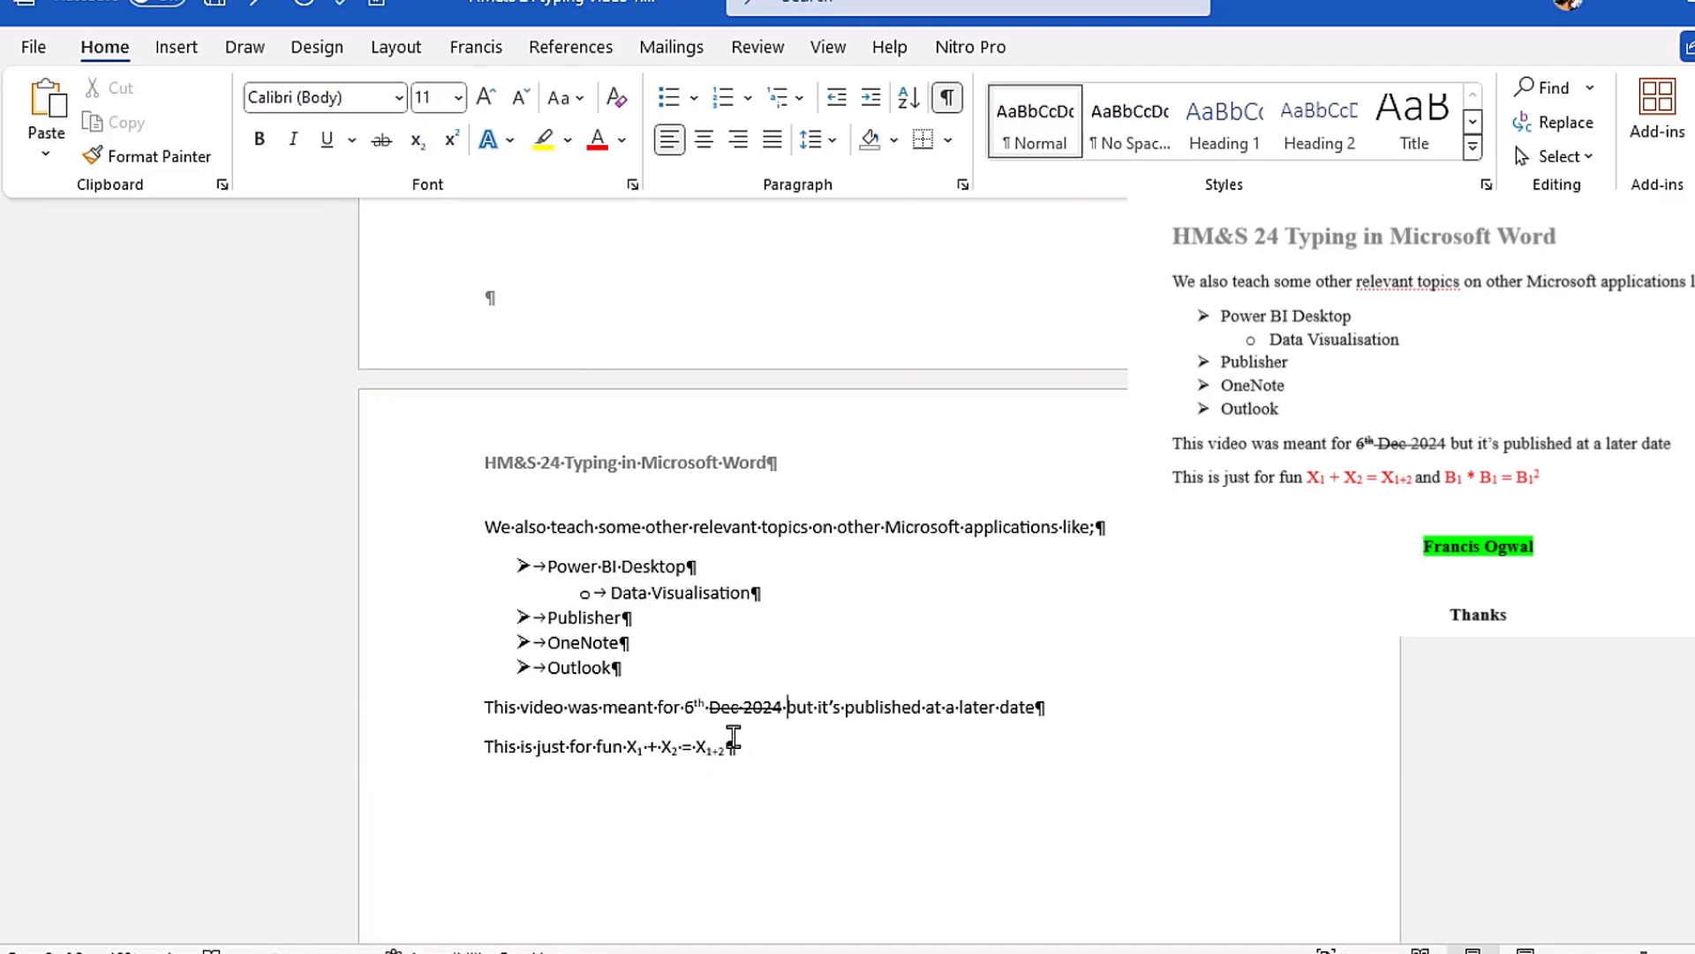
# Step: Append "and B1*B1=B12" in regular, non-subscript text after the first equation
pyautogui.click(734, 748)
pyautogui.click(416, 140)
pyautogui.write('and B1*')
pyautogui.write('1=B12')
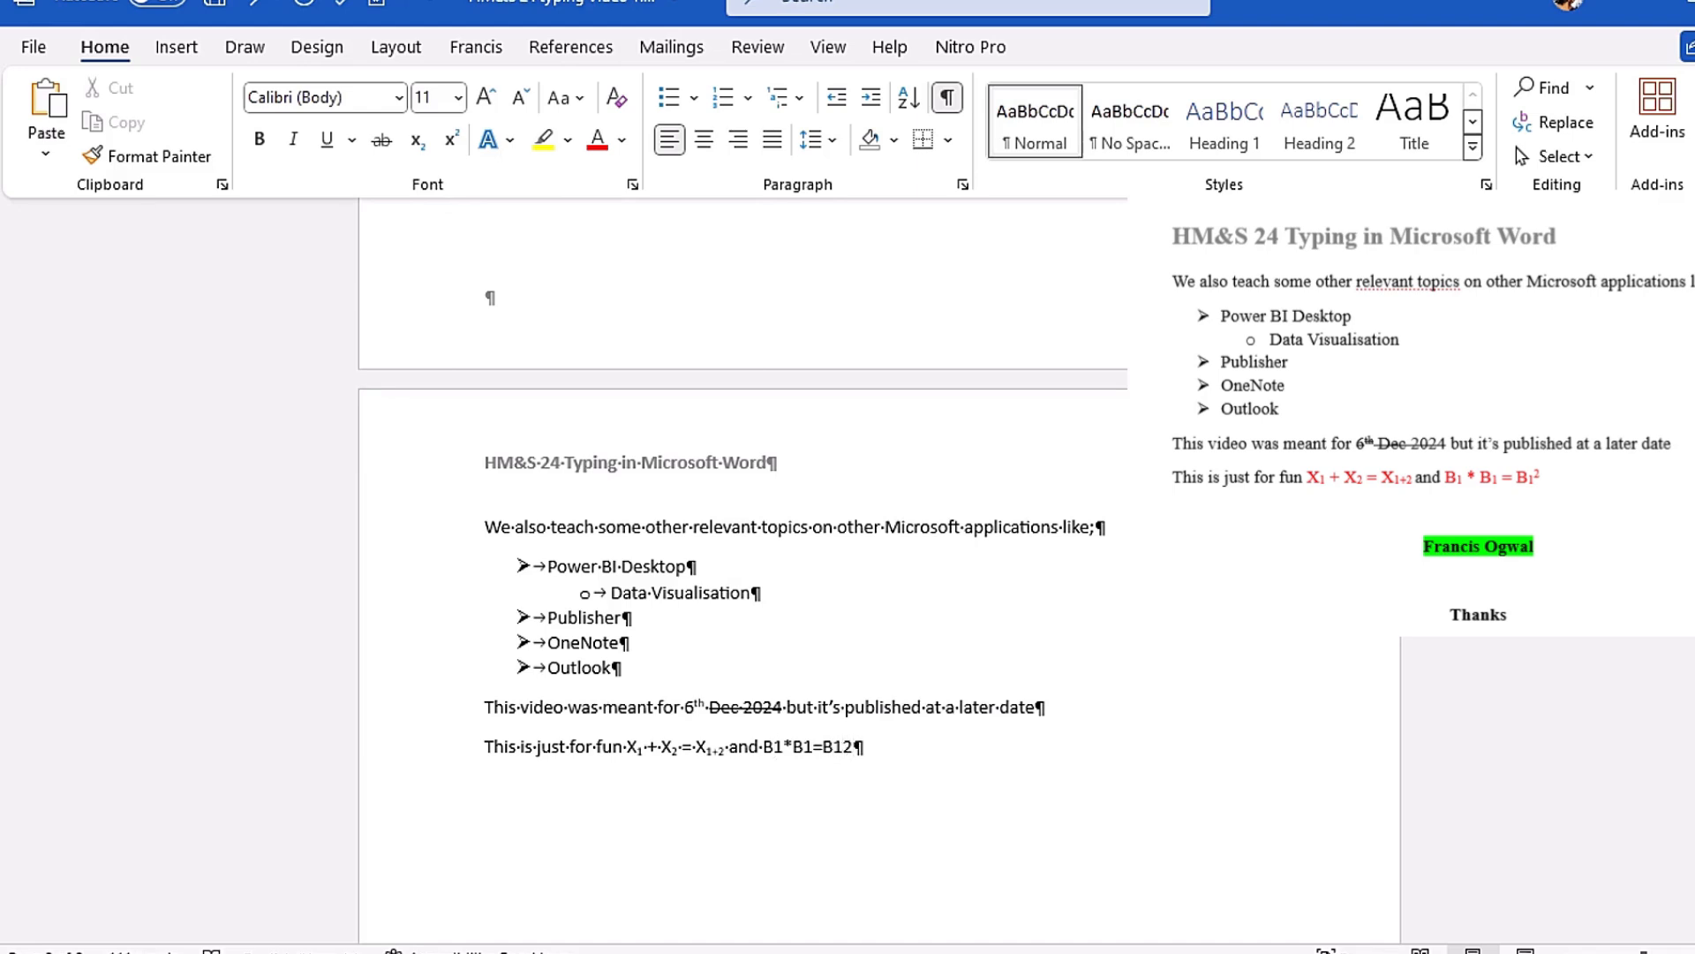
# Step: Format the 1 in both B1 factors before the second equation's equals sign as subscript
pyautogui.hotkey('shift', 'Right')
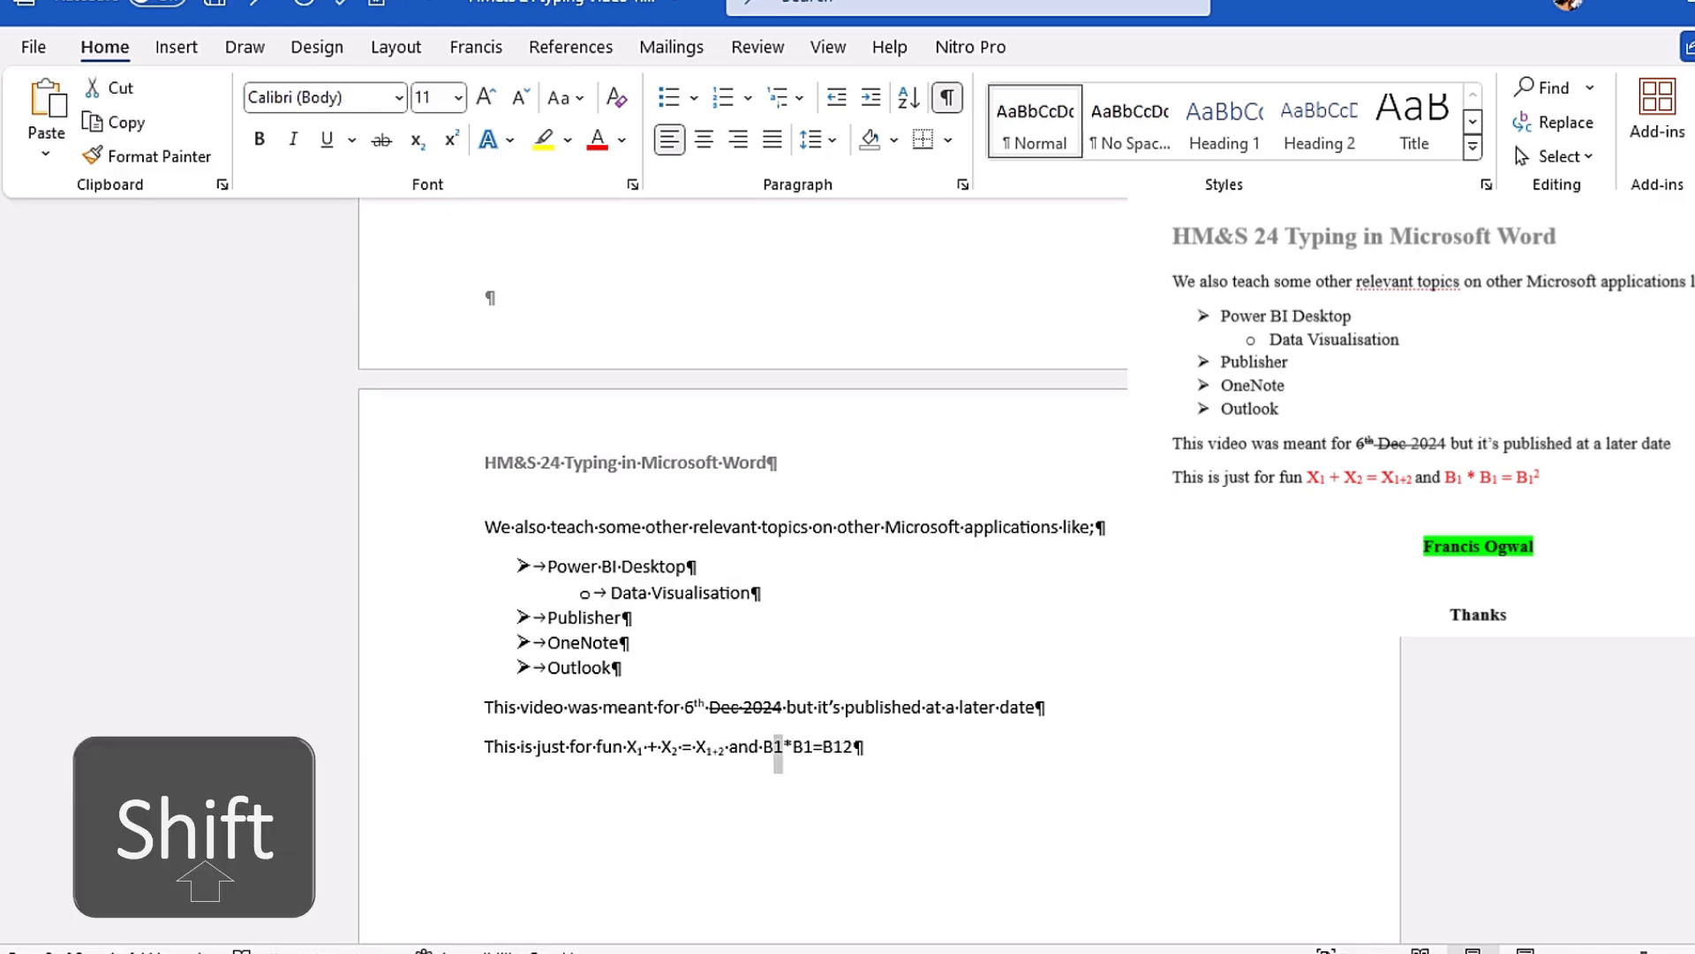
pyautogui.click(416, 140)
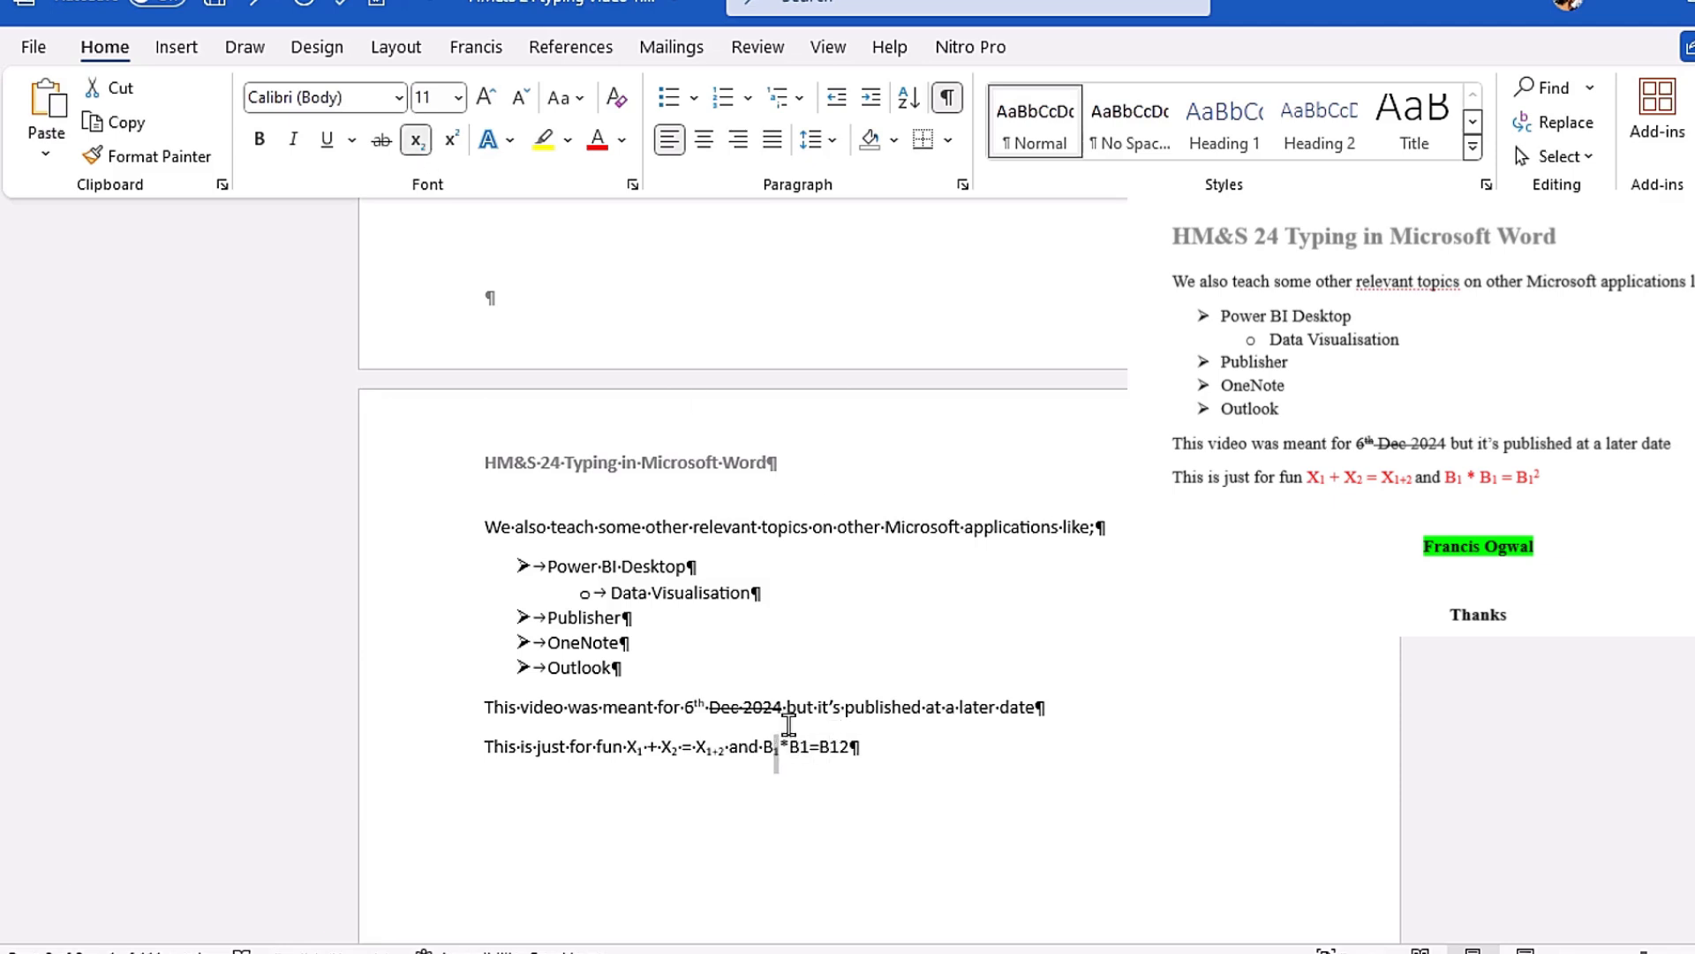
pyautogui.click(800, 747)
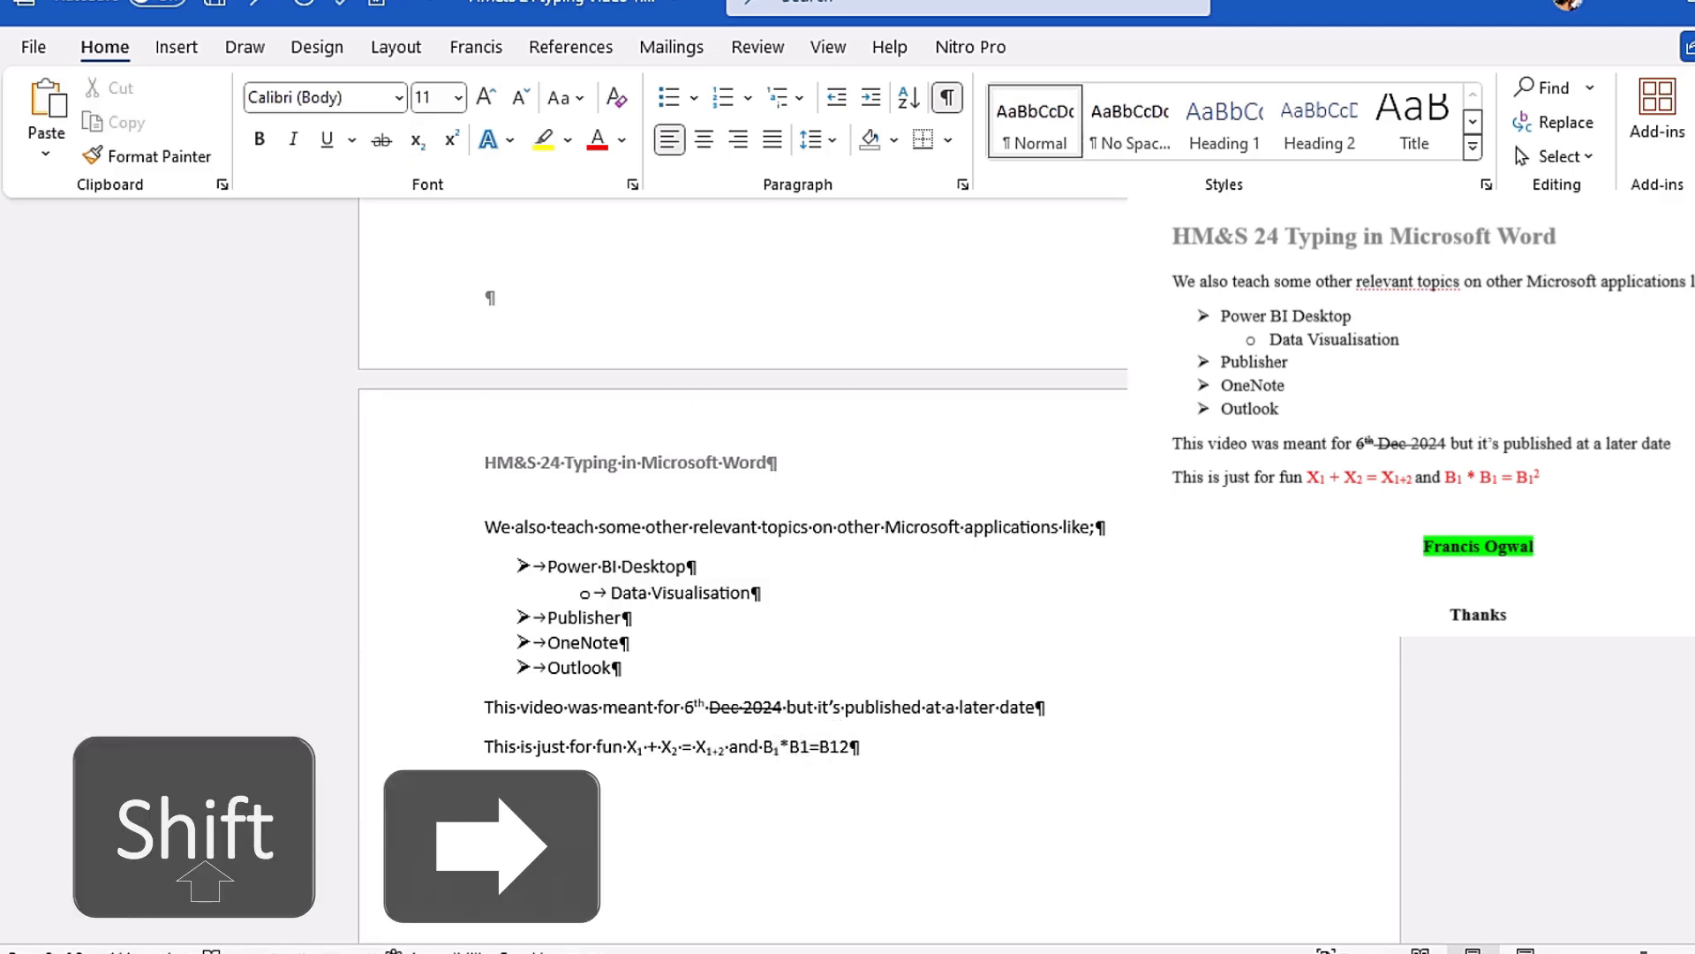
pyautogui.hotkey('shift', 'Right')
pyautogui.click(416, 140)
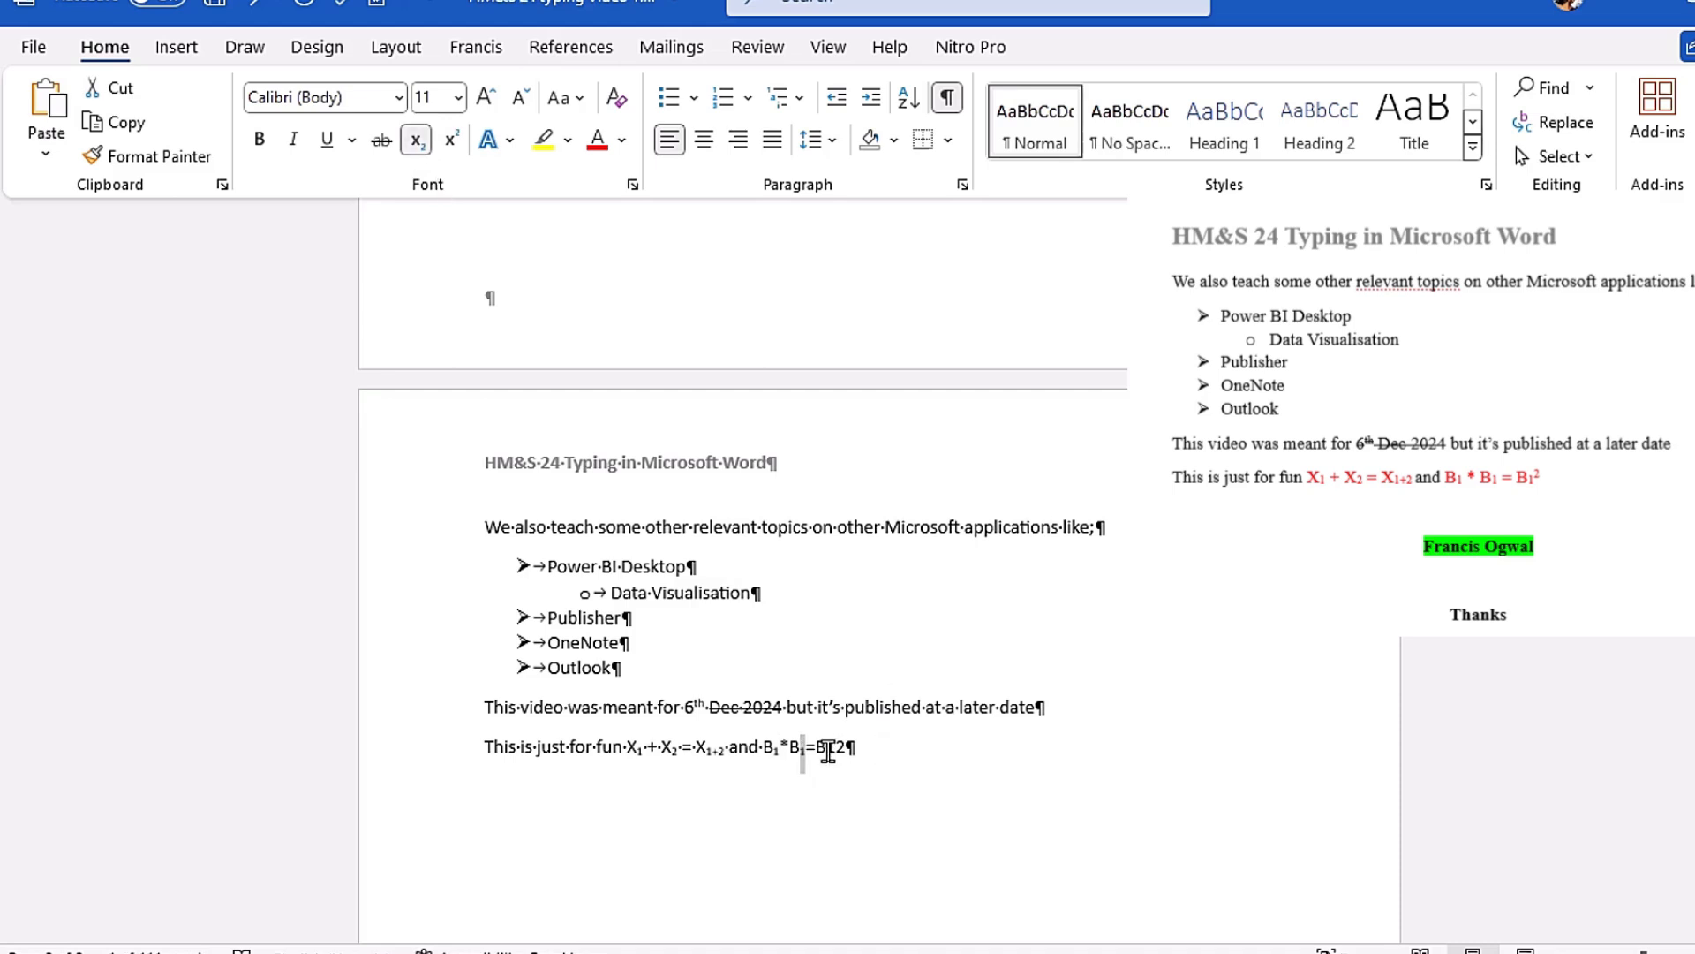
# Step: In the second equation's final term, B12, format the 1 as subscript and the 2 as superscript
pyautogui.click(829, 748)
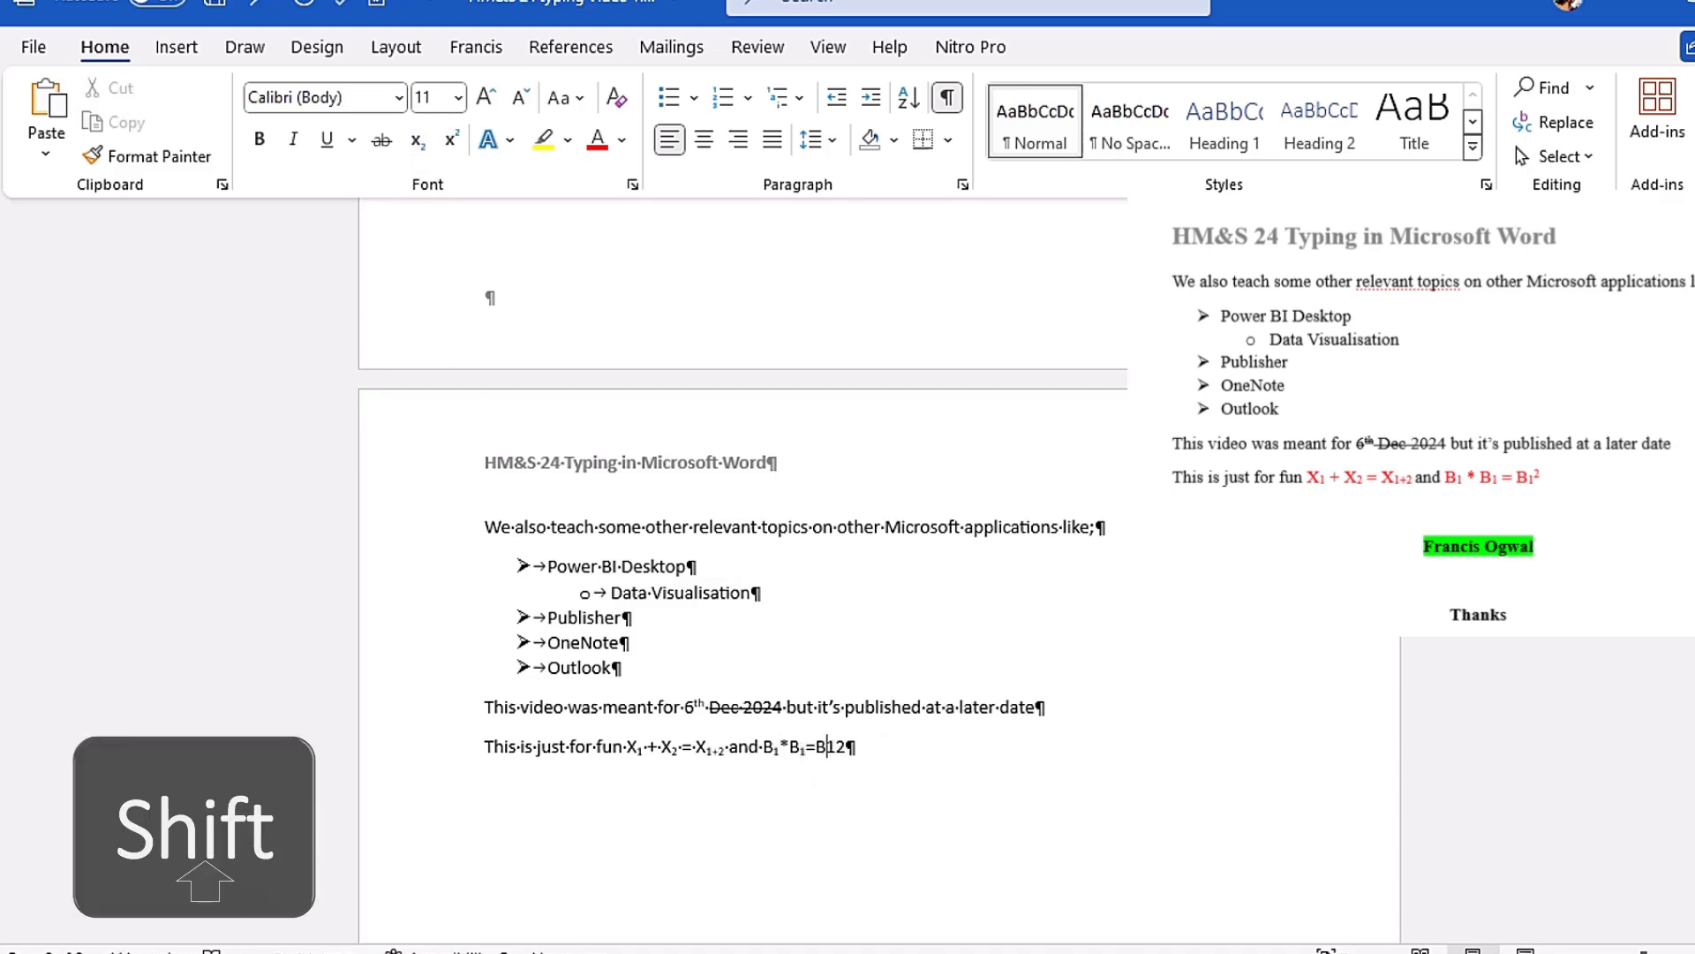
pyautogui.hotkey('shift', 'Right')
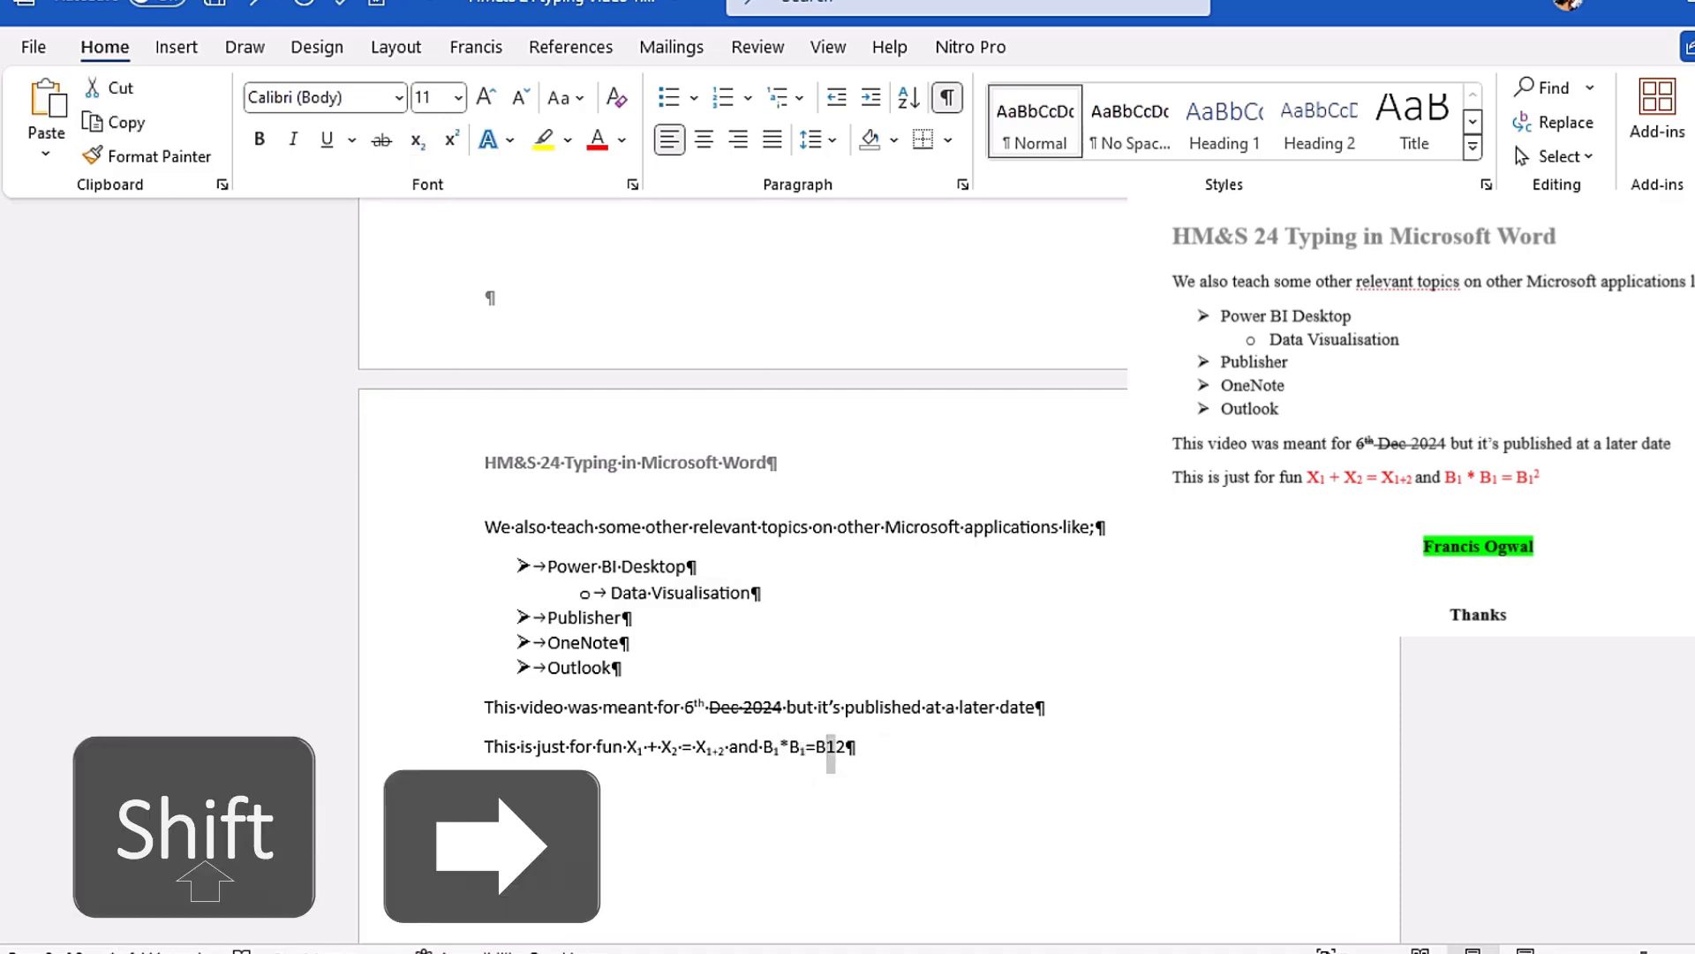
pyautogui.click(417, 143)
pyautogui.press('Right')
pyautogui.hotkey('shift', 'Right')
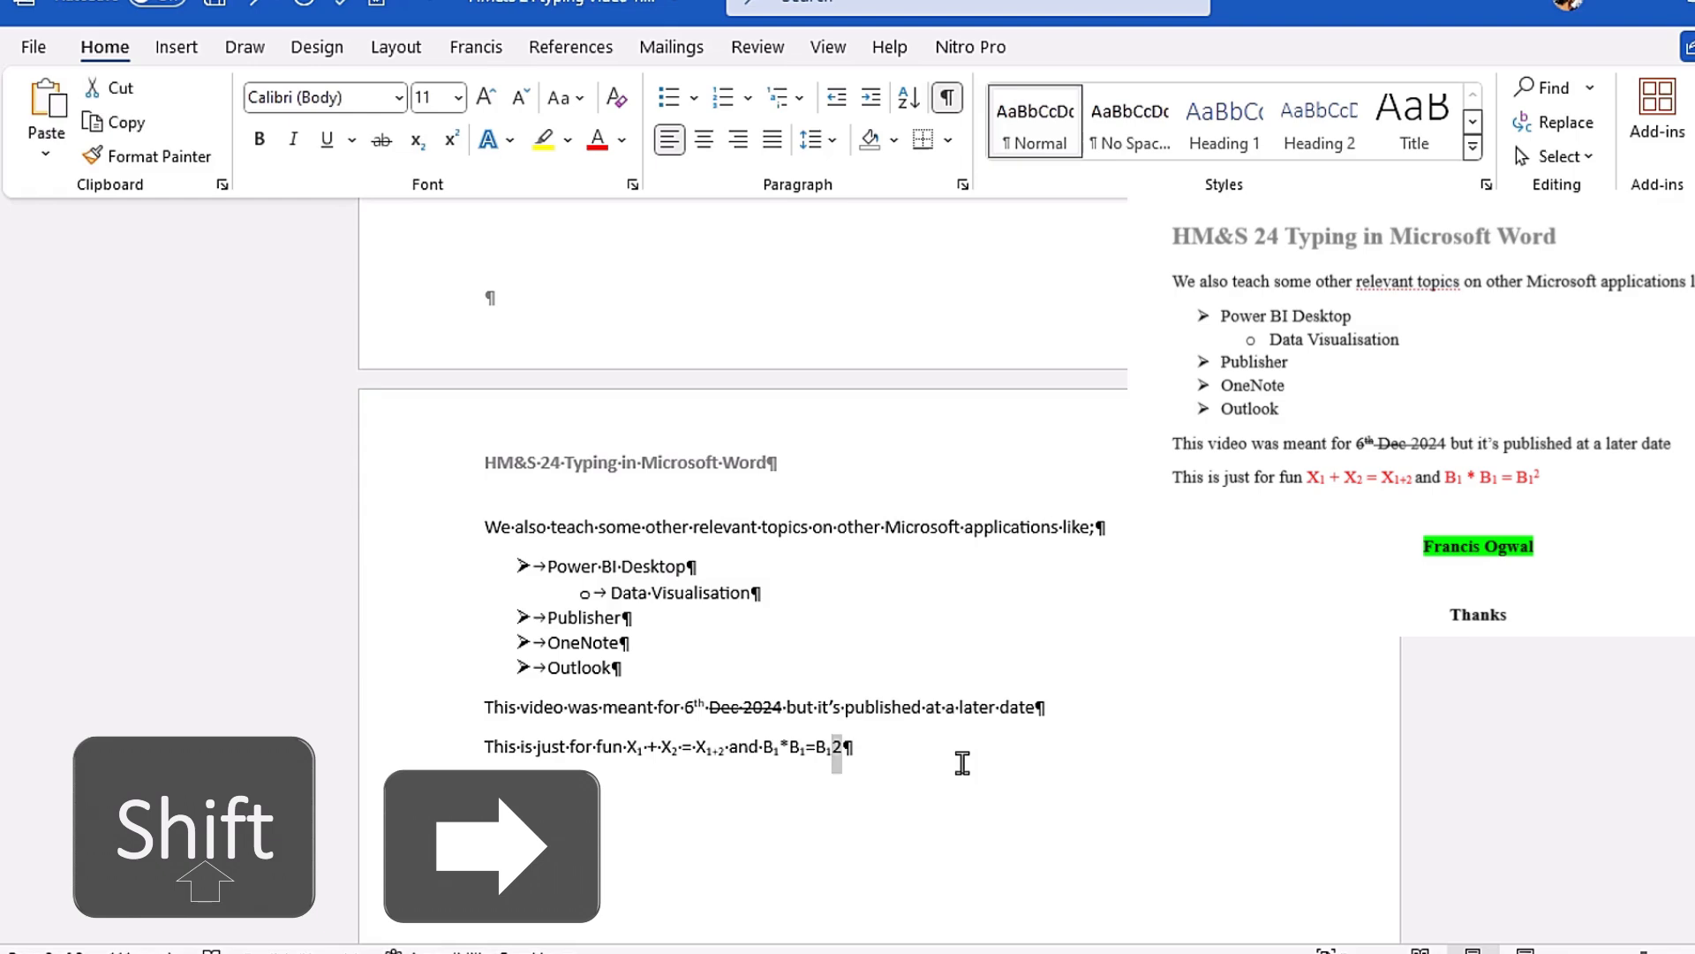
pyautogui.click(451, 141)
pyautogui.click(976, 764)
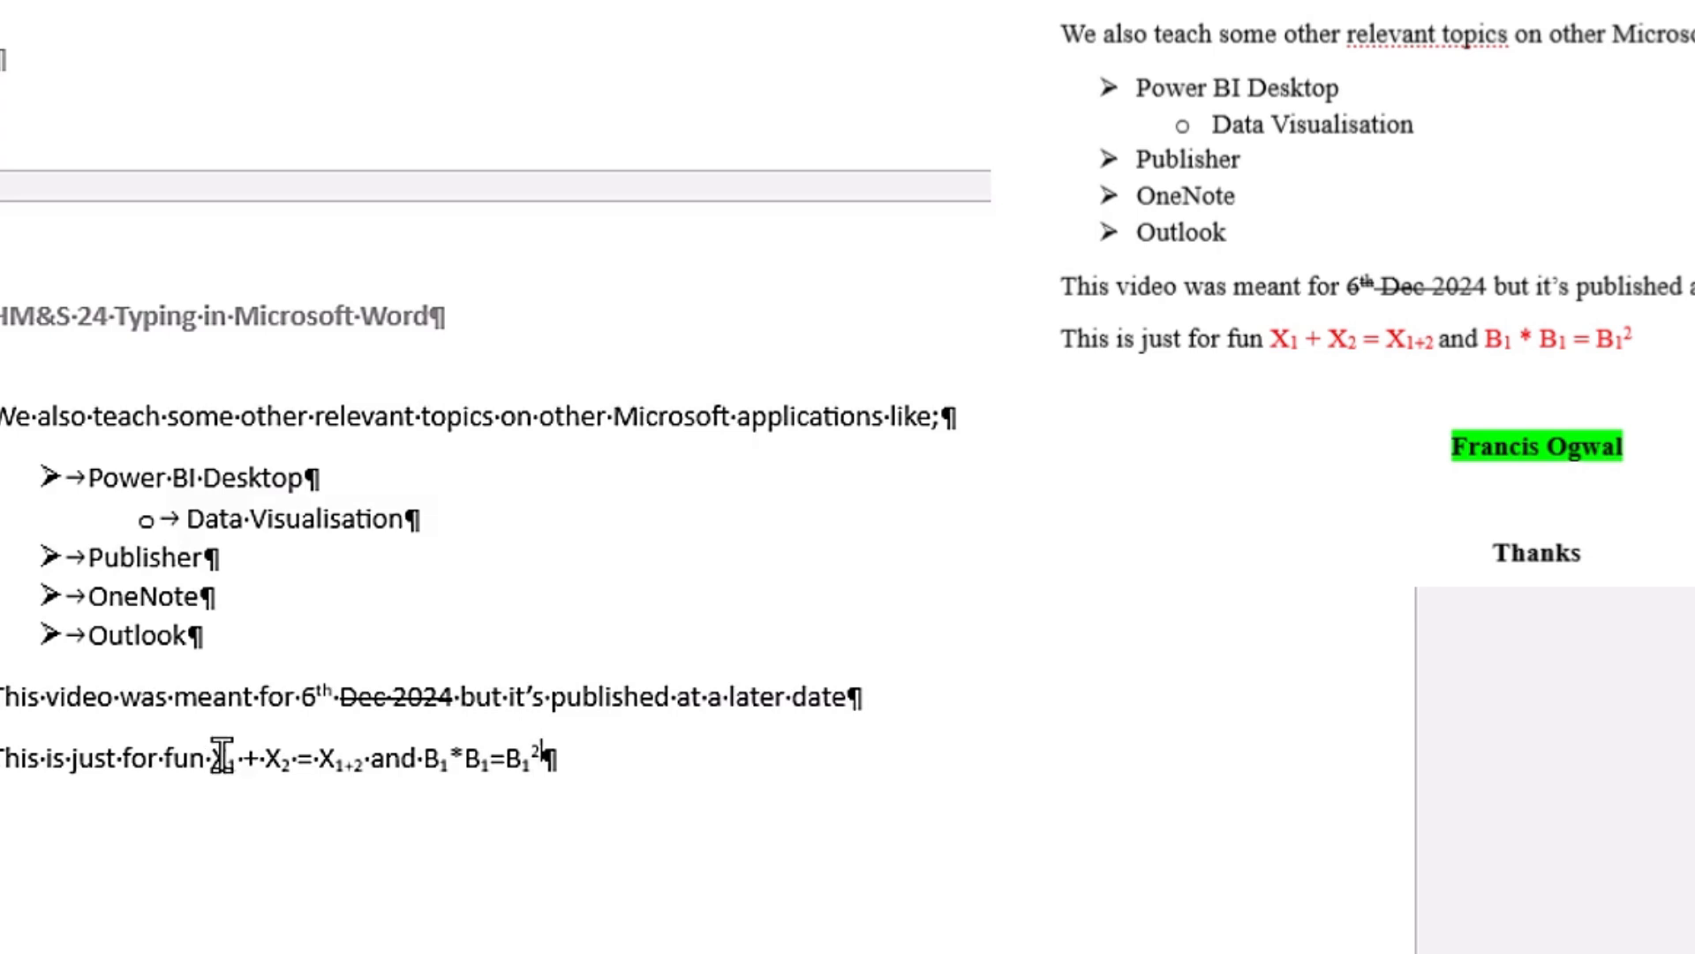
# Step: Colour both equations red together, leaving the word "and" between them in its original colour
pyautogui.moveTo(213, 757); pyautogui.dragTo(363, 760)
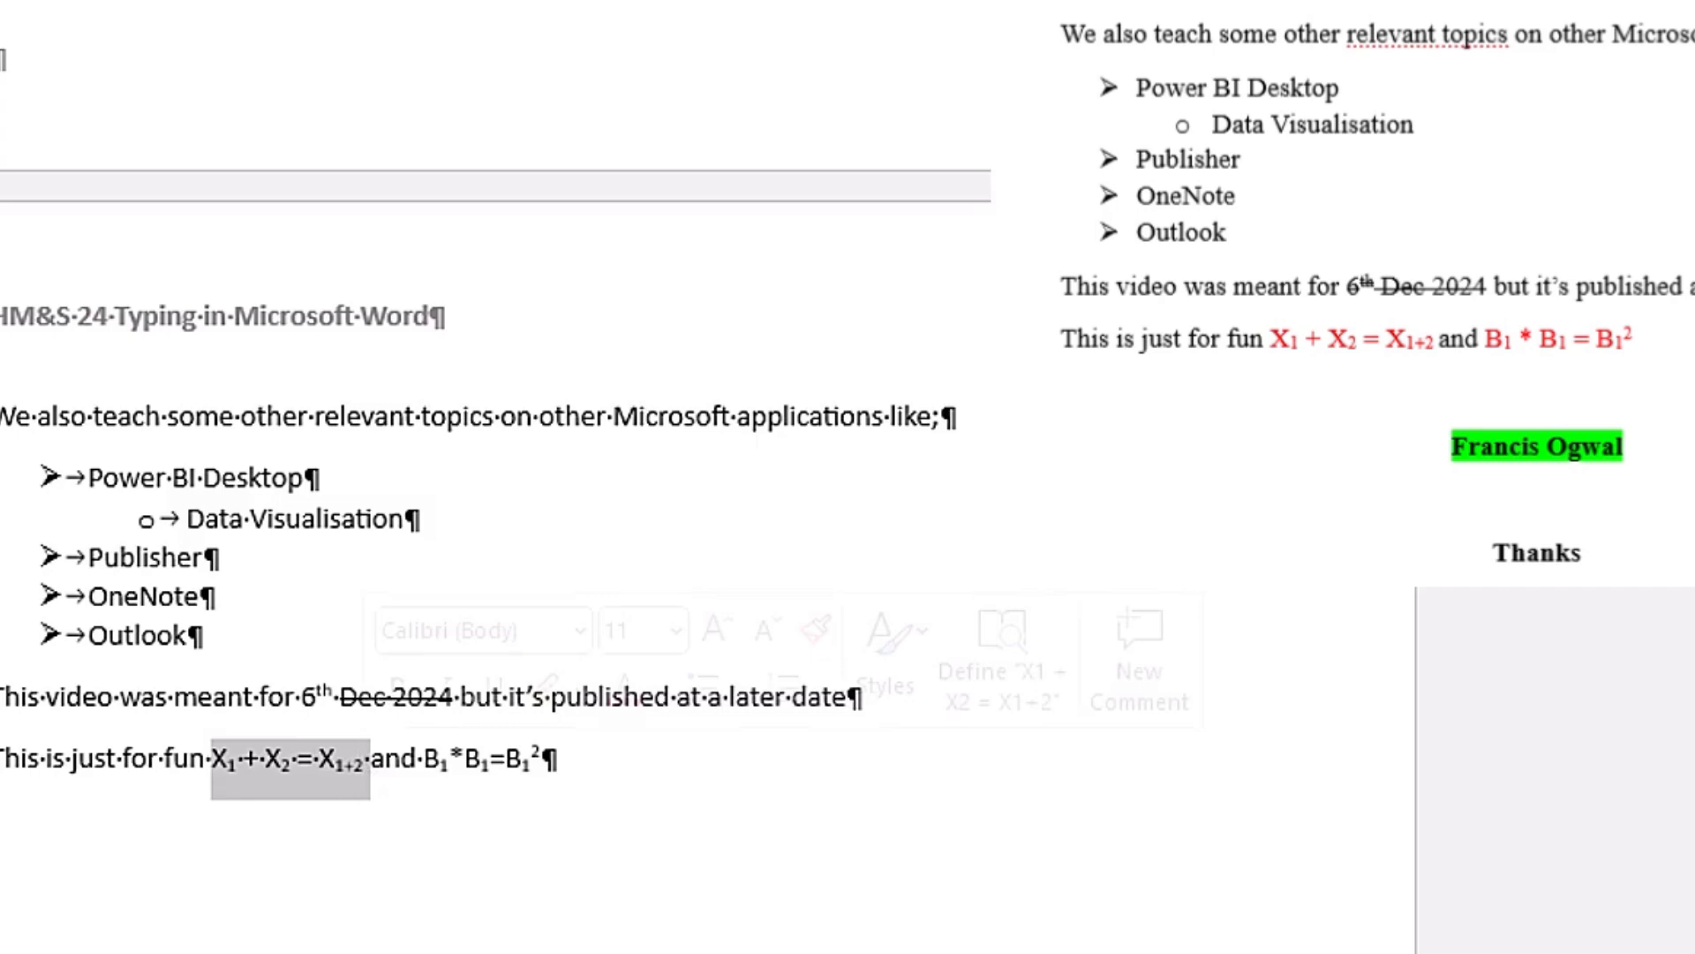
pyautogui.press('ctrl')
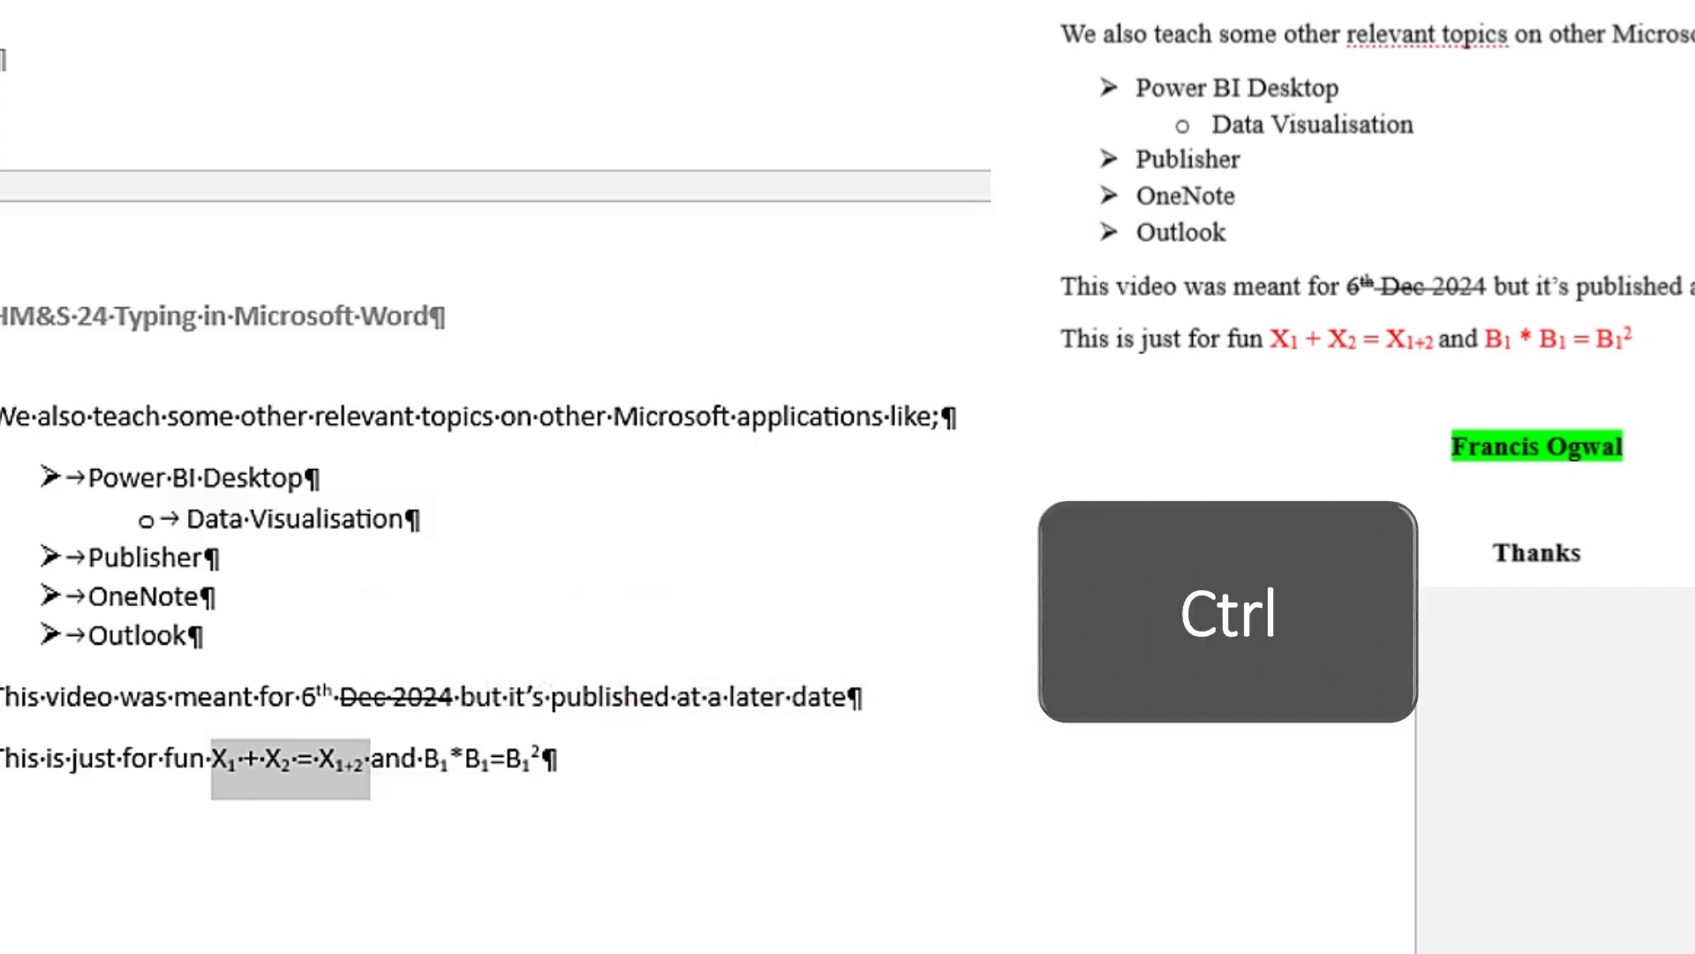
pyautogui.moveTo(424, 759); pyautogui.dragTo(553, 760)
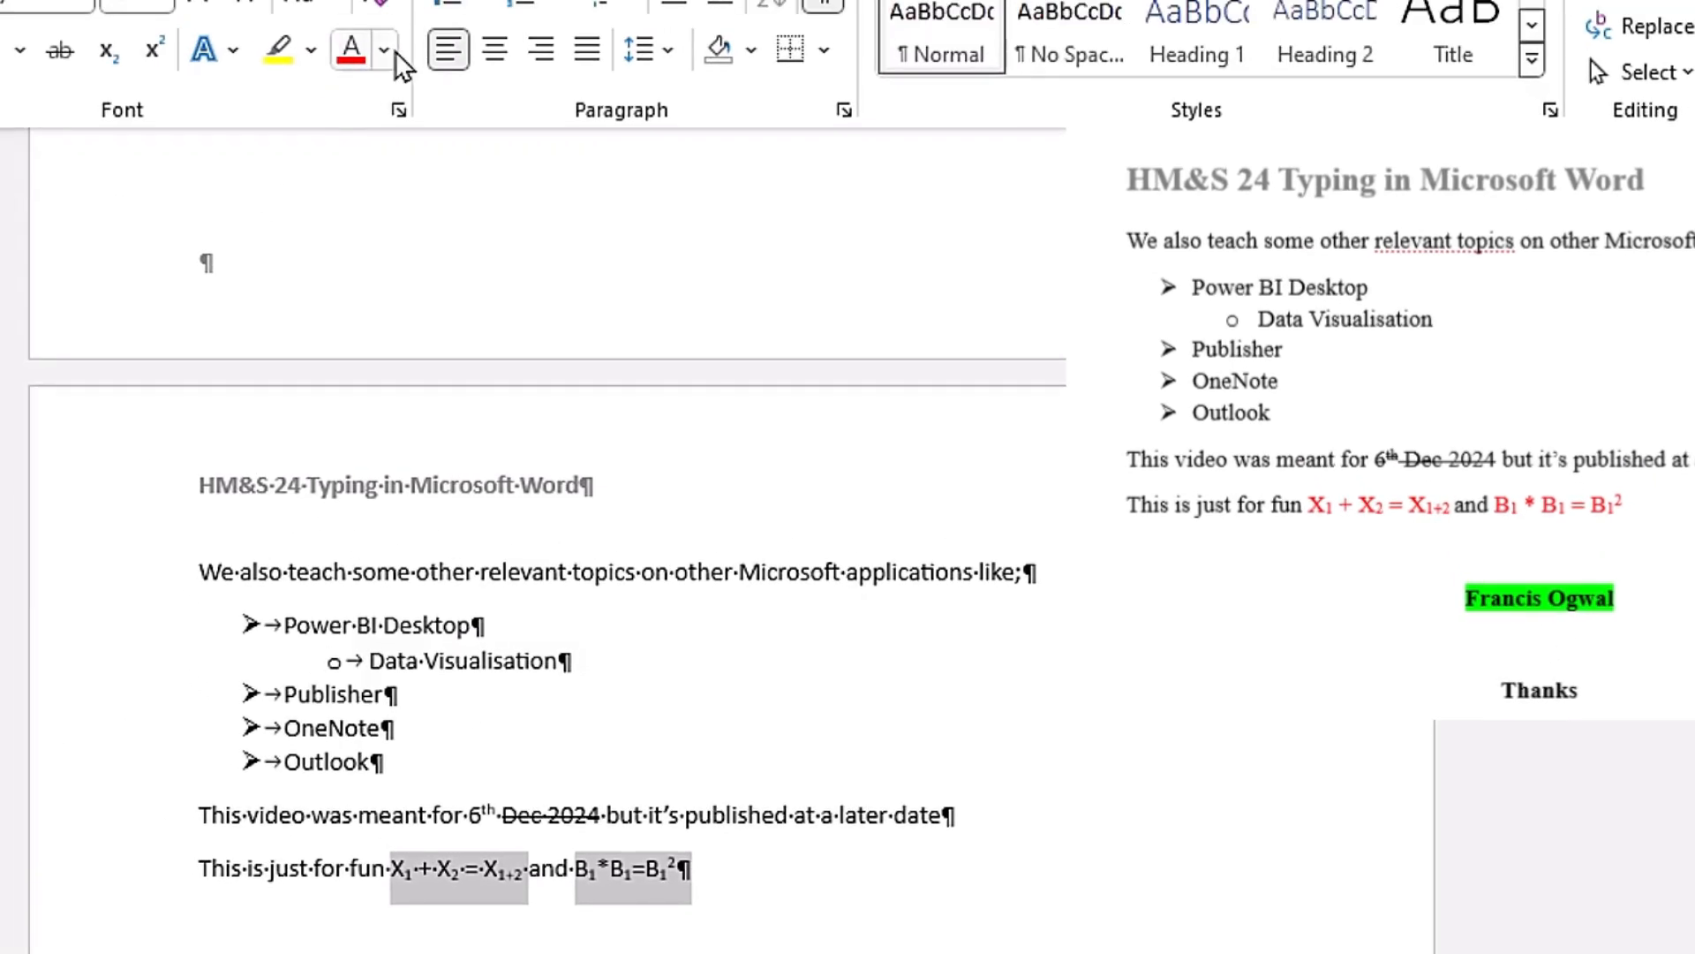
pyautogui.click(381, 51)
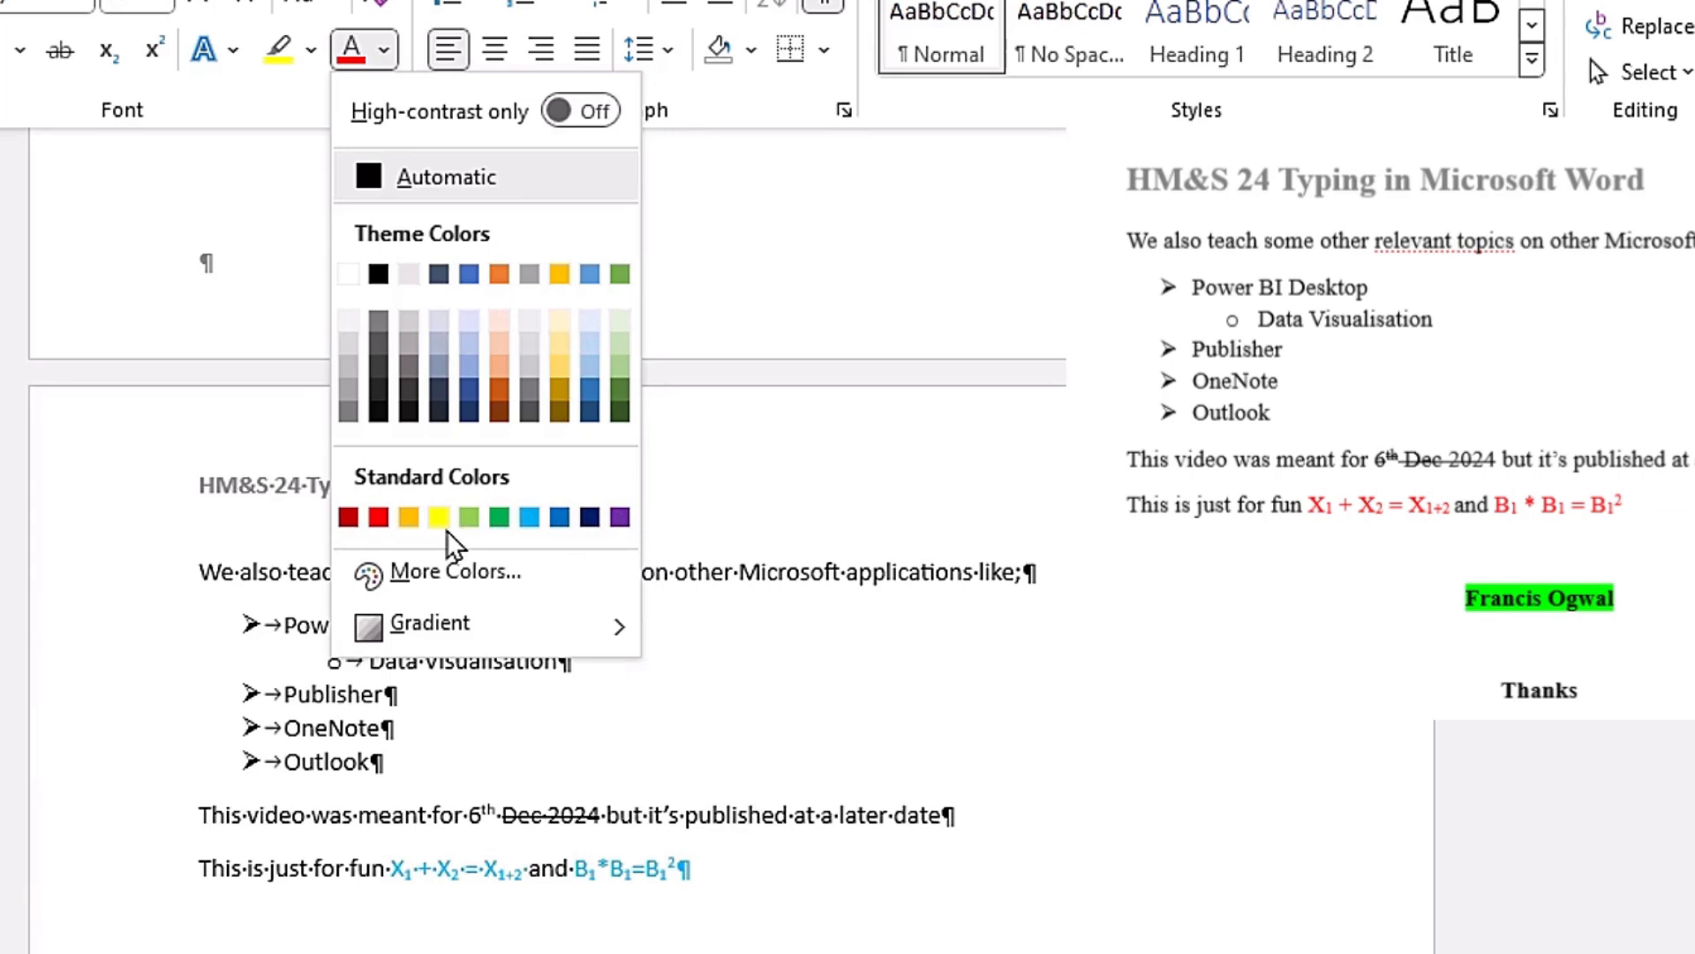
pyautogui.click(379, 518)
# Step: Start a new paragraph below the equations and set its font colour to Automatic
pyautogui.scroll(-1, 360, 265)
pyautogui.press('Return')
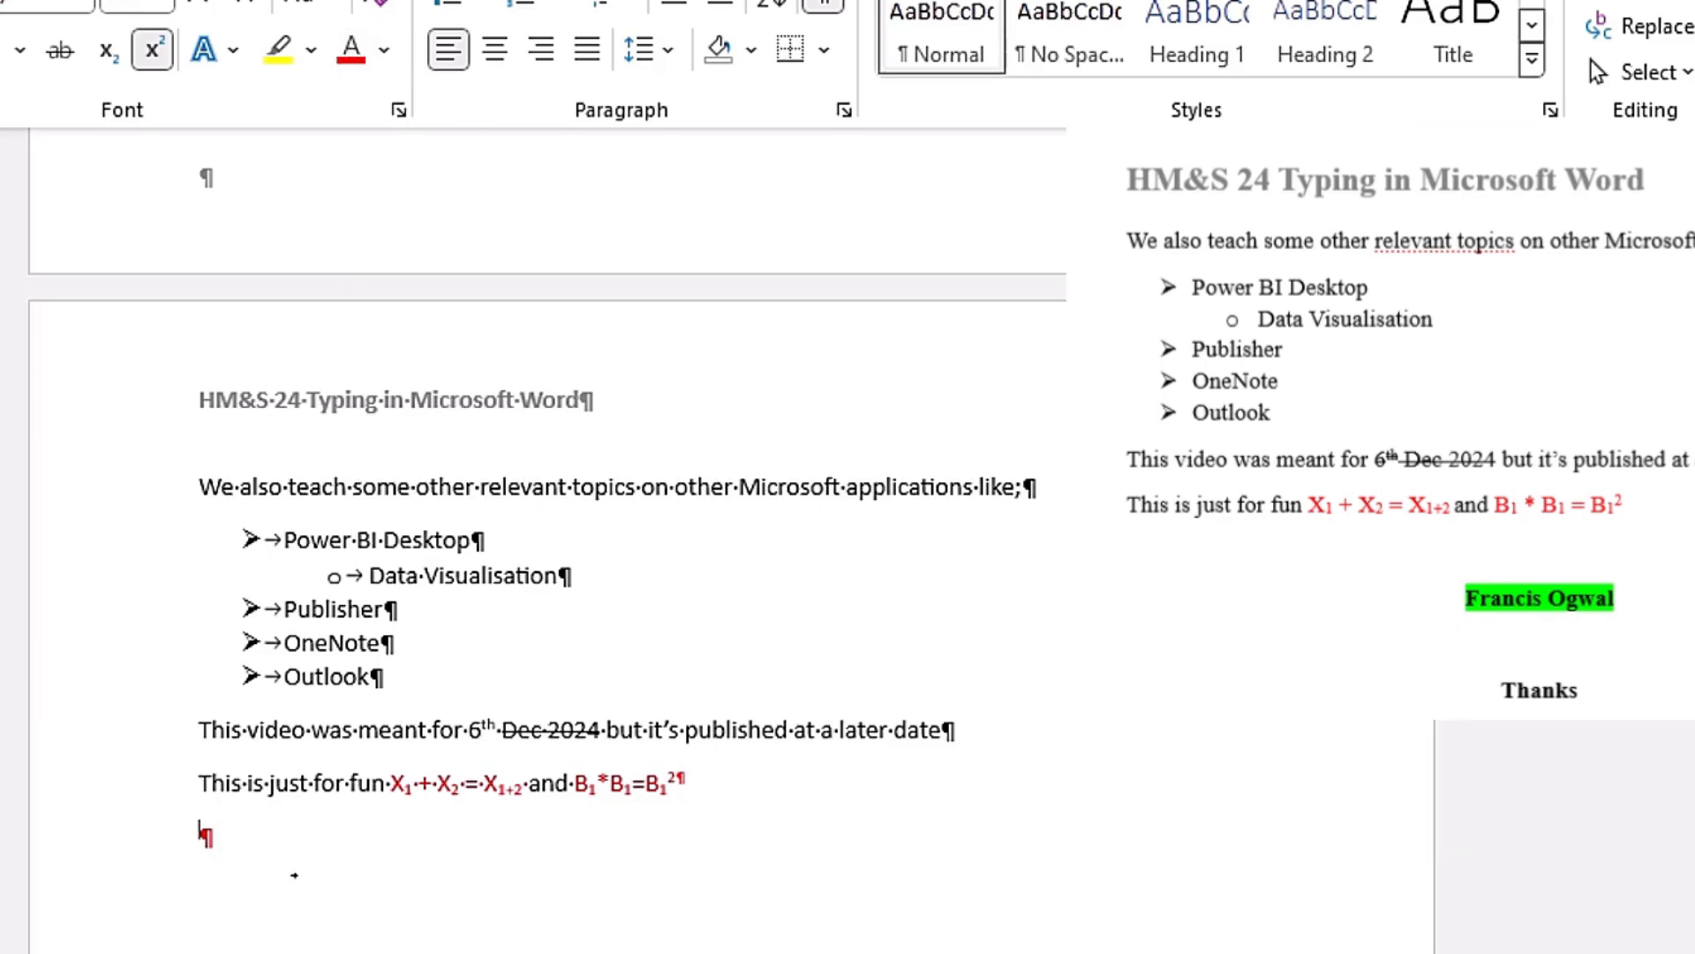
pyautogui.click(386, 51)
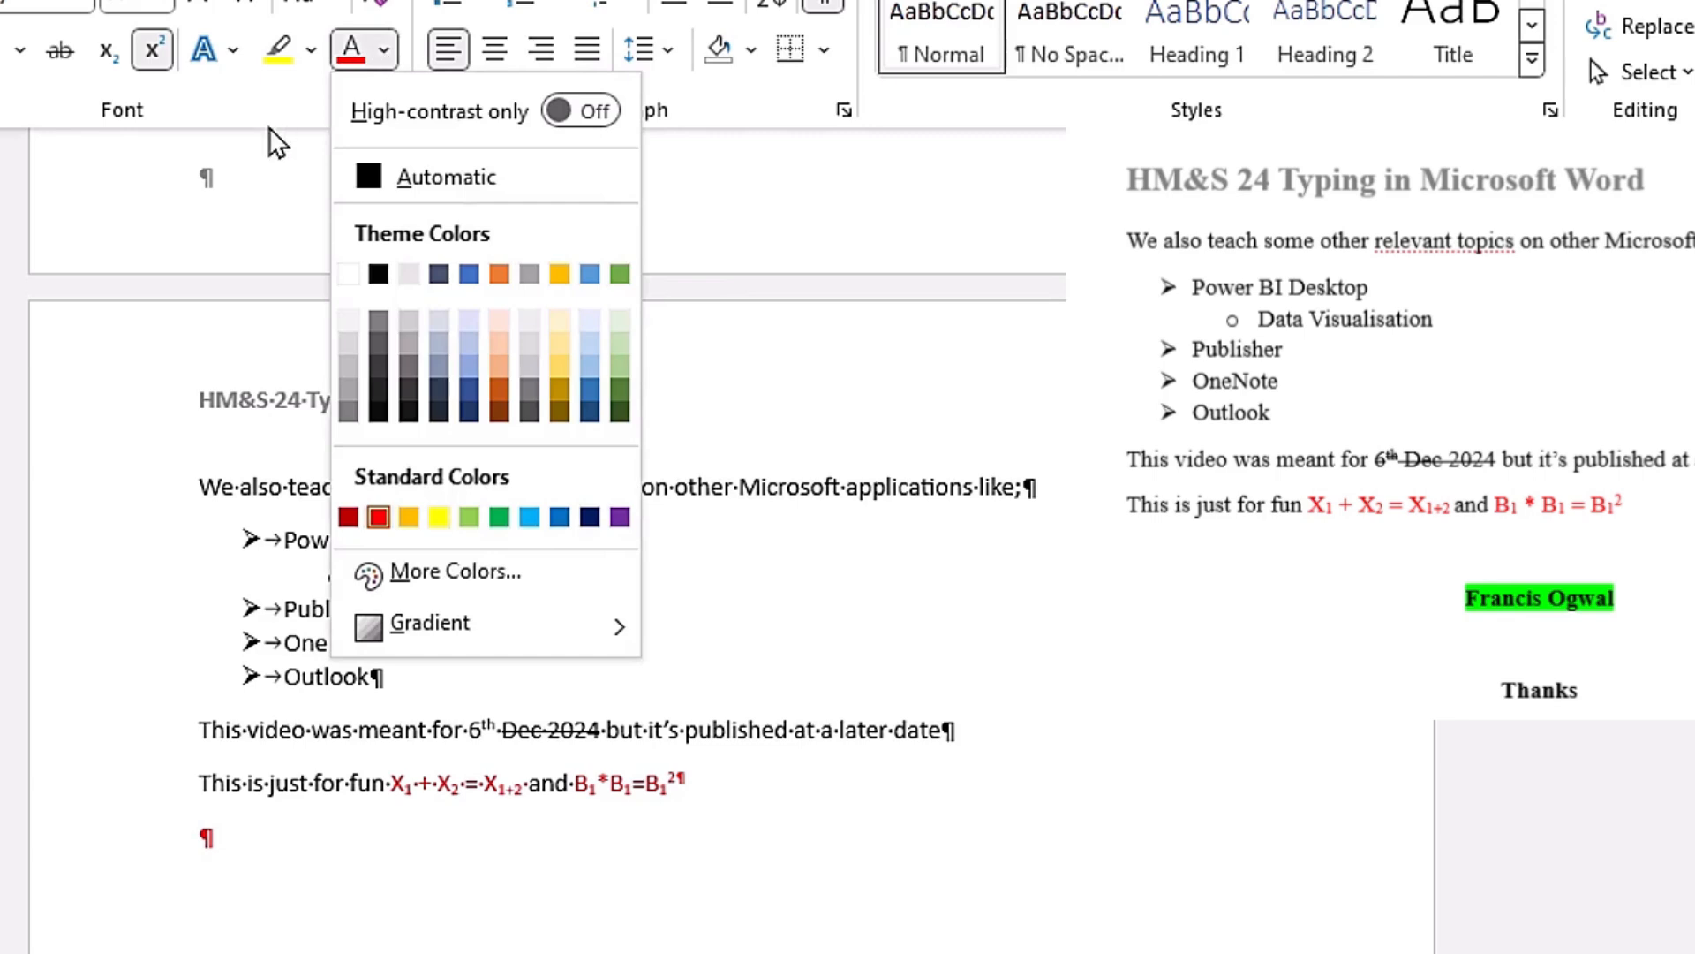
pyautogui.click(466, 173)
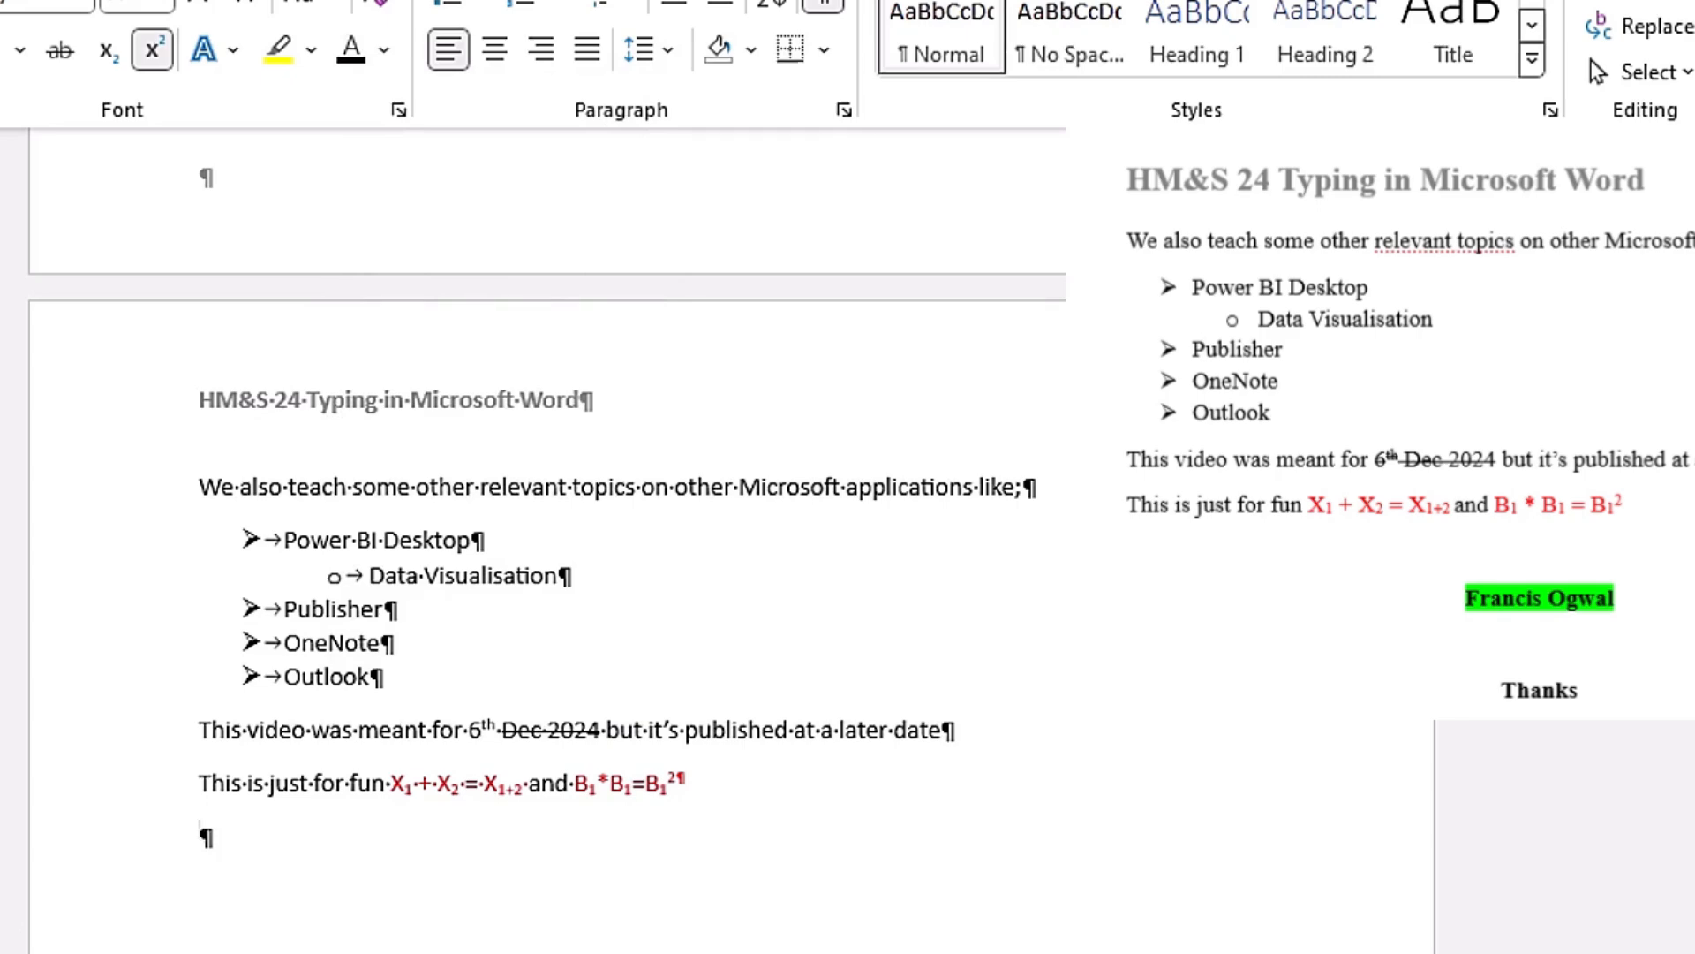
# Step: Enter the author's full name in the new paragraph as regular text without superscript
pyautogui.write('Francis')
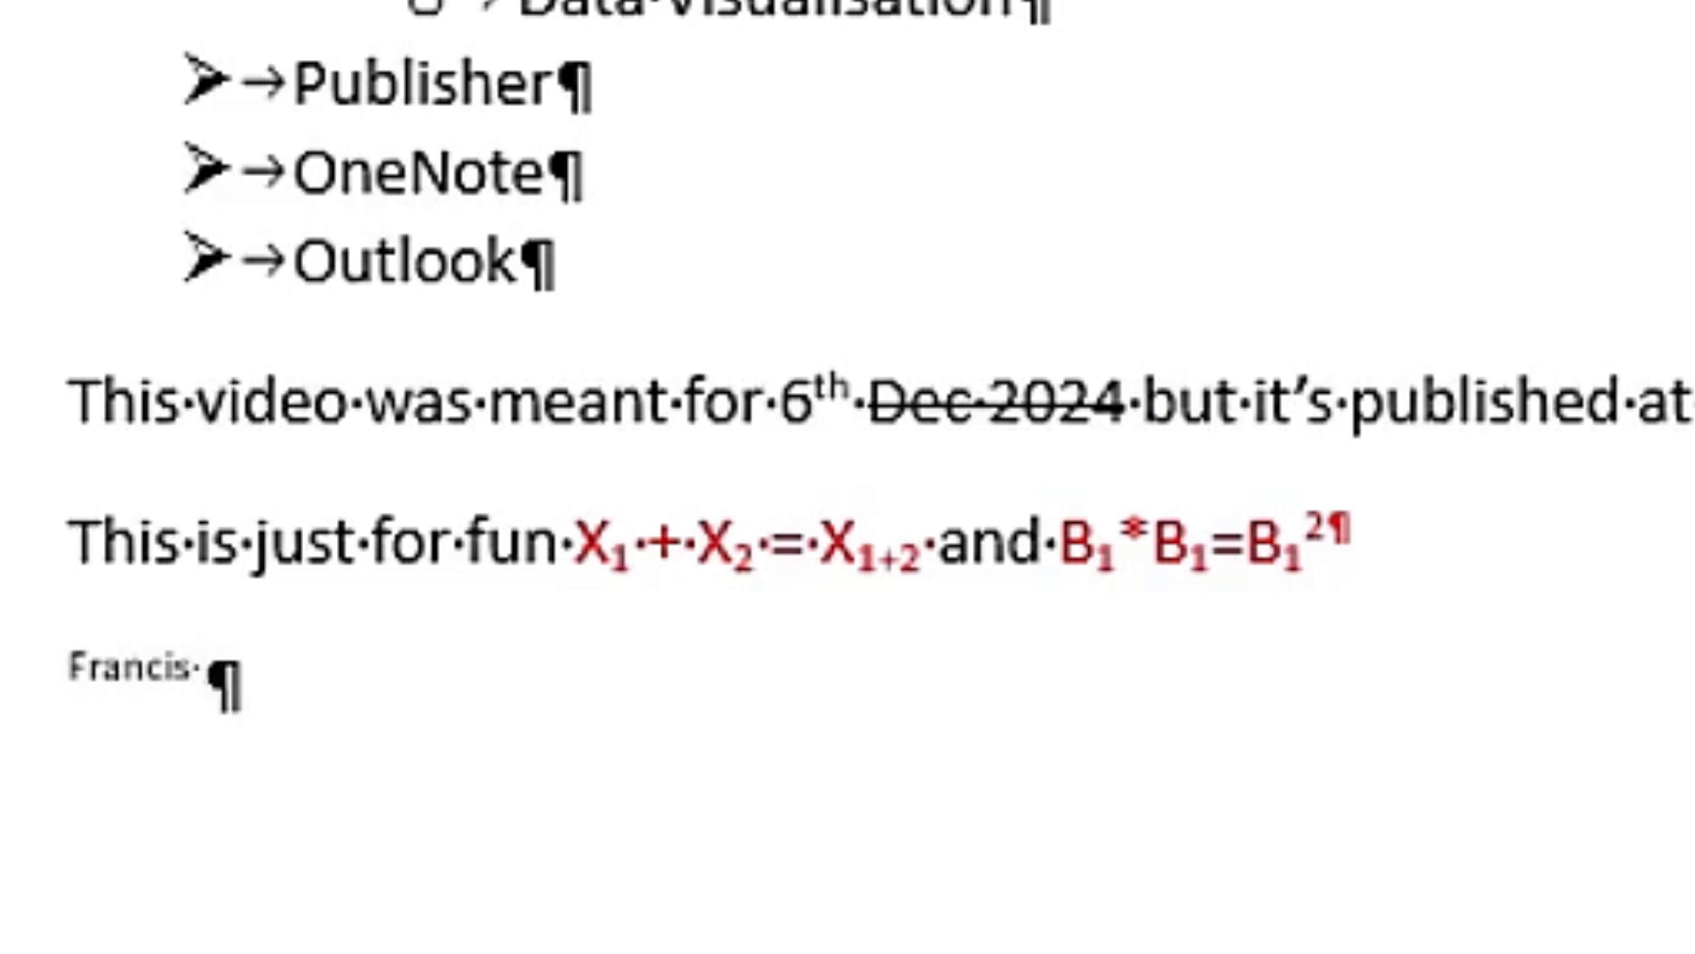
pyautogui.hotkey('ctrl', 'BackSpace')
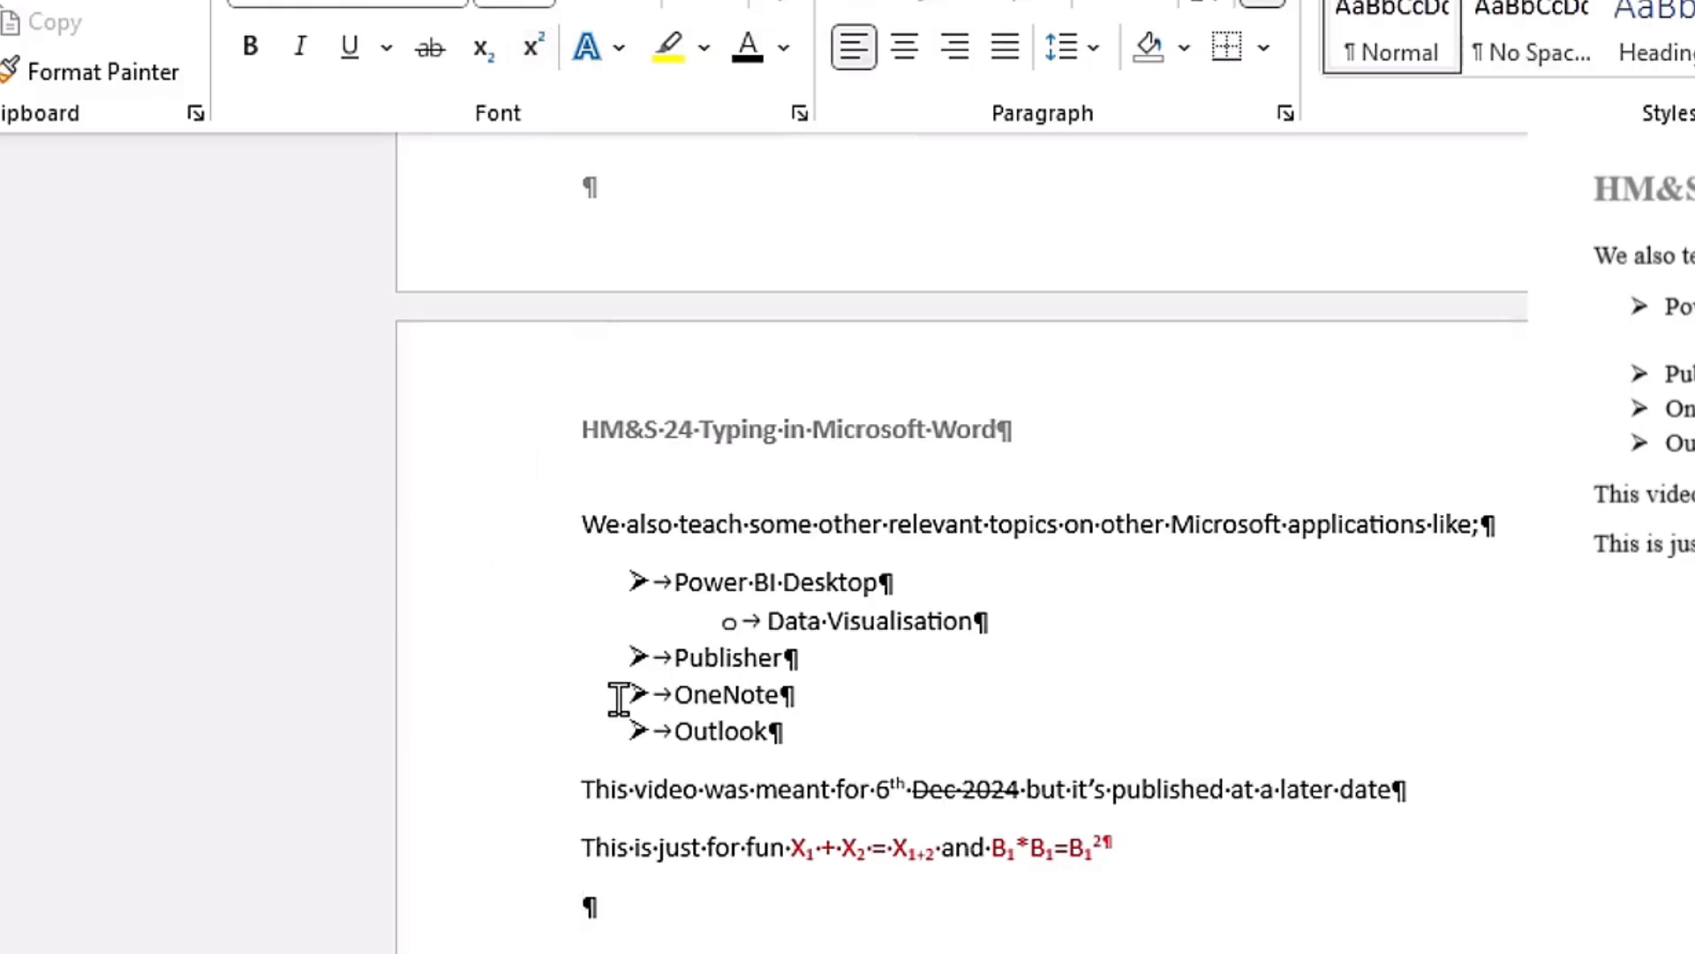
pyautogui.write('Francis')
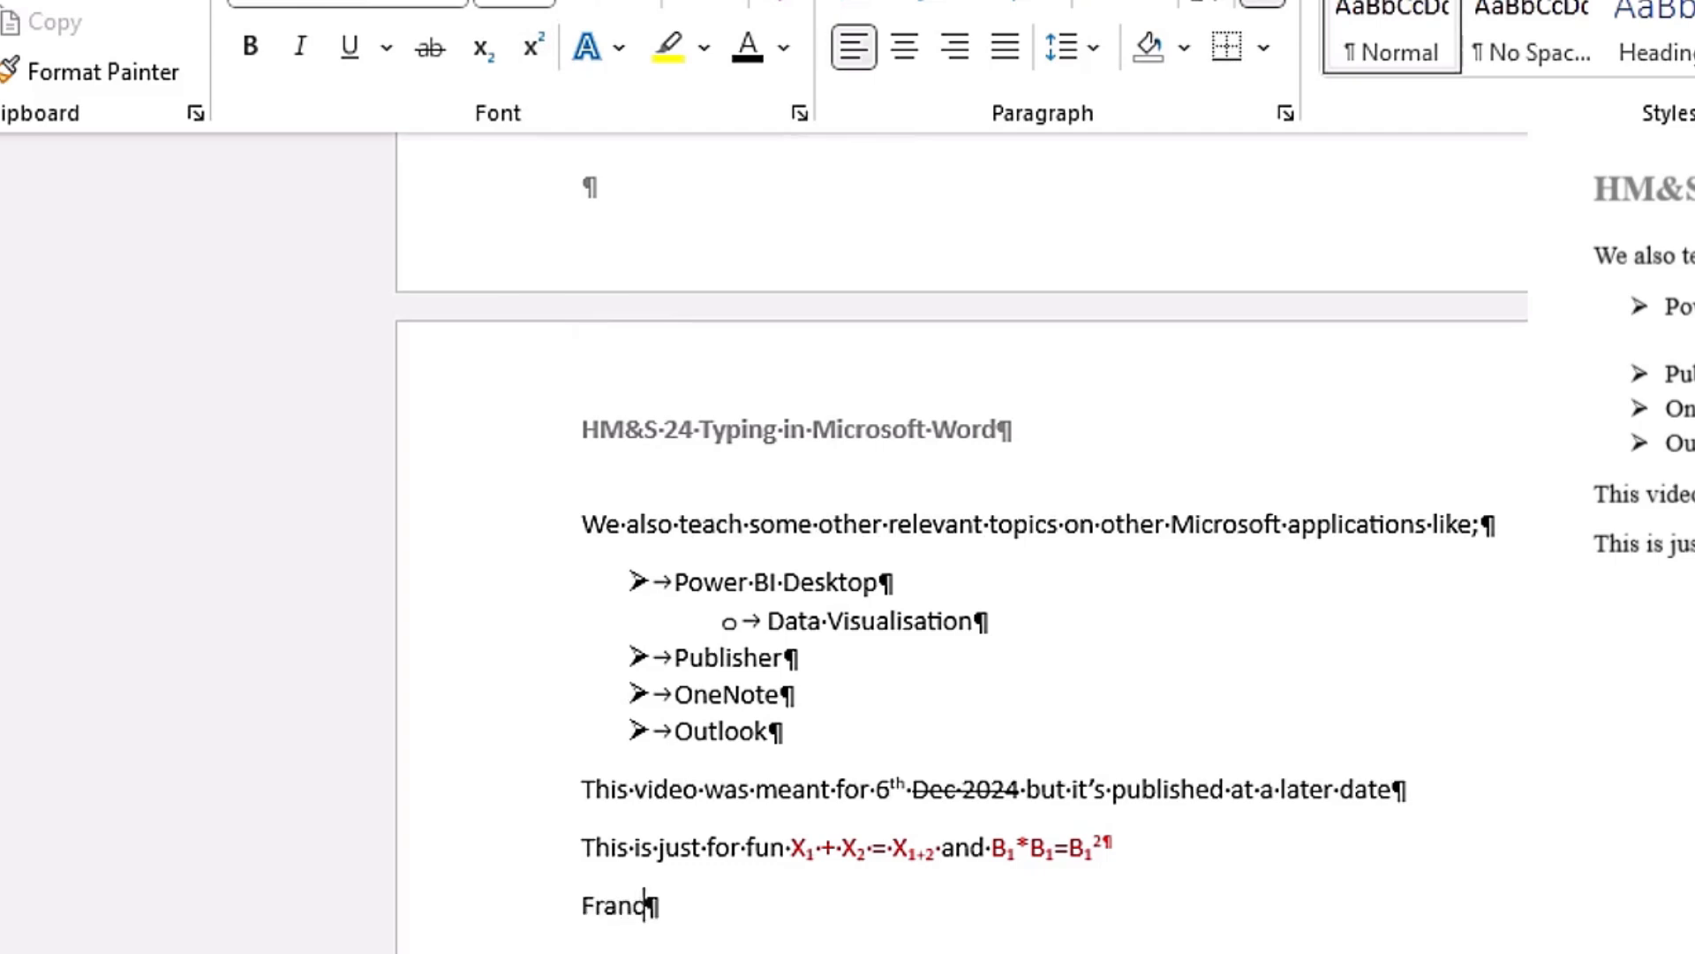
pyautogui.write(' Ogwal')
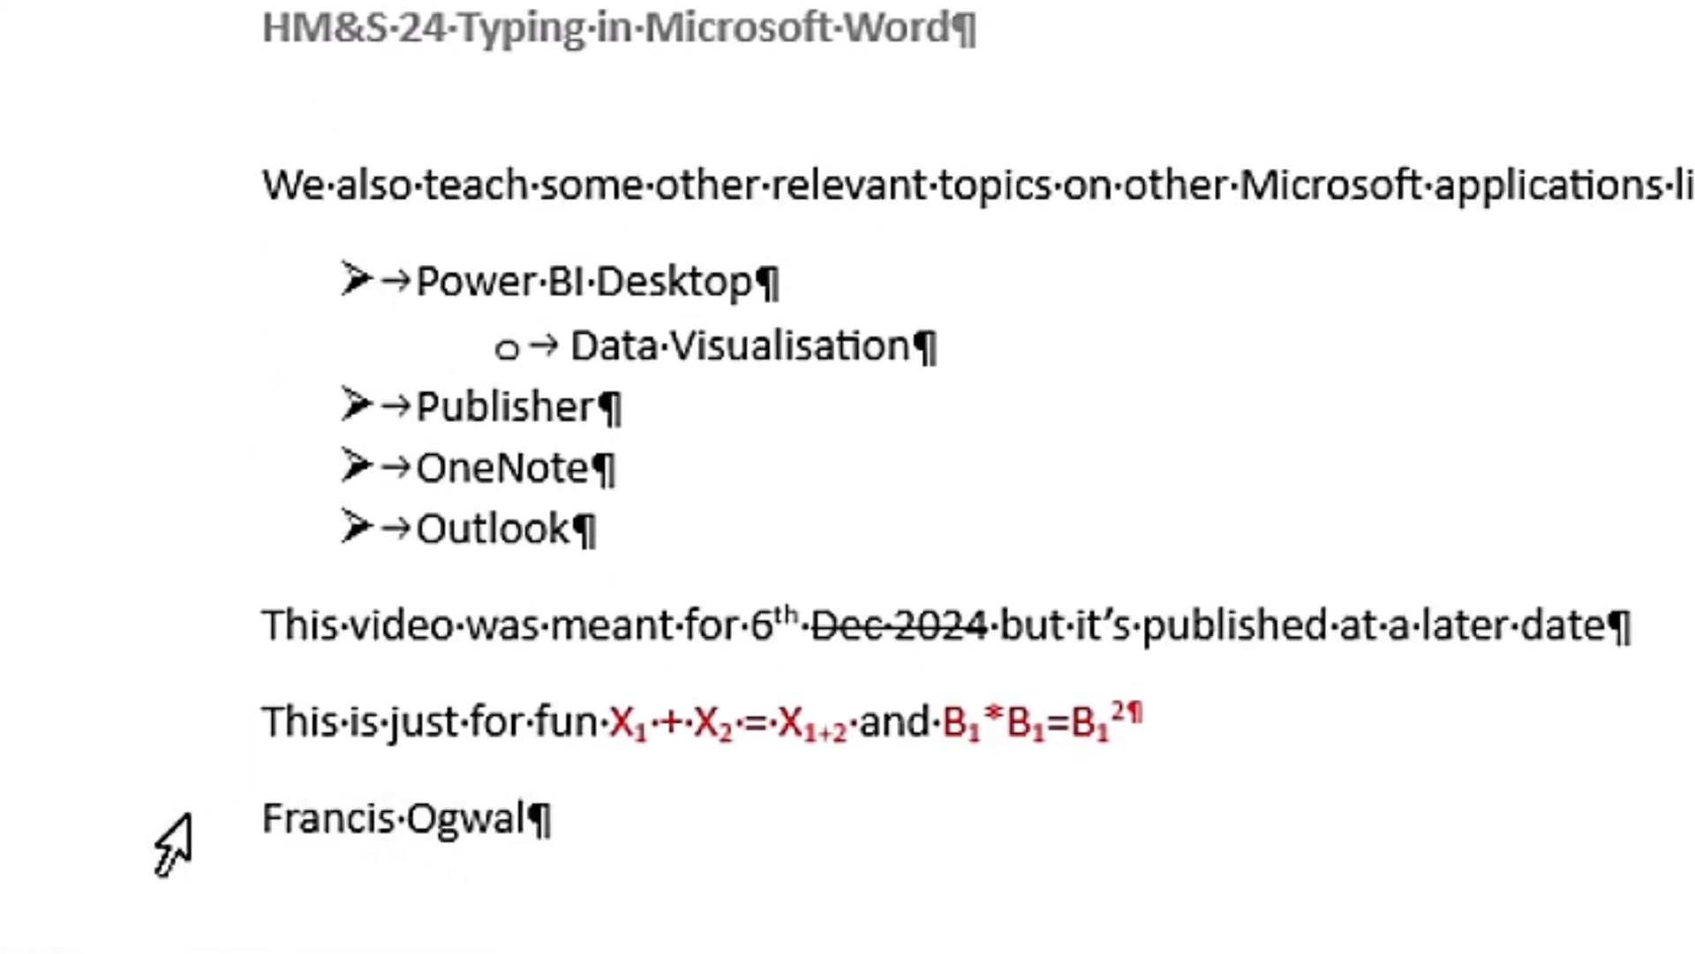
# Step: Highlight the author's name line below the equations in dark green
pyautogui.click(60, 844)
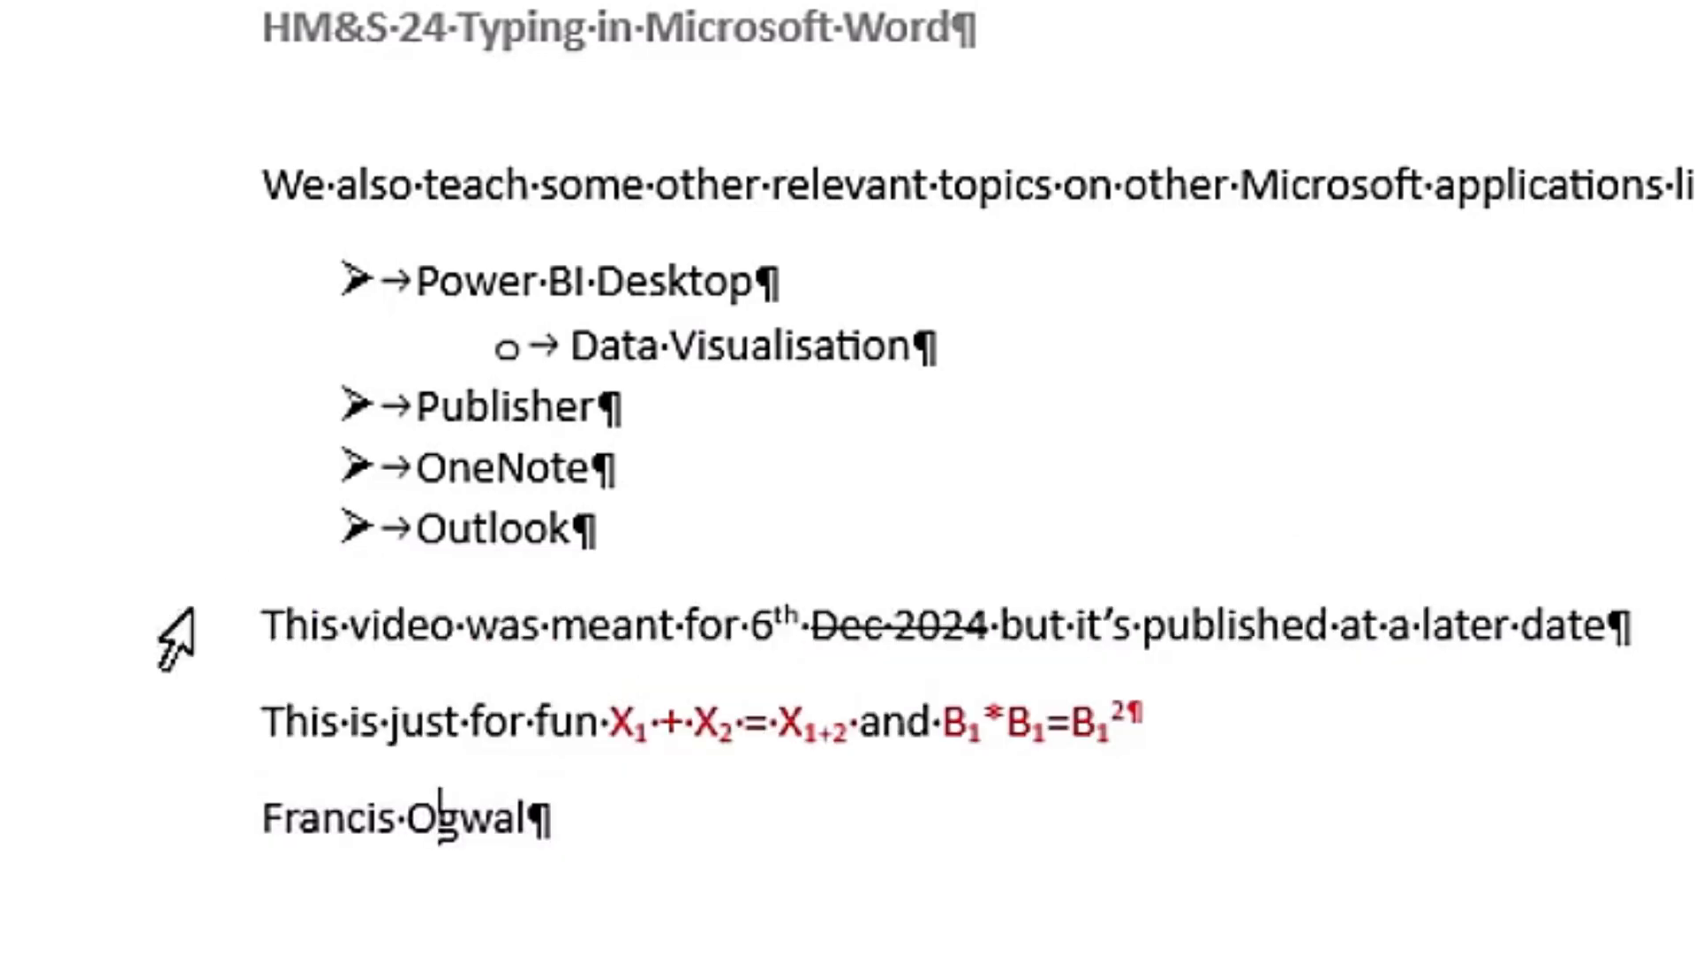
pyautogui.click(159, 664)
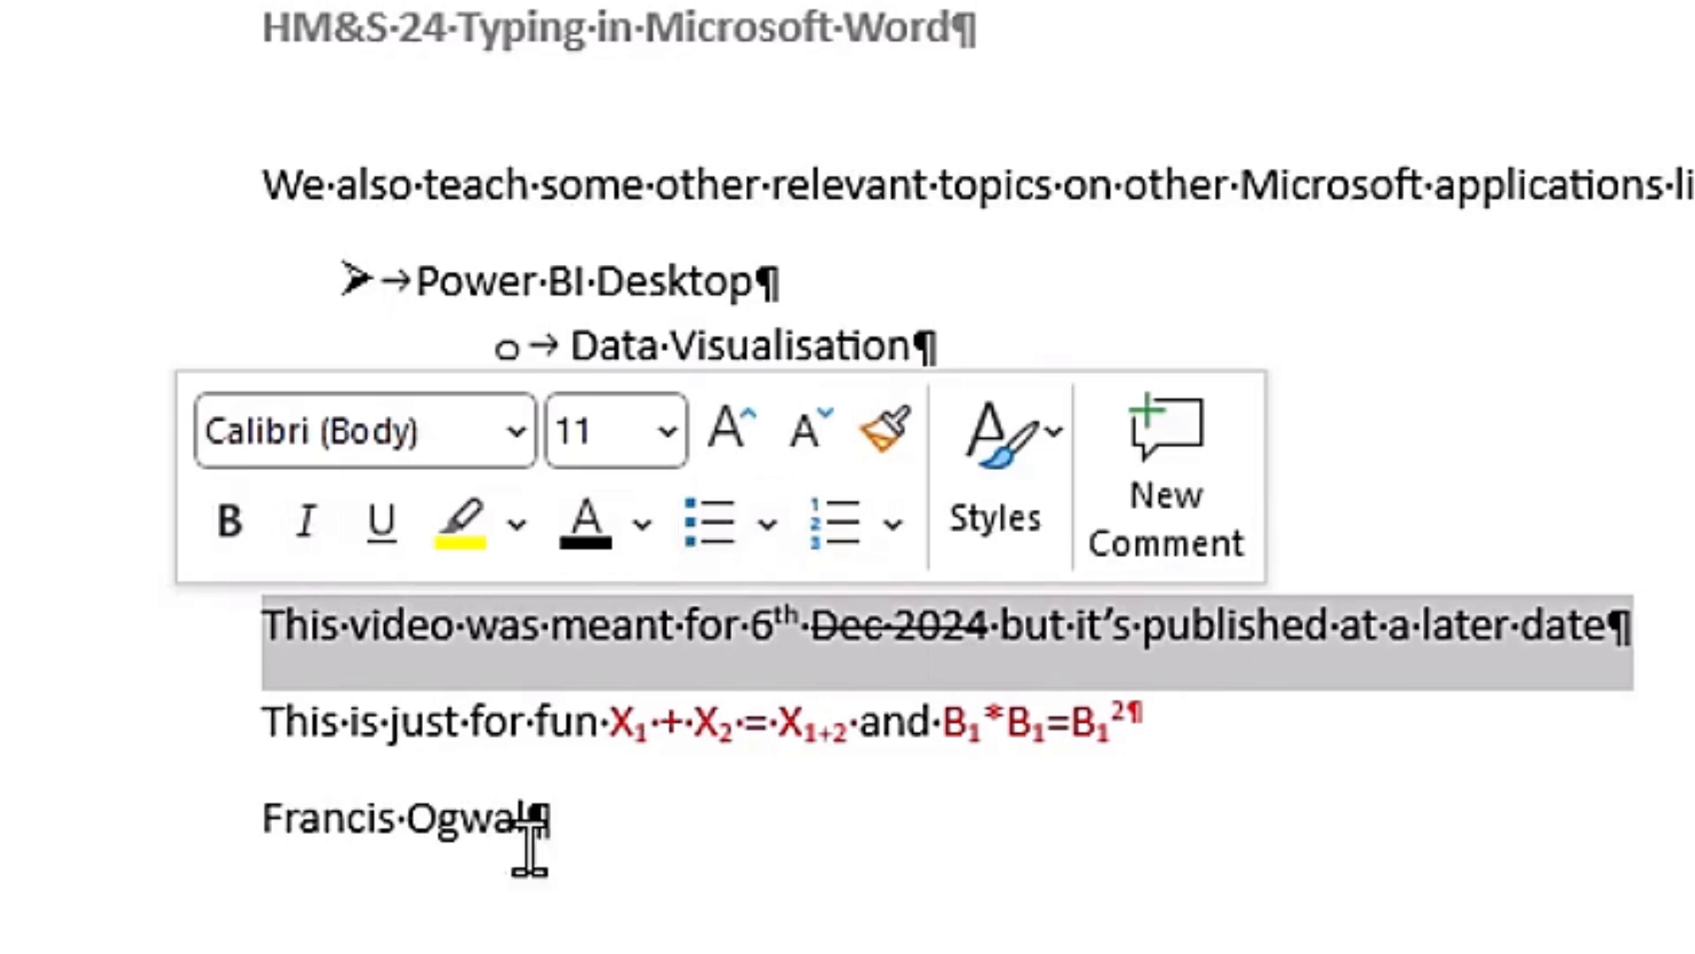
pyautogui.click(40, 835)
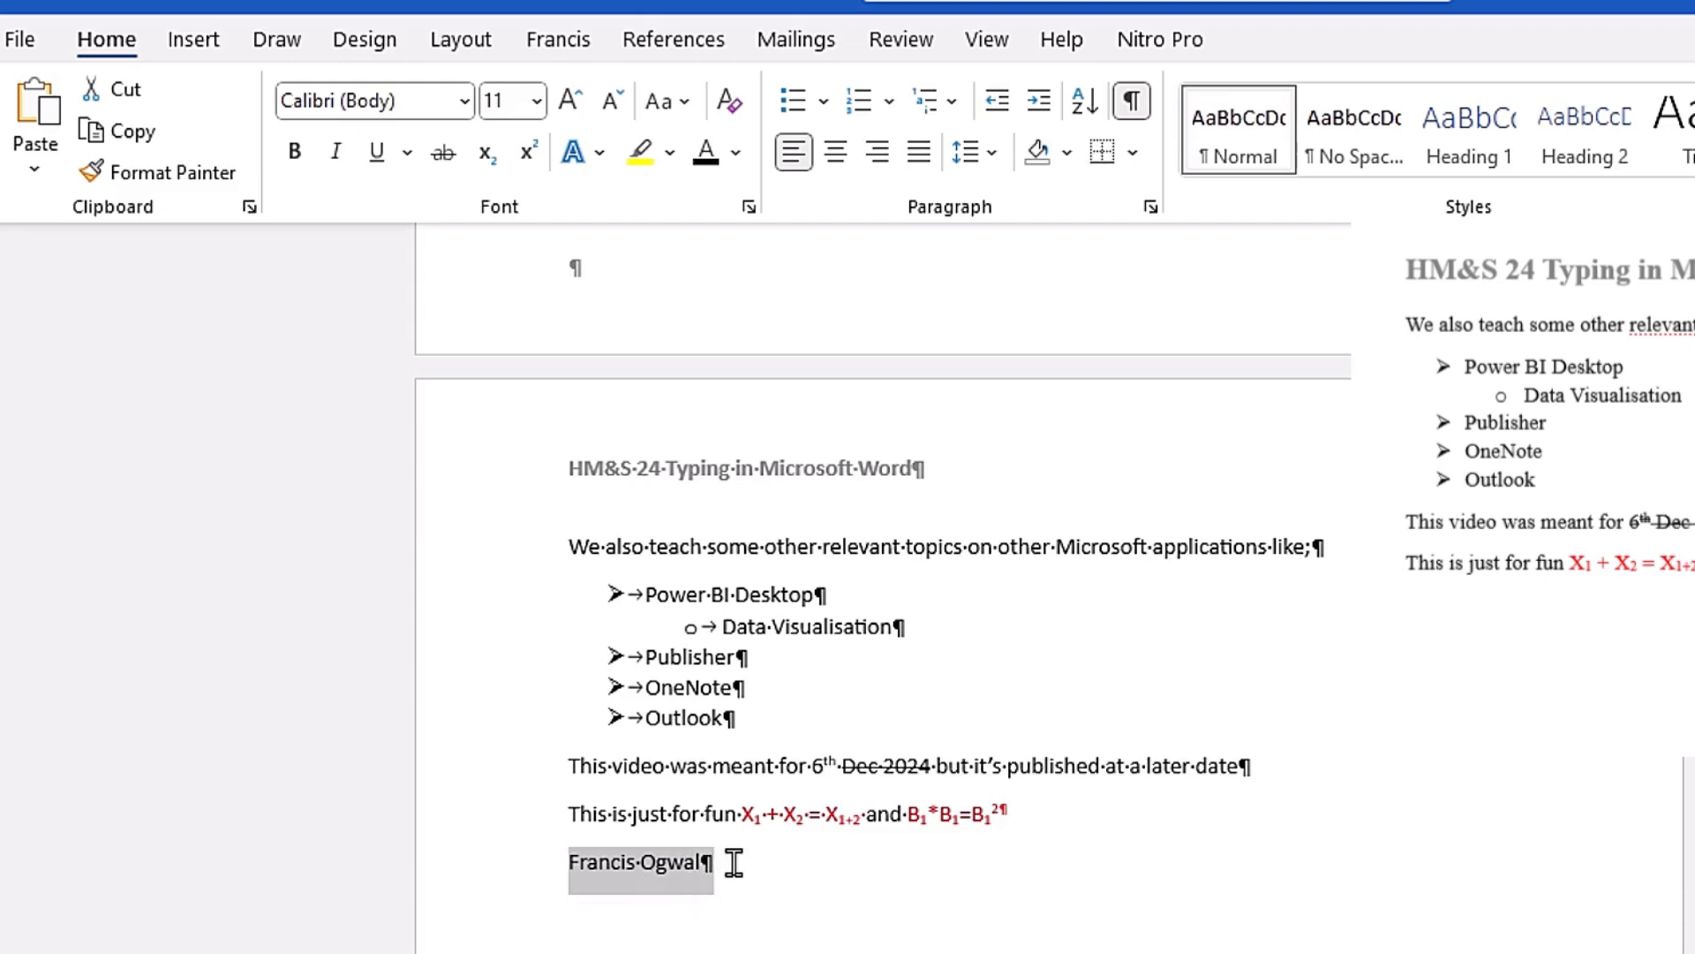
pyautogui.click(672, 159)
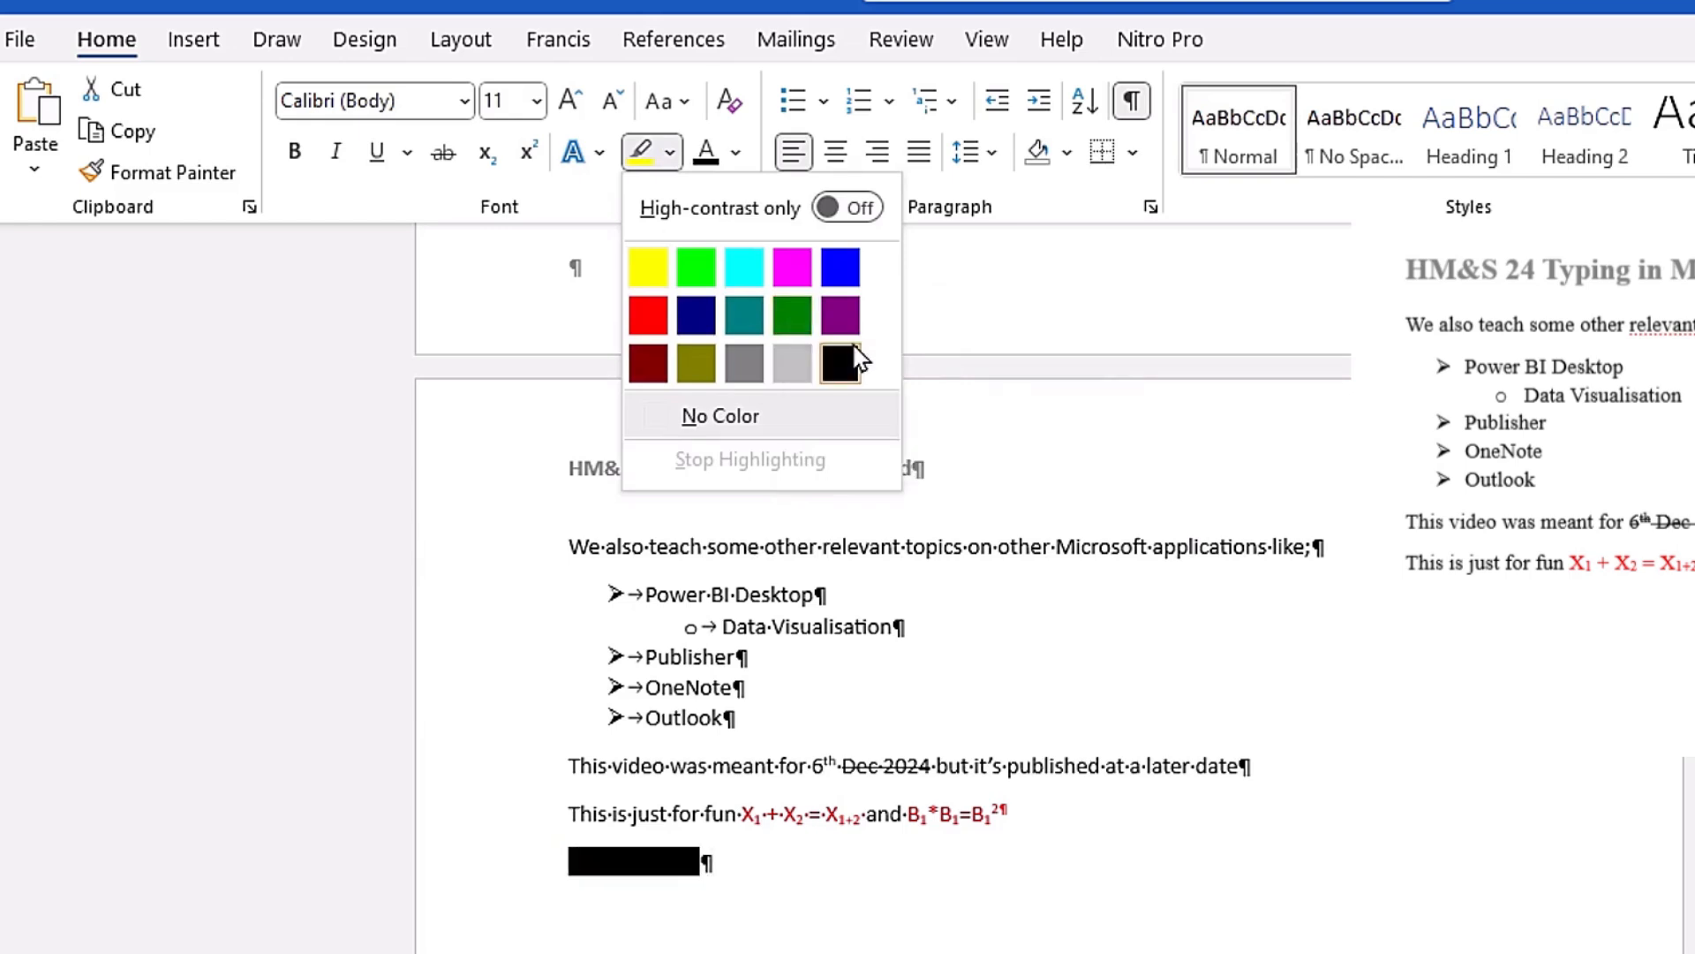
pyautogui.click(781, 311)
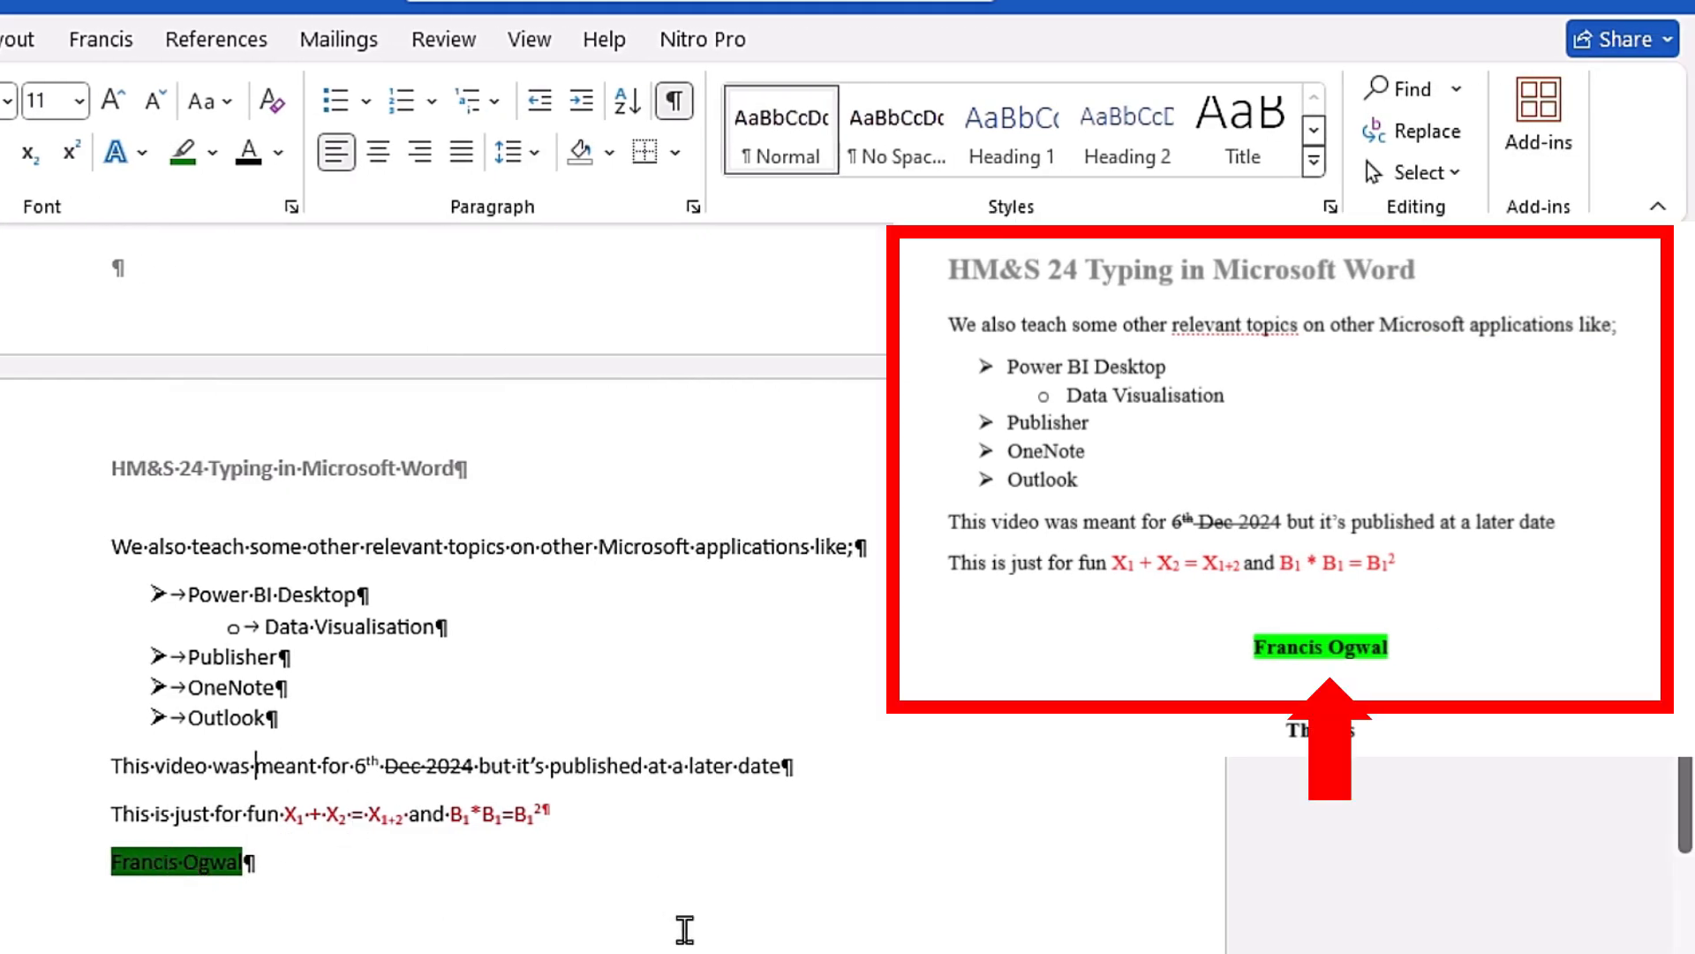
# Step: Try centre, right and left alignment on the highlighted name line
pyautogui.click(35, 865)
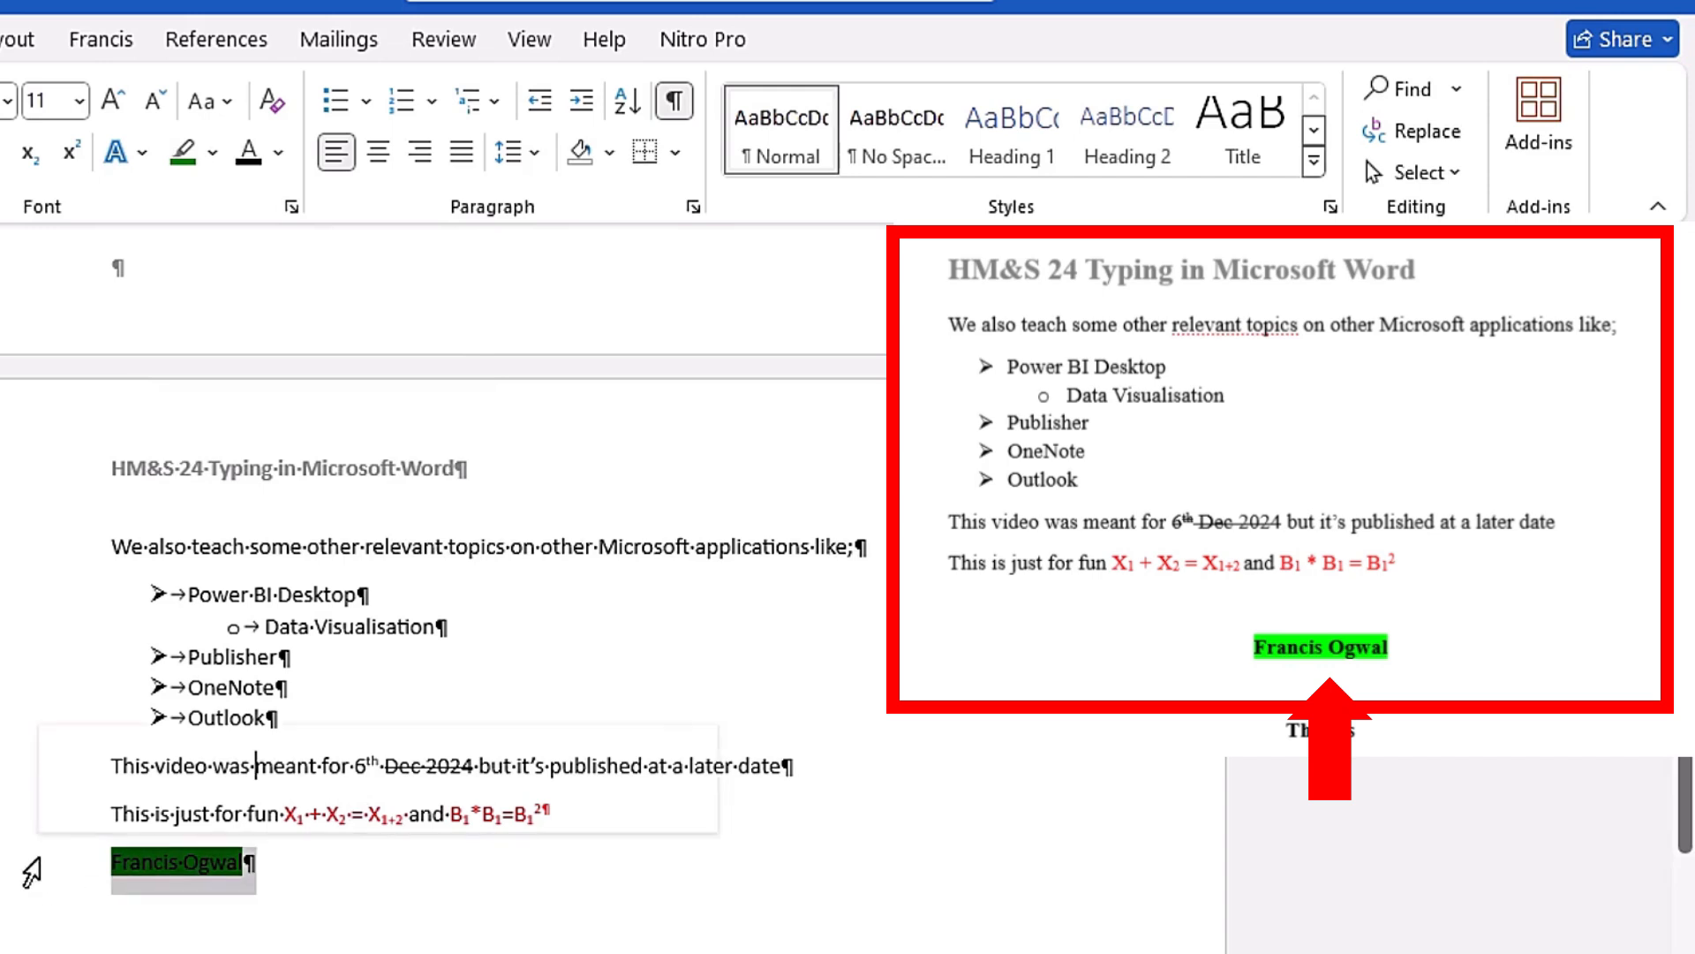
pyautogui.click(225, 877)
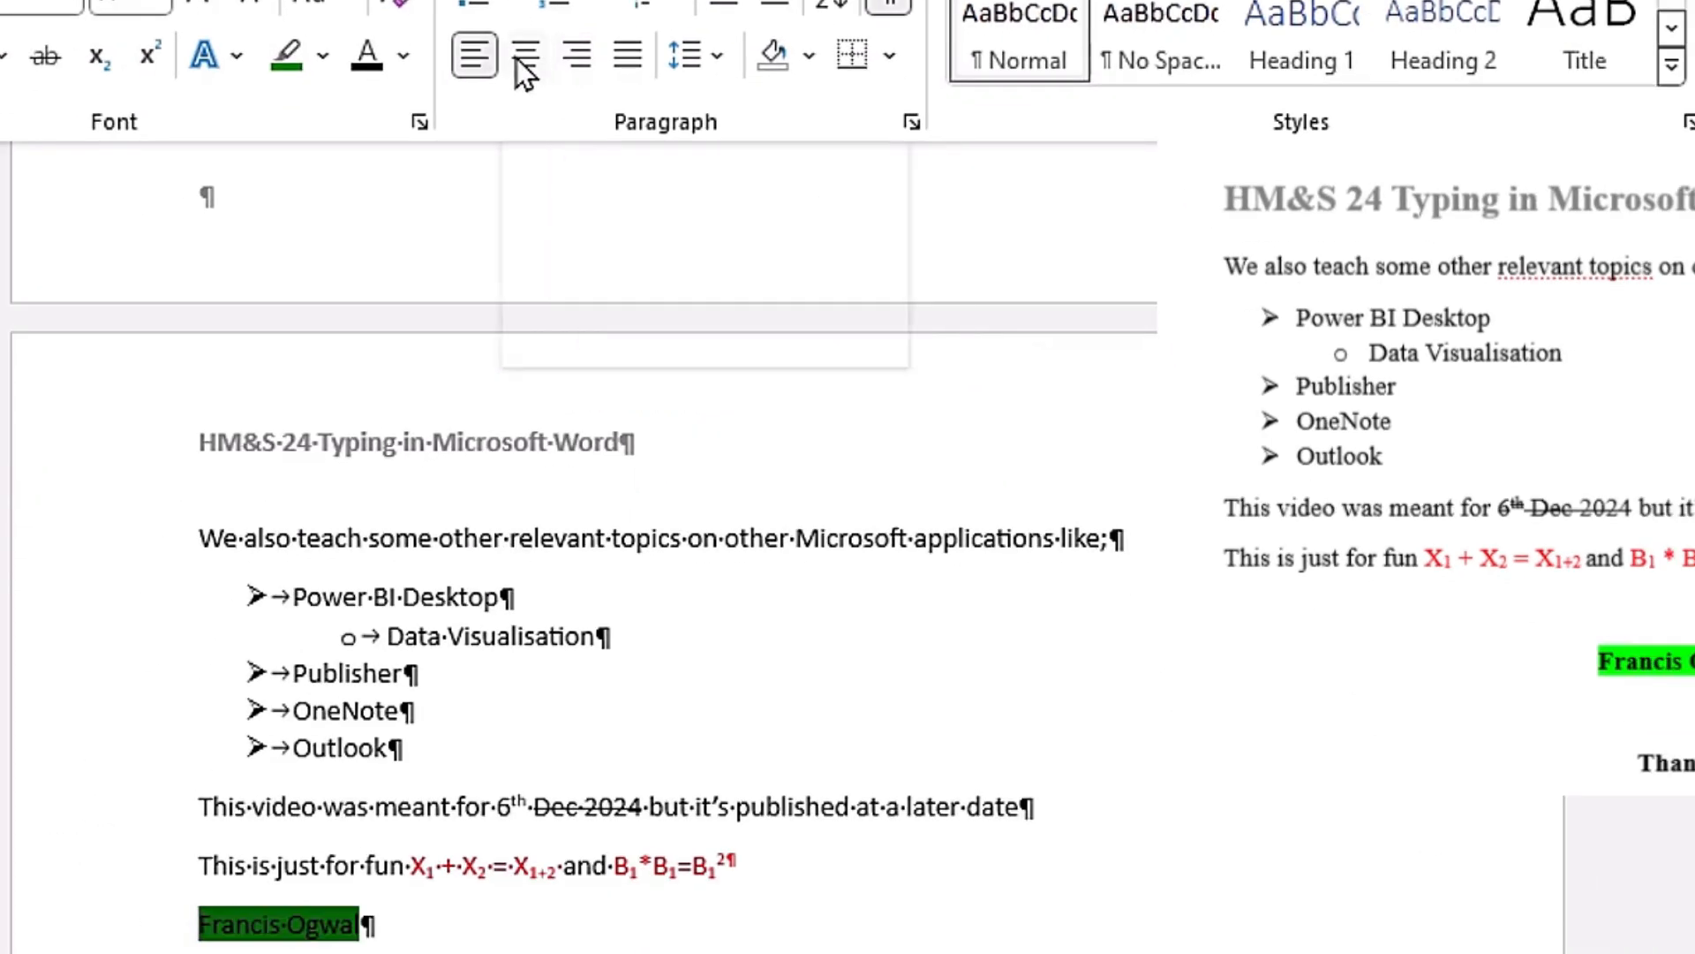
pyautogui.click(433, 328)
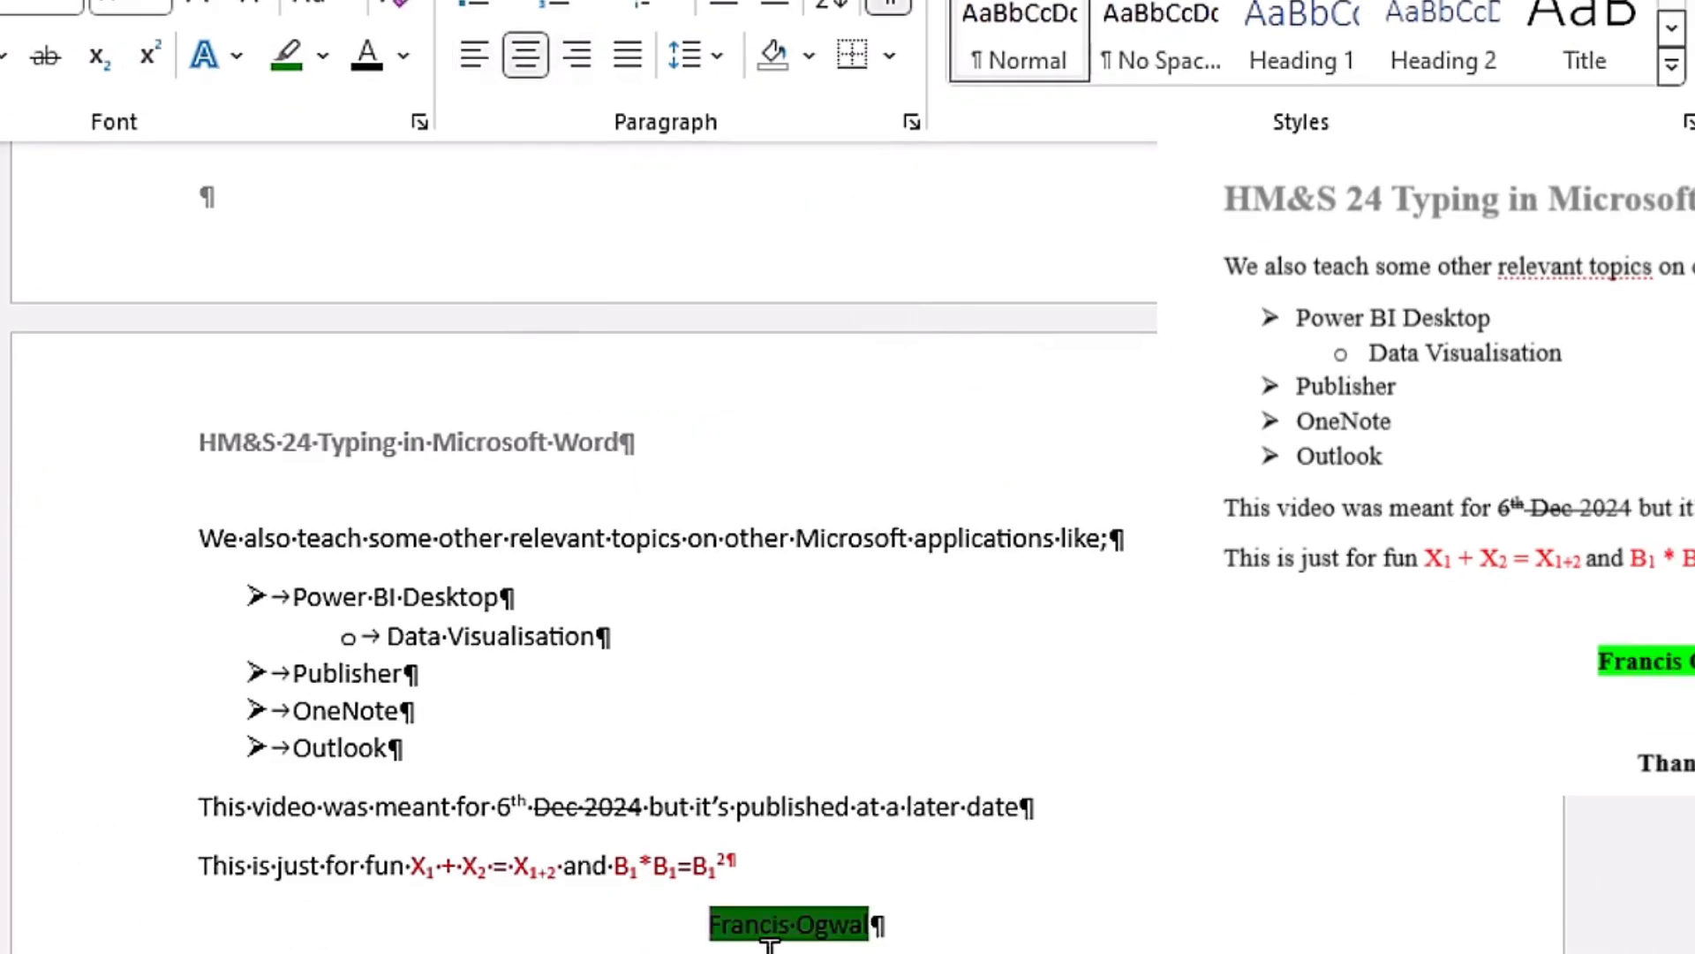
pyautogui.click(581, 62)
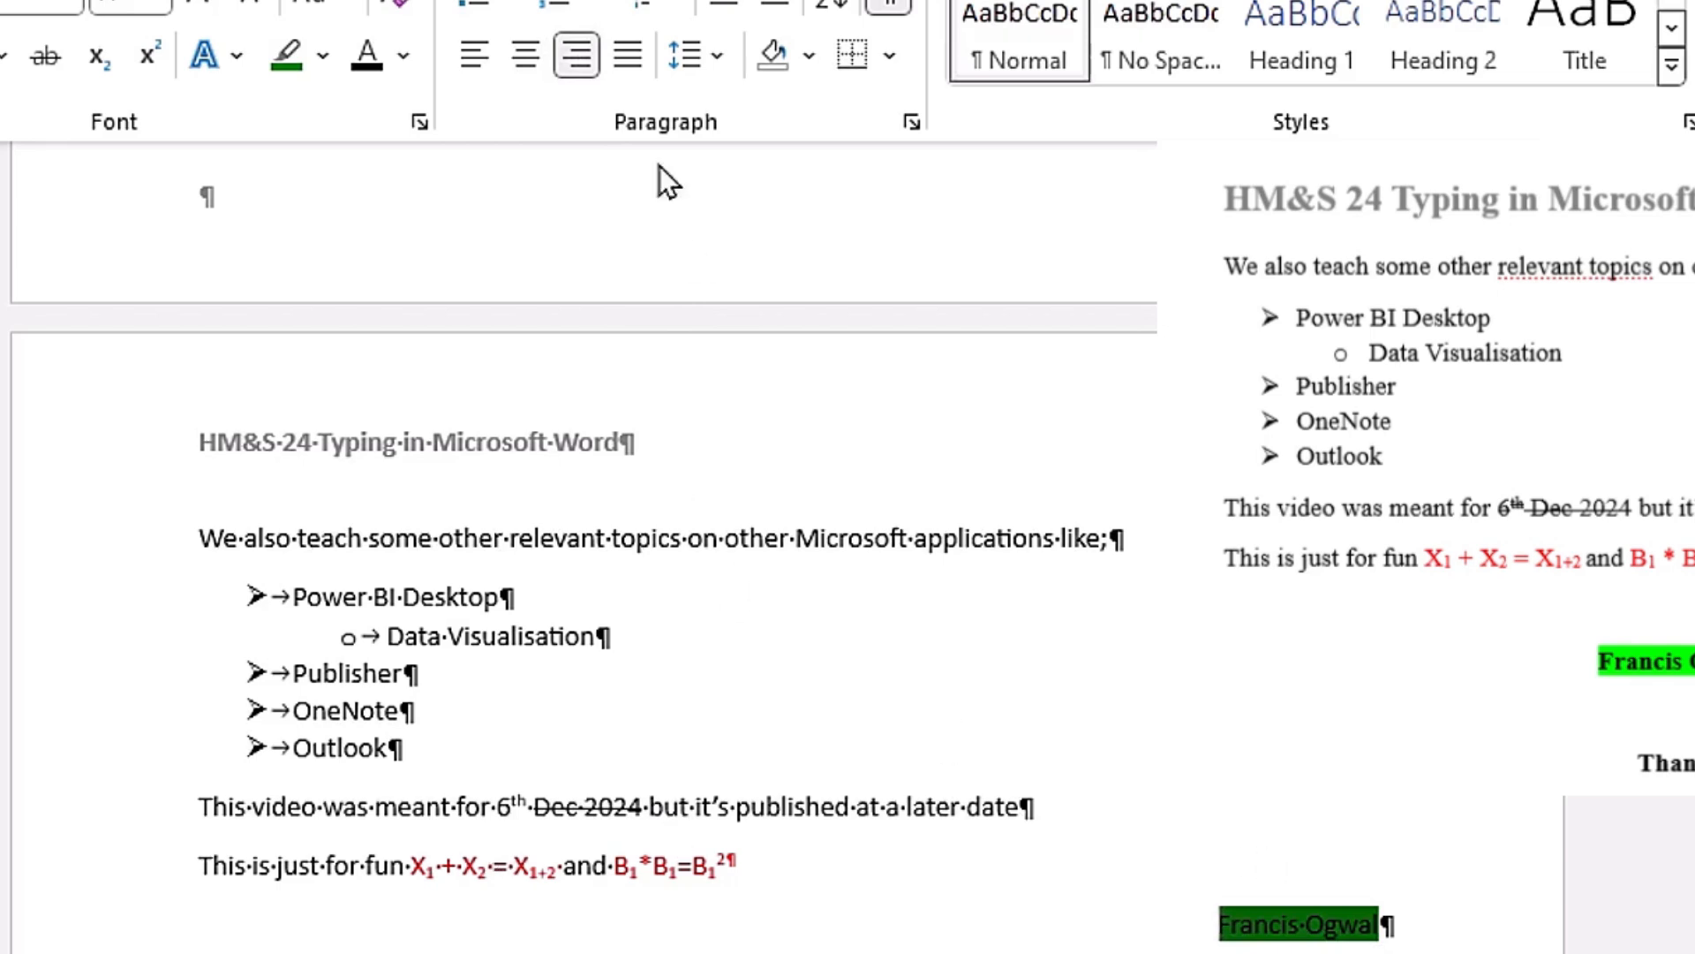
pyautogui.click(528, 58)
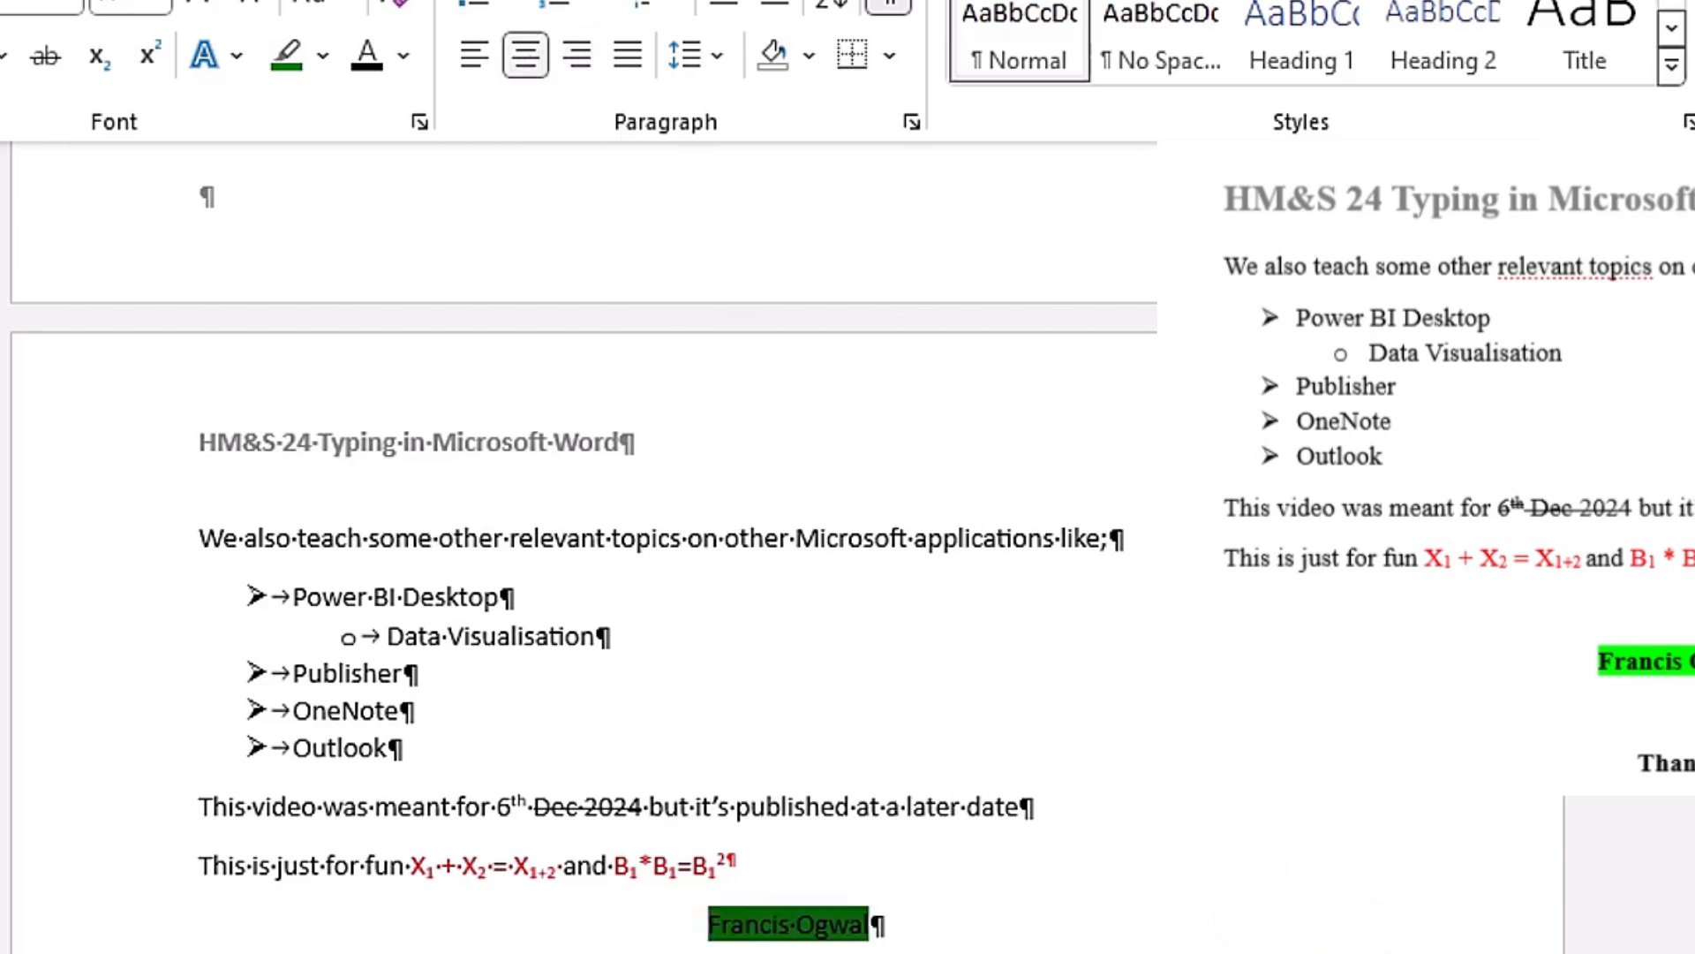
pyautogui.click(477, 58)
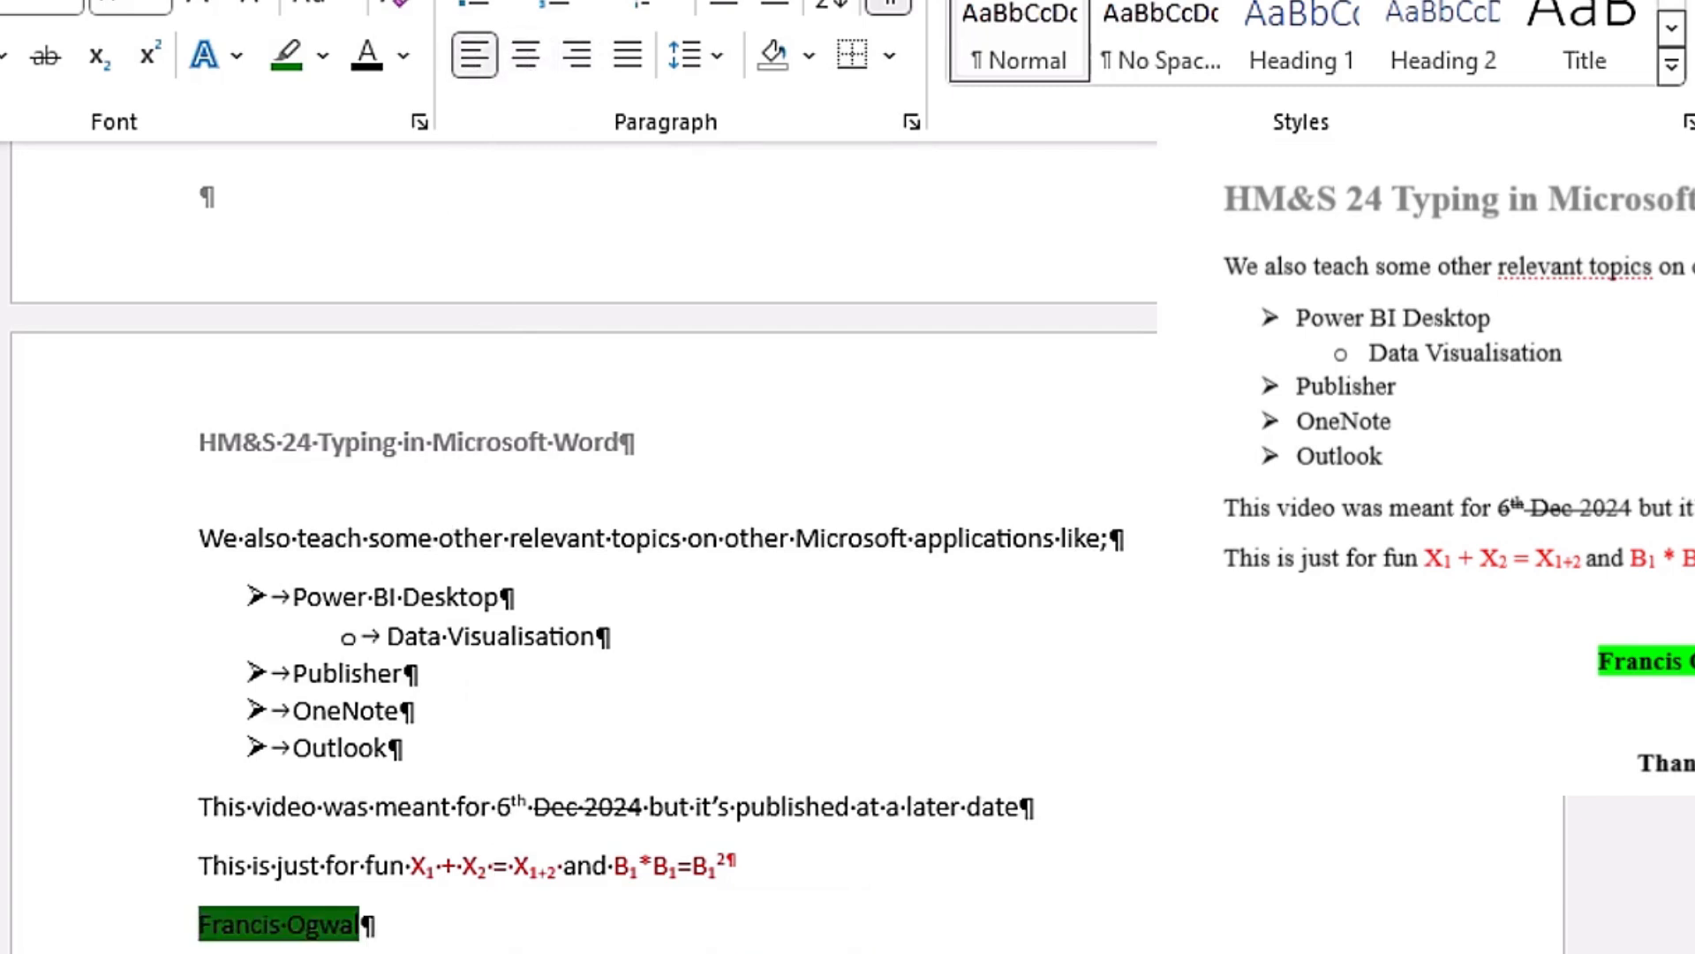
# Step: Centre the highlighted name line on the page
pyautogui.click(142, 940)
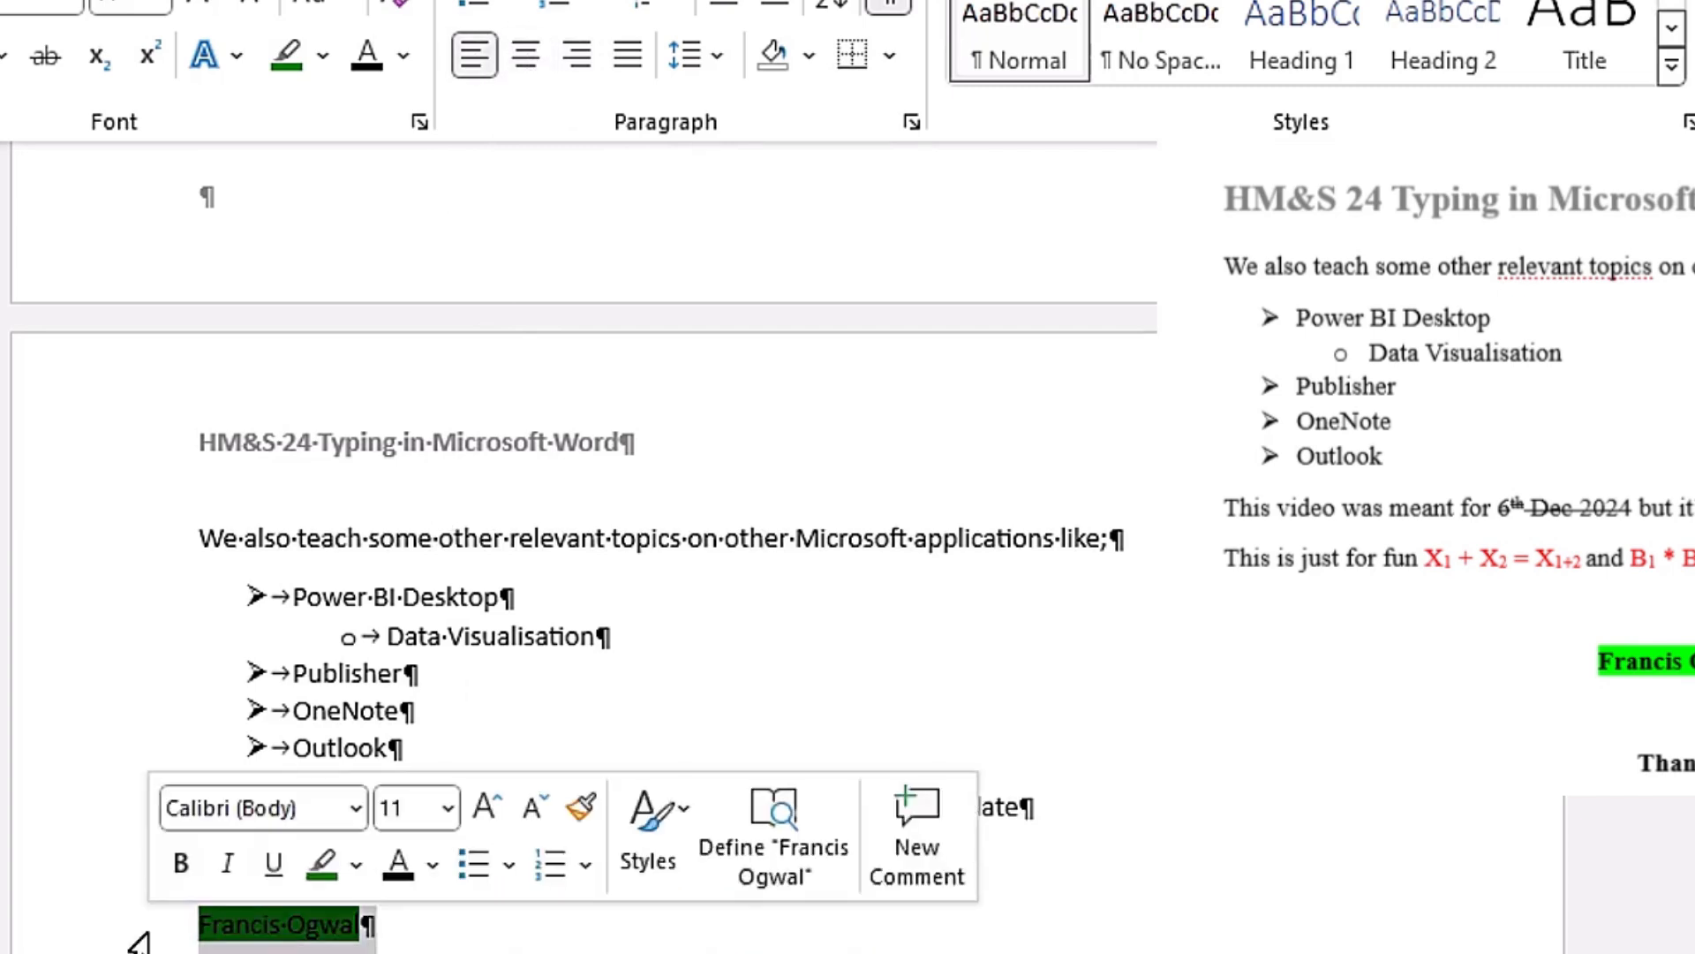
pyautogui.click(527, 54)
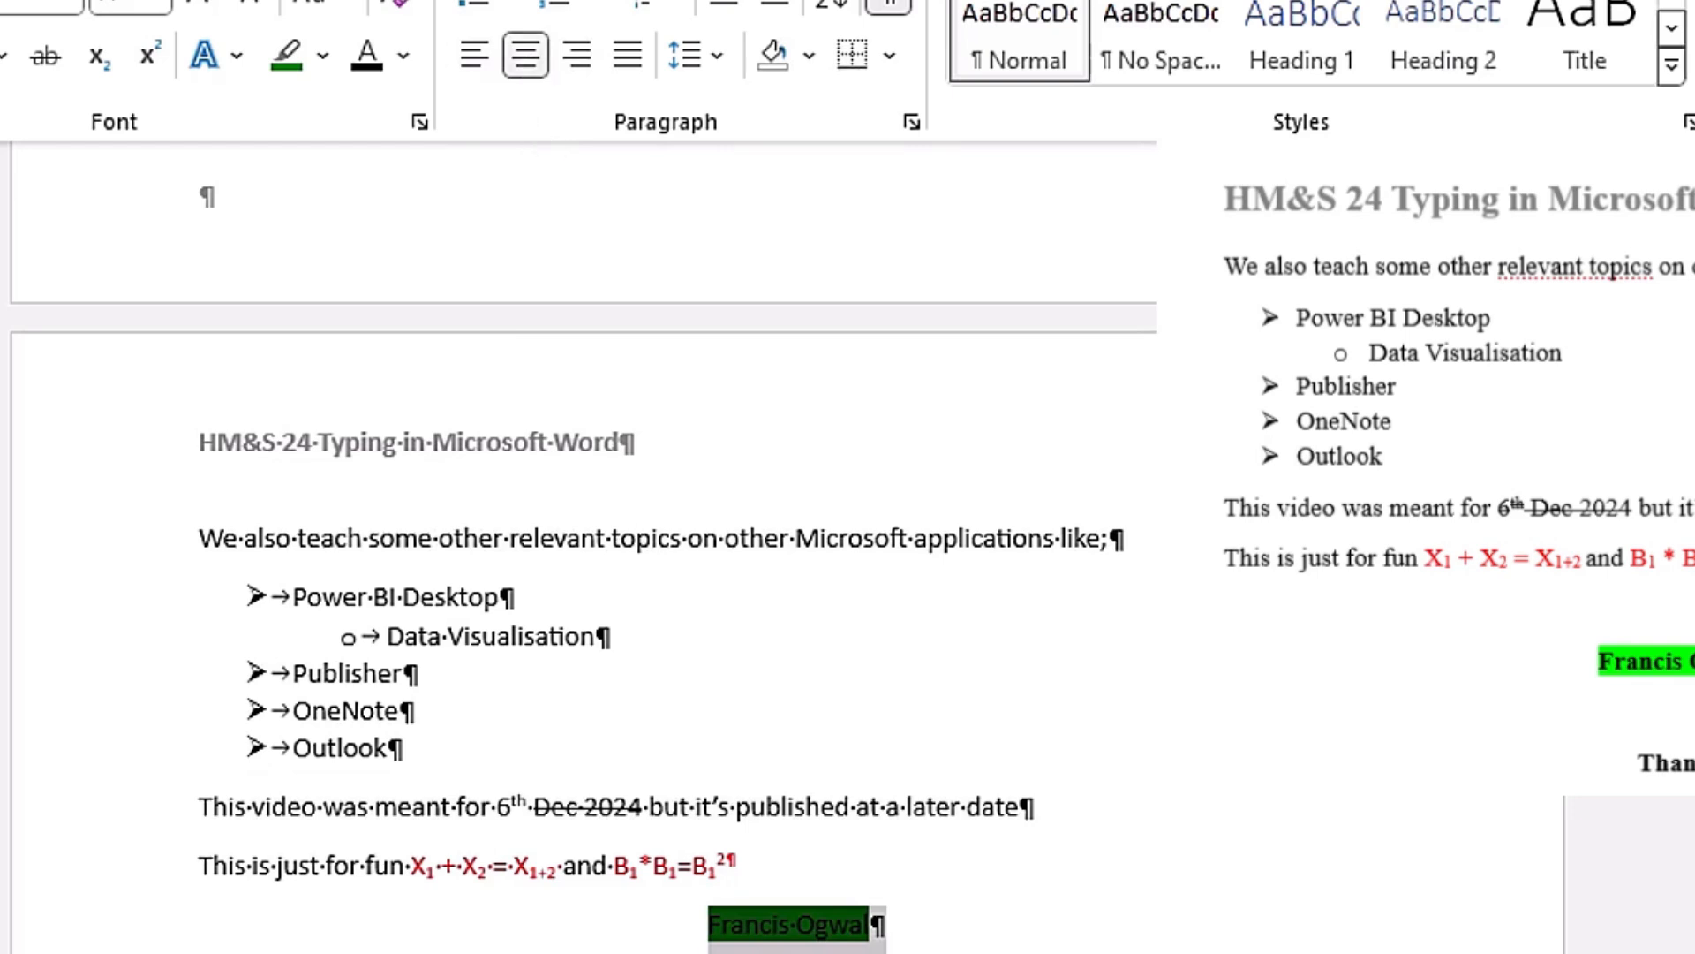
# Step: Try left alignment on the highlighted name line and return it to centre alignment
pyautogui.click(477, 64)
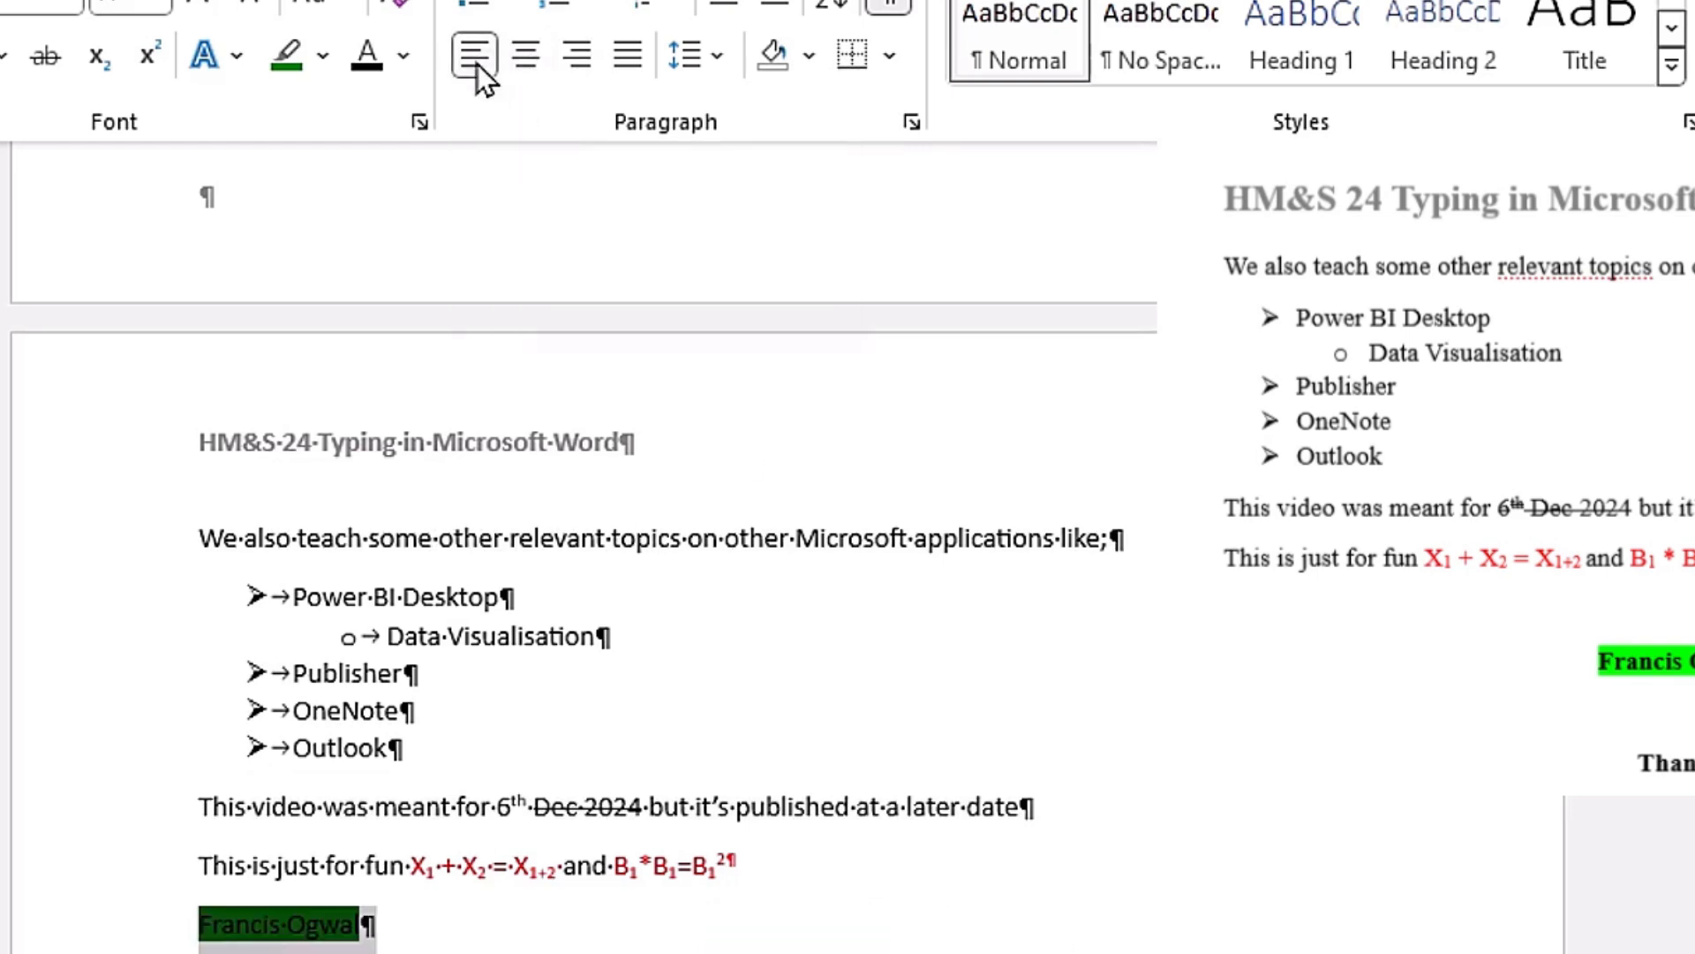
pyautogui.click(269, 941)
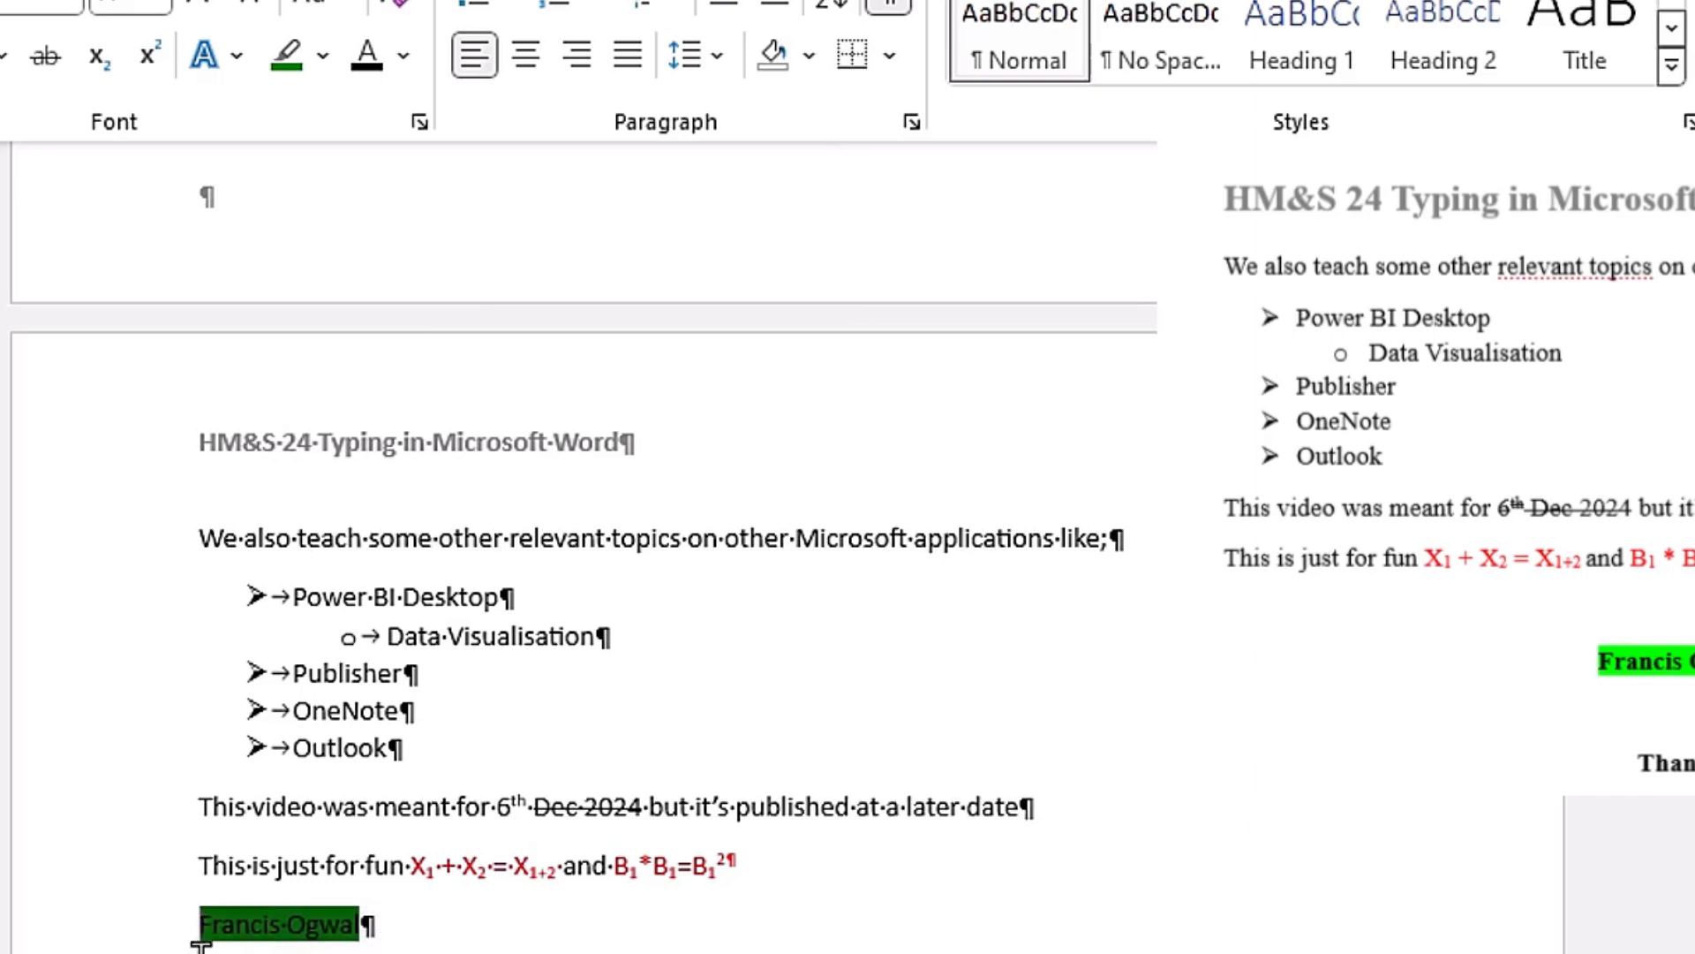
pyautogui.click(528, 56)
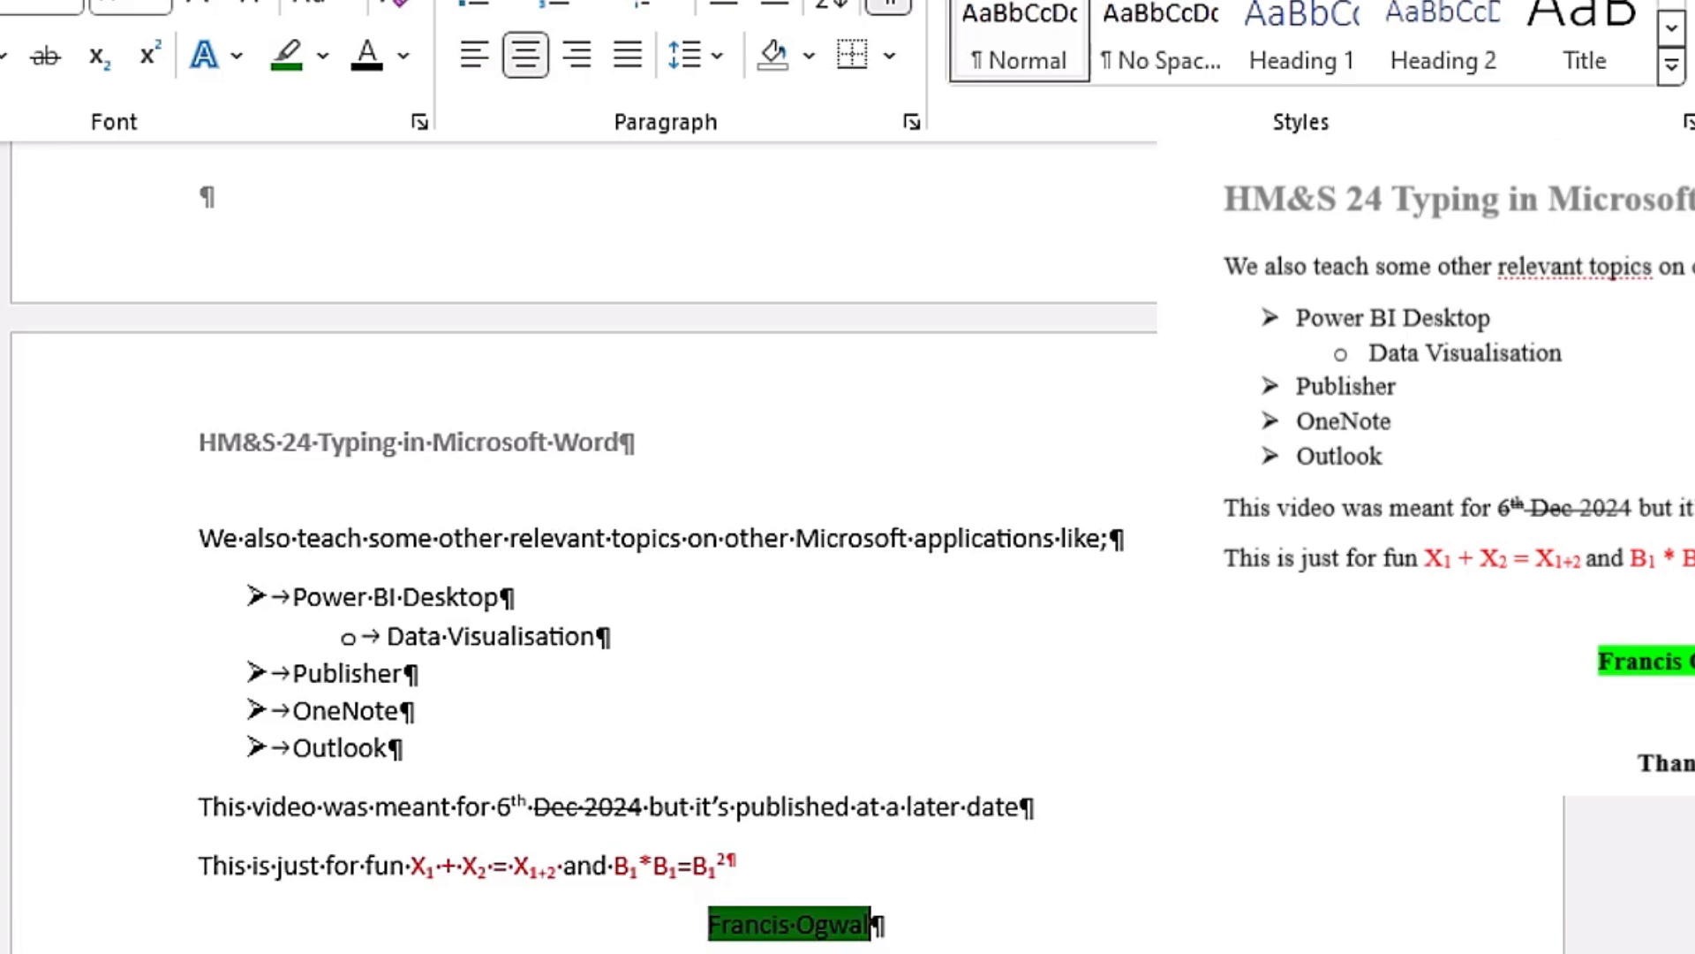
pyautogui.click(474, 57)
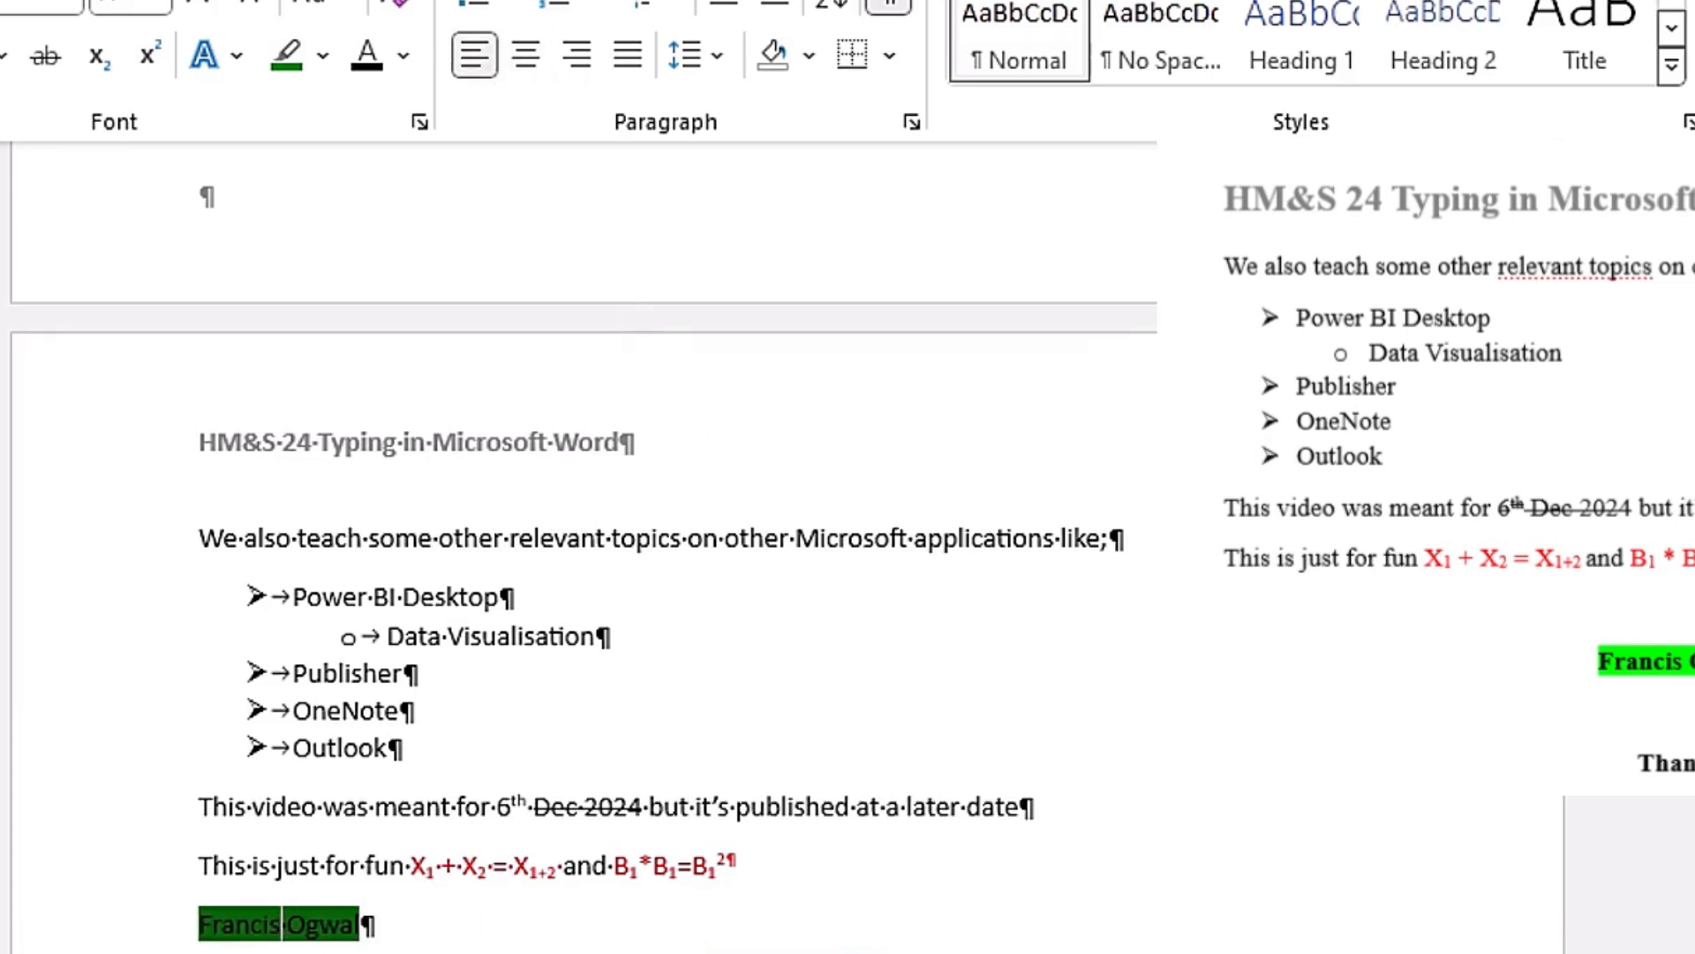
pyautogui.click(532, 59)
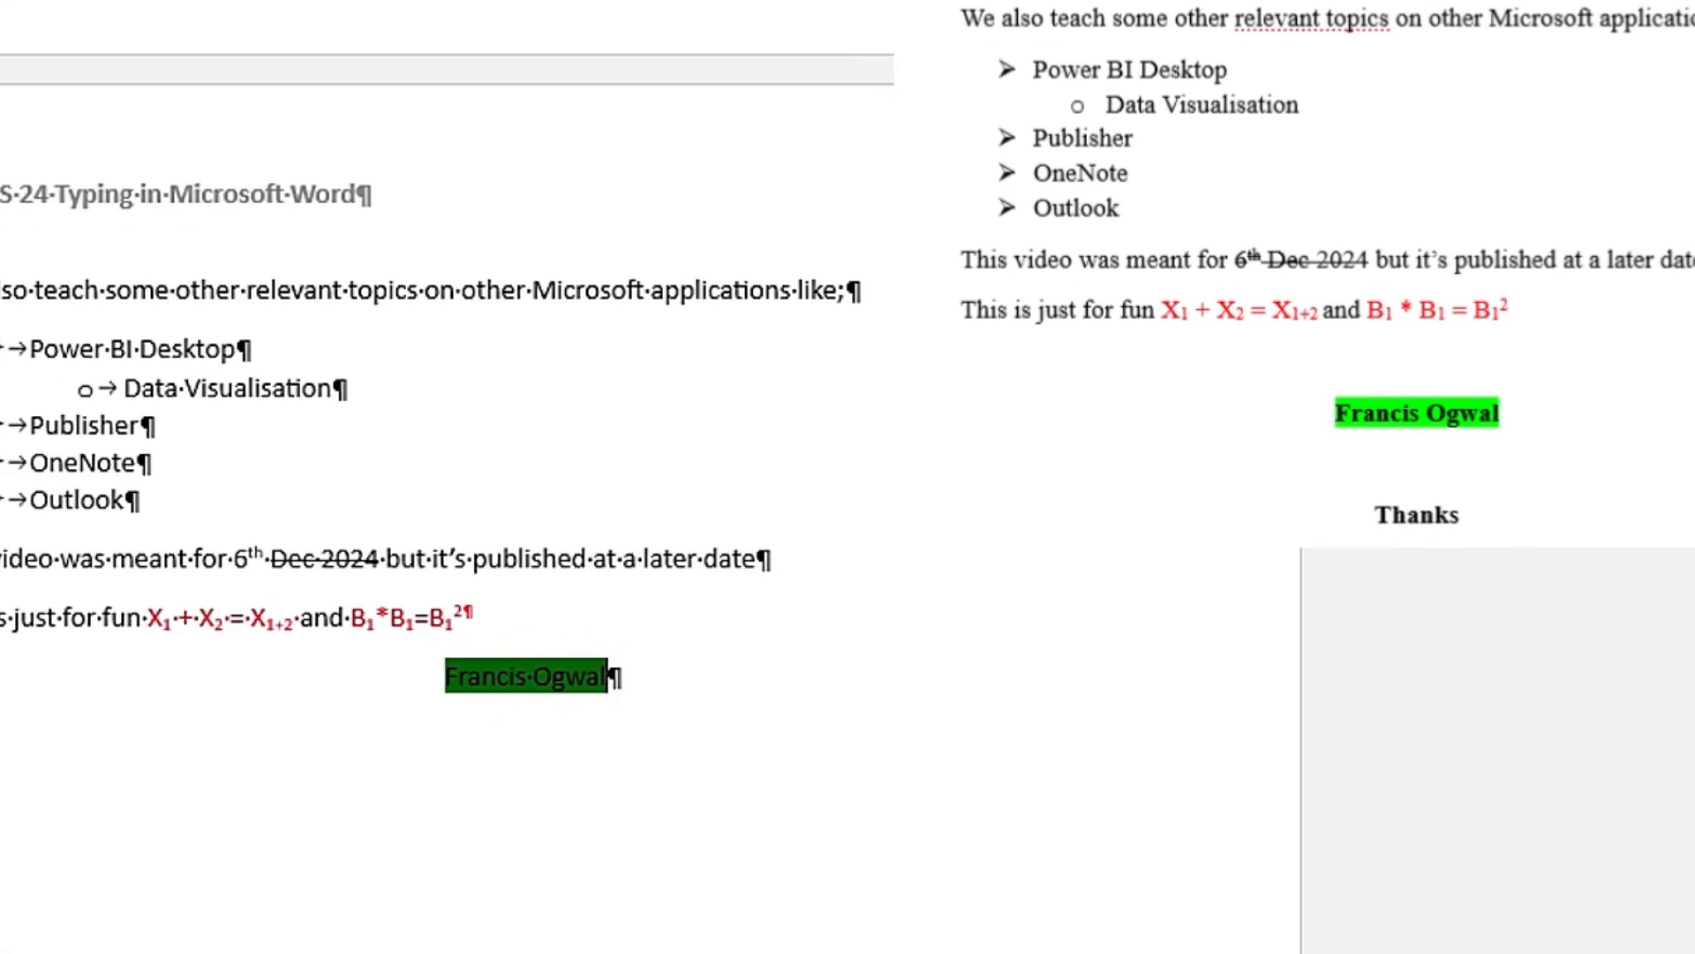
# Step: Add the centred word "Thanks" two paragraphs below the highlighted name line and save the document
pyautogui.press('Return')
pyautogui.press('Return')
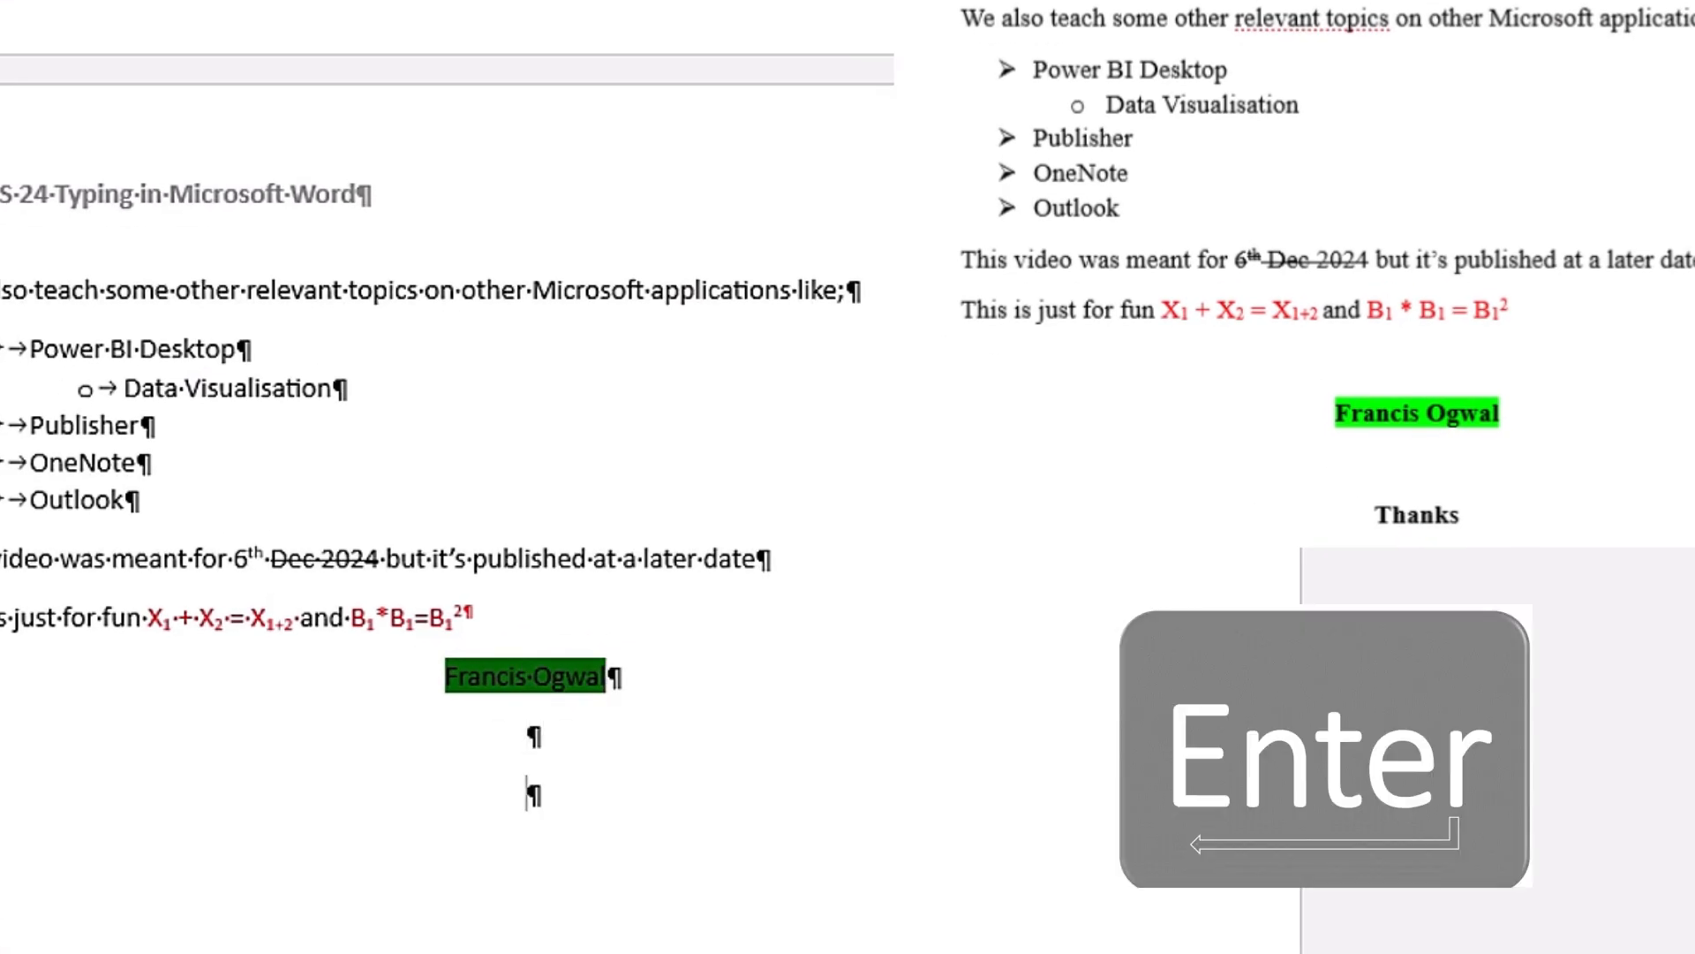
pyautogui.write('Thanks')
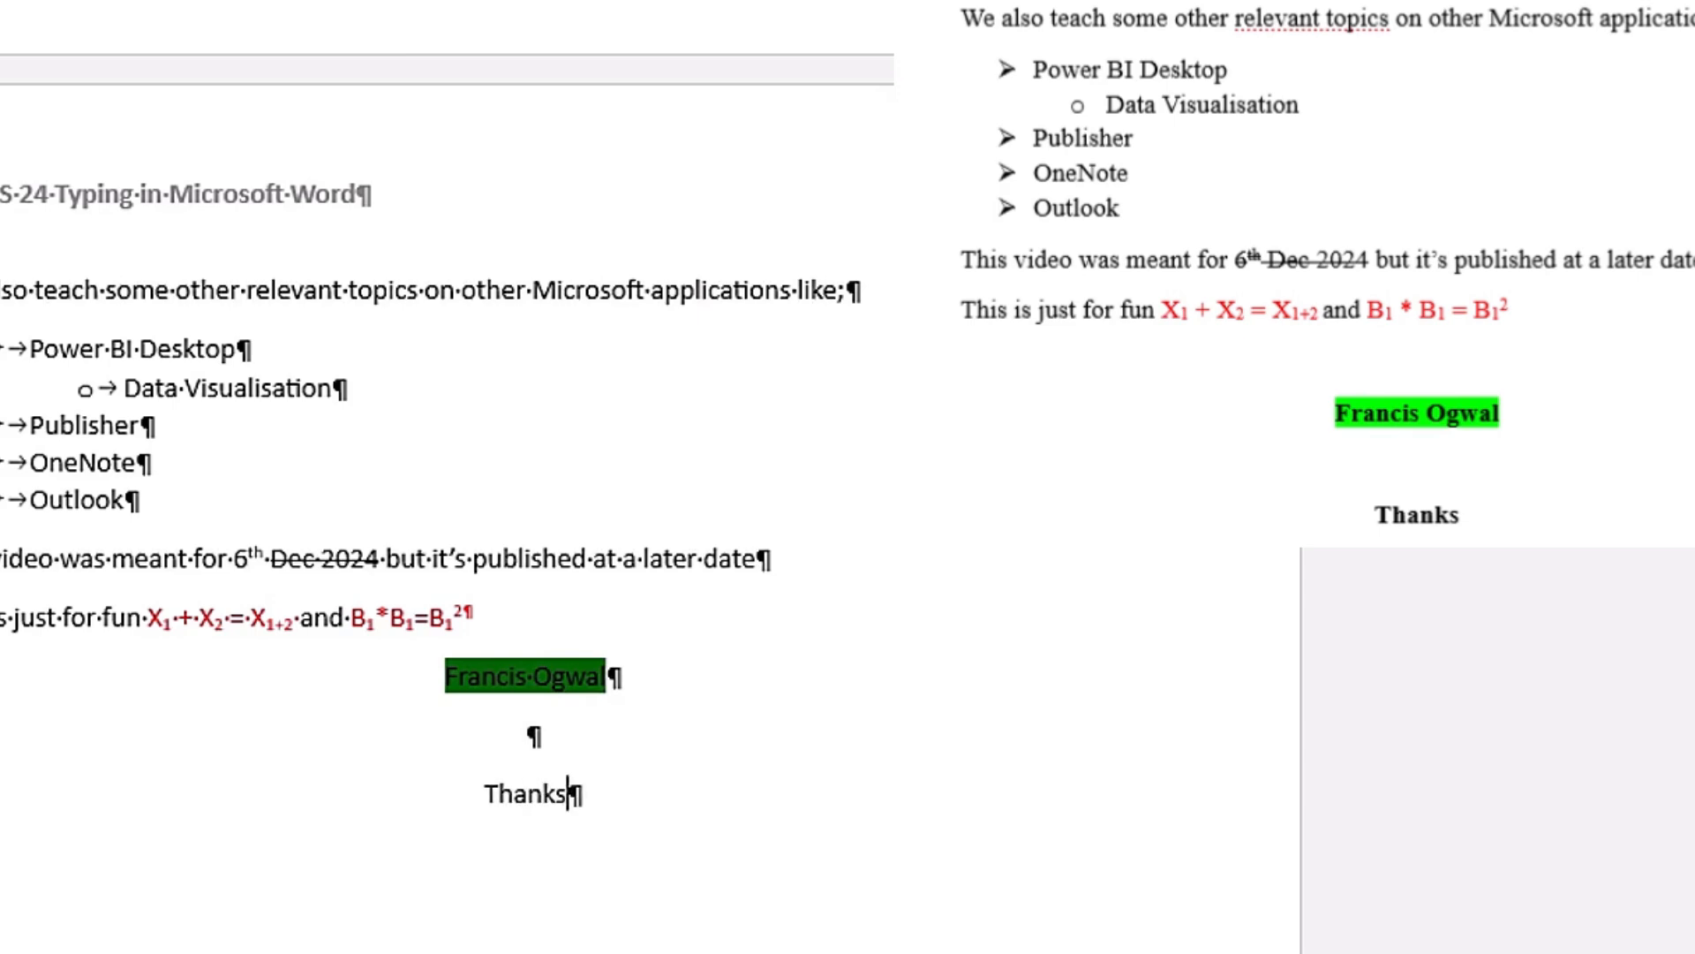
pyautogui.hotkey('ctrl', 's')
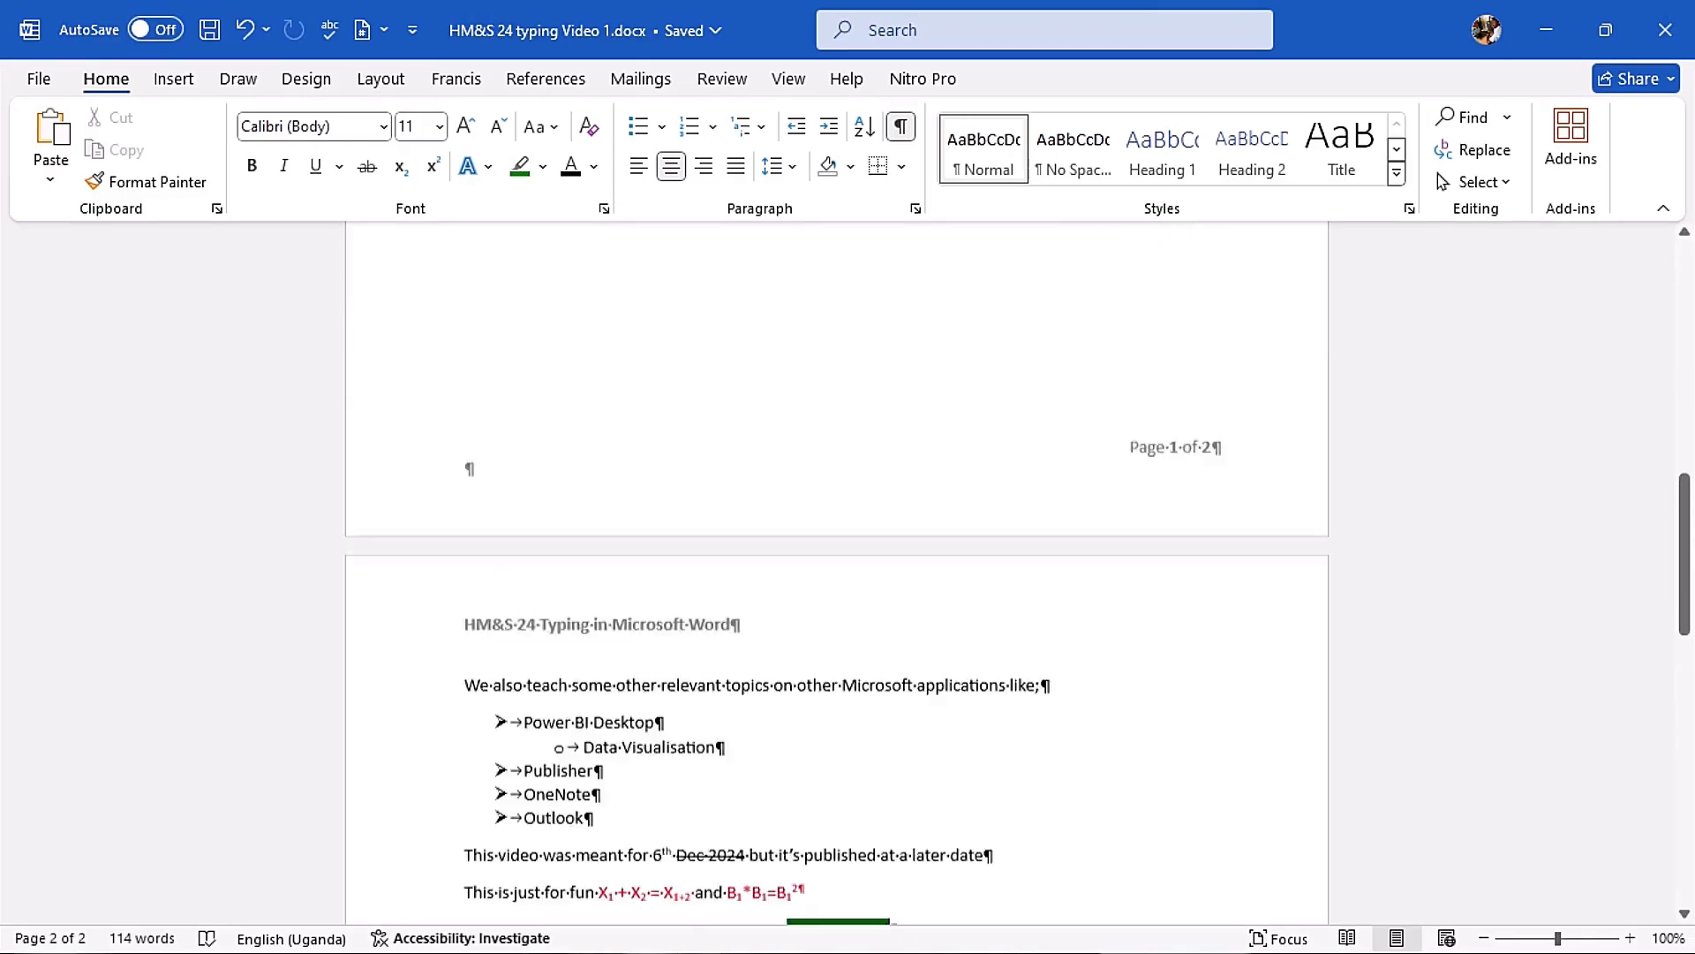
# Step: Review both pages of the finished text, including their headers, lists and page-number footers
pyautogui.scroll(15, 847, 450)
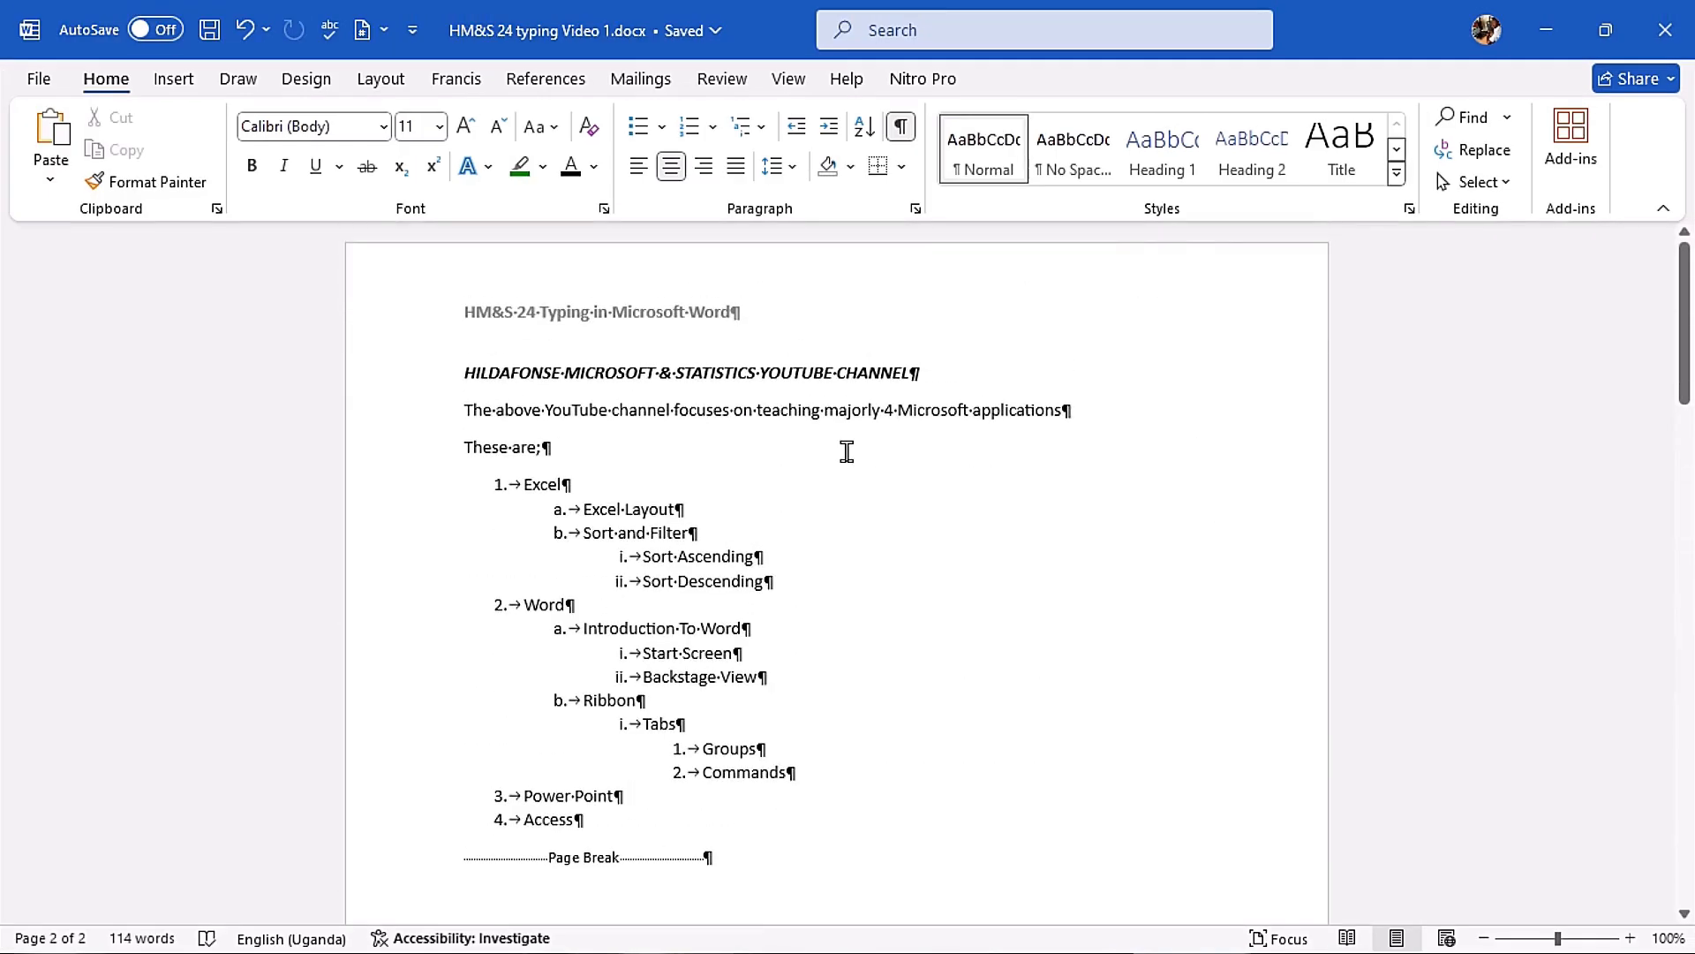
pyautogui.scroll(-15, 847, 487)
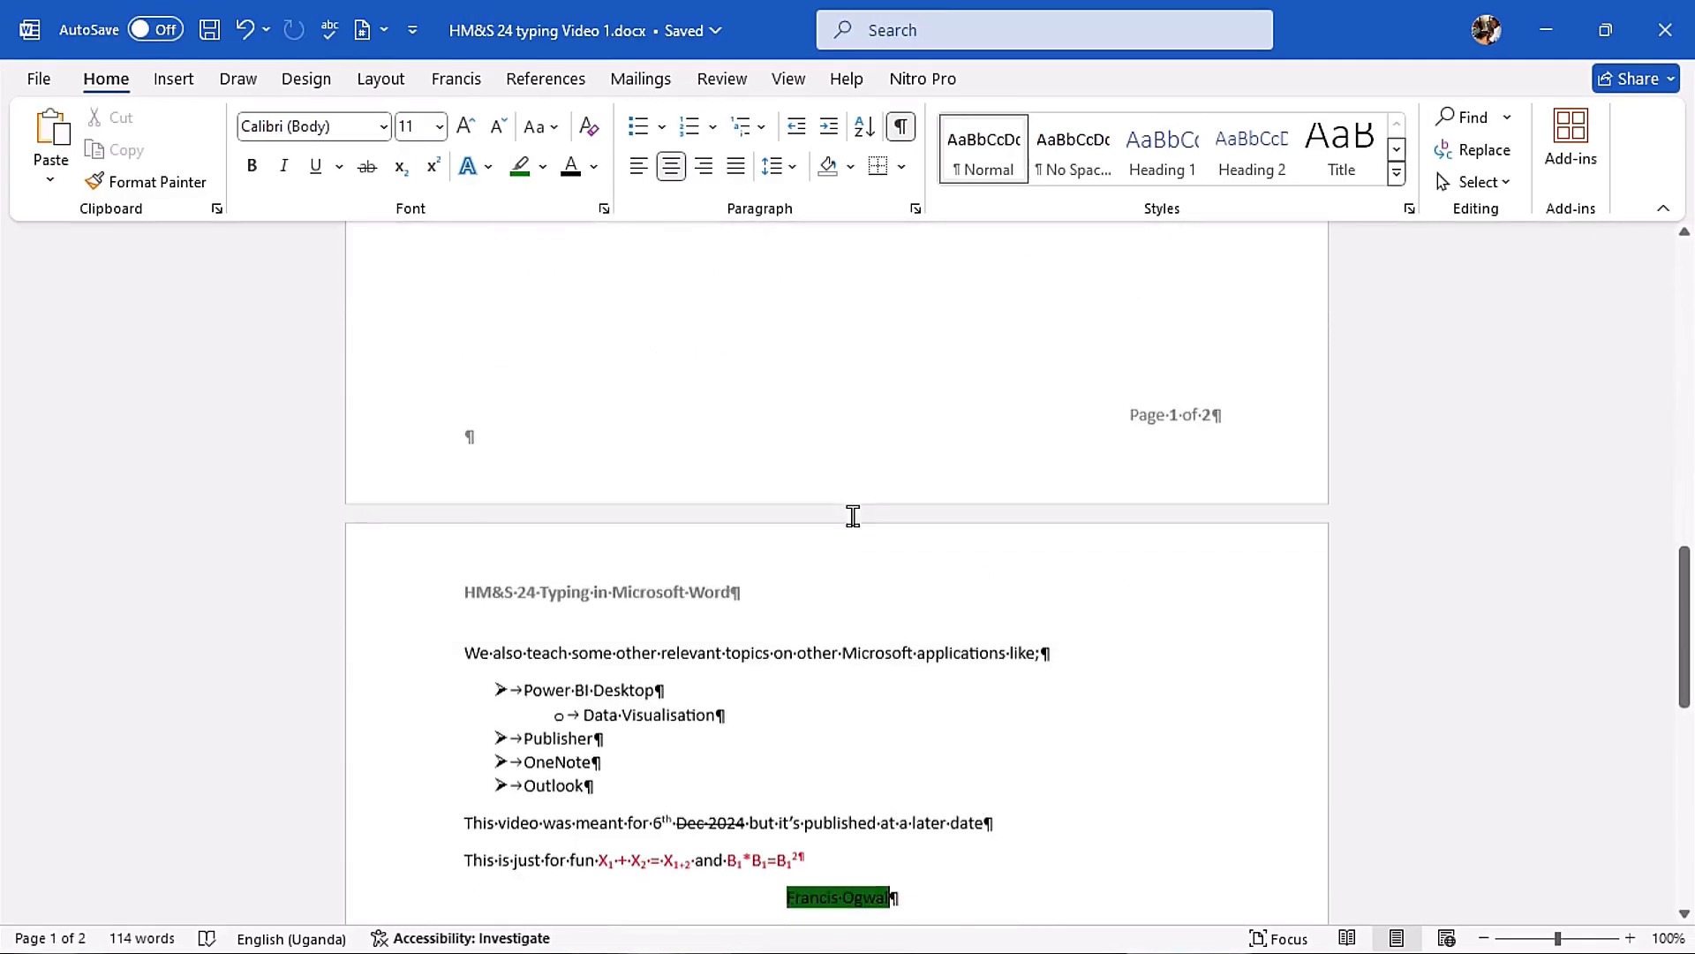
pyautogui.scroll(3, 1050, 757)
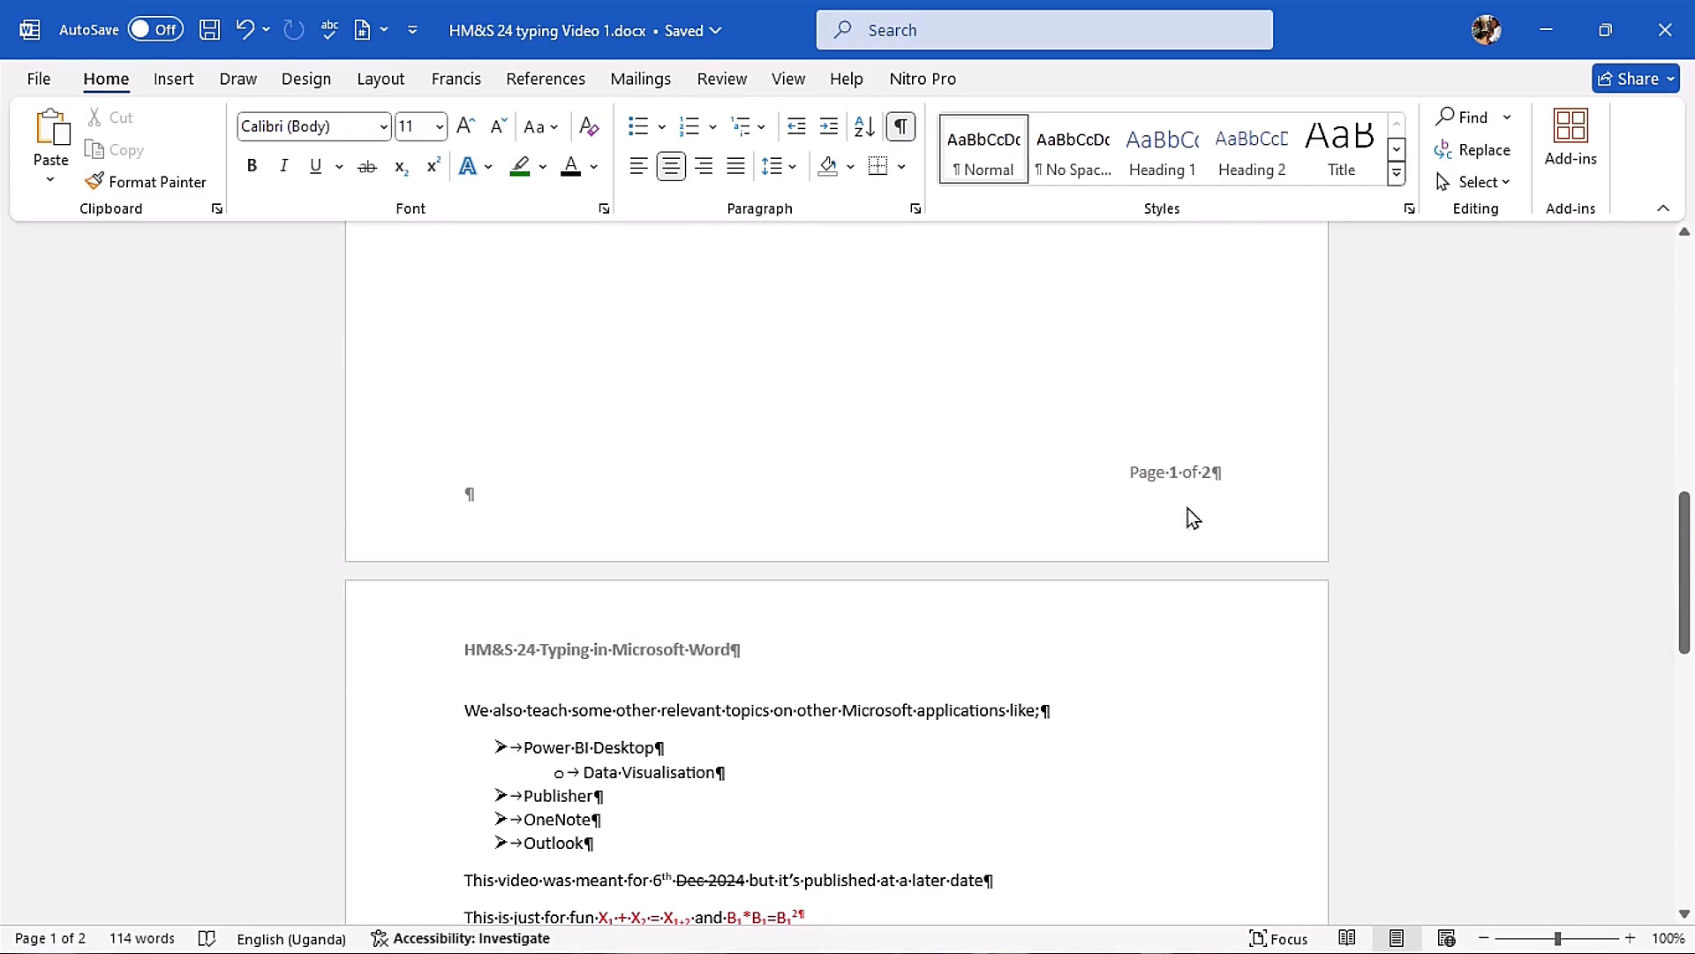
pyautogui.scroll(-3, 1088, 530)
pyautogui.scroll(-5, 1089, 530)
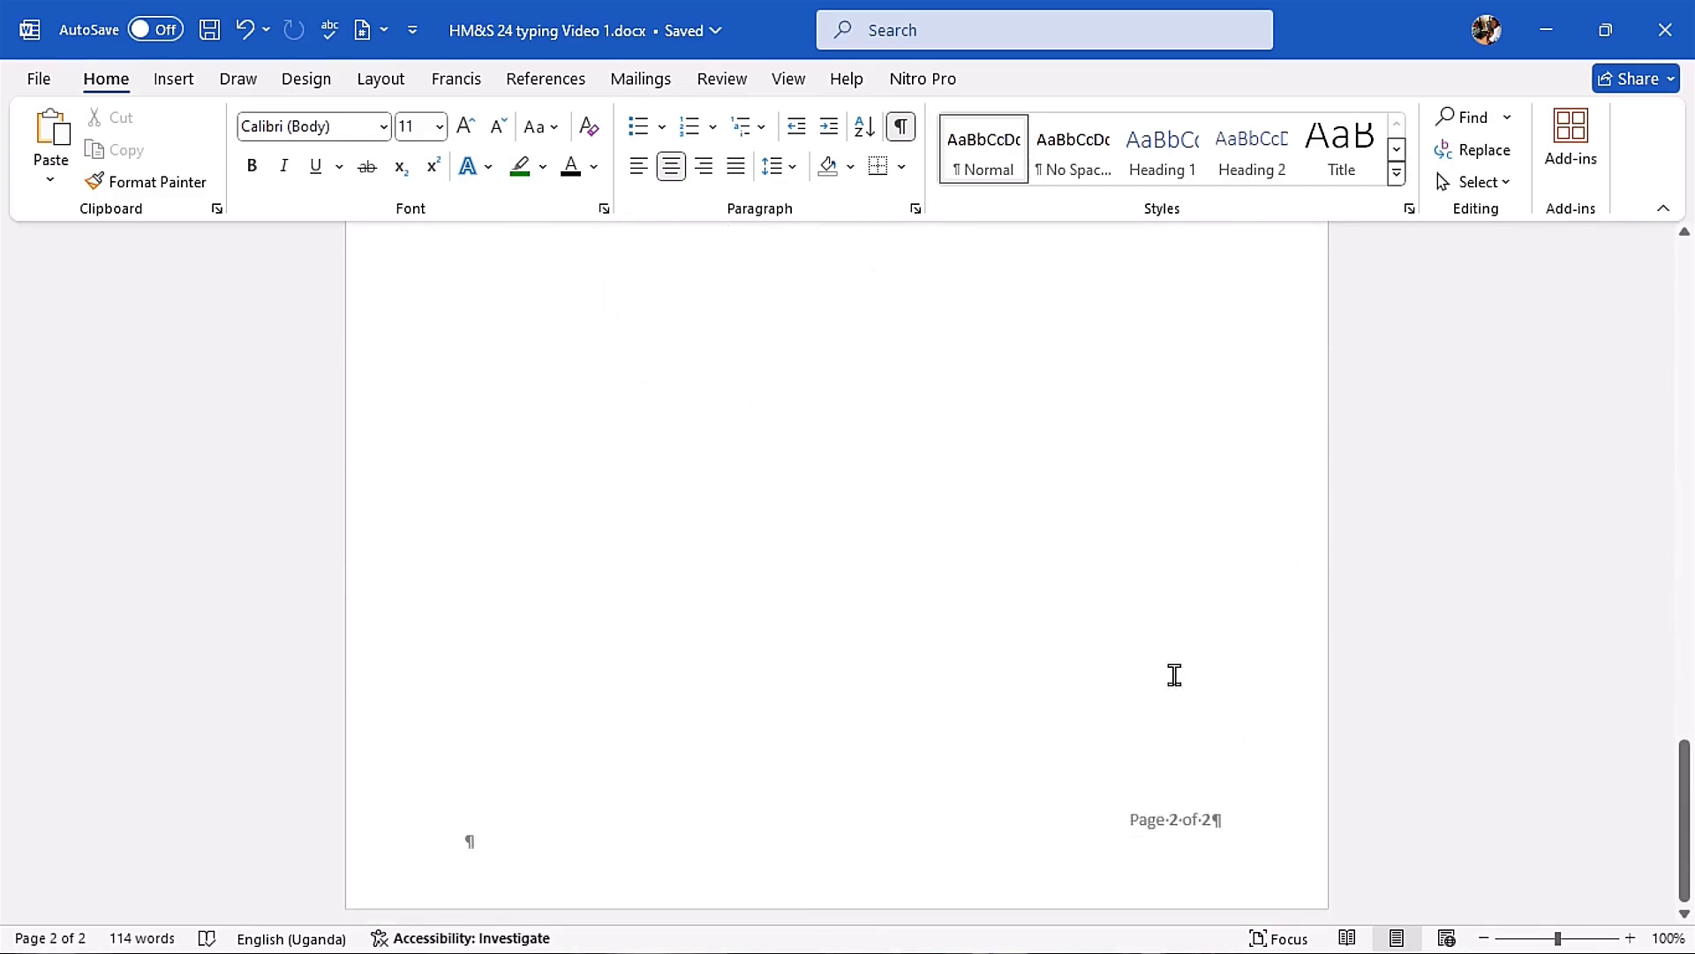
pyautogui.scroll(9, 1236, 816)
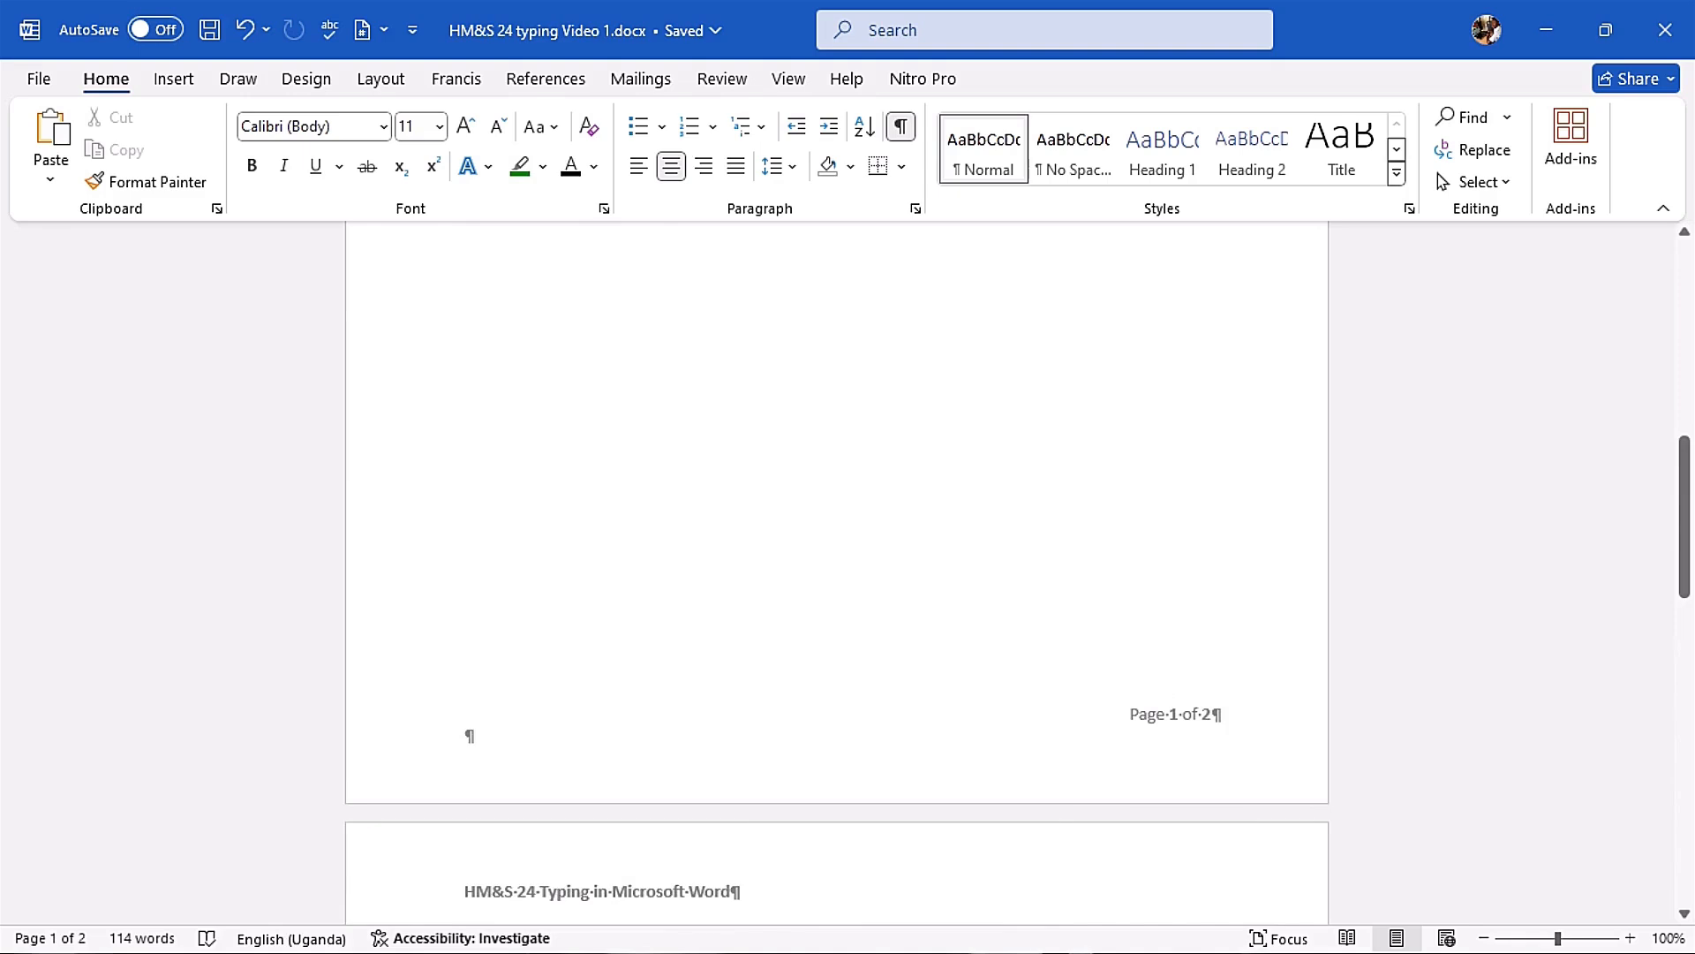
pyautogui.scroll(6, 849, 530)
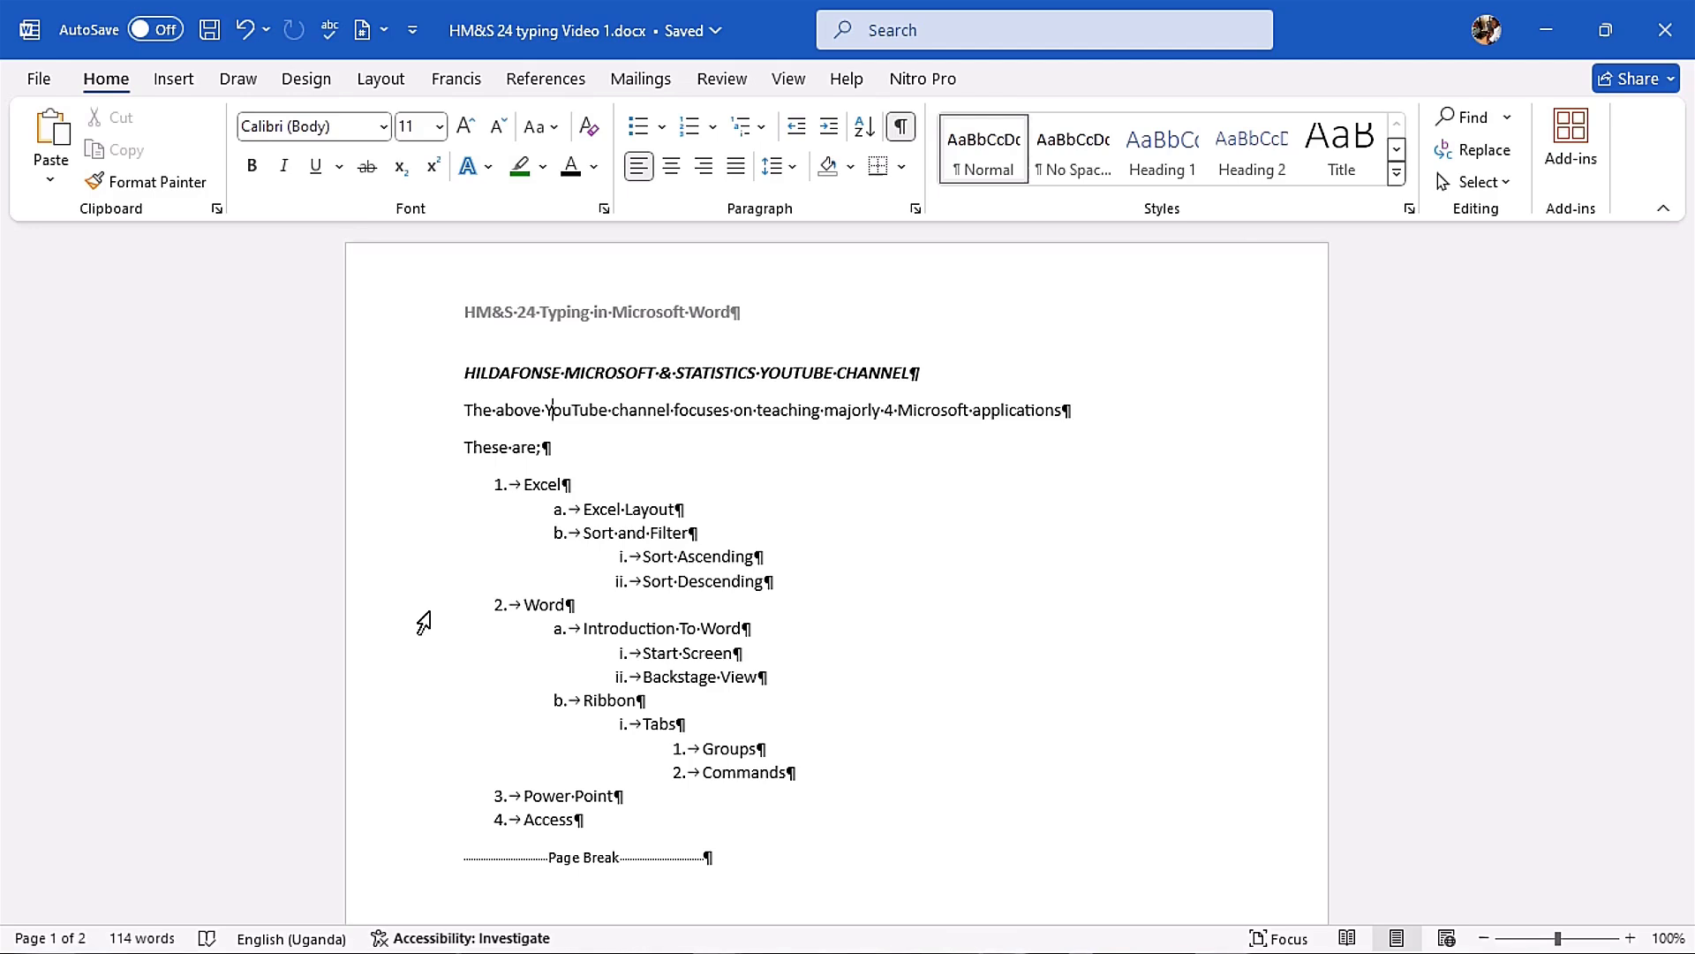
pyautogui.click(408, 415)
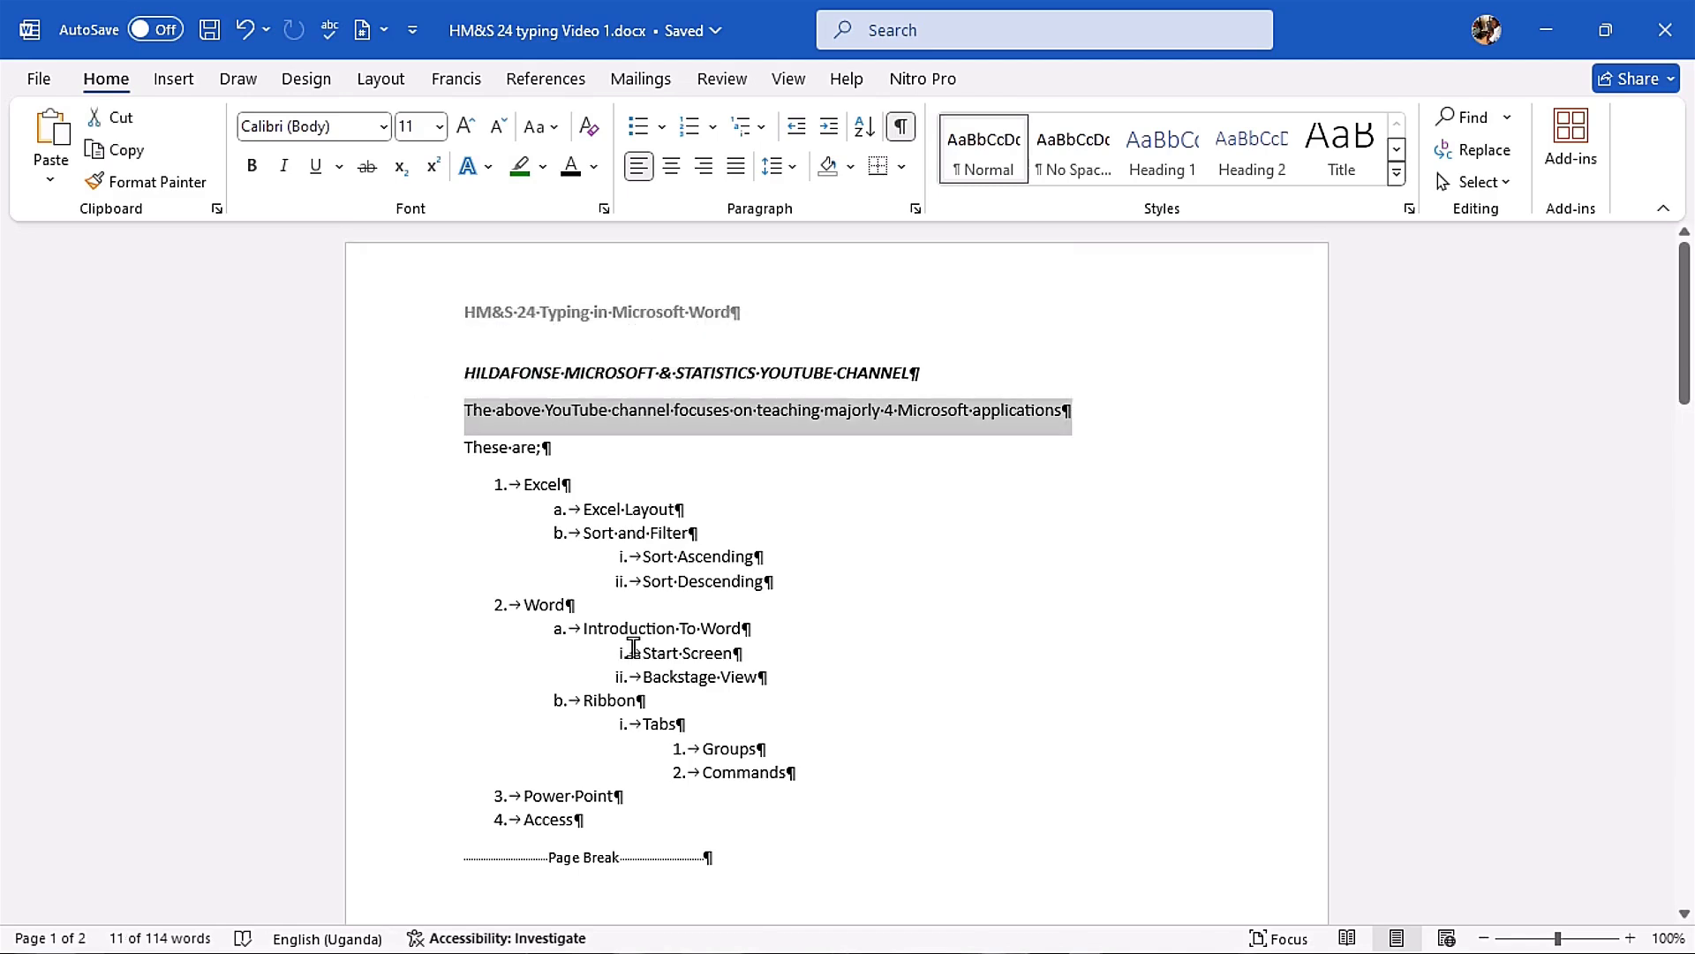
pyautogui.click(643, 560)
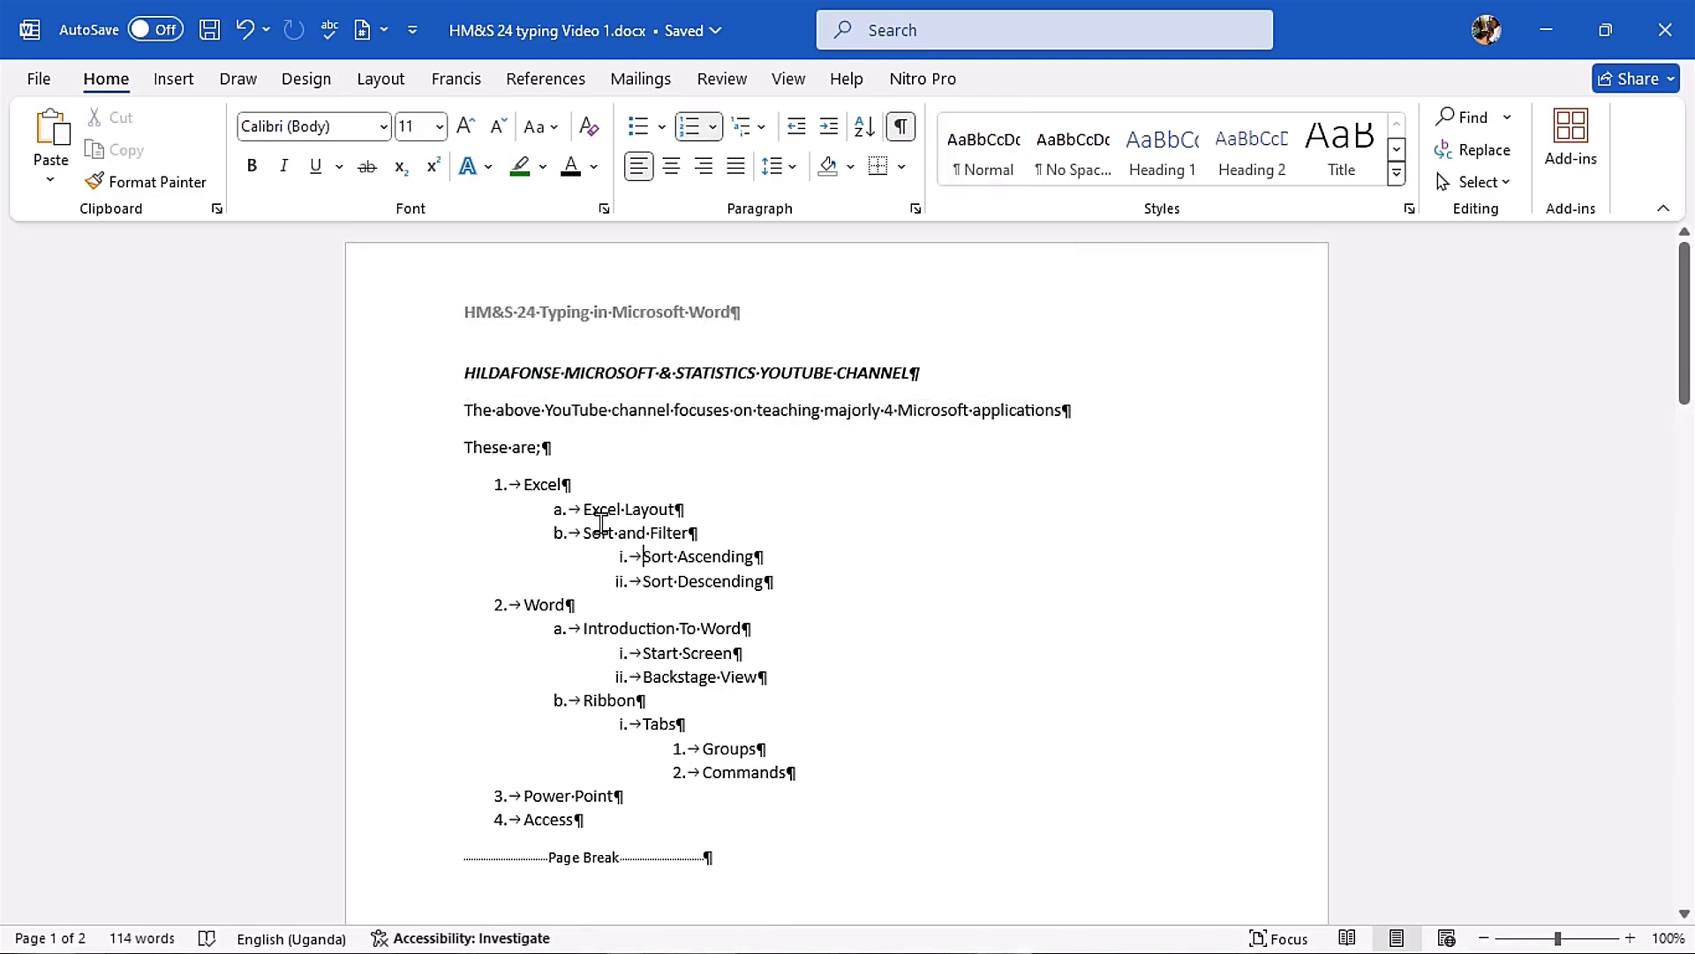
# Step: Select all the body text and browse the available fonts, previewing them without applying one
pyautogui.hotkey('ctrl', 'a')
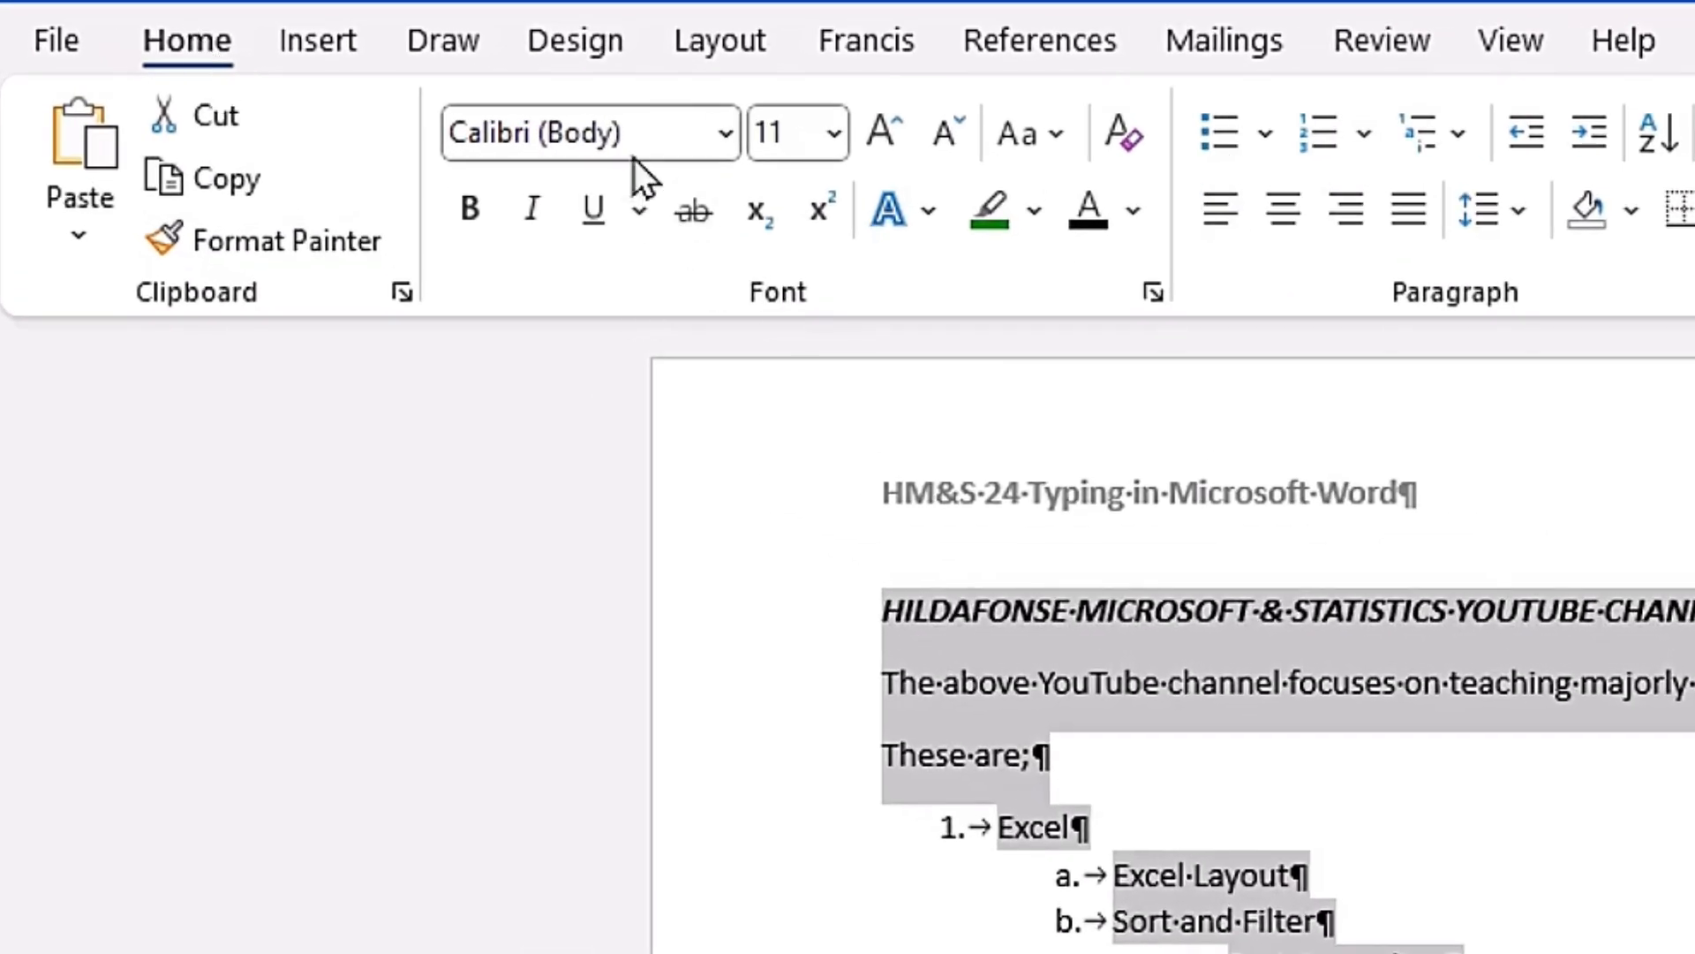
pyautogui.click(719, 141)
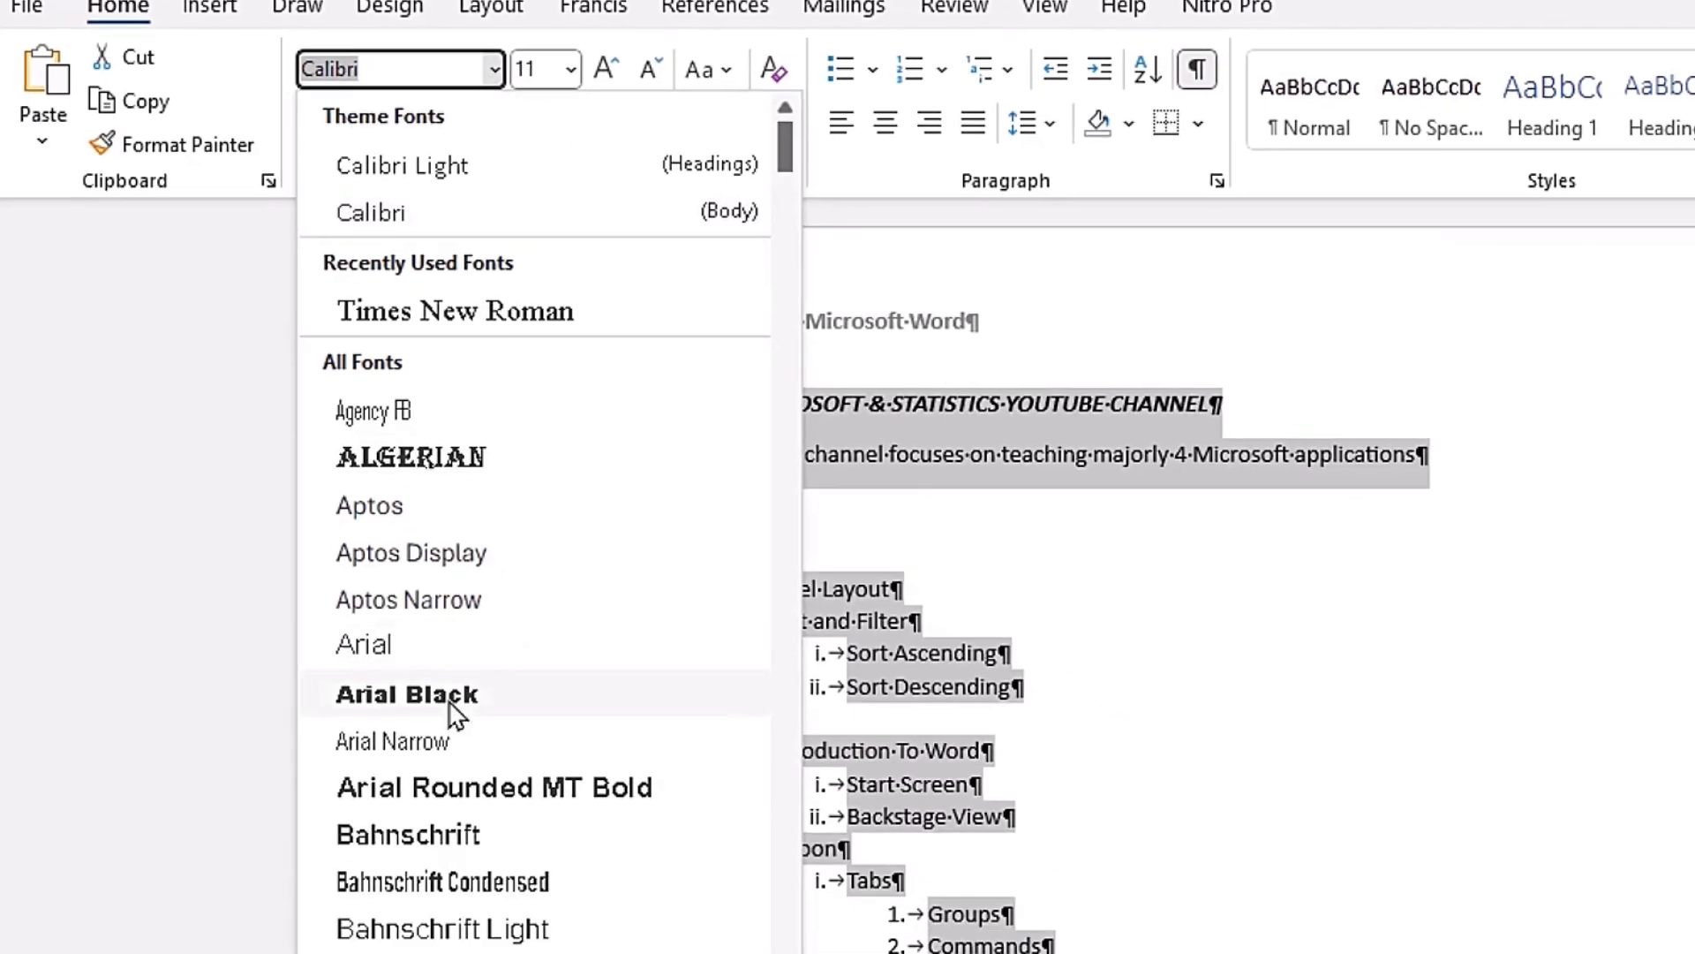
pyautogui.scroll(-6, 574, 901)
pyautogui.scroll(3, 574, 901)
pyautogui.scroll(3, 410, 639)
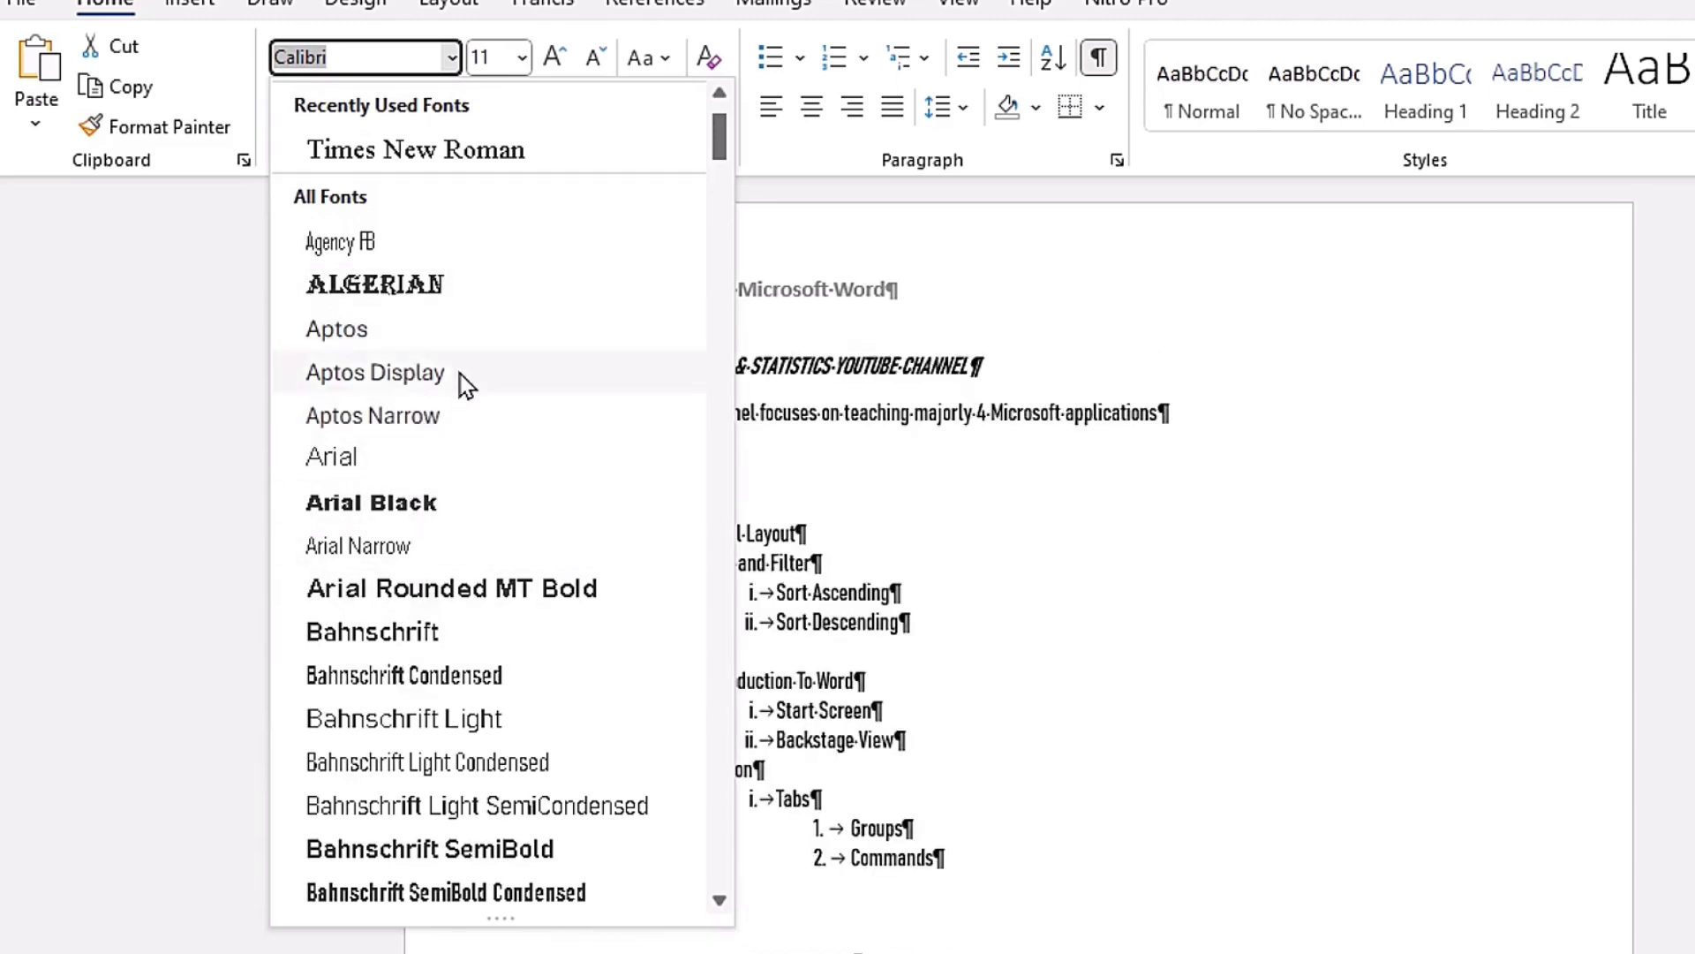
pyautogui.scroll(2, 468, 357)
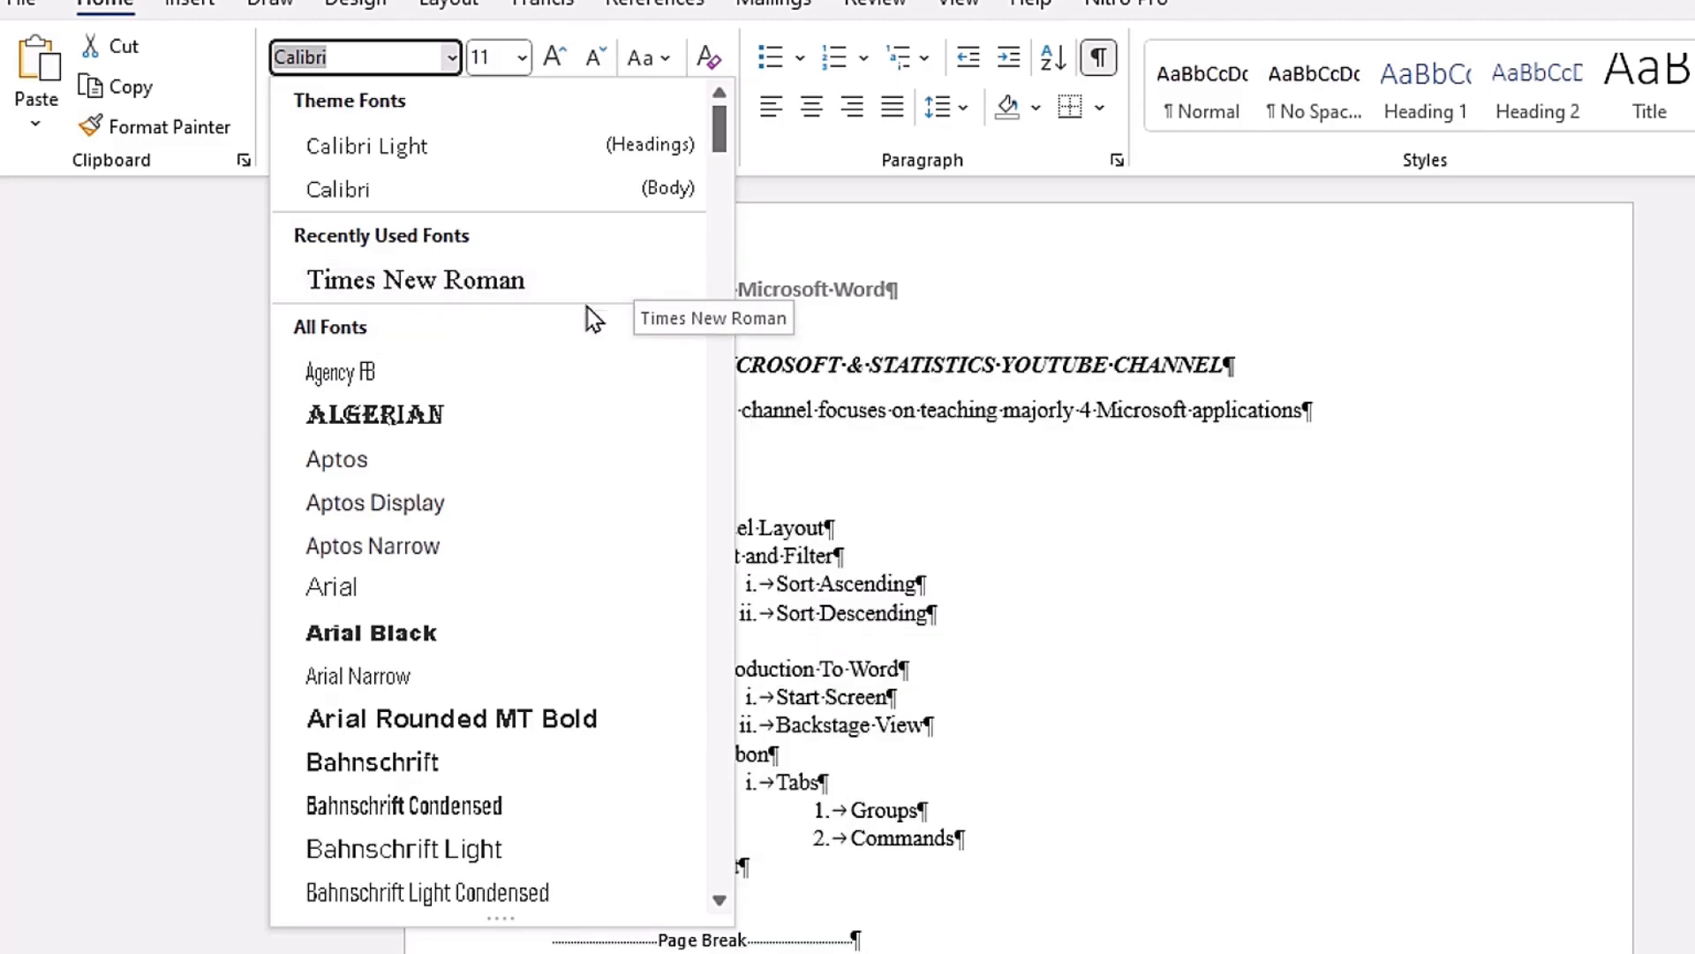
pyautogui.moveTo(724, 148); pyautogui.dragTo(717, 275)
pyautogui.scroll(-11, 394, 482)
pyautogui.scroll(8, 394, 167)
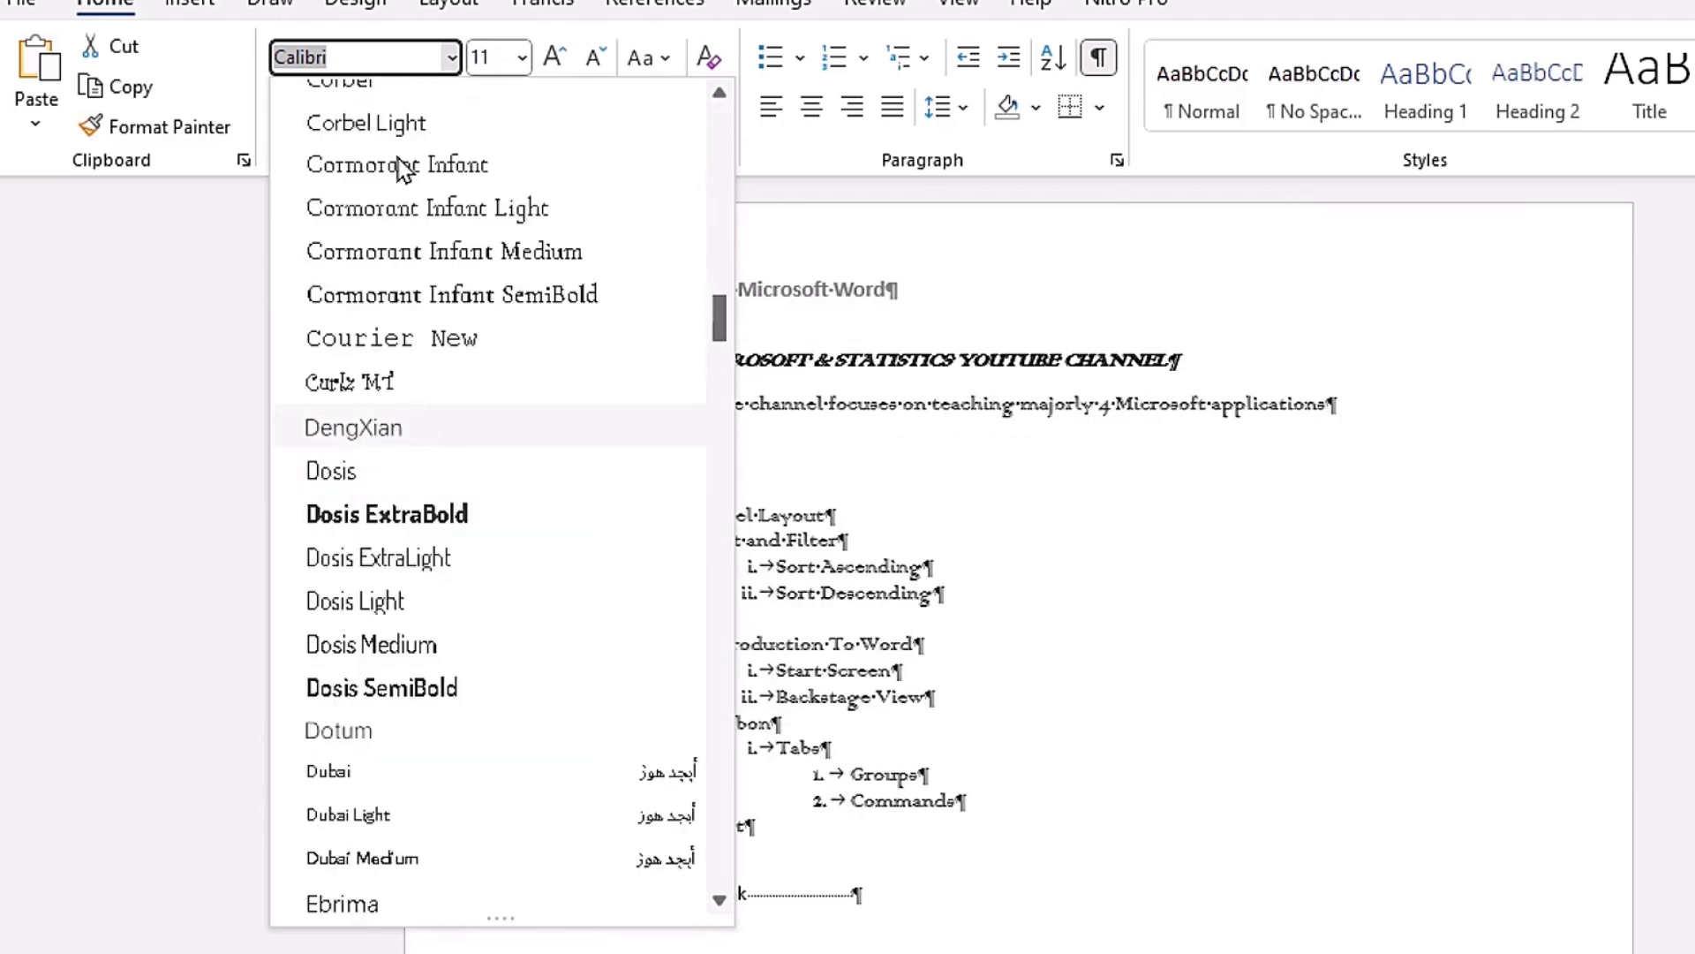
pyautogui.click(184, 328)
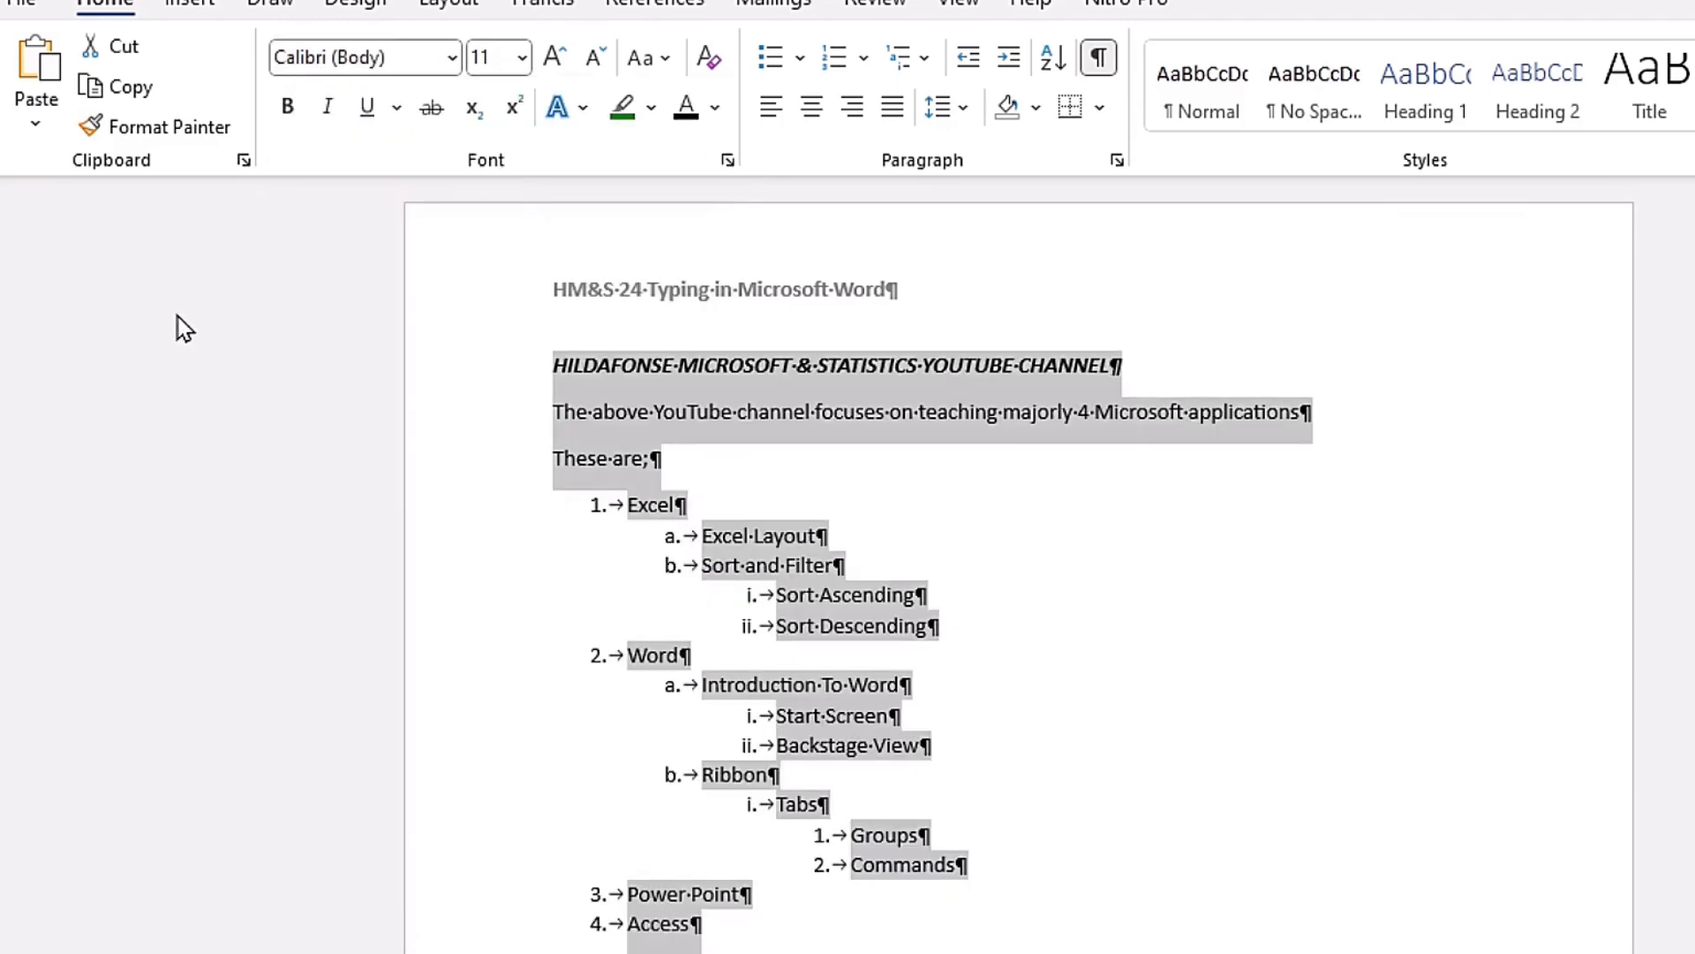
# Step: Set the font of all the body text to Times New Roman and clear the selection
pyautogui.click(453, 62)
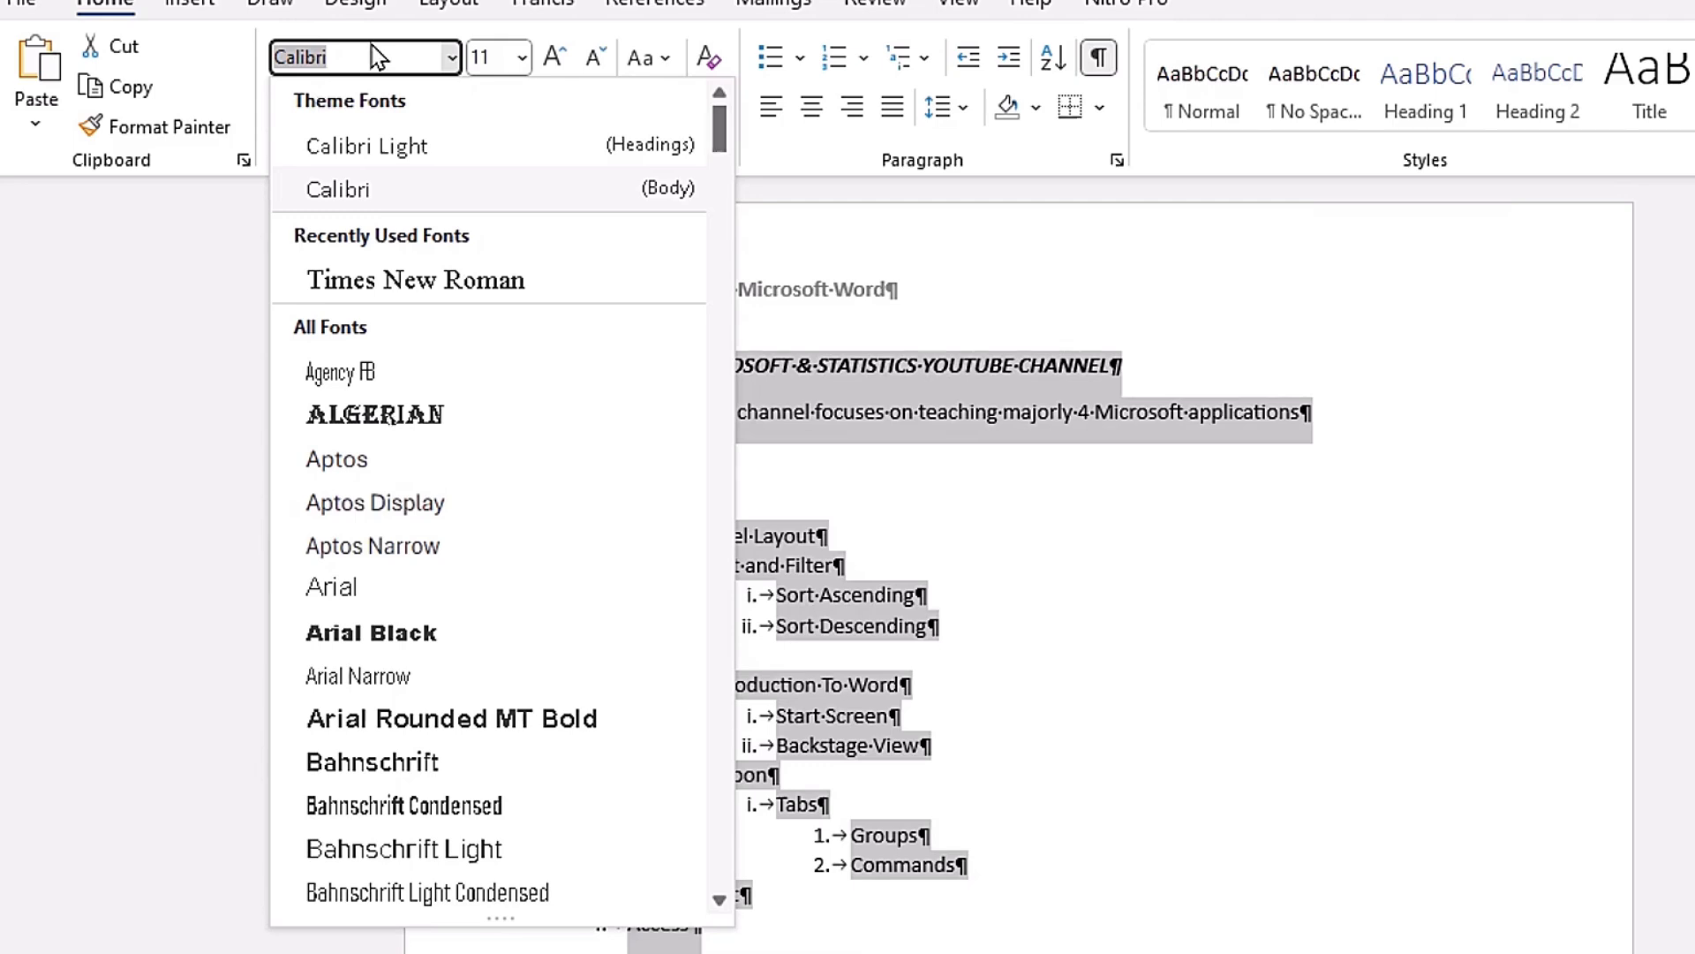
pyautogui.write('Times New Roman')
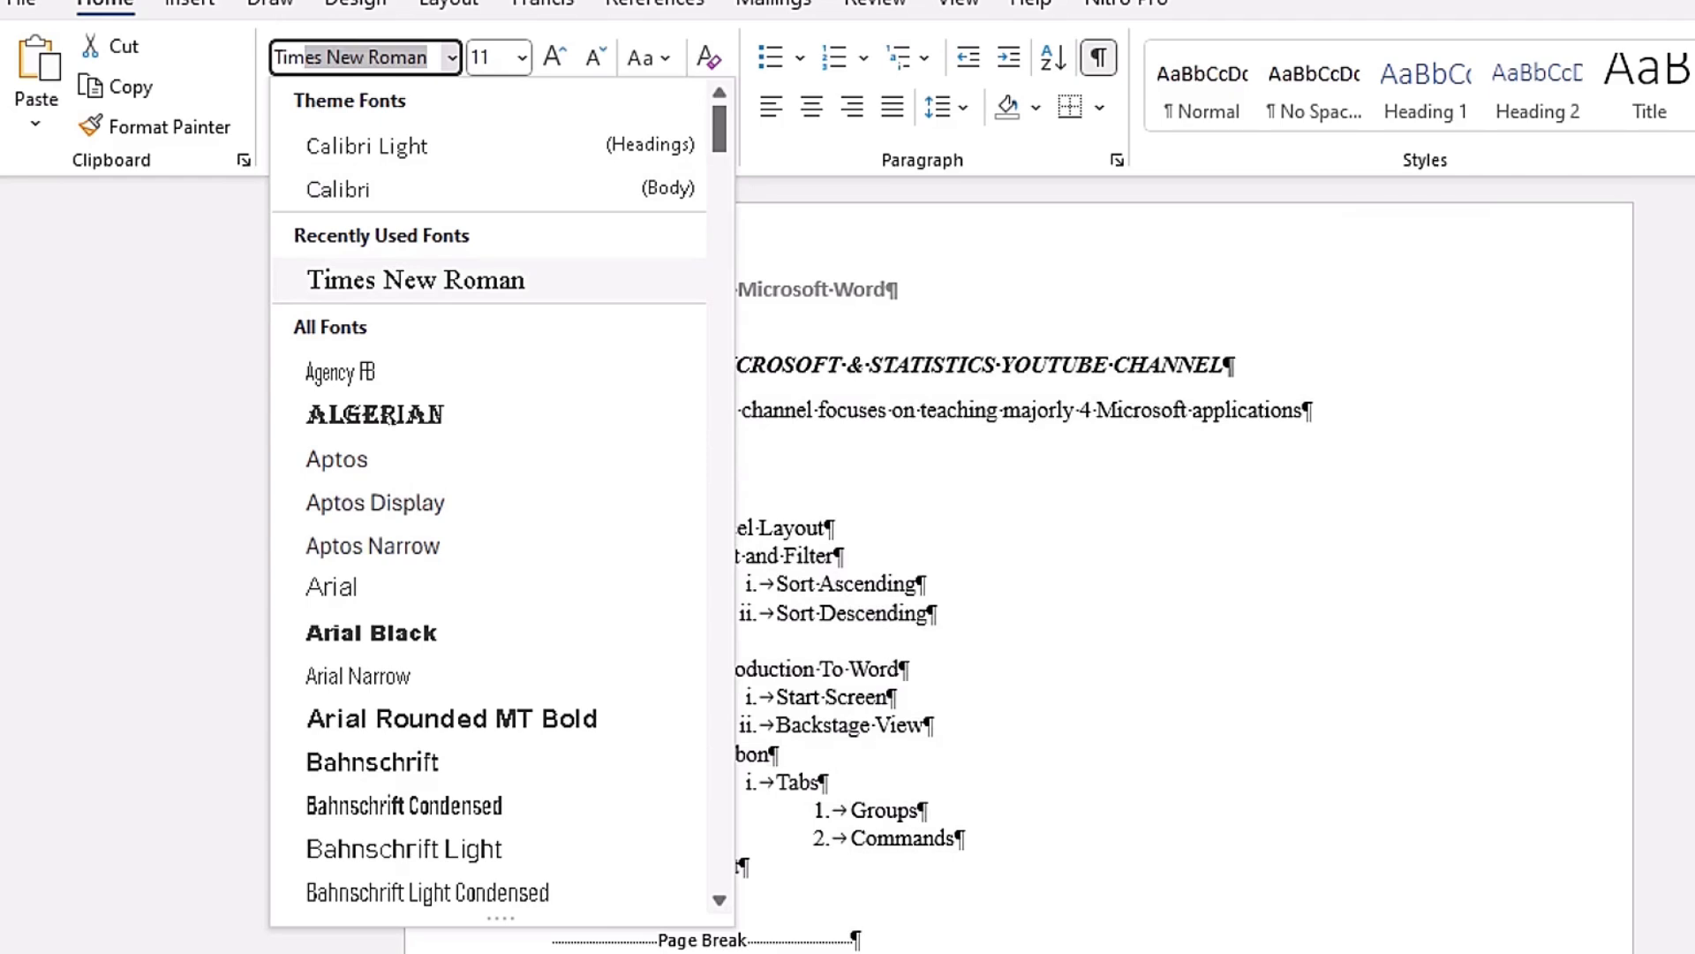
pyautogui.press('Return')
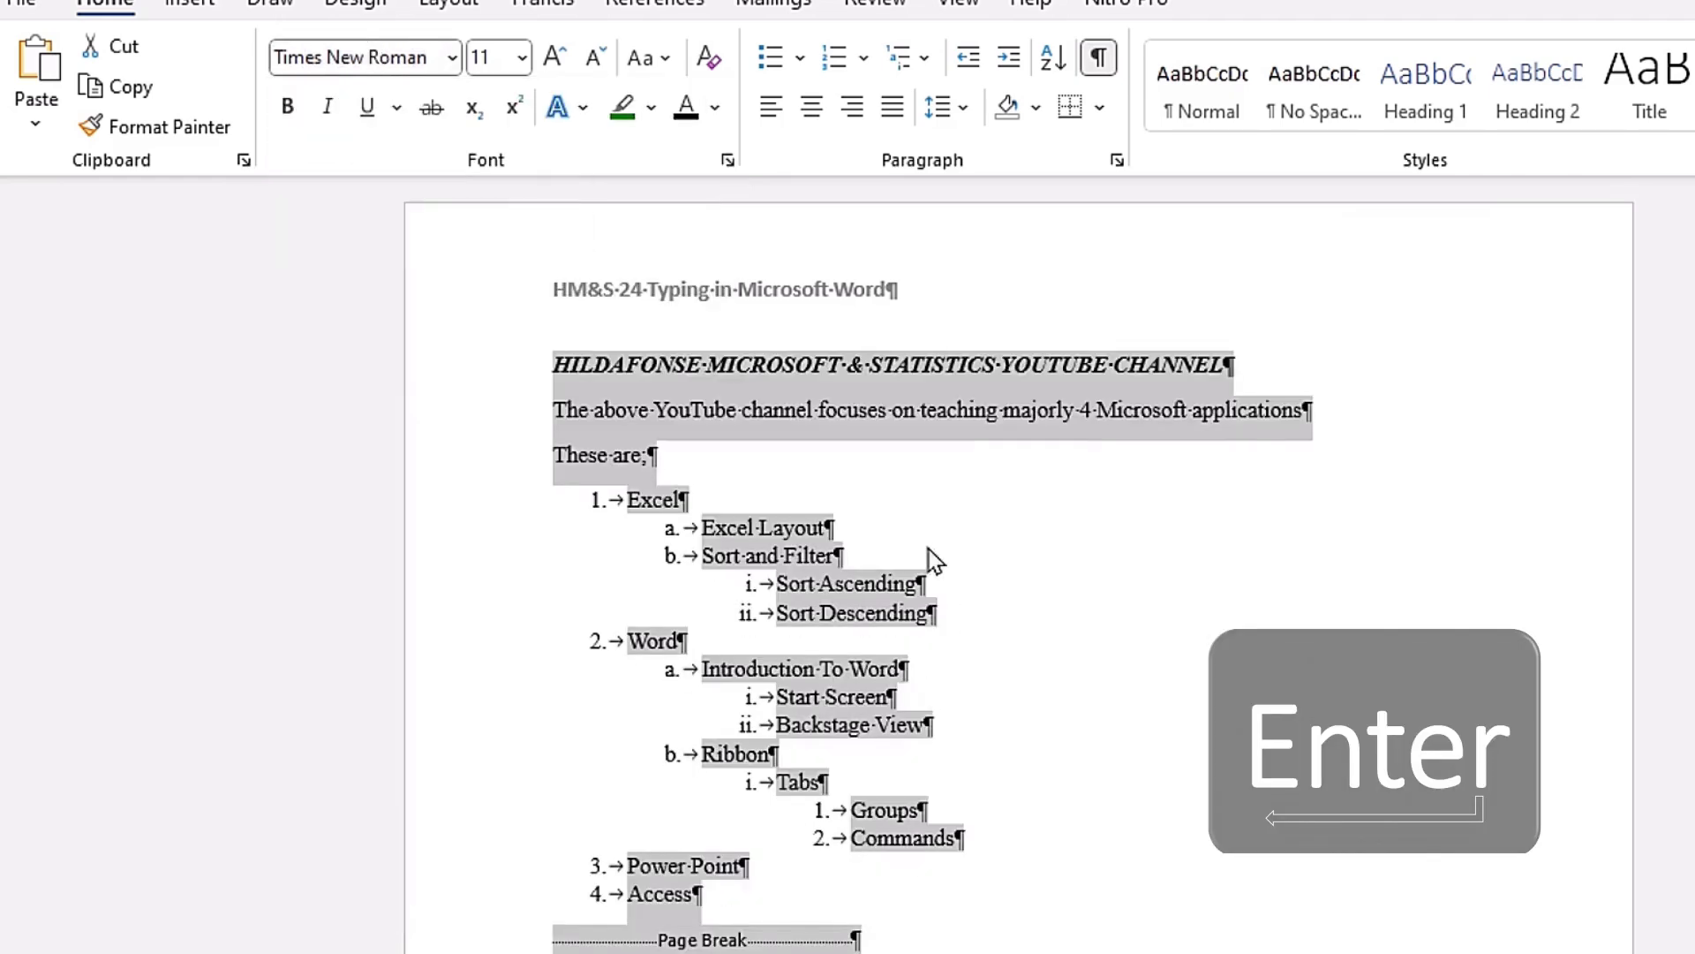
pyautogui.click(898, 569)
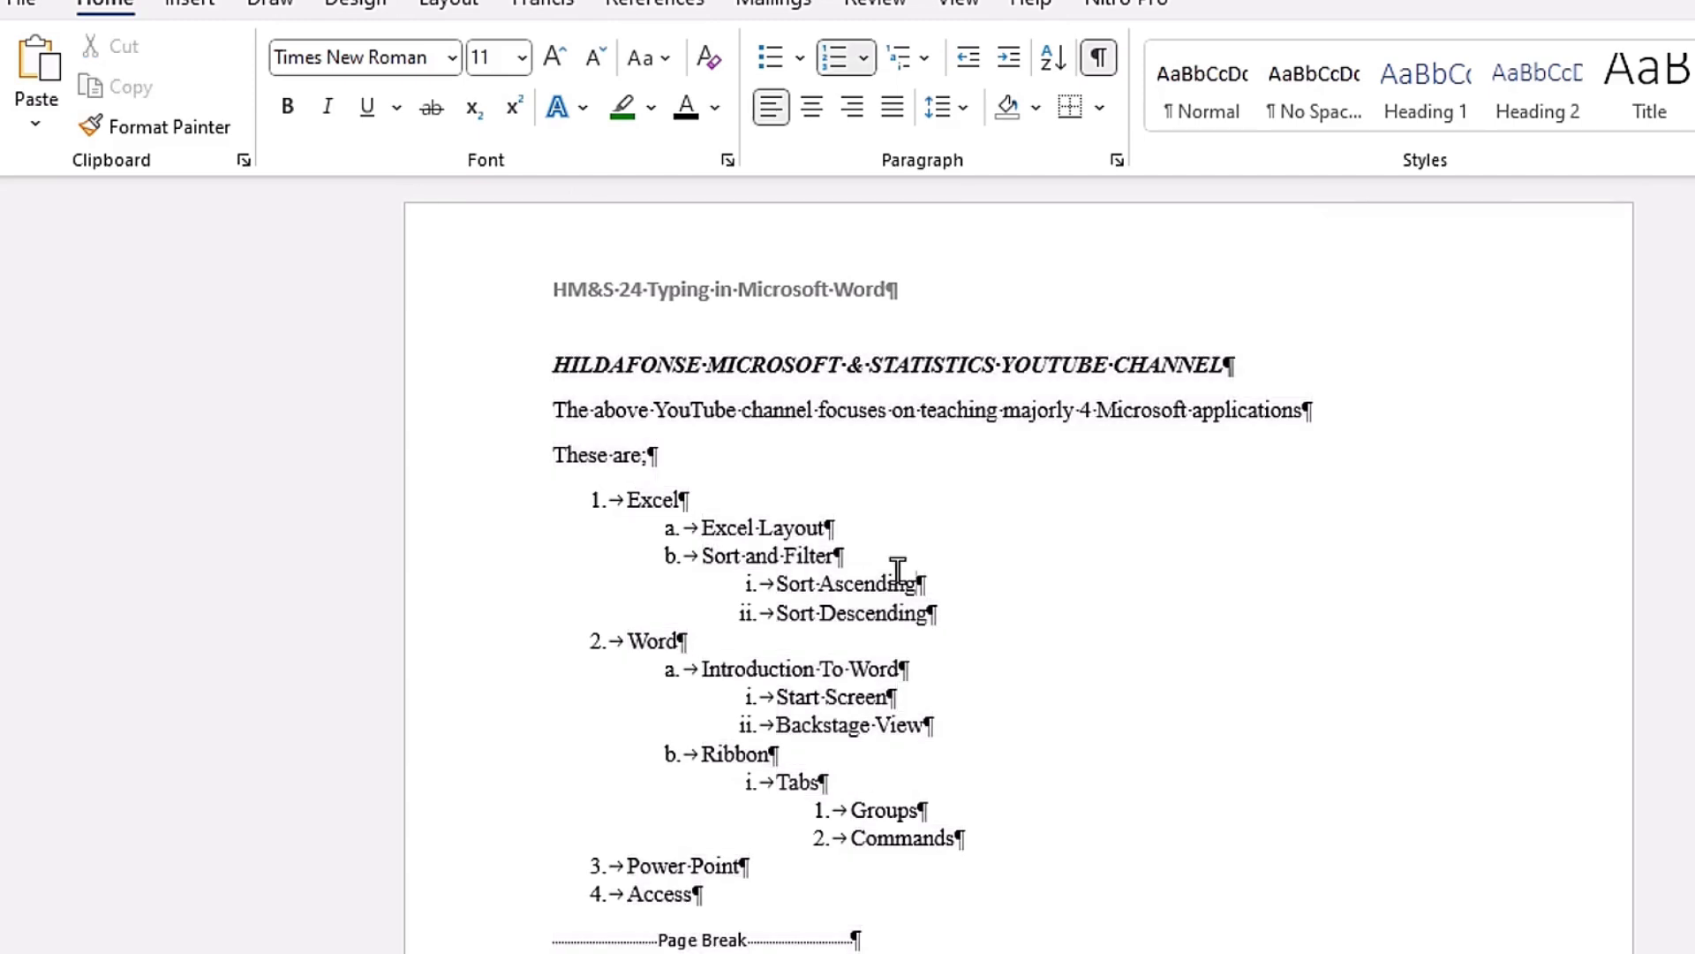
pyautogui.click(637, 410)
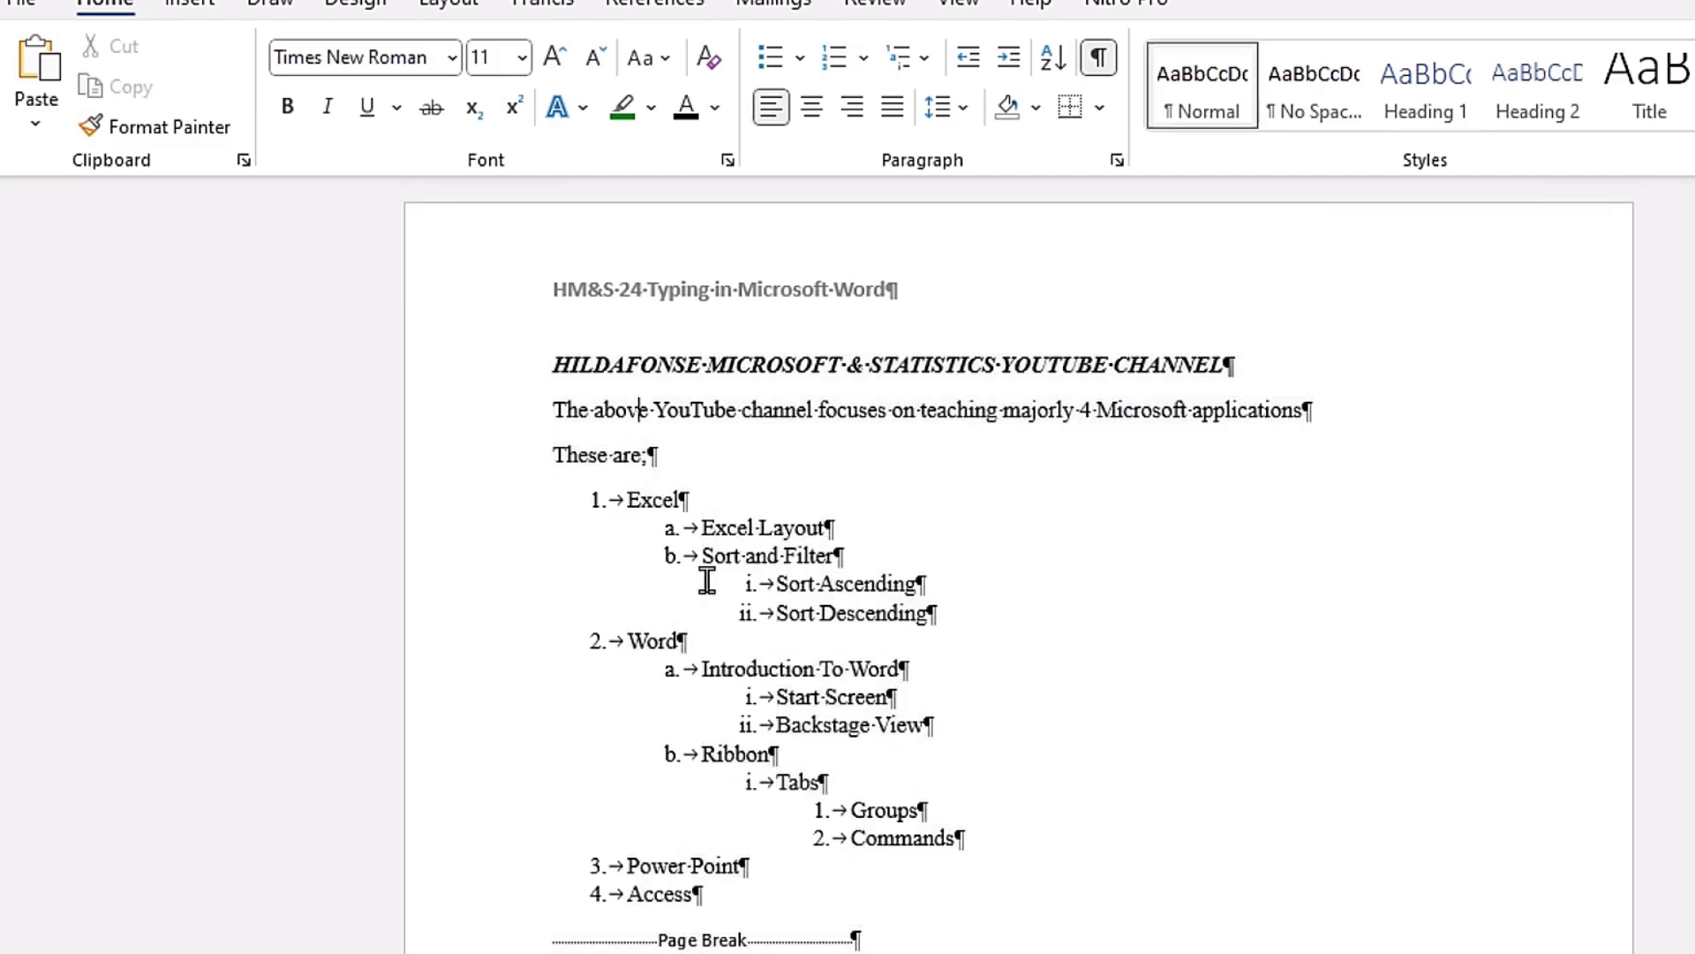
# Step: Select all the body text, preview the preset font sizes and enlarge the text stepwise to 16 points
pyautogui.hotkey('ctrl', 'a')
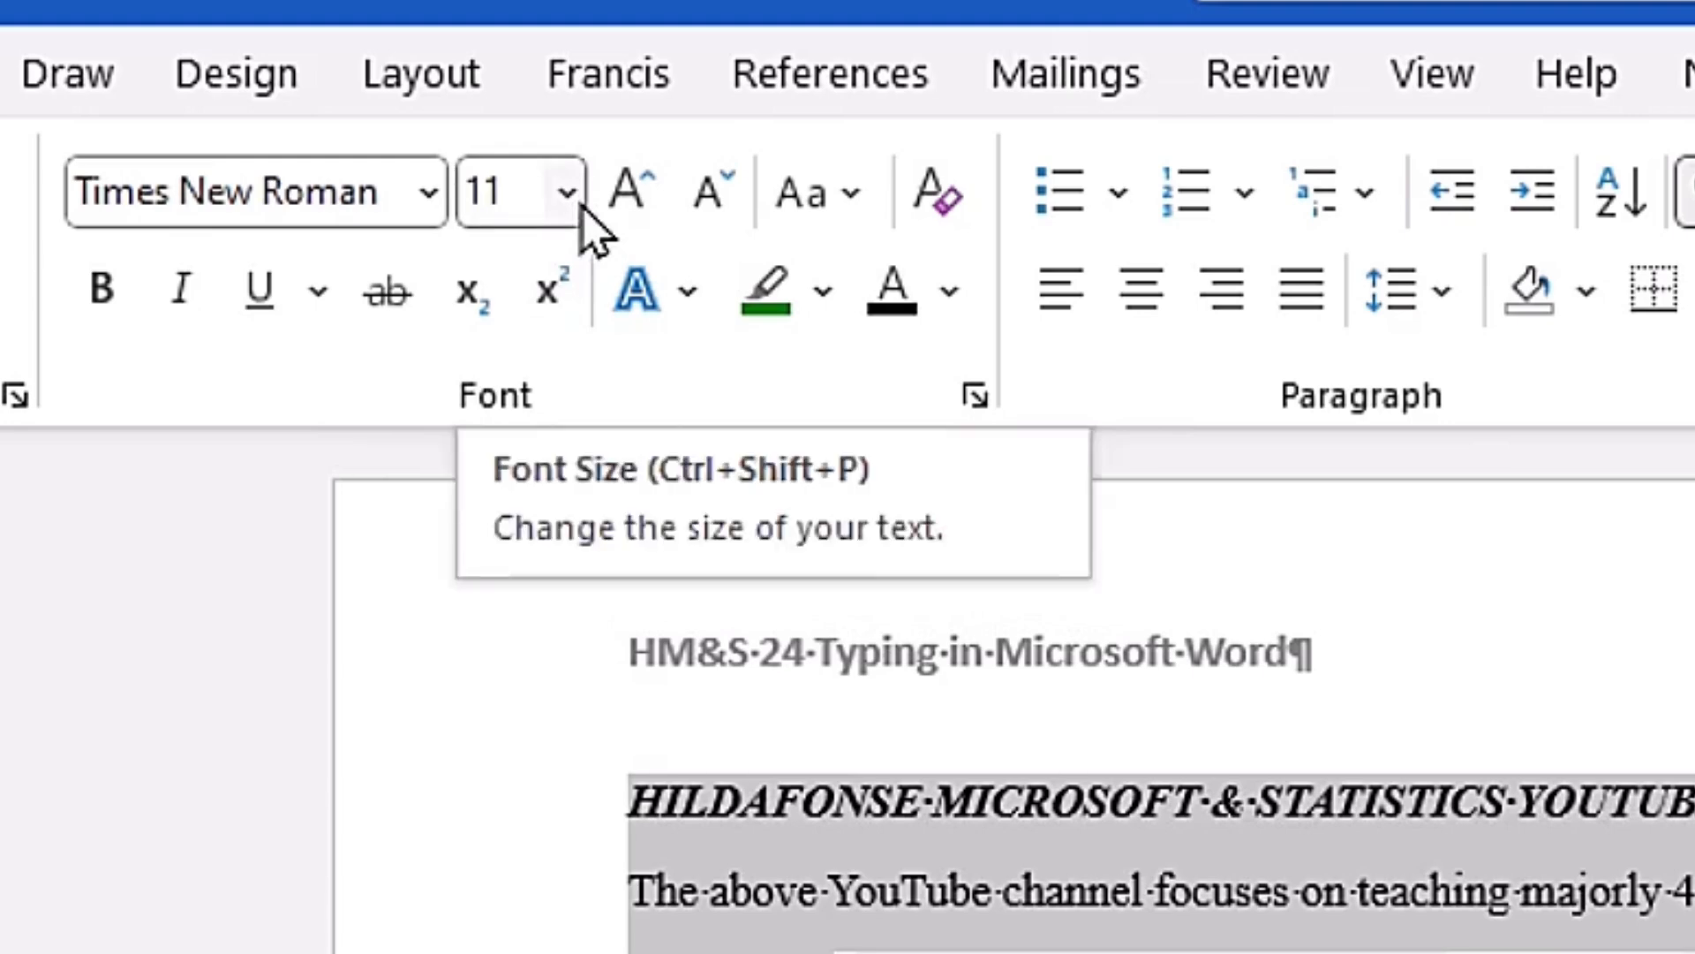
pyautogui.click(570, 196)
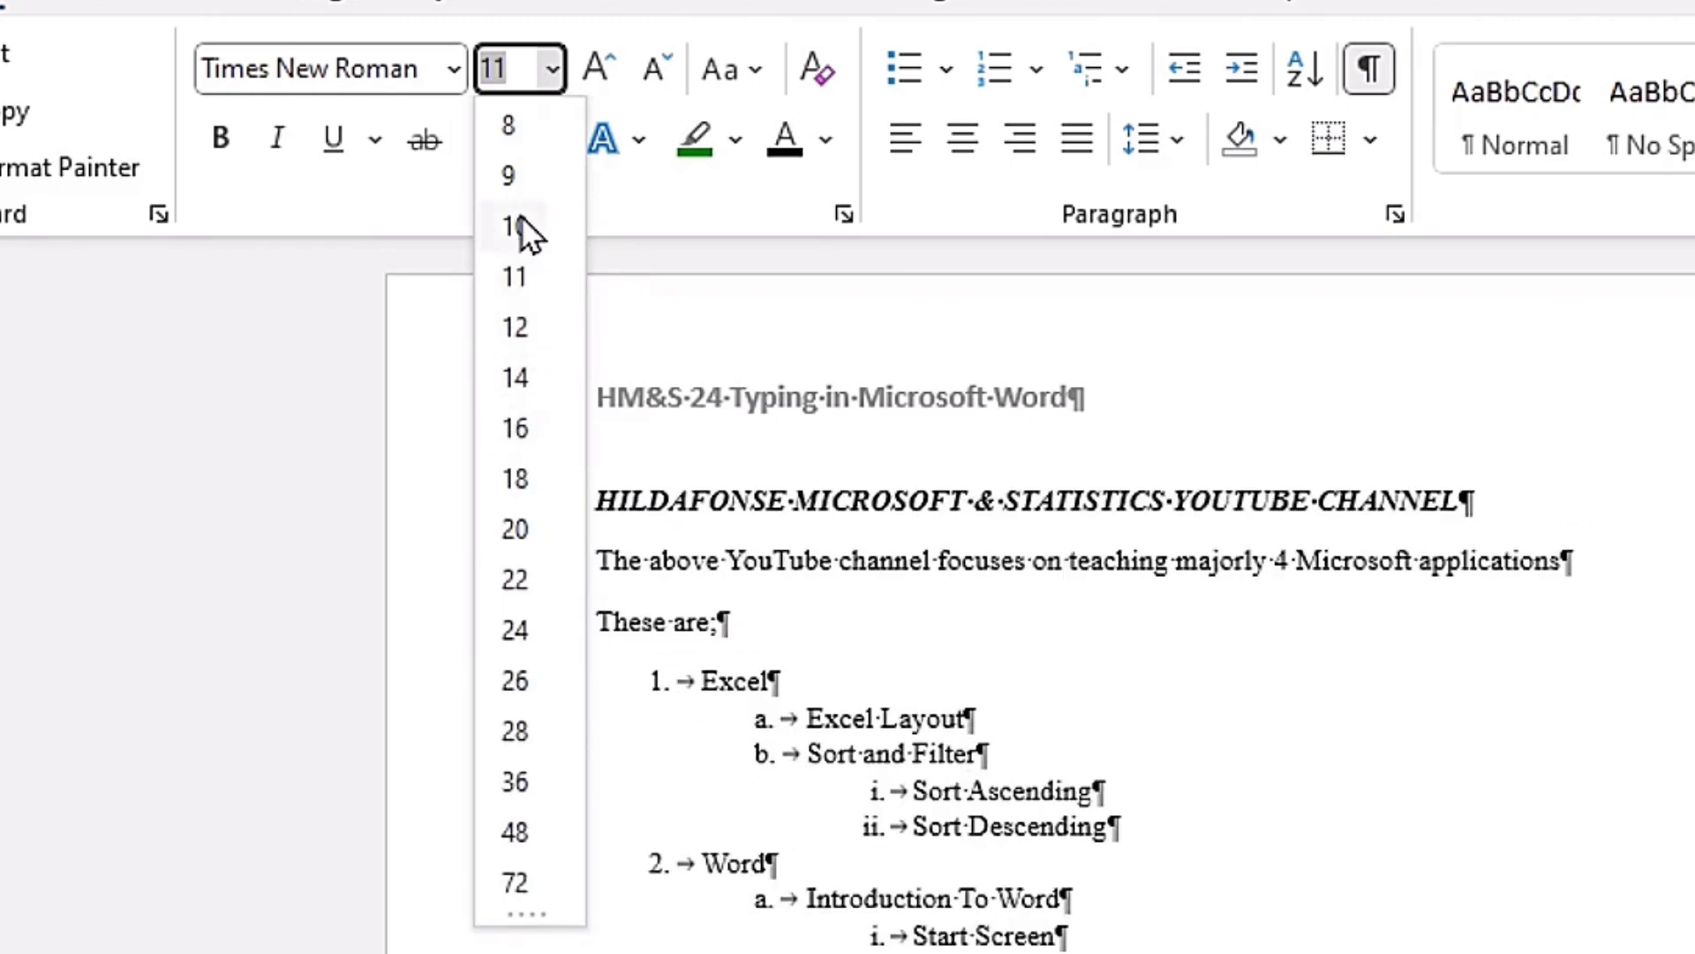
pyautogui.click(378, 415)
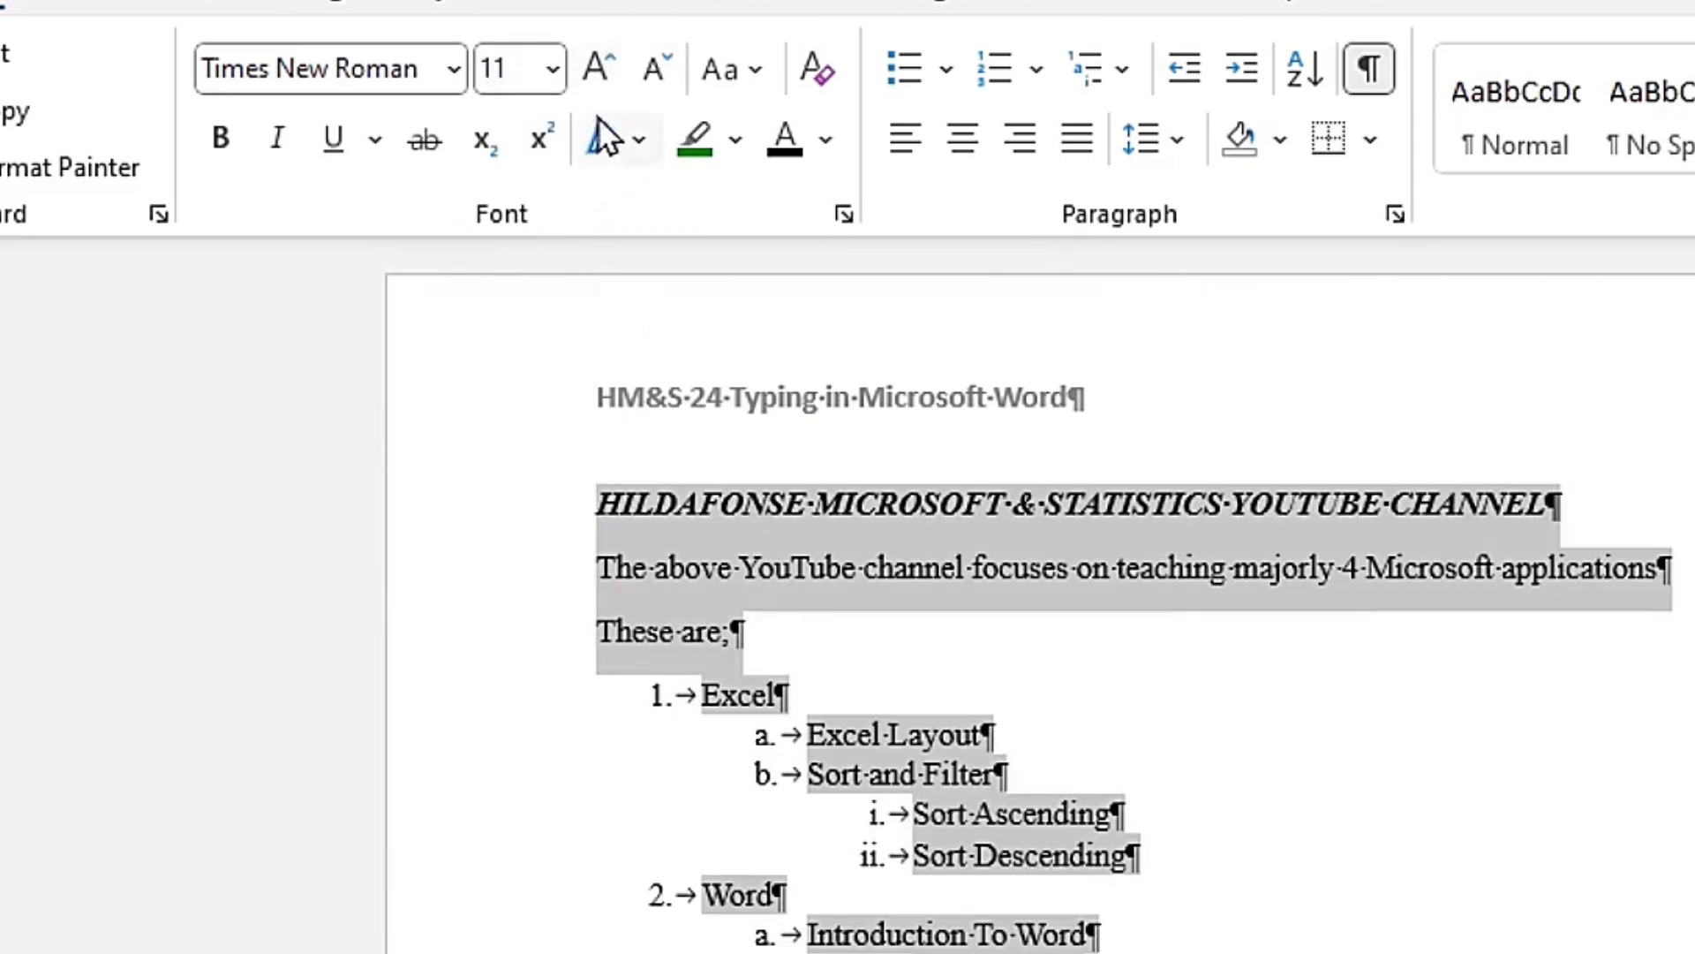
pyautogui.click(596, 69)
pyautogui.click(596, 69)
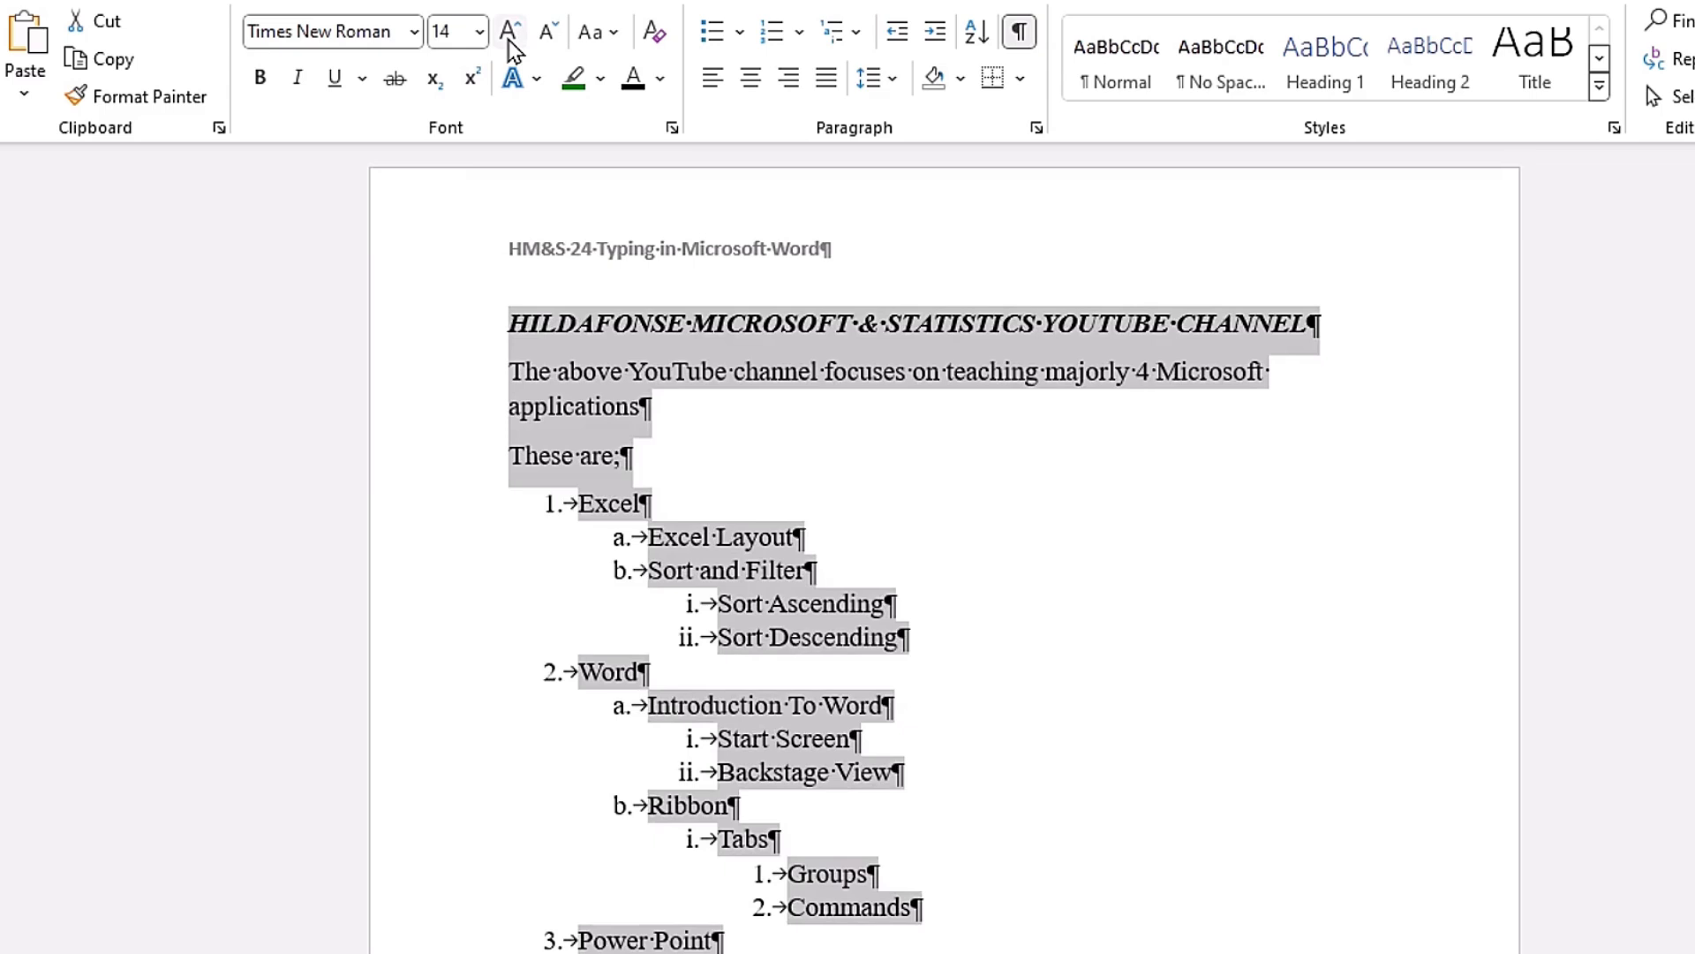
pyautogui.click(508, 39)
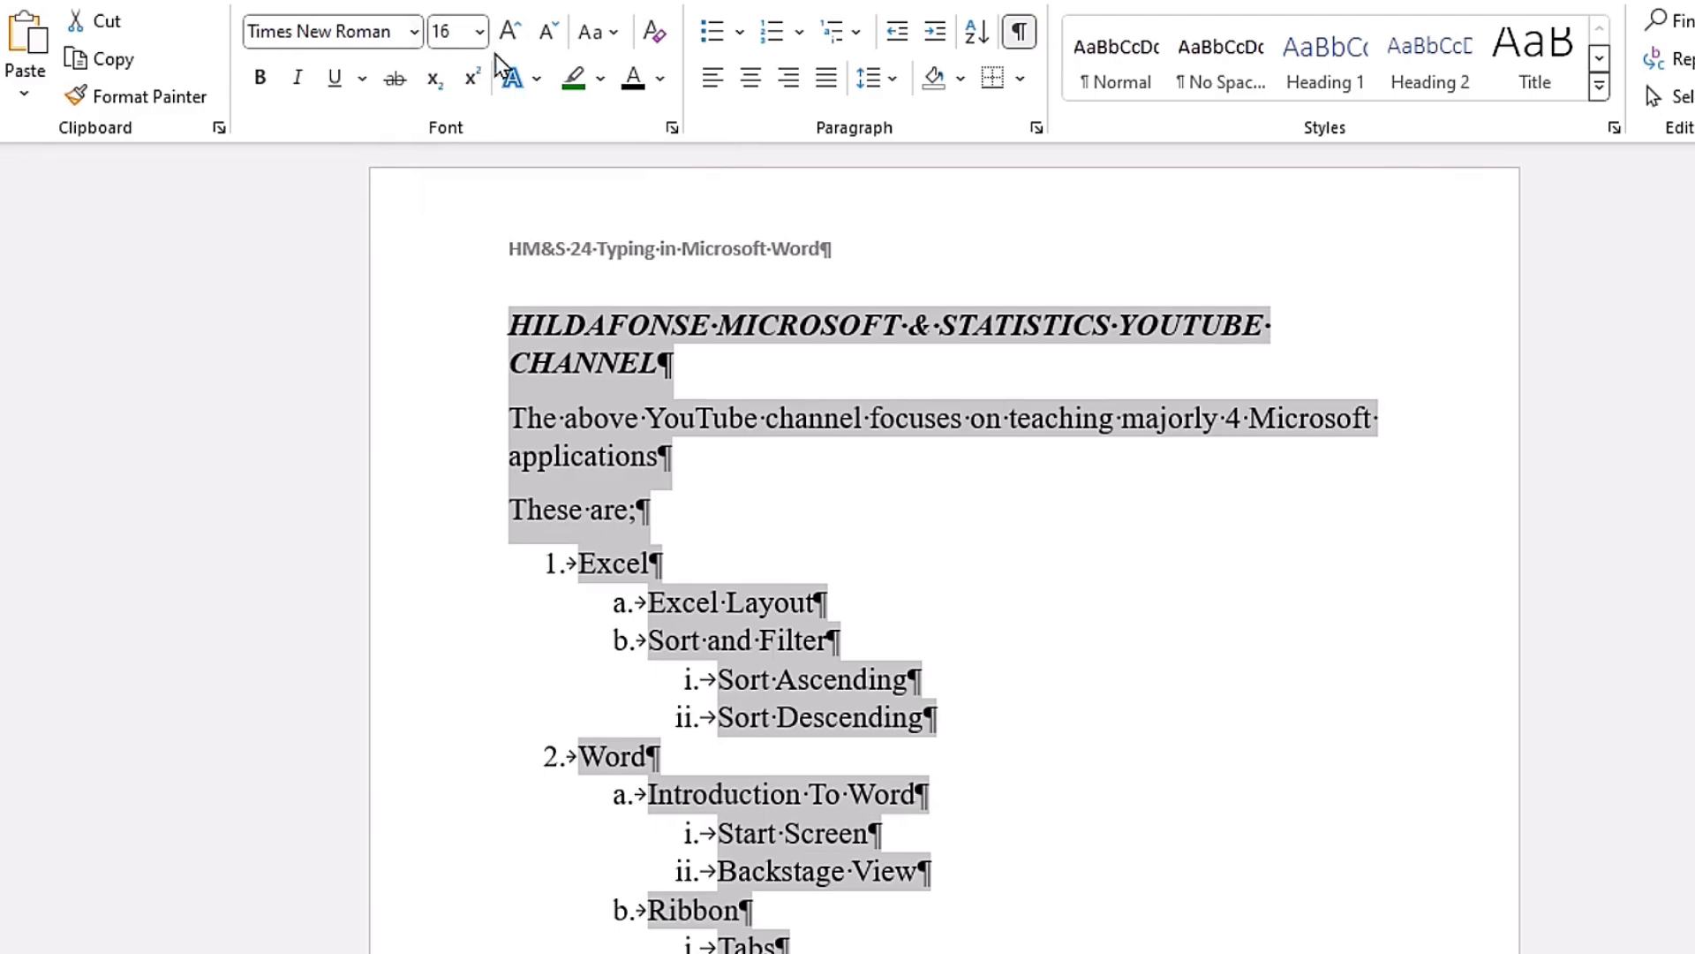
# Step: Reduce the selected body text stepwise to 11 points and increase it one step to 12 points
pyautogui.click(550, 43)
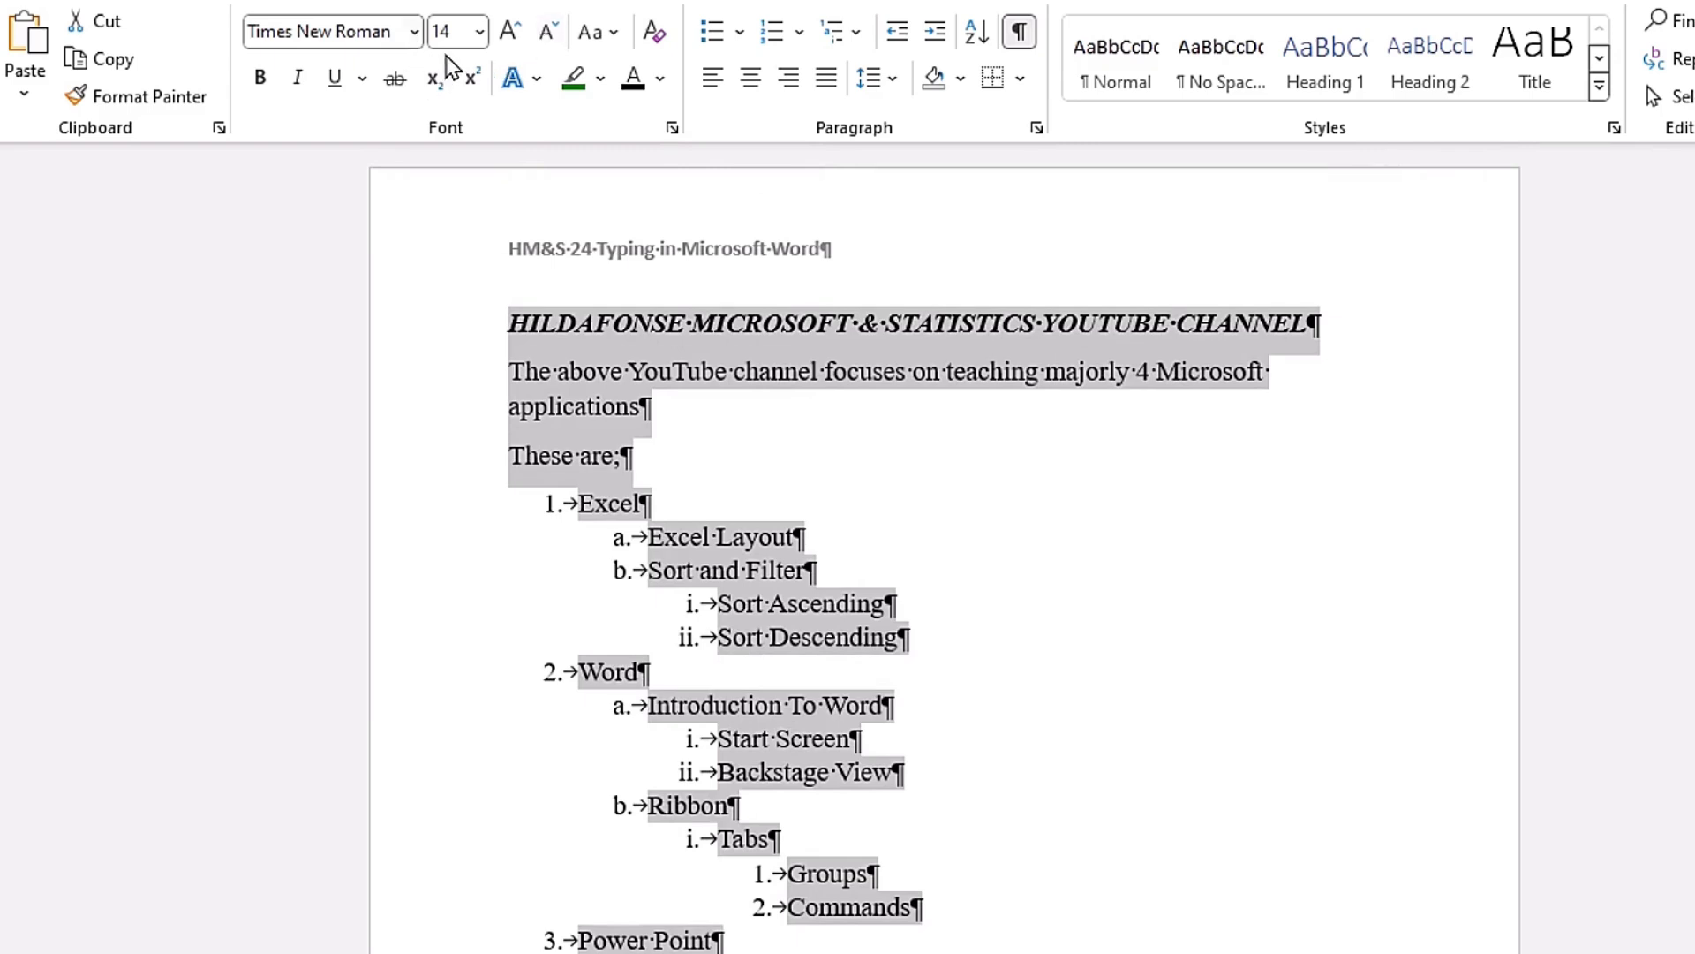
pyautogui.click(545, 32)
pyautogui.click(548, 35)
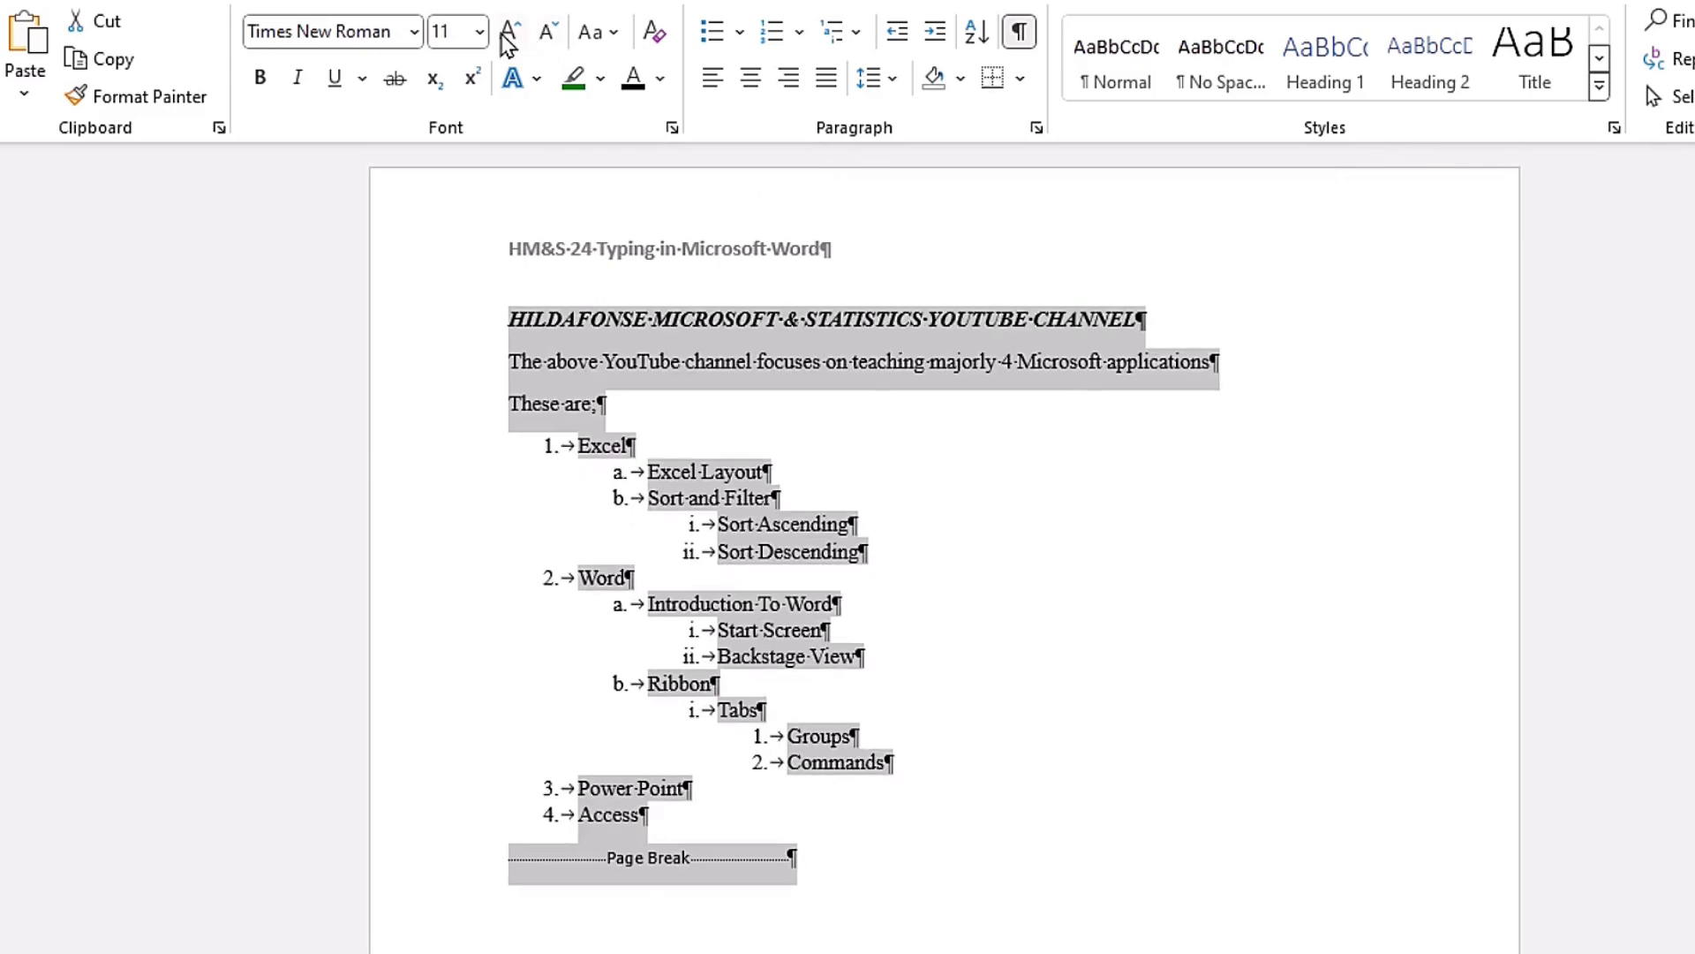
pyautogui.click(509, 39)
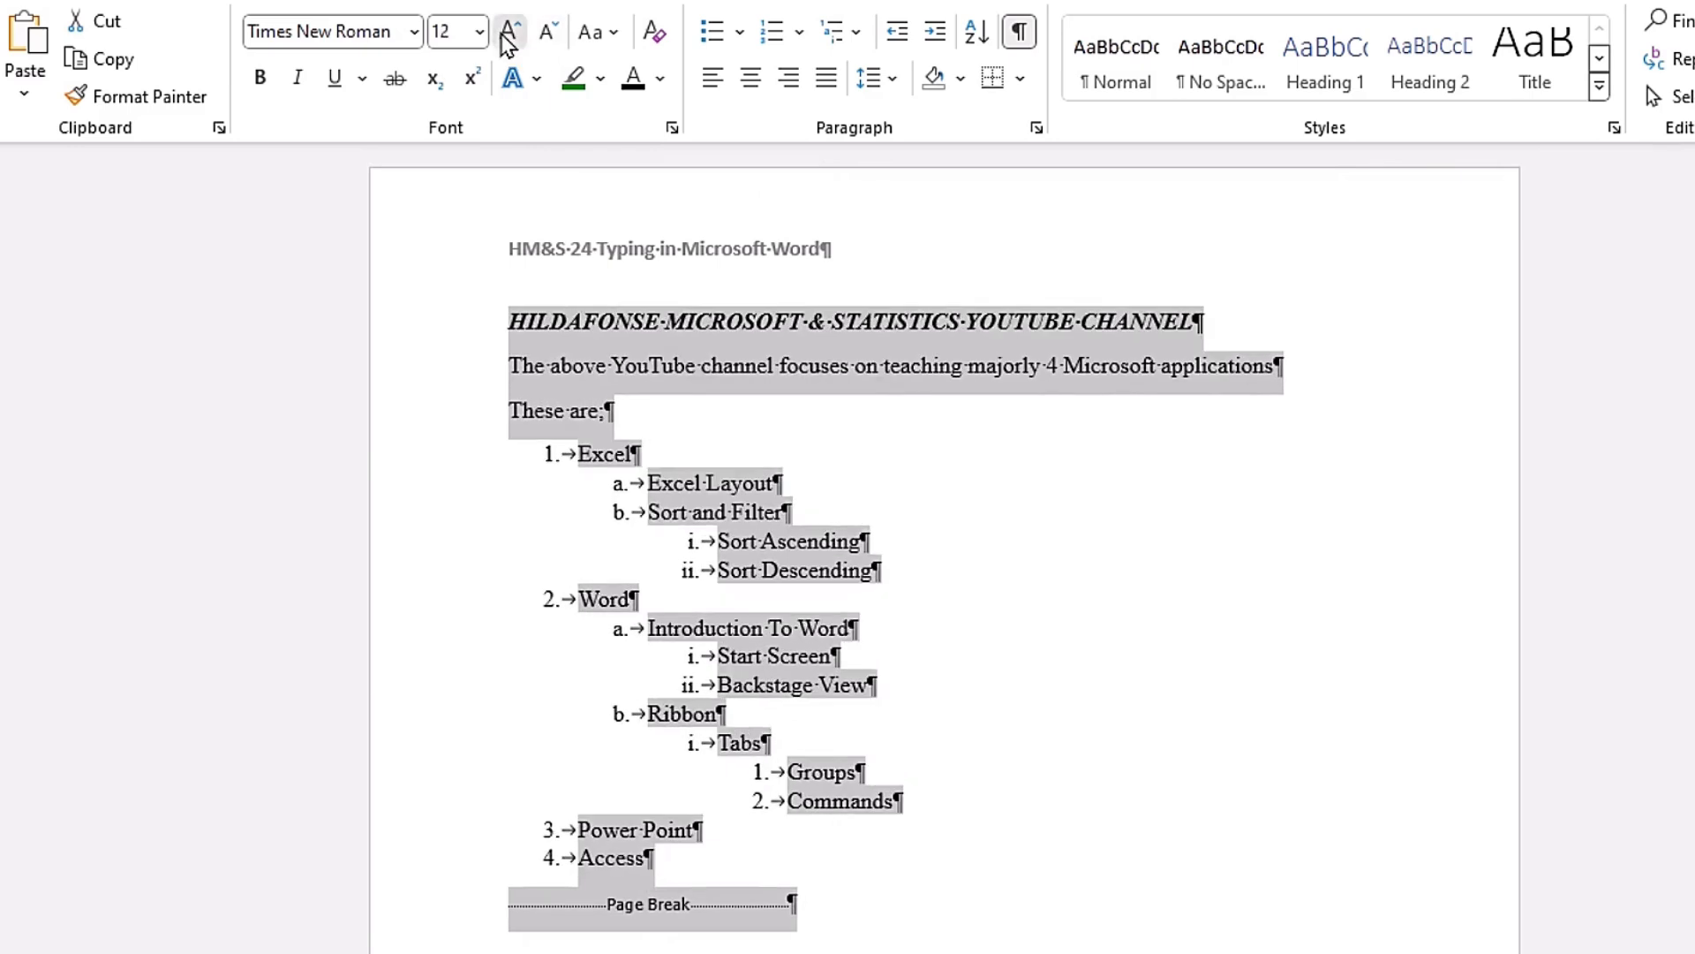
# Step: Enlarge the selected body text stepwise to 18 points, reduce it again and leave it at 14 points with the selection cleared
pyautogui.click(509, 39)
pyautogui.click(509, 40)
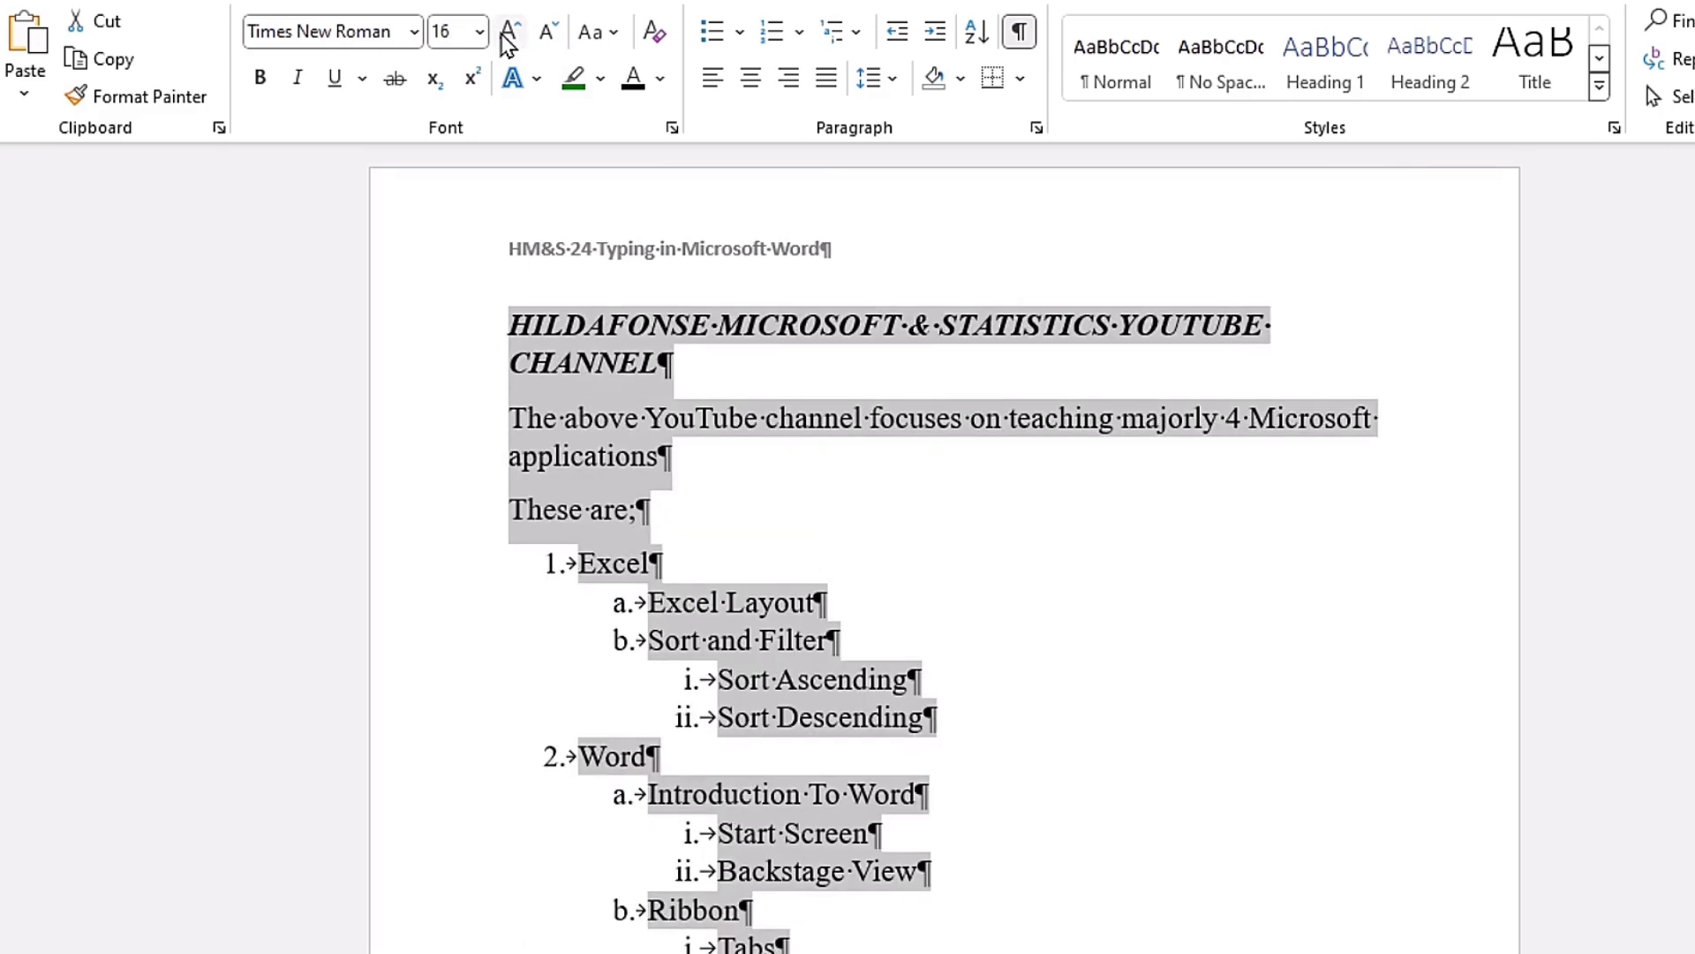
pyautogui.click(509, 39)
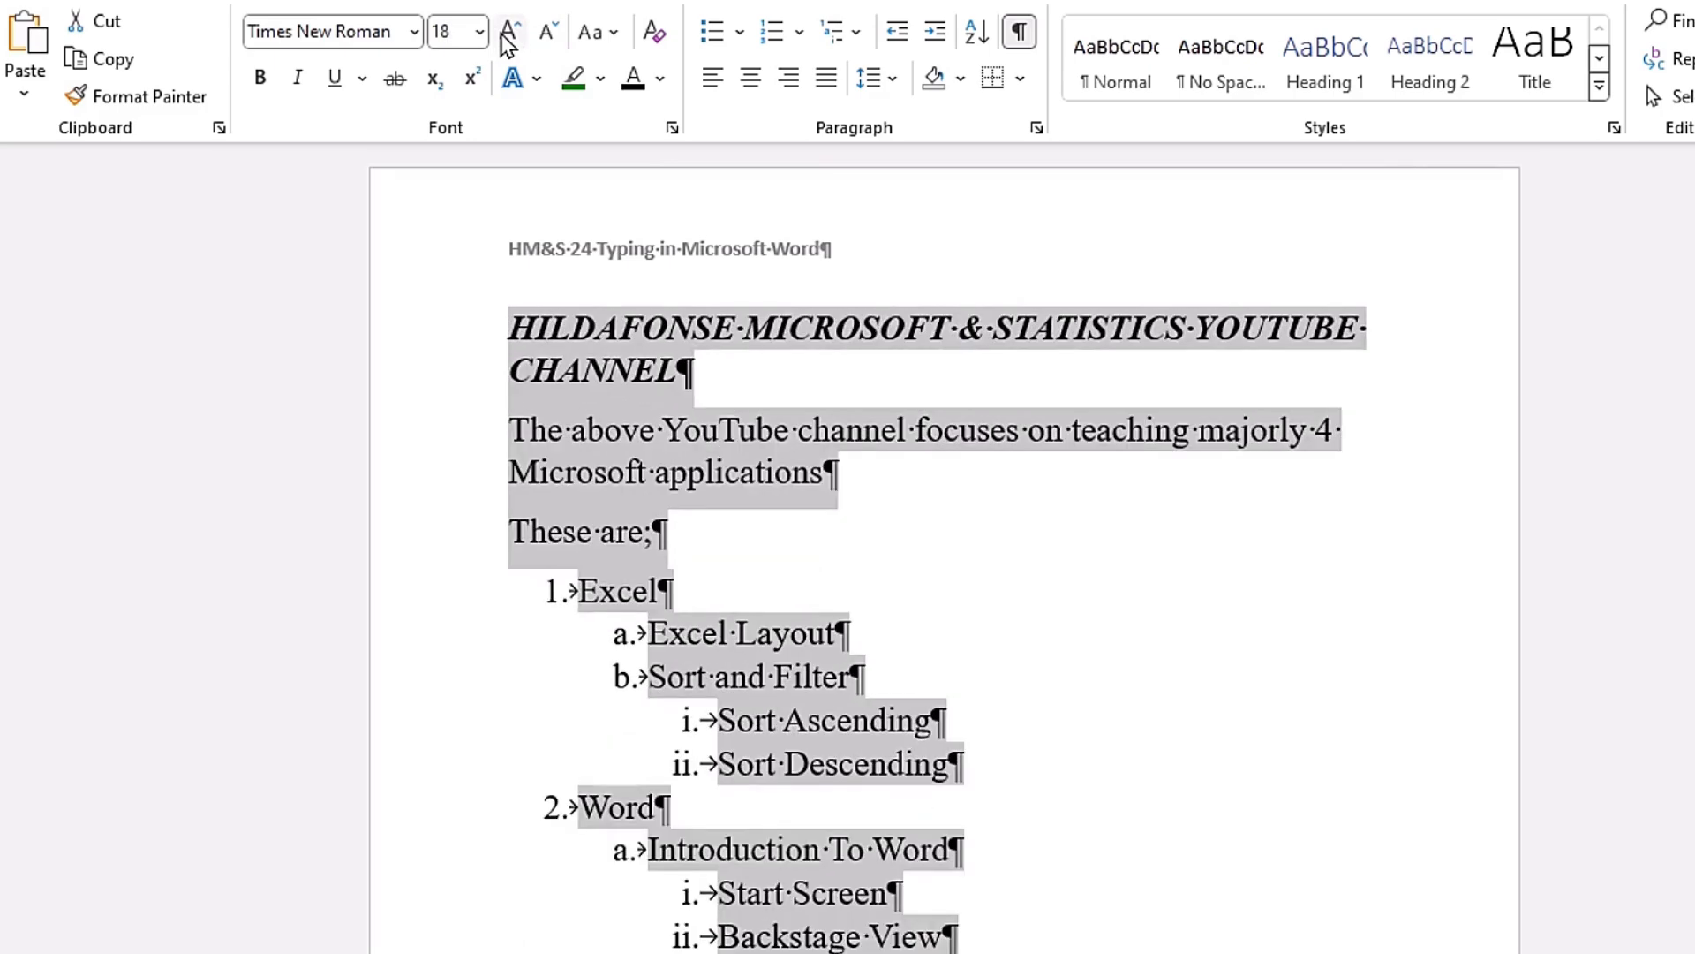
pyautogui.click(544, 37)
pyautogui.click(544, 37)
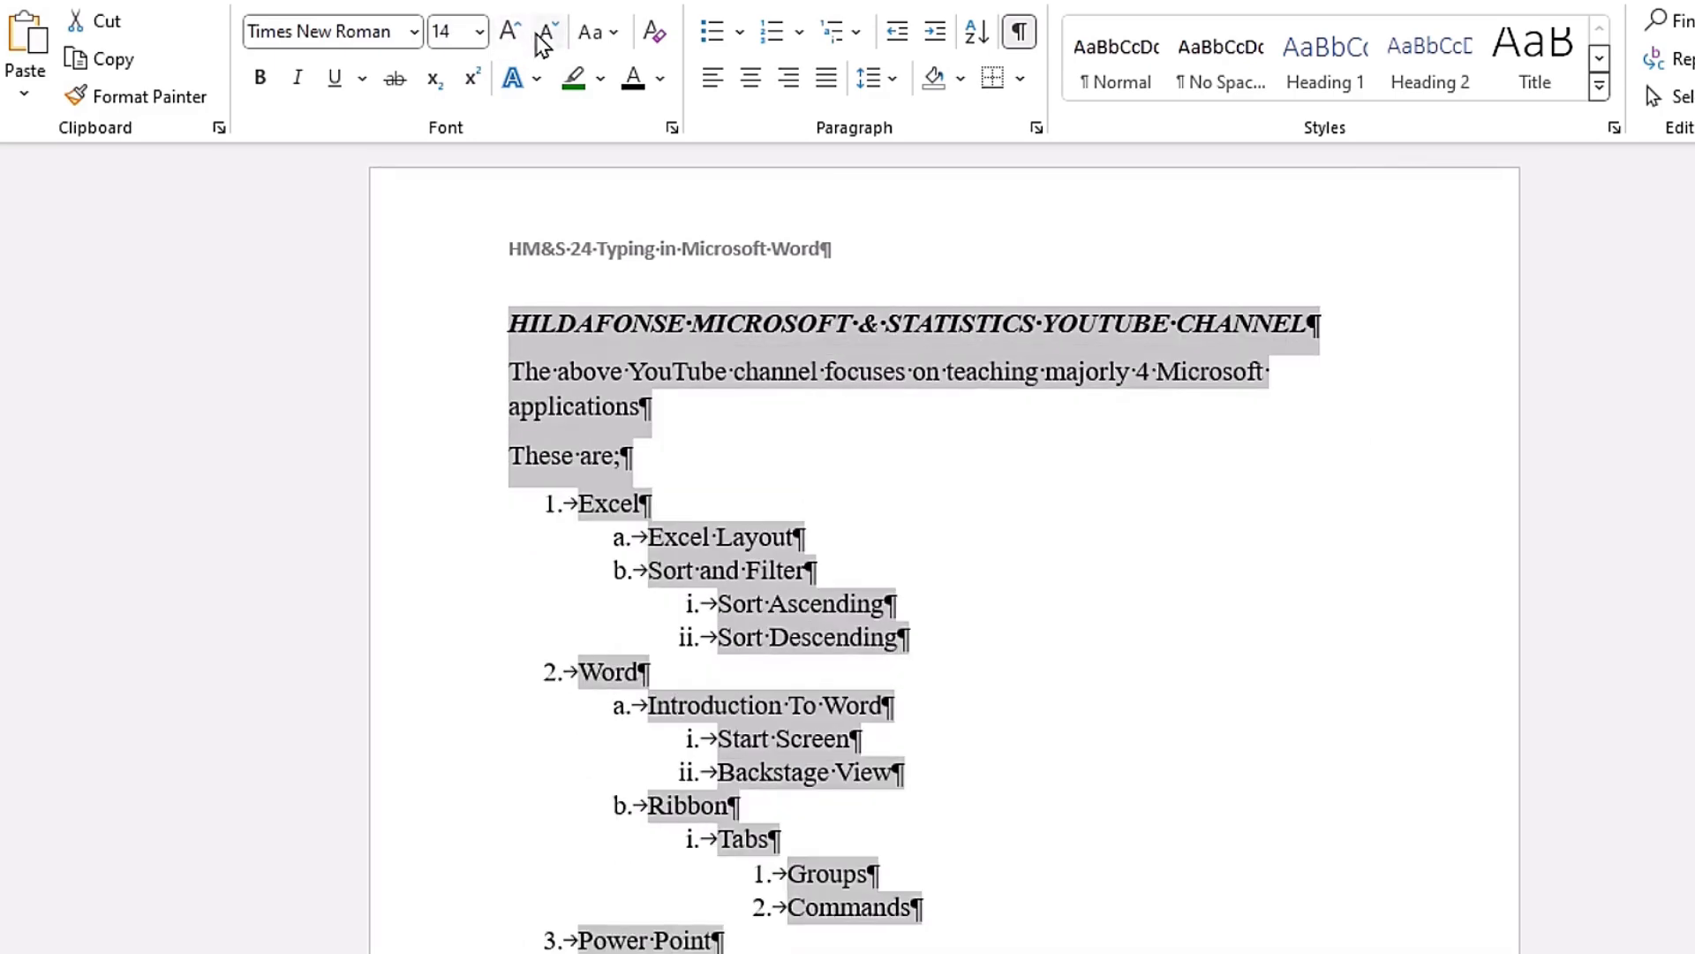
pyautogui.click(544, 37)
pyautogui.click(509, 34)
pyautogui.click(714, 420)
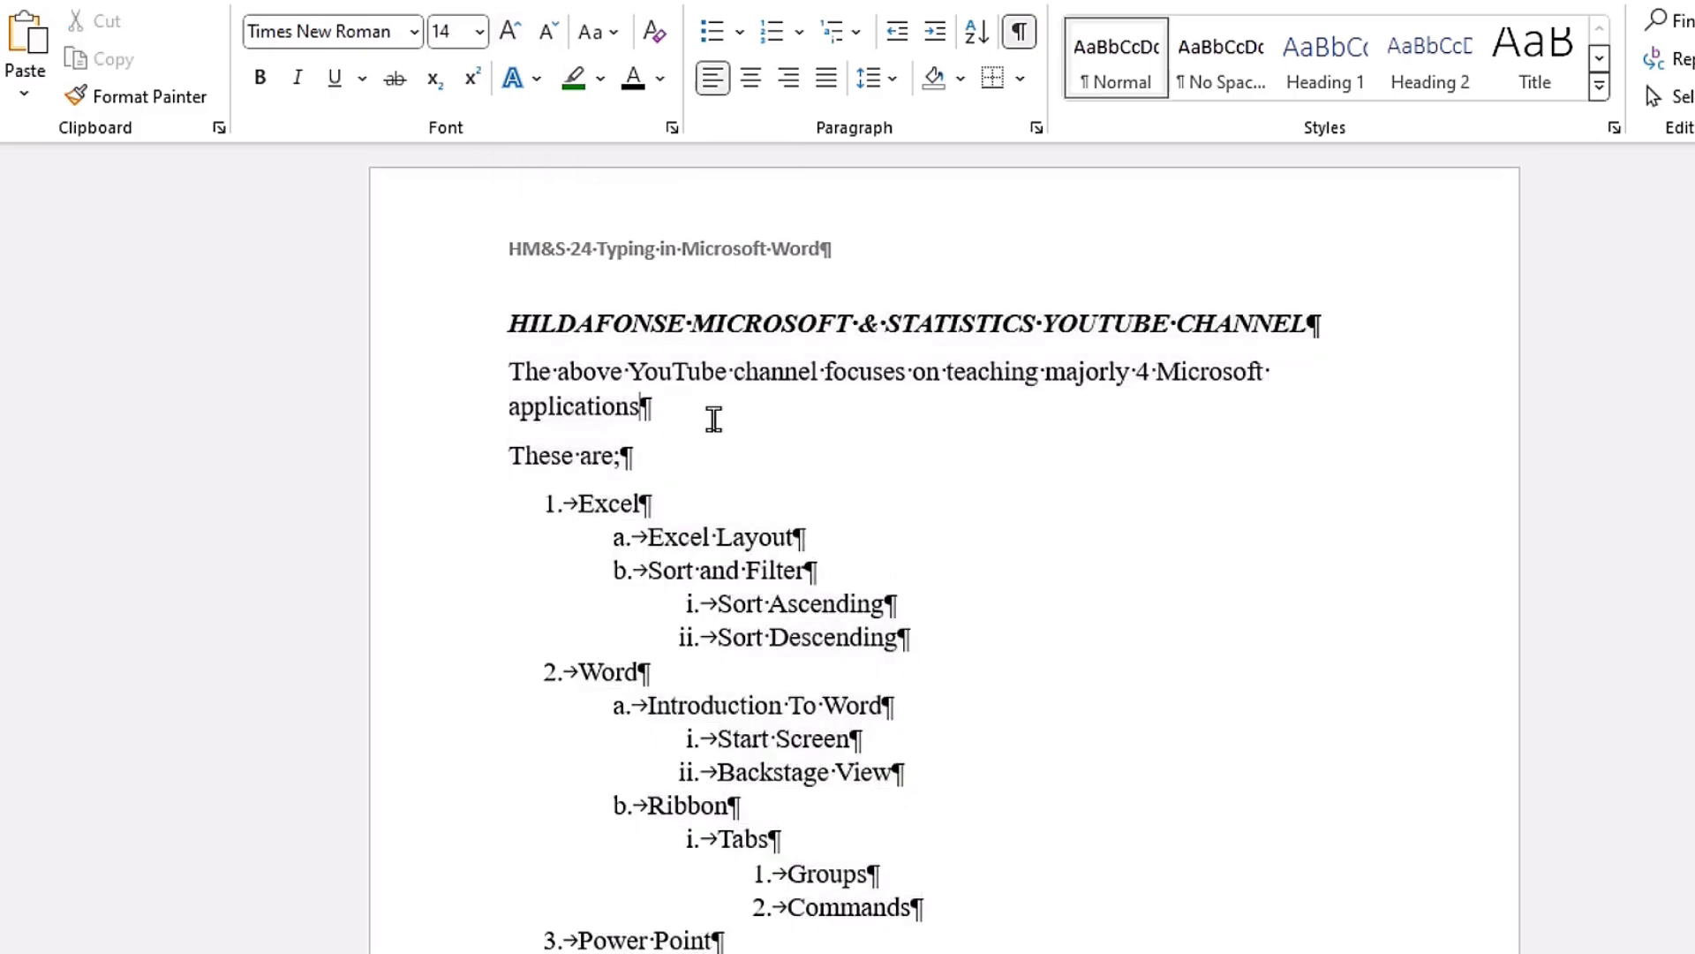
pyautogui.scroll(-5, 720, 424)
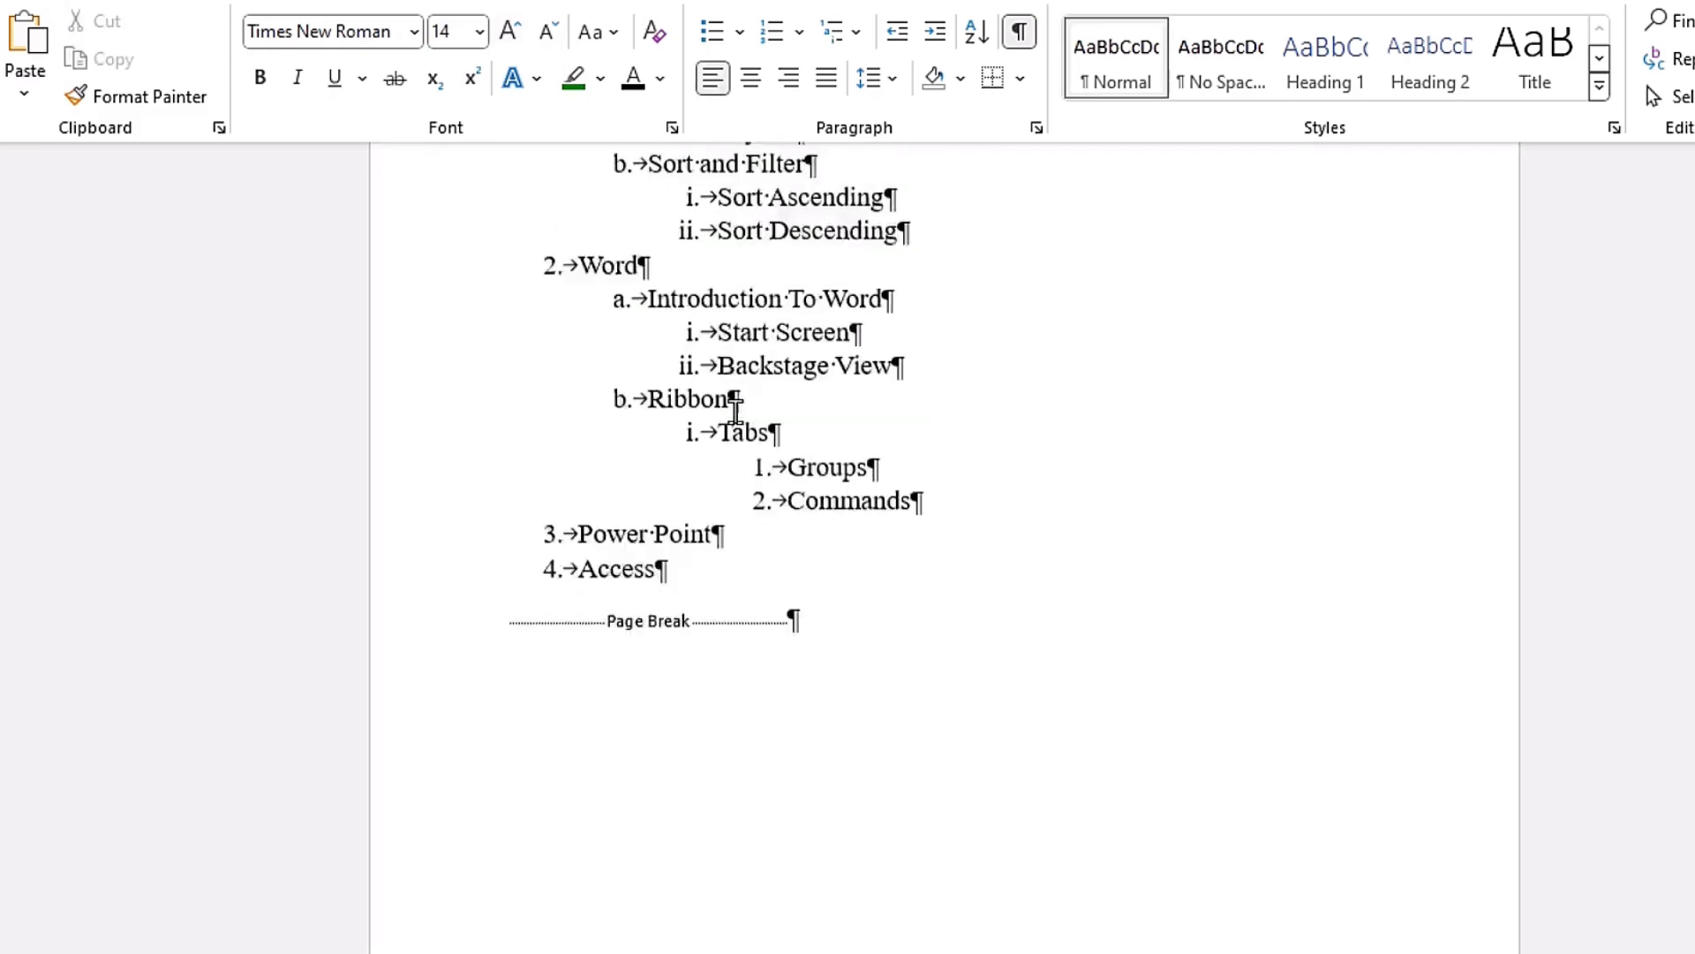
pyautogui.scroll(5, 736, 408)
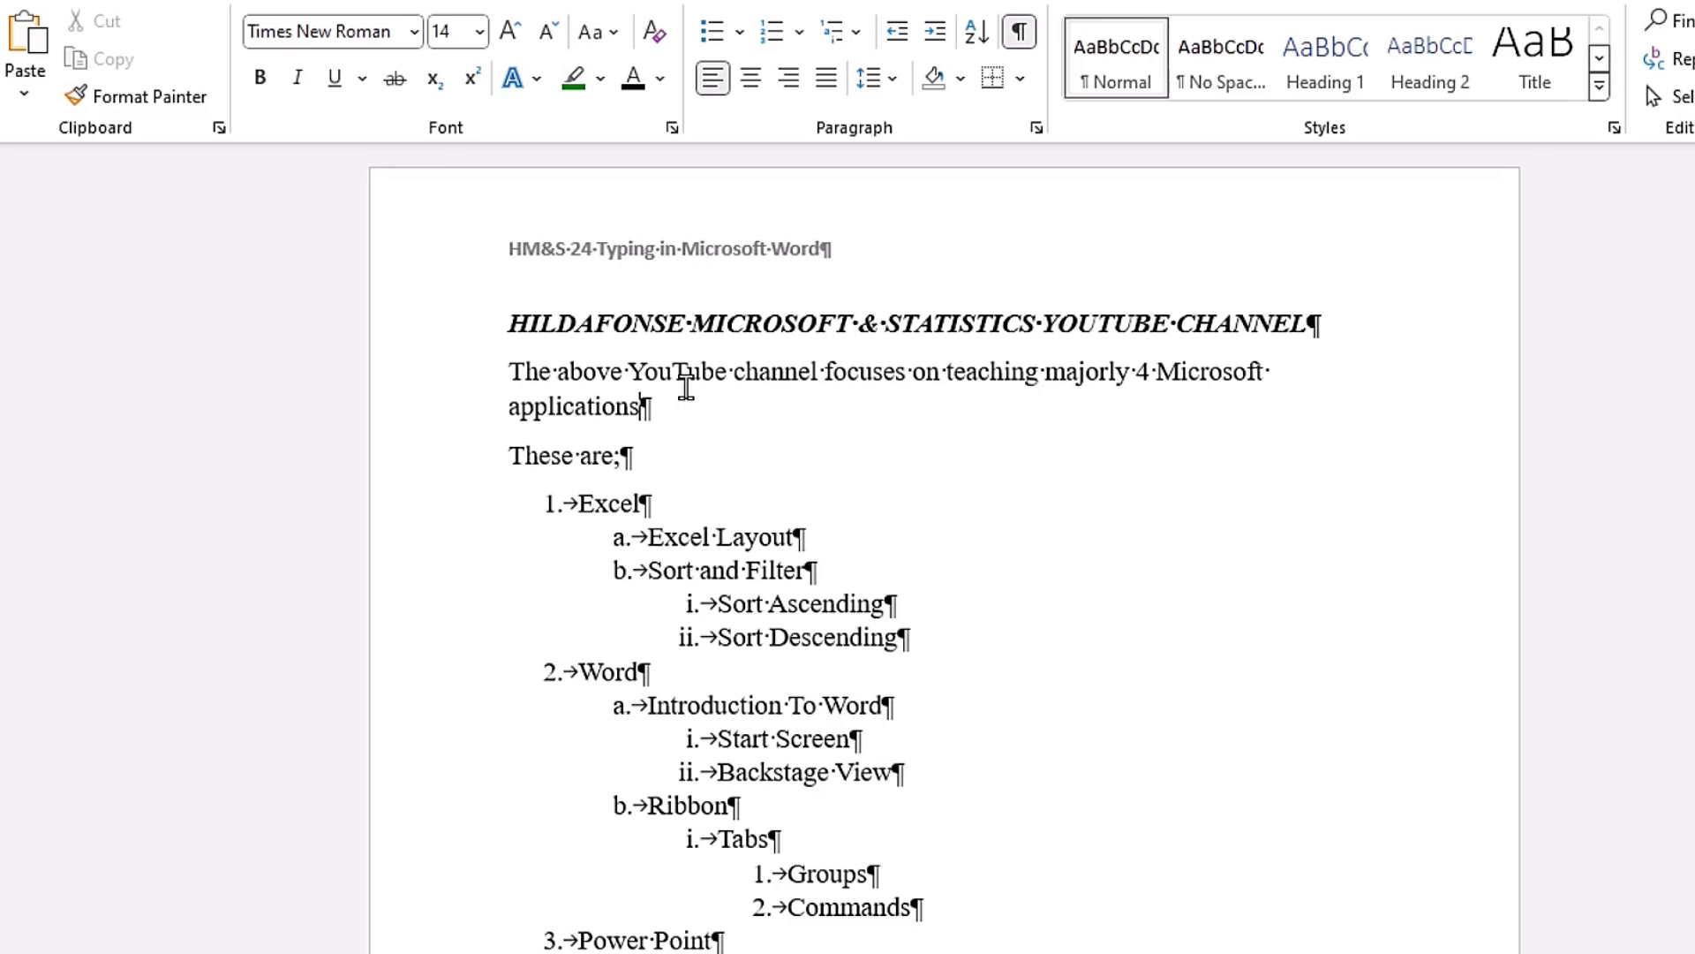
# Step: Set the header text "HM&S 24 Typing in Microsoft Word" to 14 points and return to the document body
pyautogui.doubleClick(887, 254)
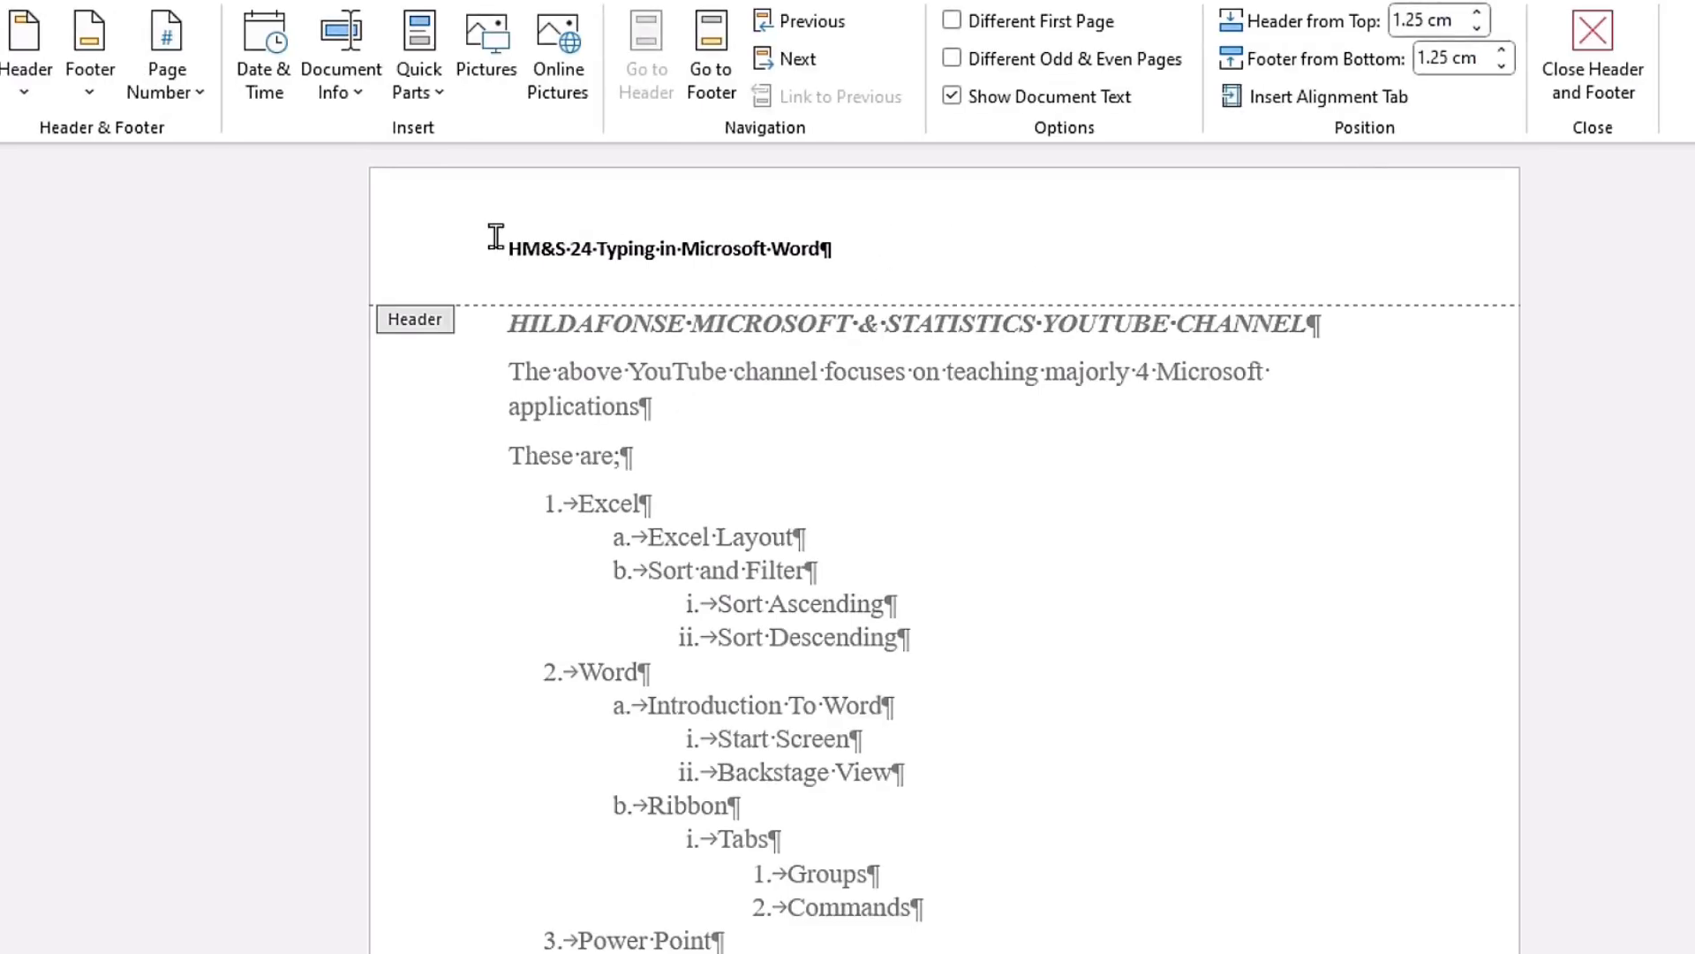
pyautogui.click(404, 259)
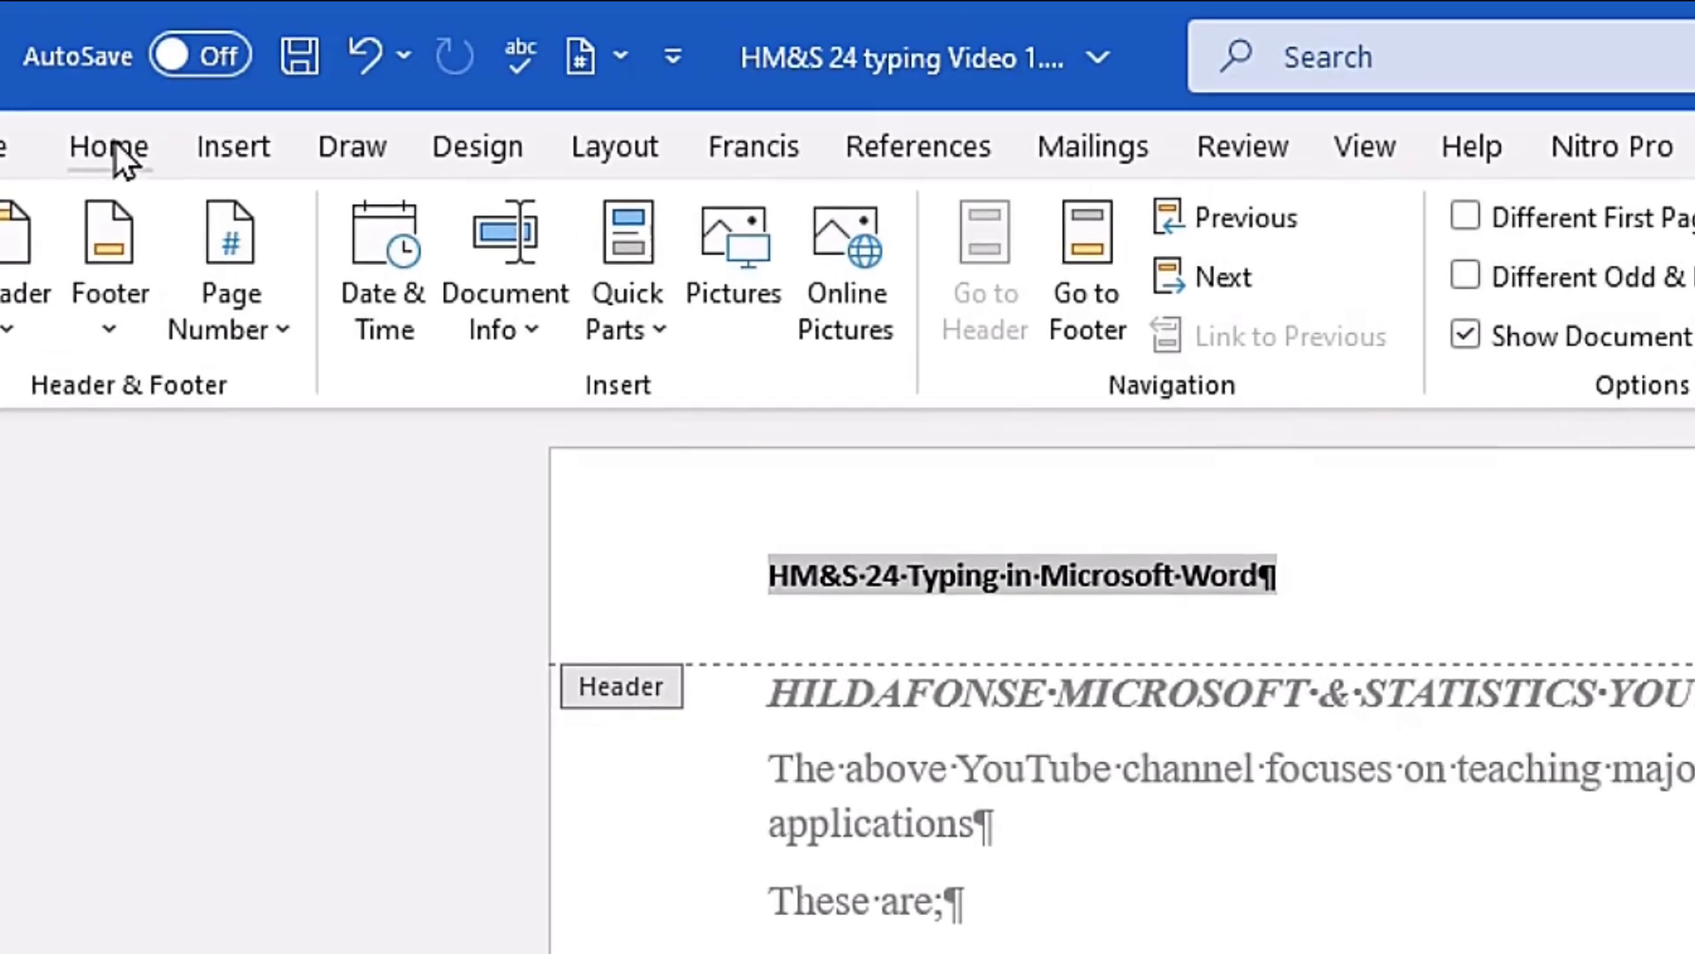
pyautogui.click(113, 143)
pyautogui.click(767, 231)
pyautogui.click(767, 231)
pyautogui.click(764, 231)
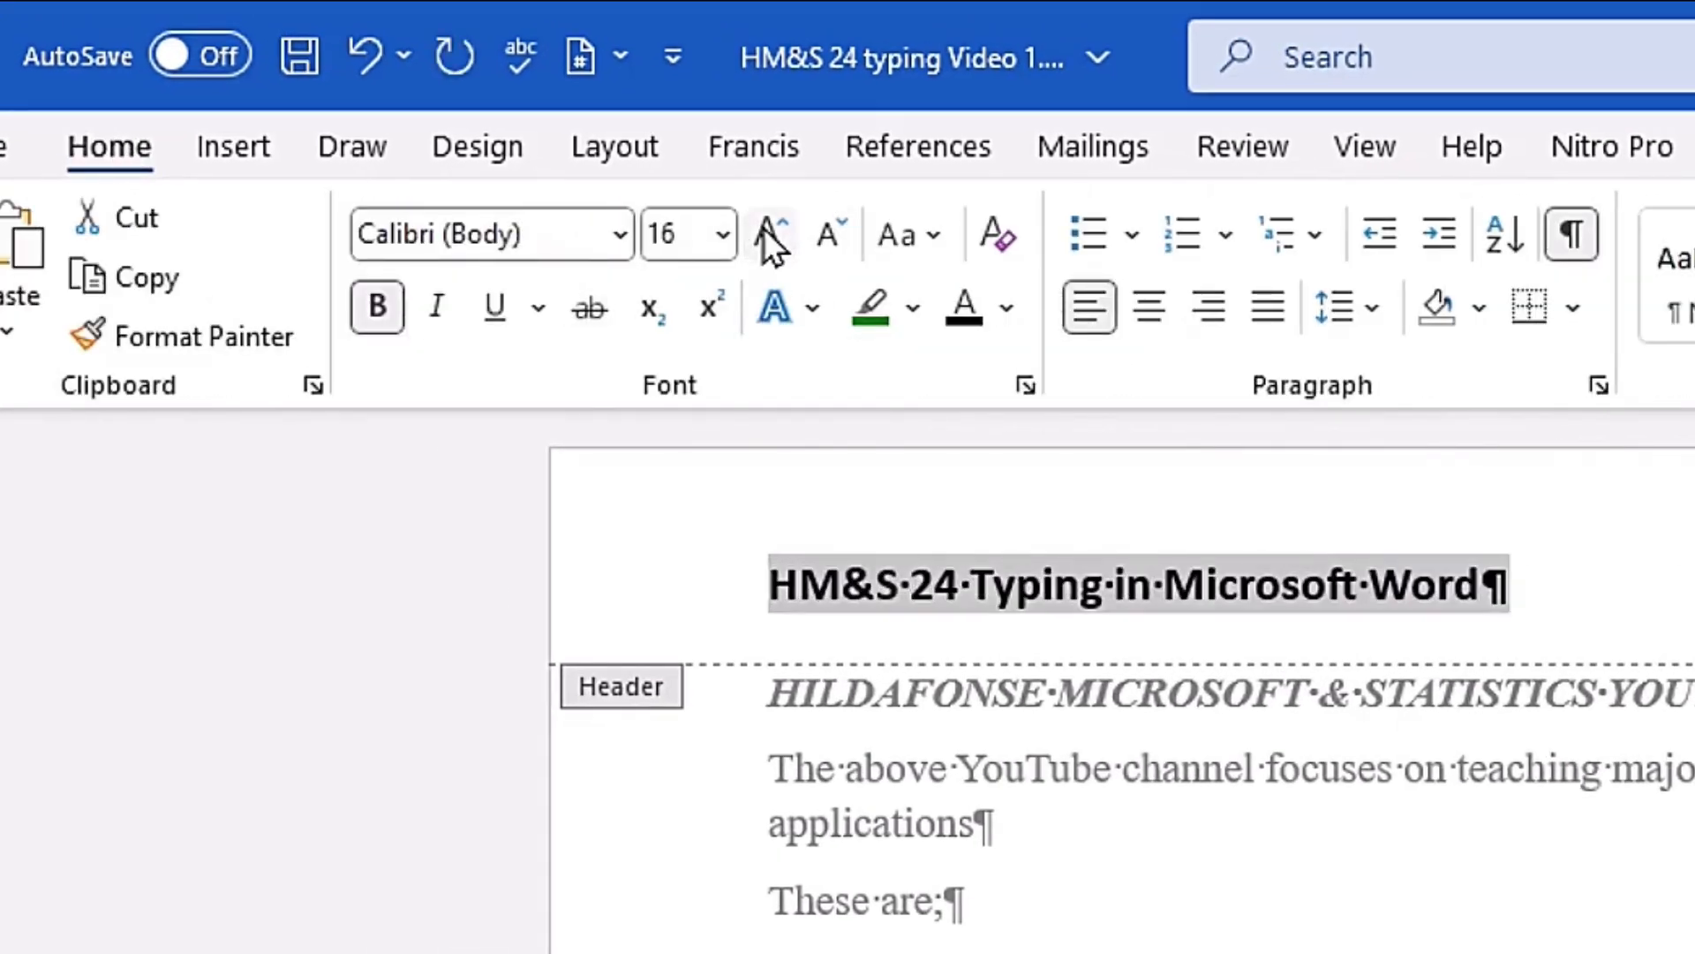
pyautogui.click(835, 232)
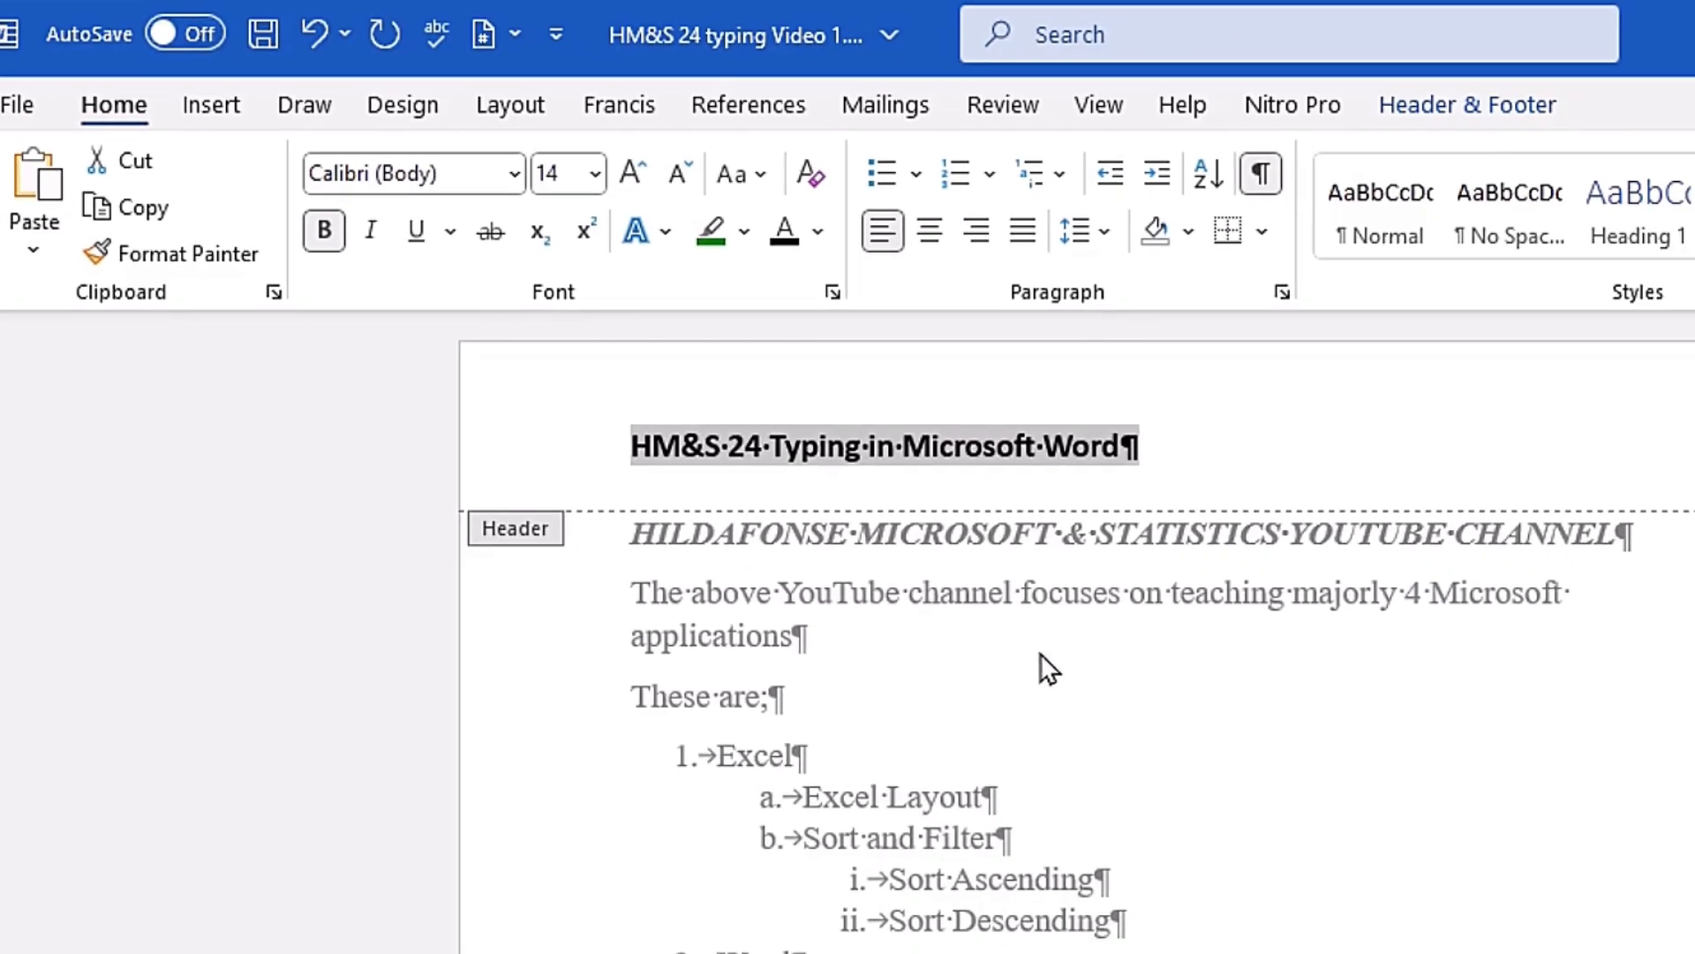
pyautogui.click(1467, 107)
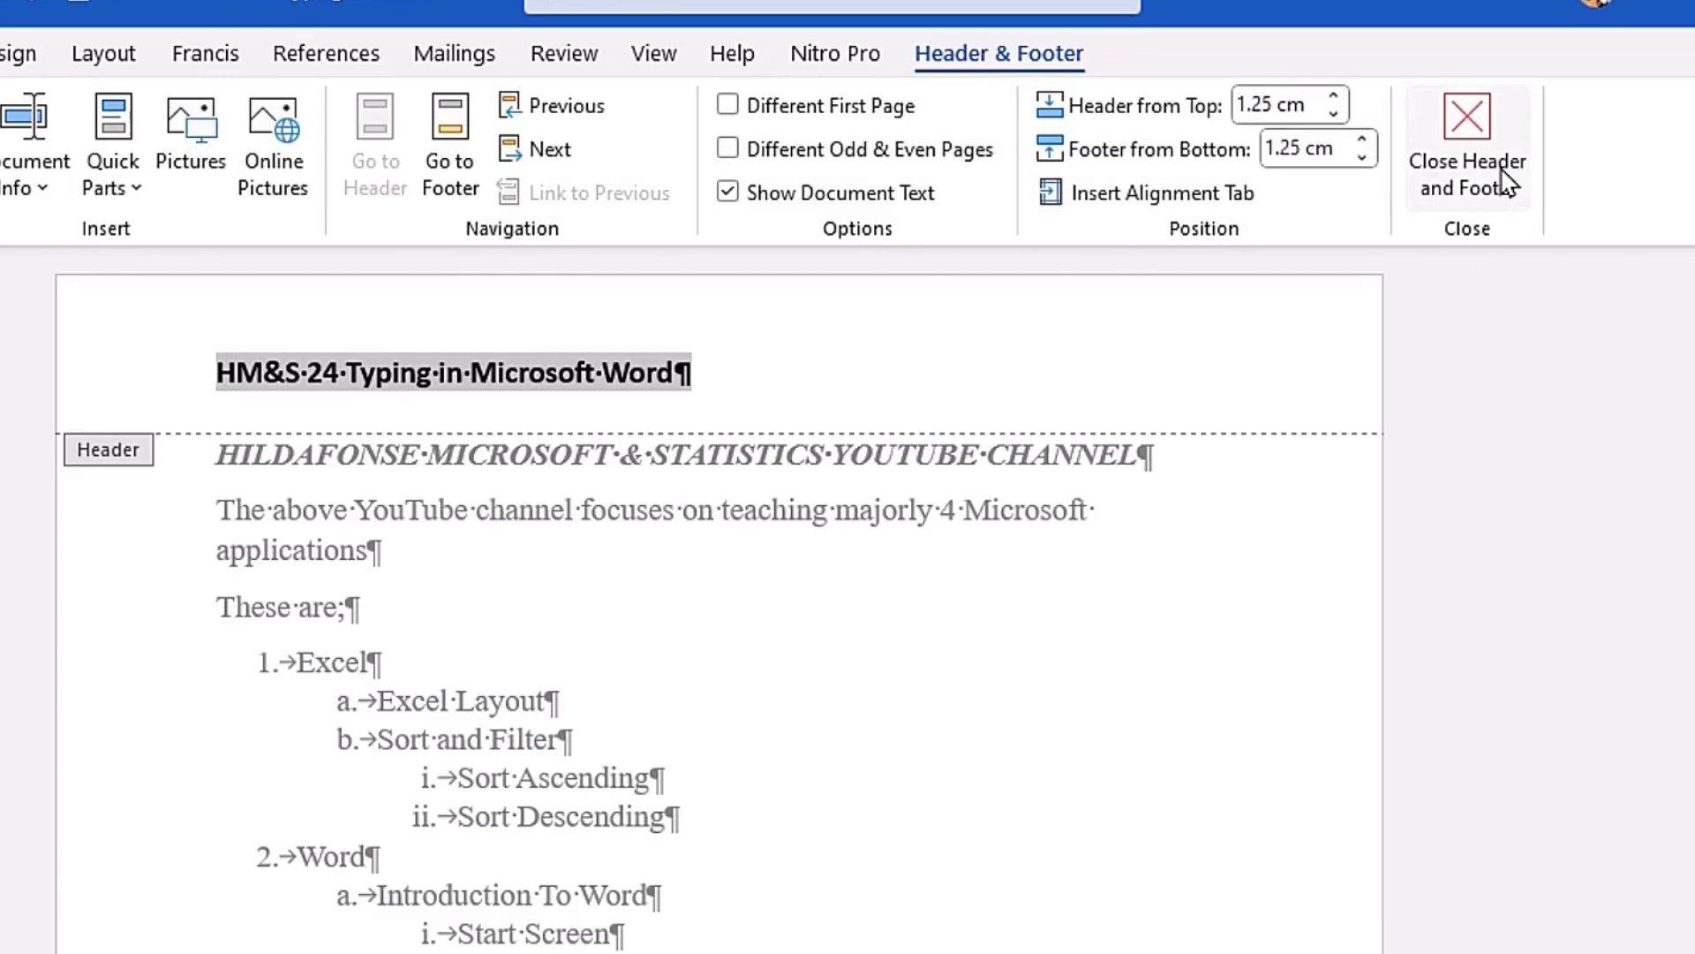
pyautogui.press('Escape')
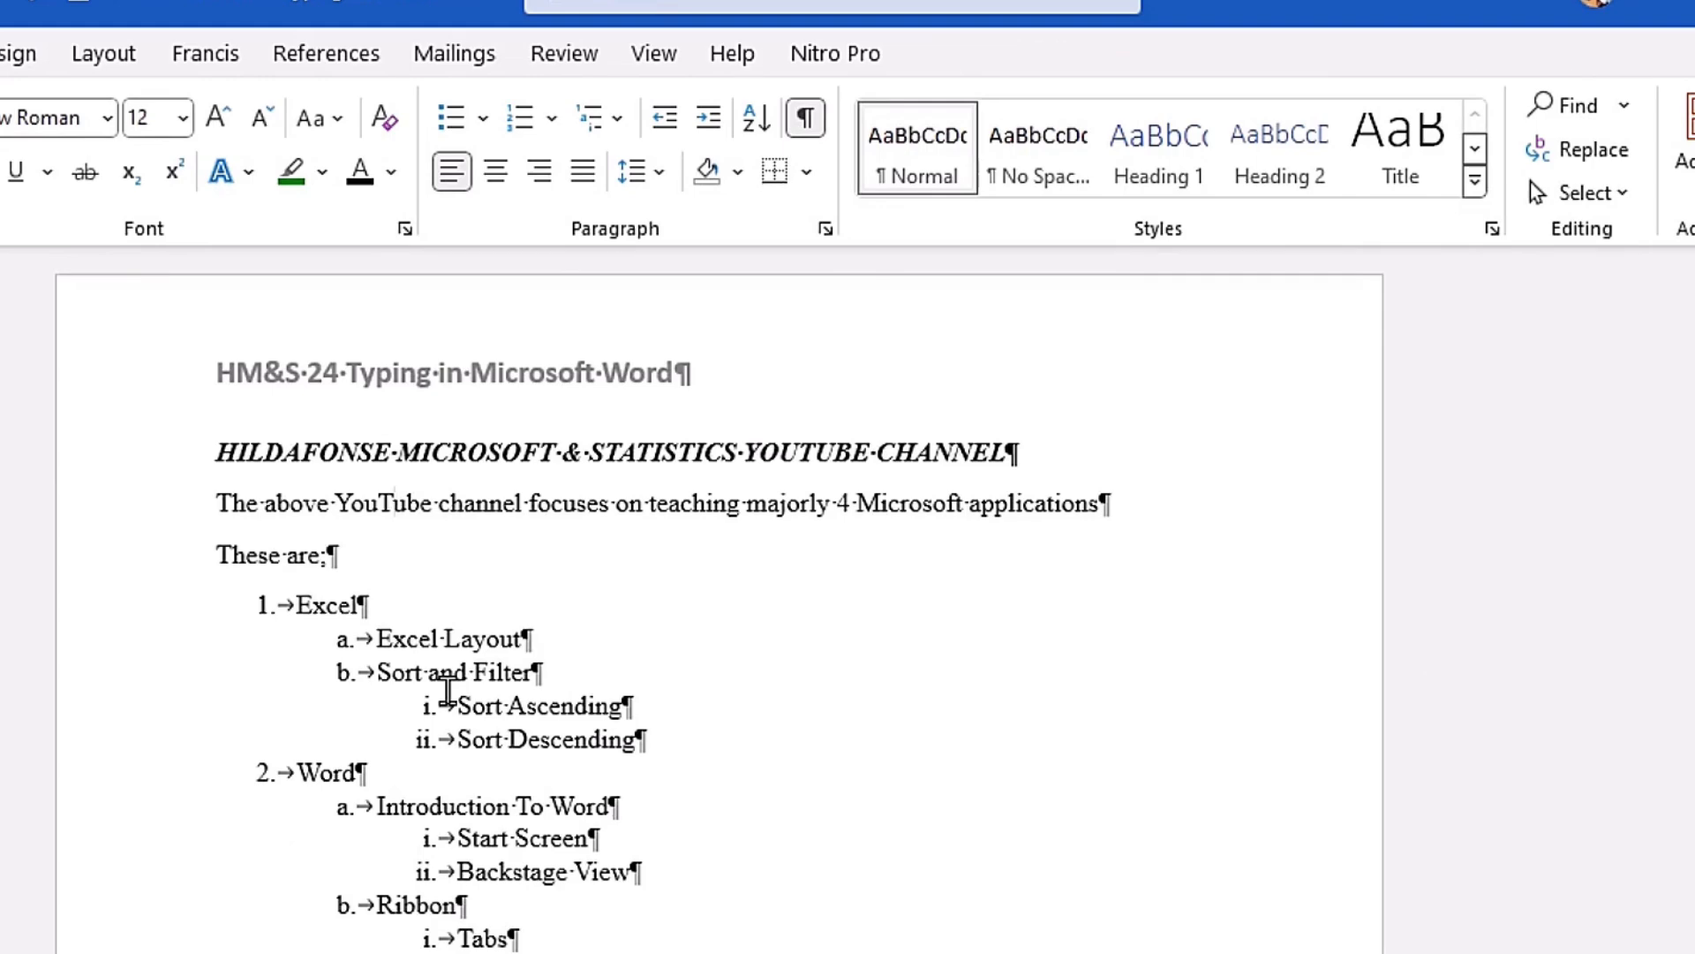
# Step: Select the initial T of the paragraph below the title and choose the Dropped position in the Drop Cap options
pyautogui.press('Home')
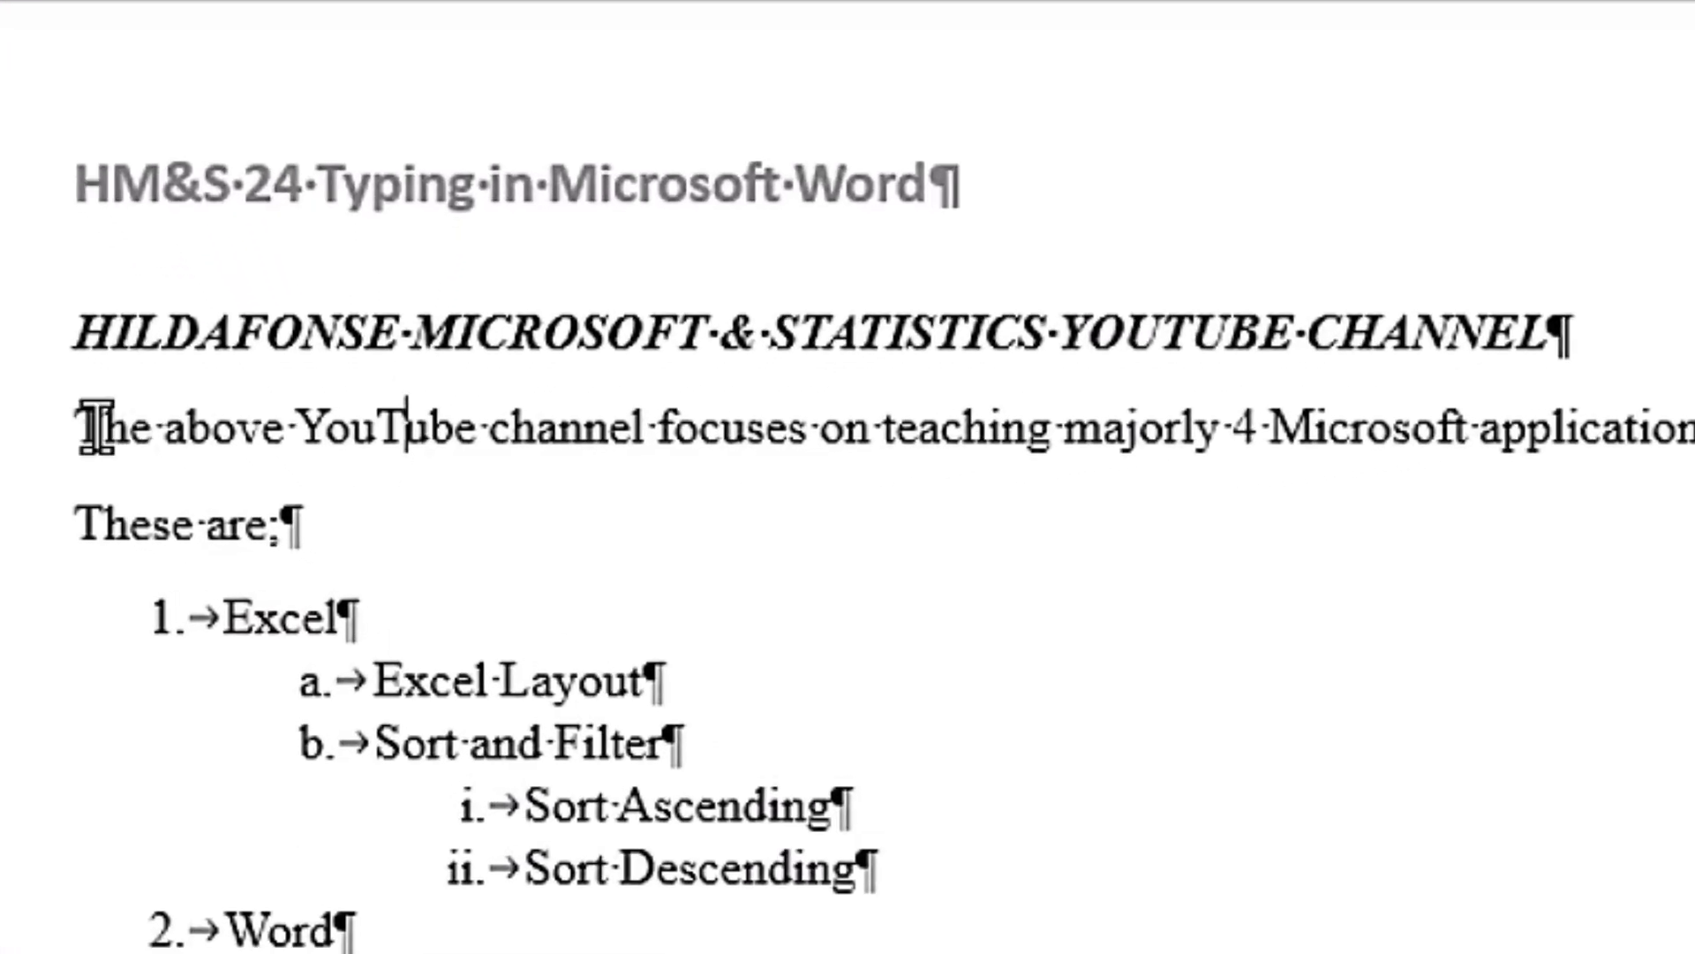
pyautogui.hotkey('shift', 'Right')
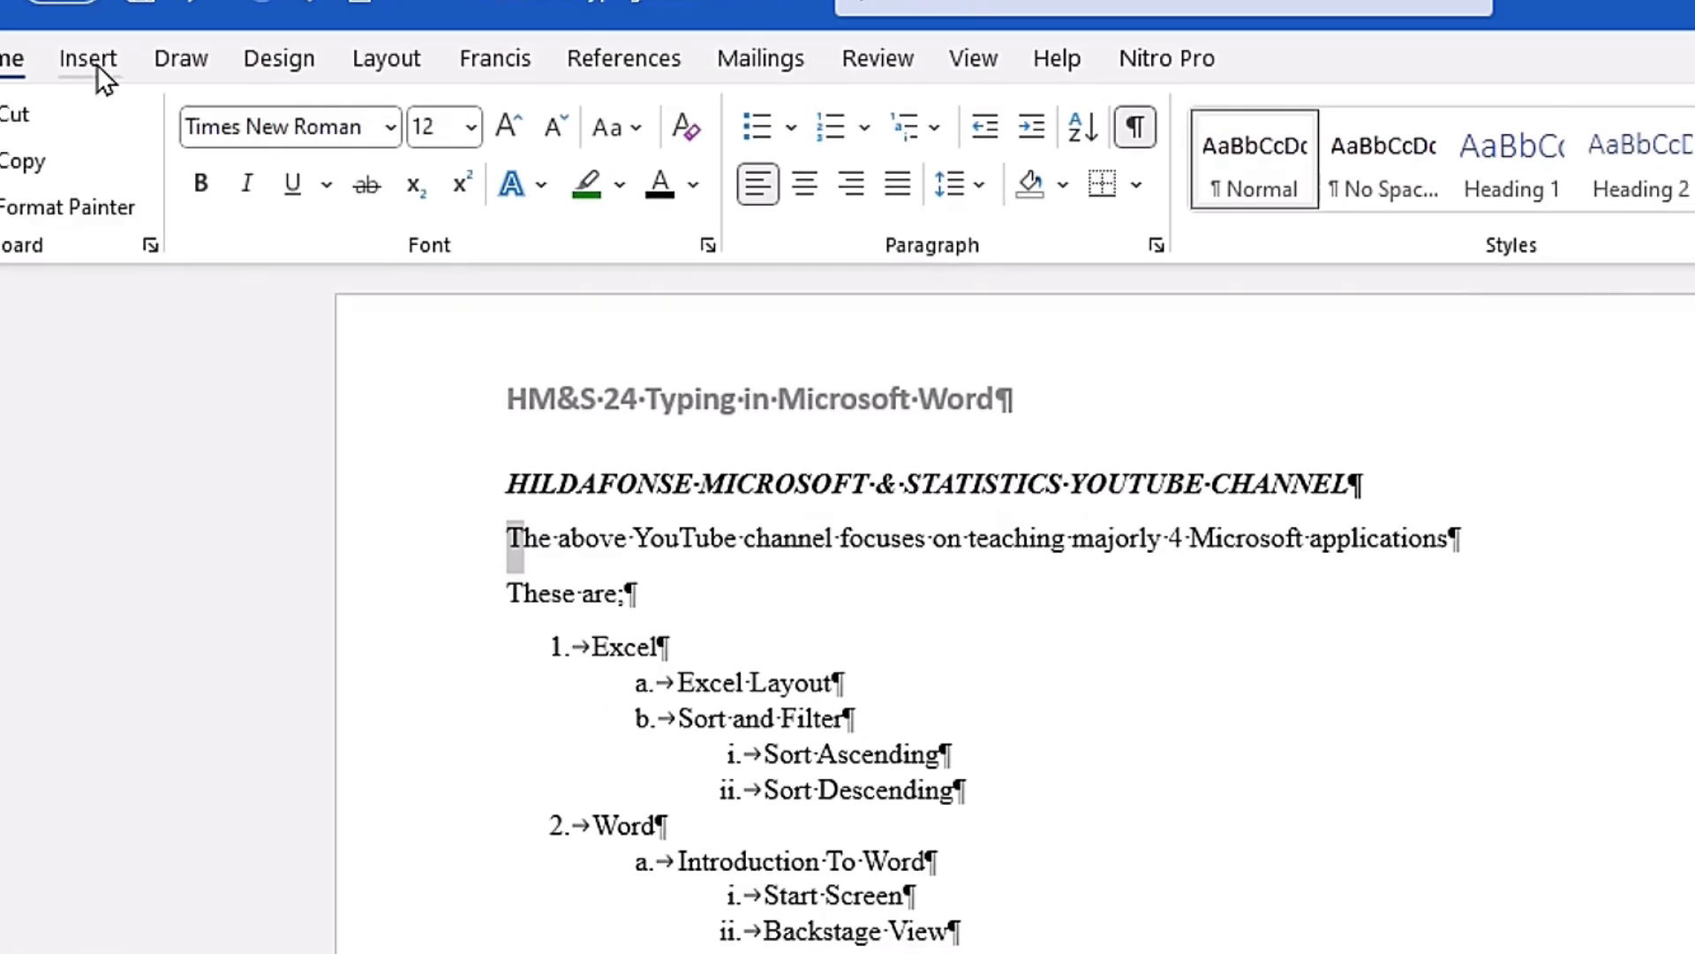
pyautogui.click(88, 60)
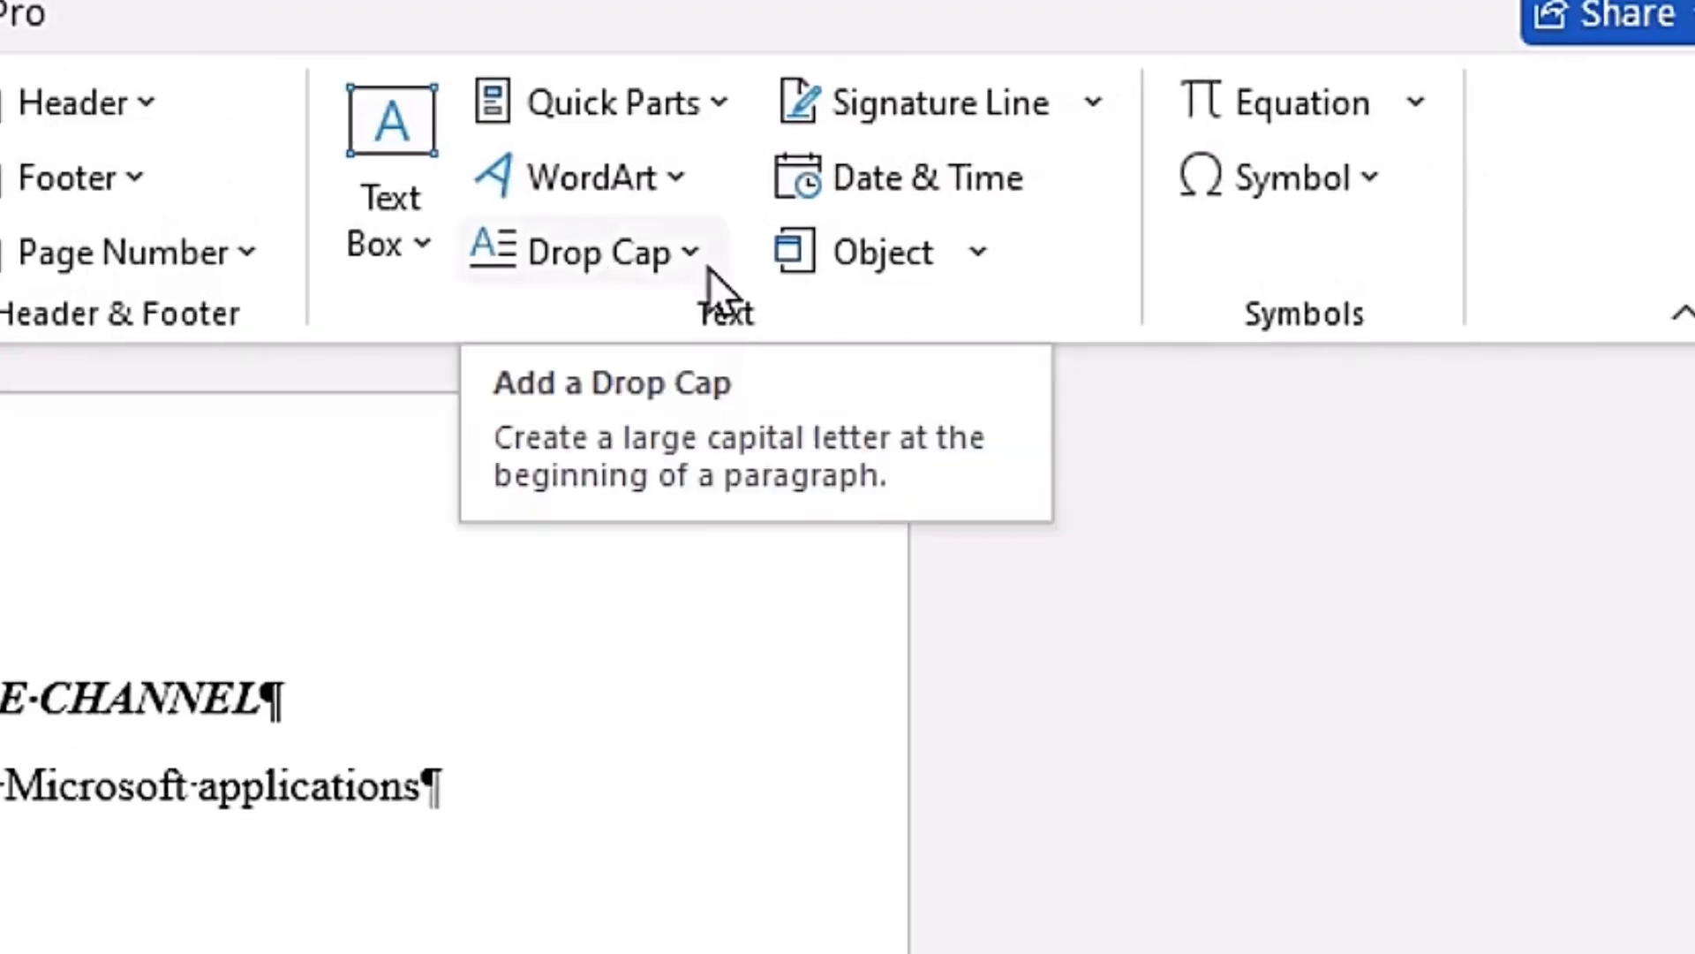
pyautogui.click(588, 258)
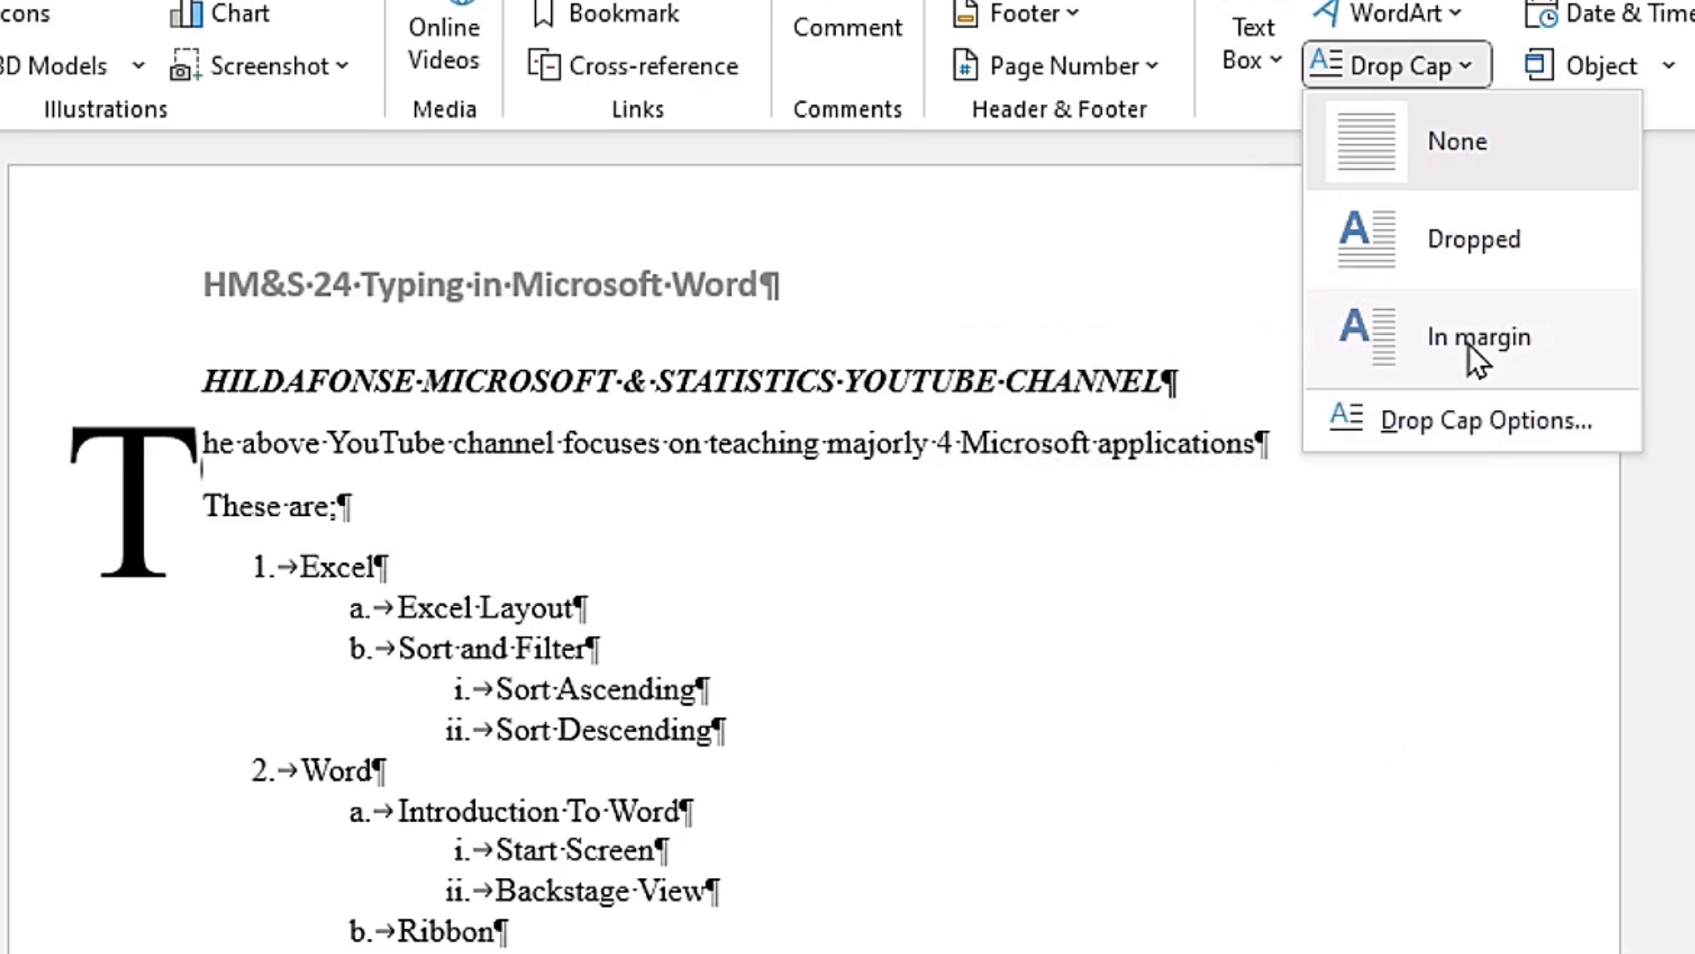
pyautogui.click(1506, 428)
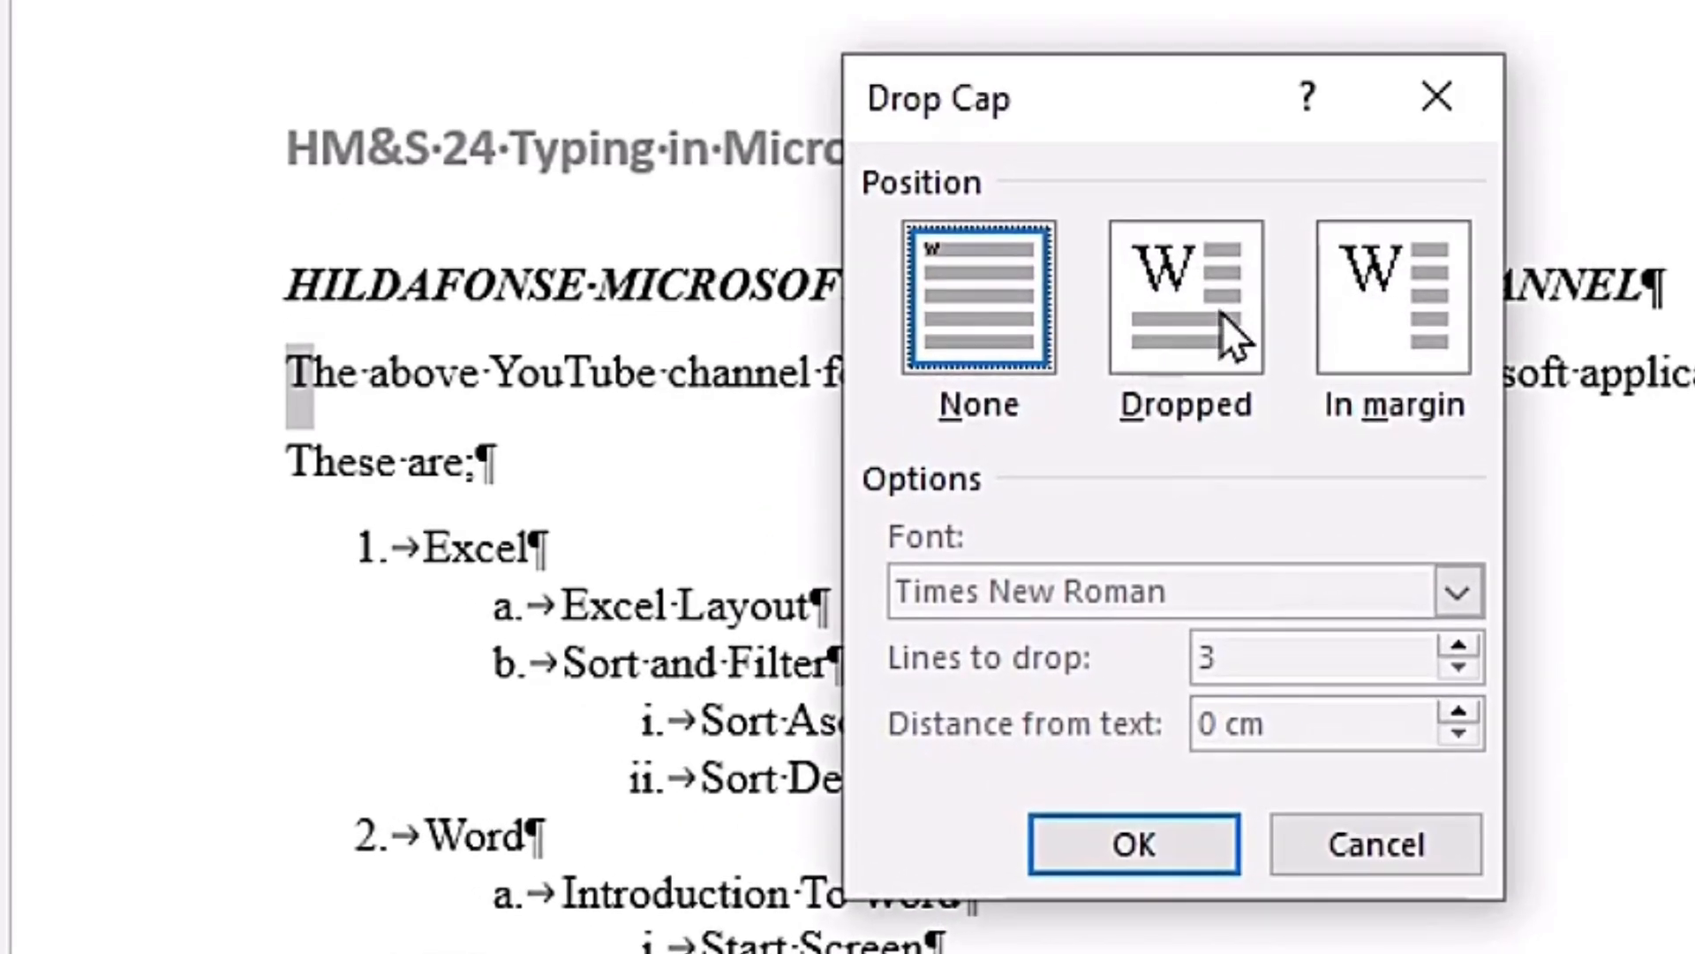
pyautogui.click(1222, 314)
pyautogui.click(957, 311)
pyautogui.click(1176, 301)
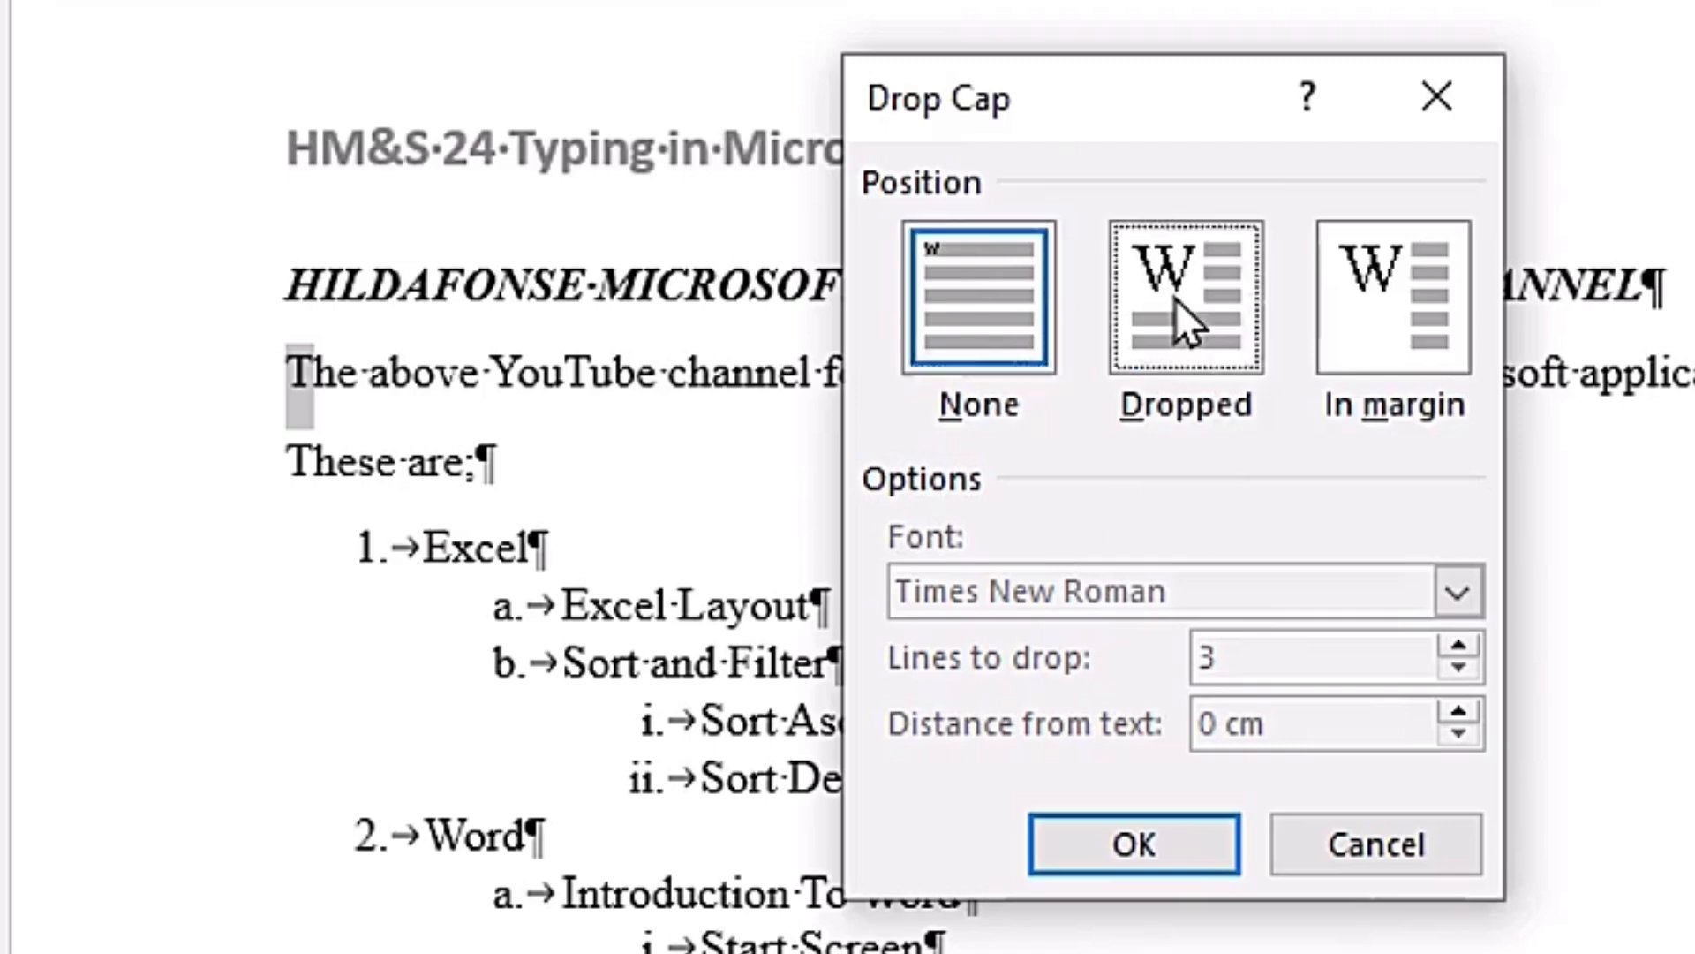
pyautogui.click(1376, 304)
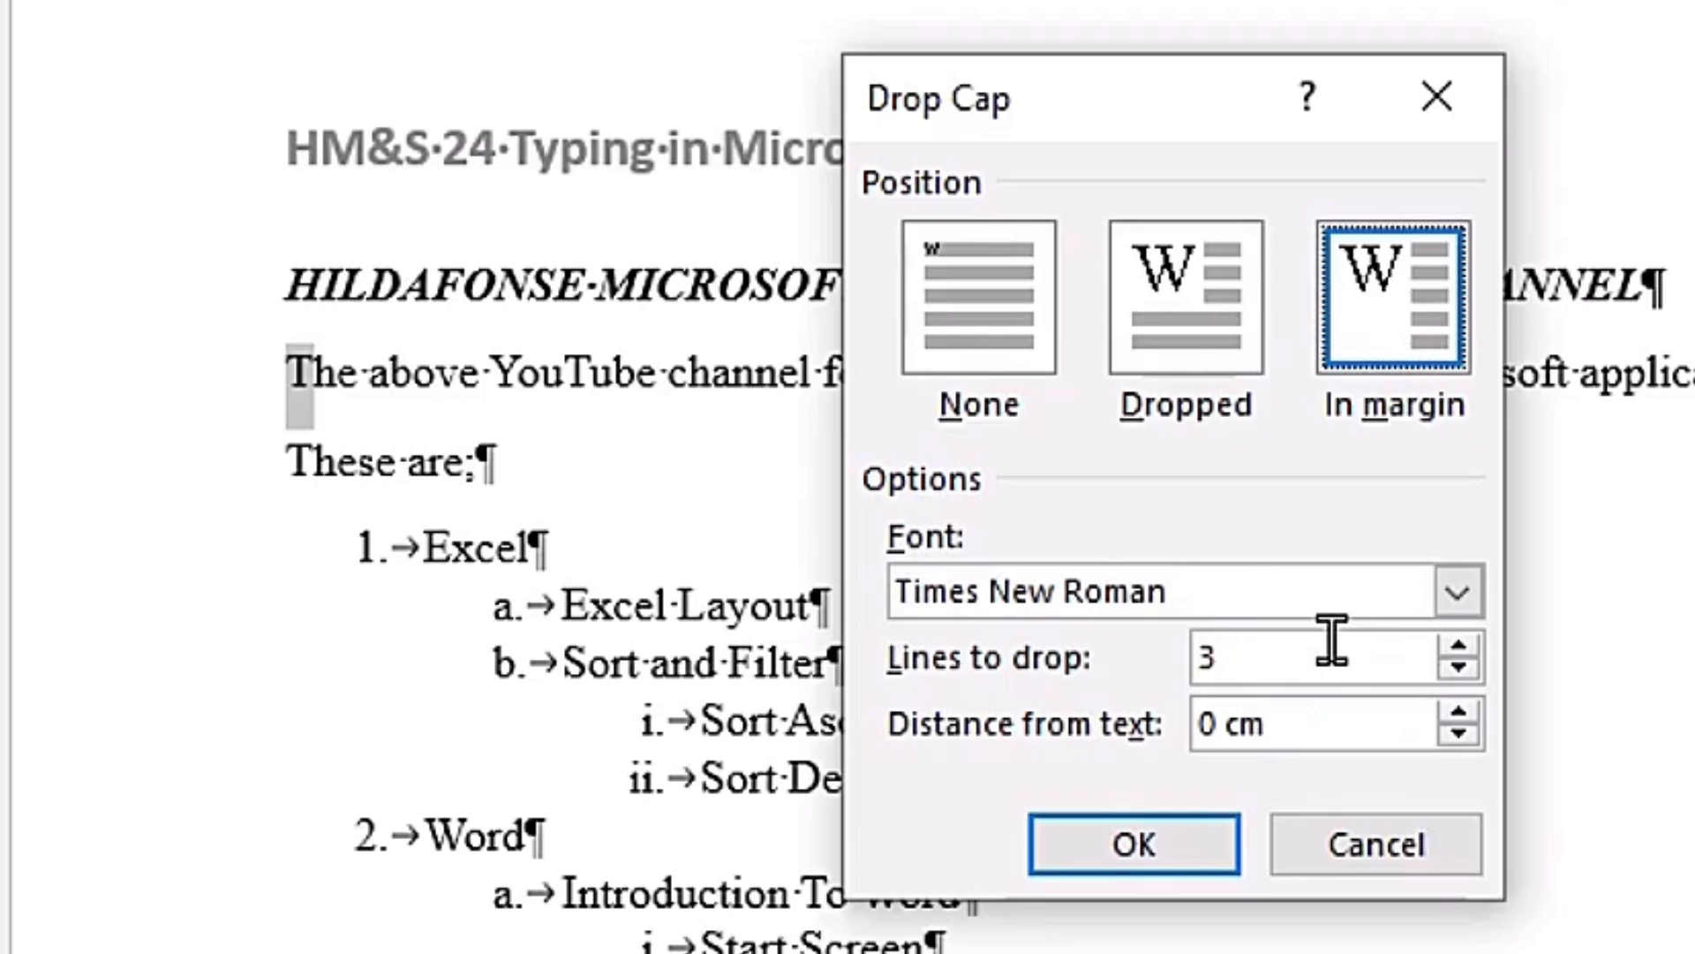
pyautogui.click(1195, 287)
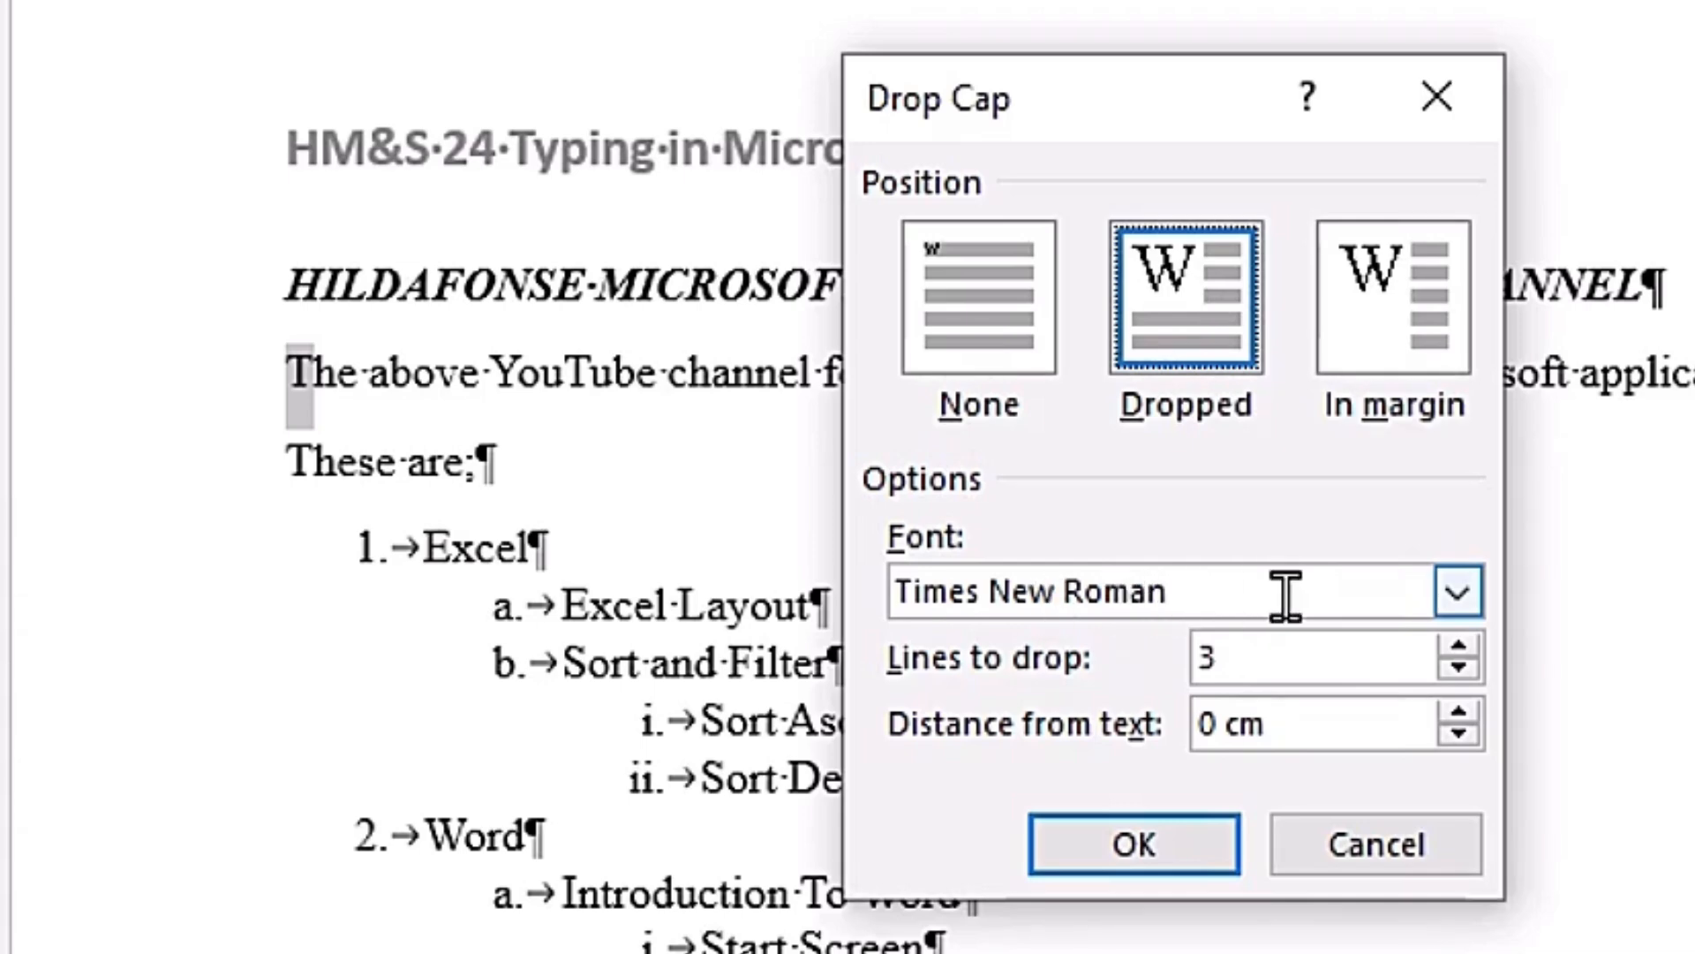
# Step: View the drop cap font choices keeping Times New Roman, try 2 as the number of lines to drop and undo the entry
pyautogui.click(1459, 609)
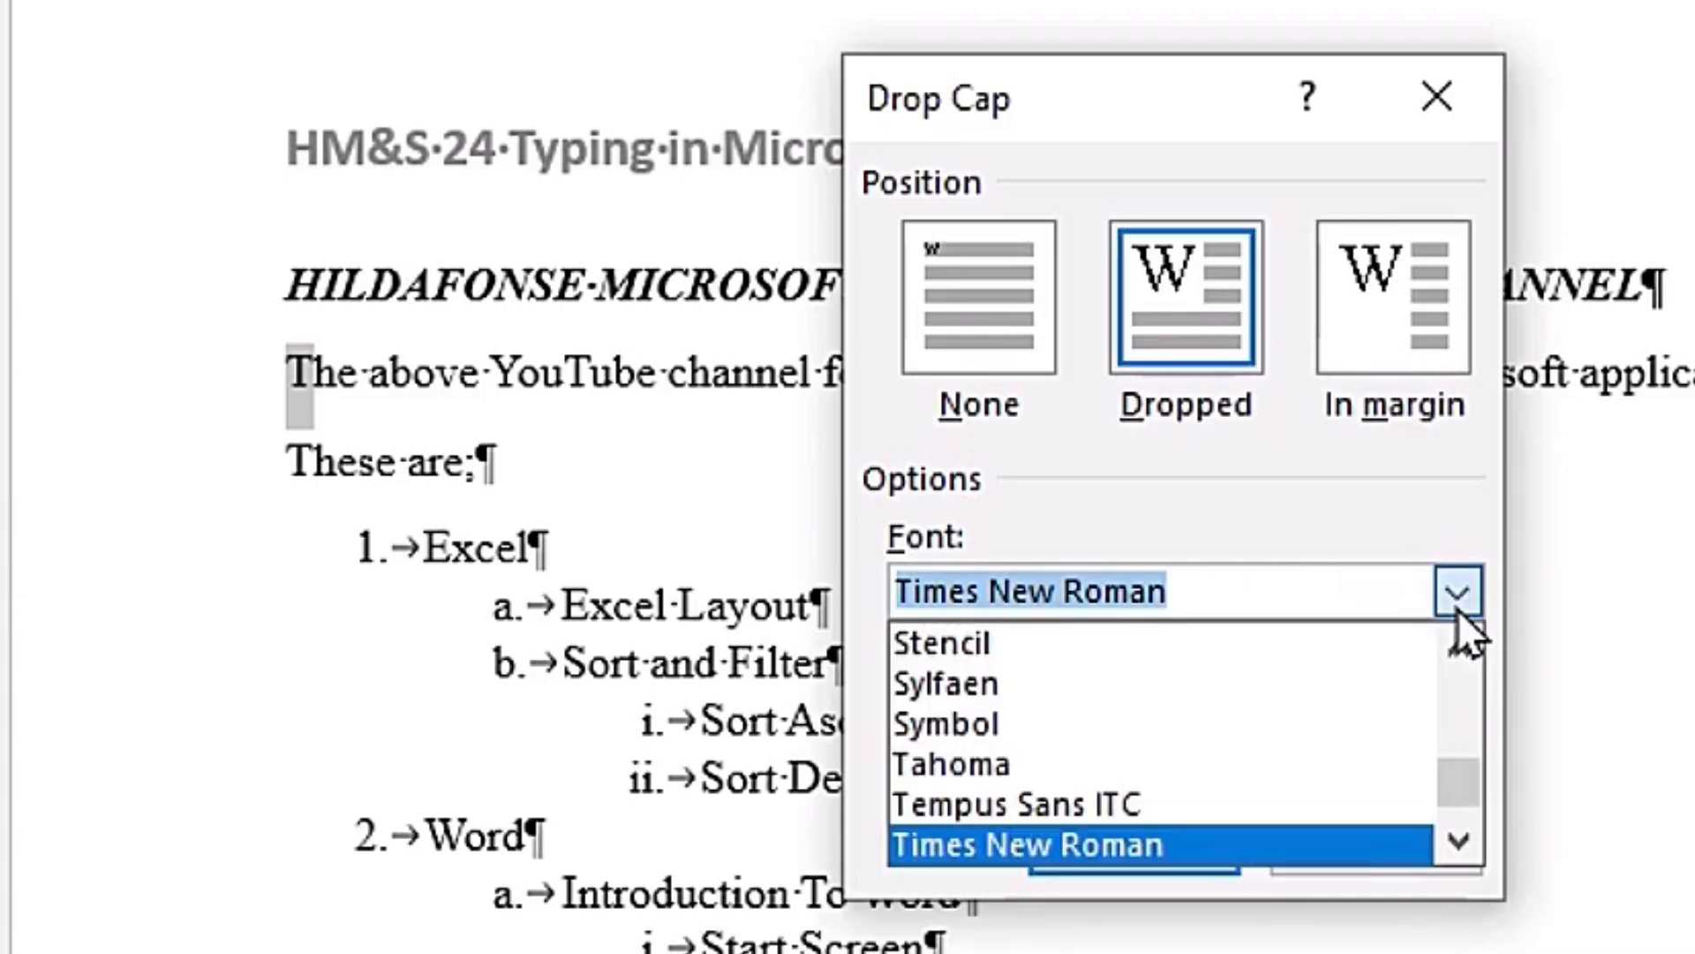
pyautogui.click(1226, 510)
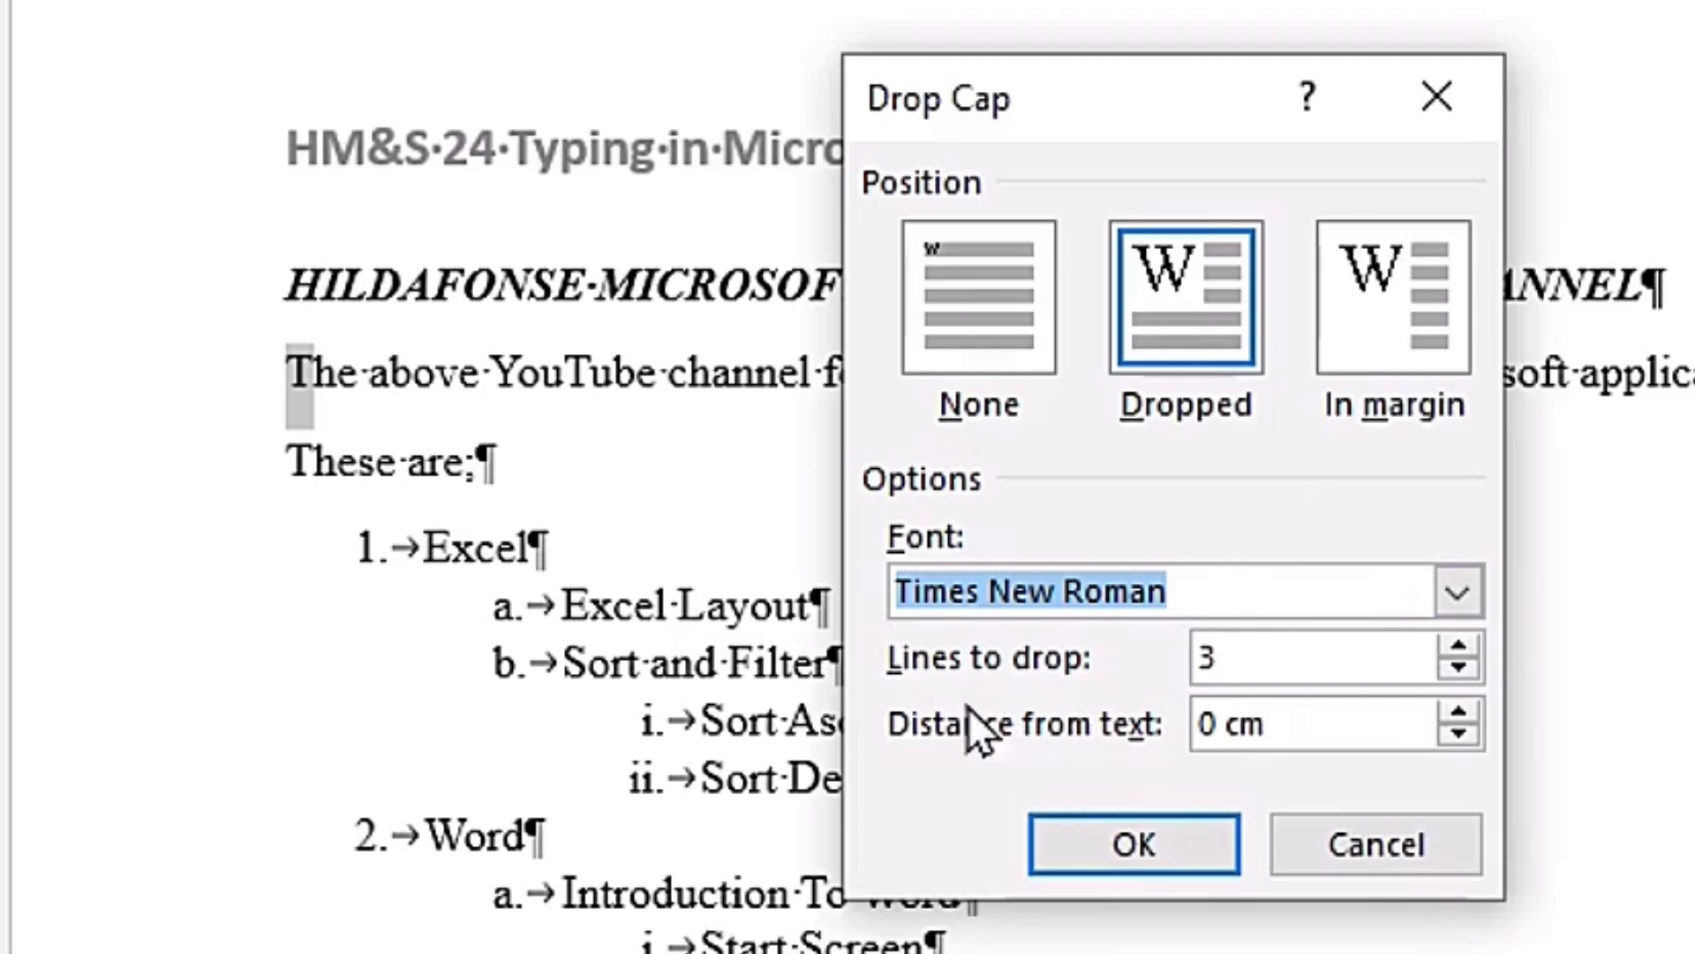
pyautogui.click(1040, 680)
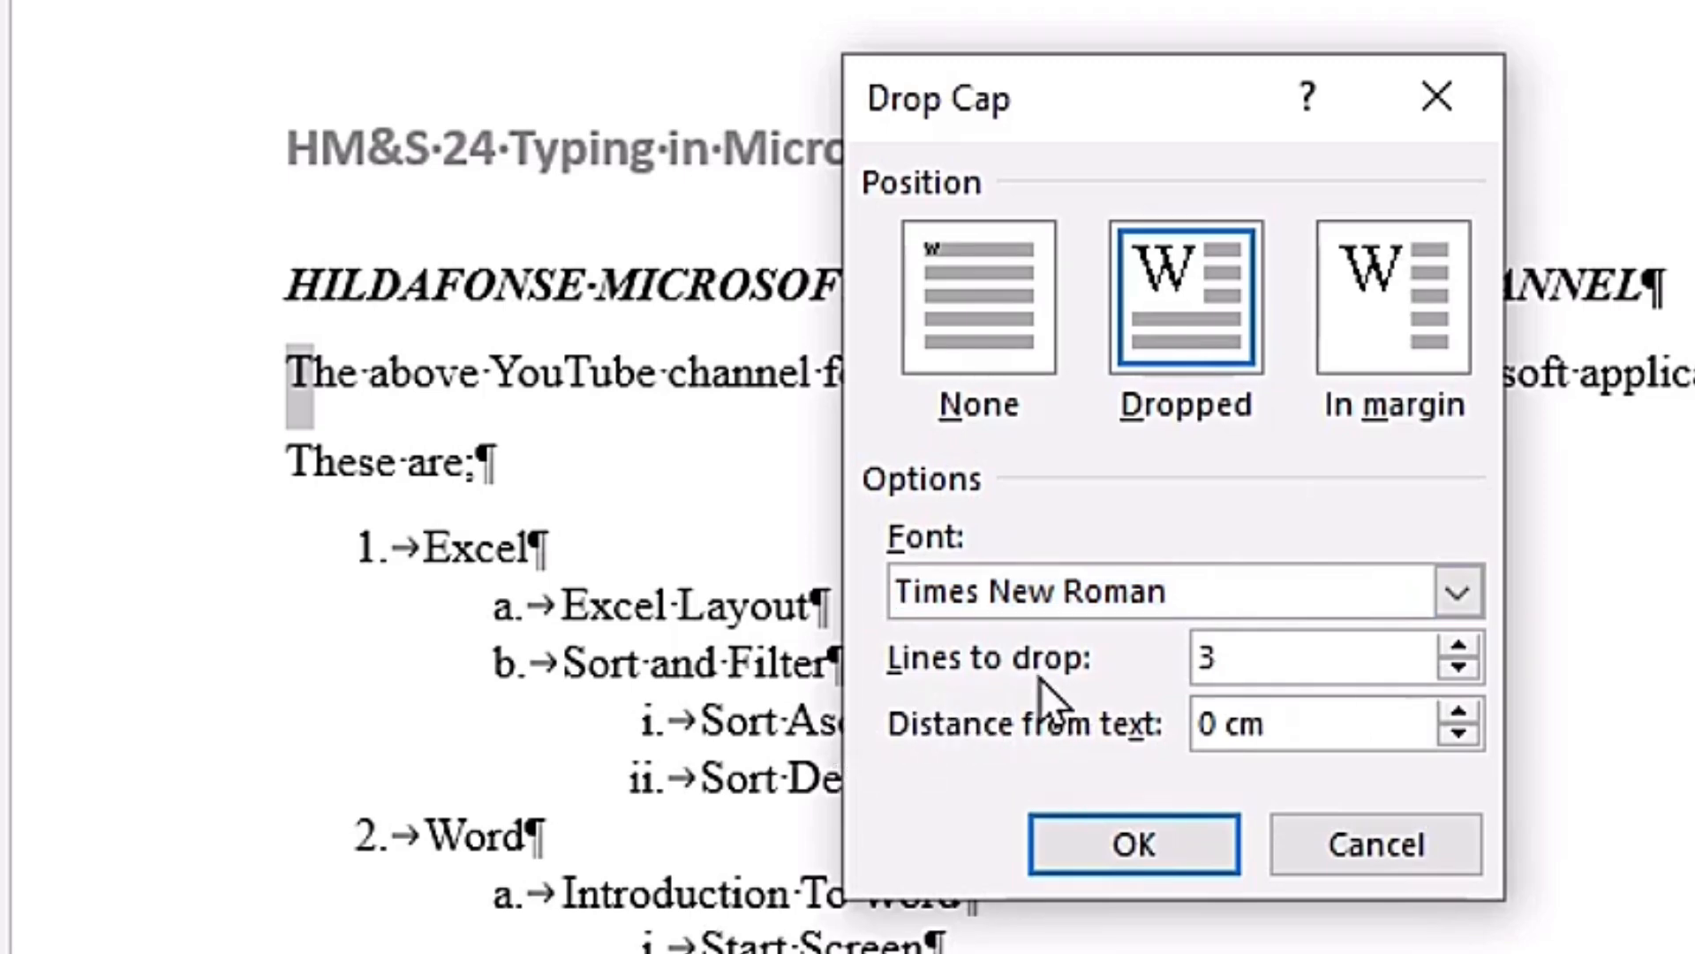
pyautogui.moveTo(1282, 653); pyautogui.dragTo(1237, 653)
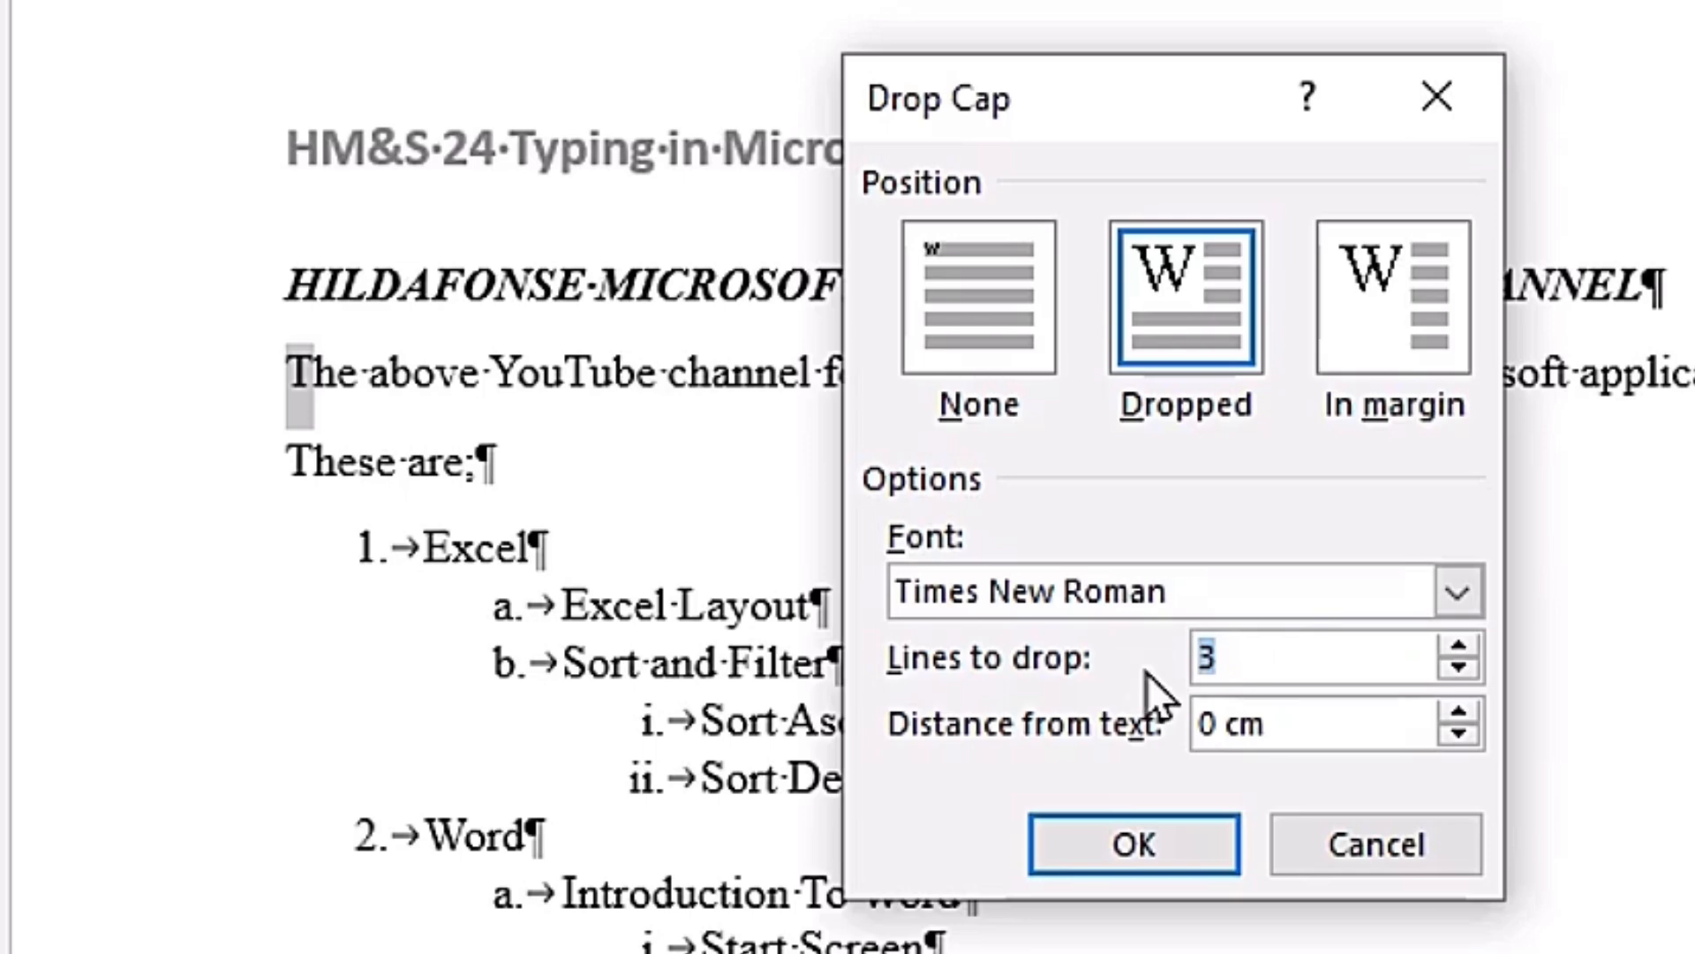
pyautogui.write('2')
pyautogui.hotkey('ctrl', 'z')
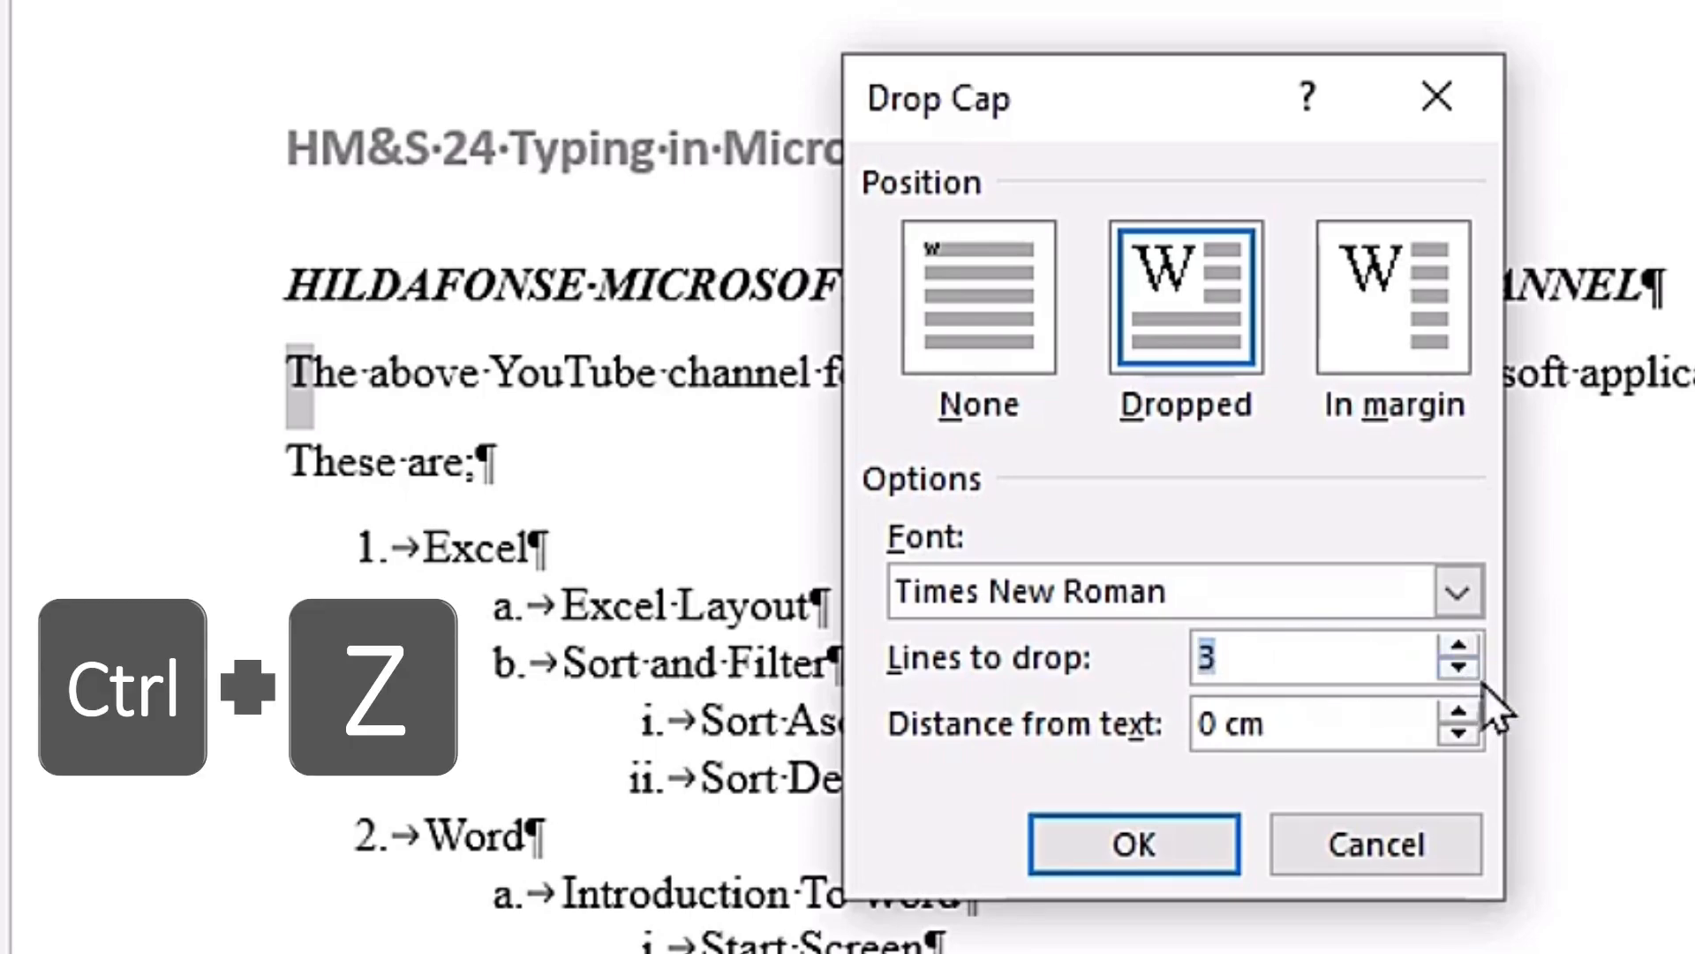
pyautogui.press('BackSpace')
pyautogui.hotkey('ctrl', 'z')
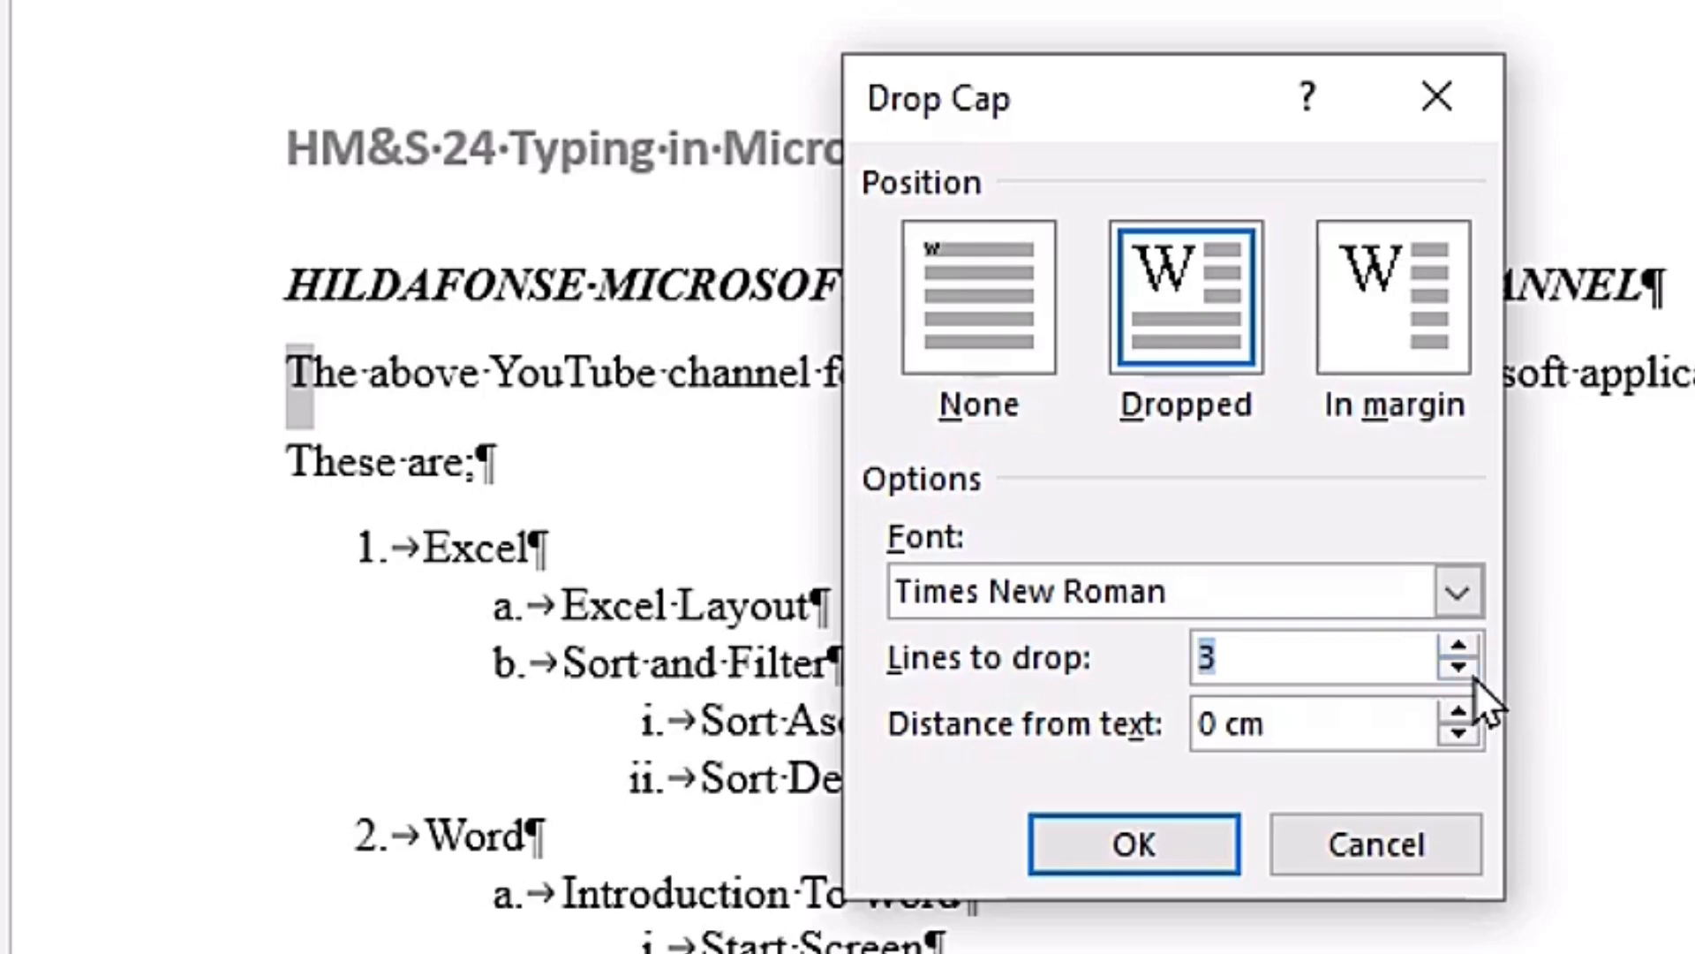
# Step: Set the drop cap to drop 2 lines at 0 cm from the text, apply it and save the document
pyautogui.click(1458, 668)
pyautogui.click(1466, 666)
pyautogui.click(1461, 648)
pyautogui.click(1466, 711)
pyautogui.click(1466, 712)
pyautogui.click(1462, 735)
pyautogui.click(1463, 734)
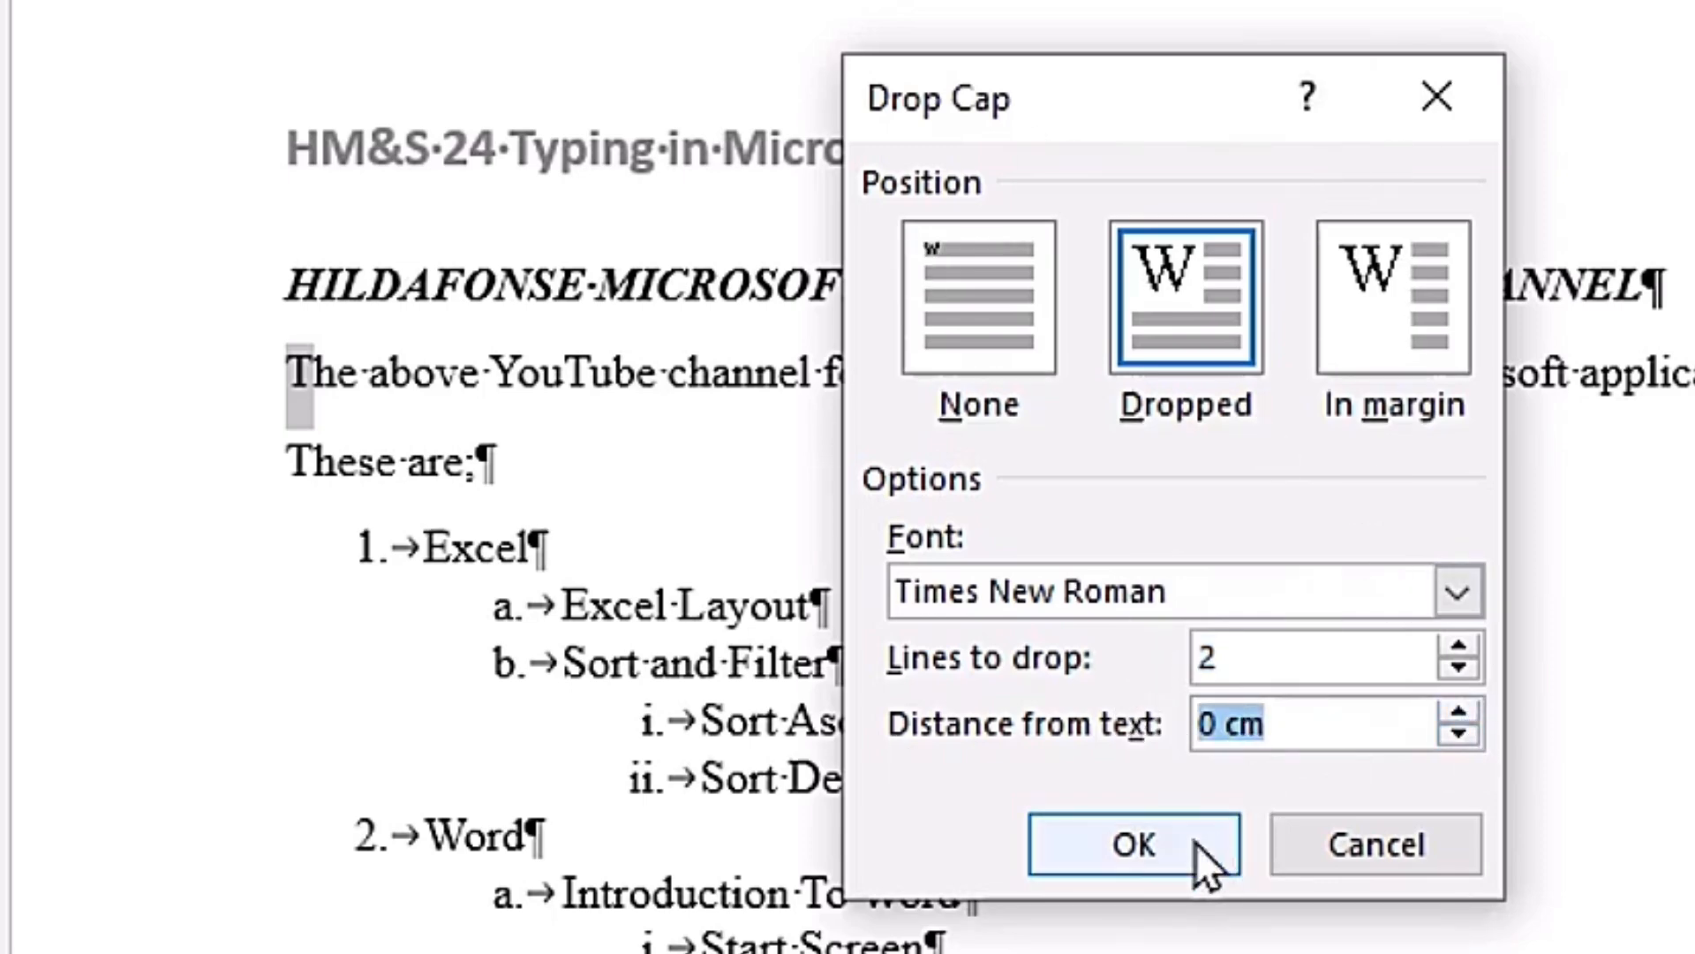
pyautogui.click(1150, 838)
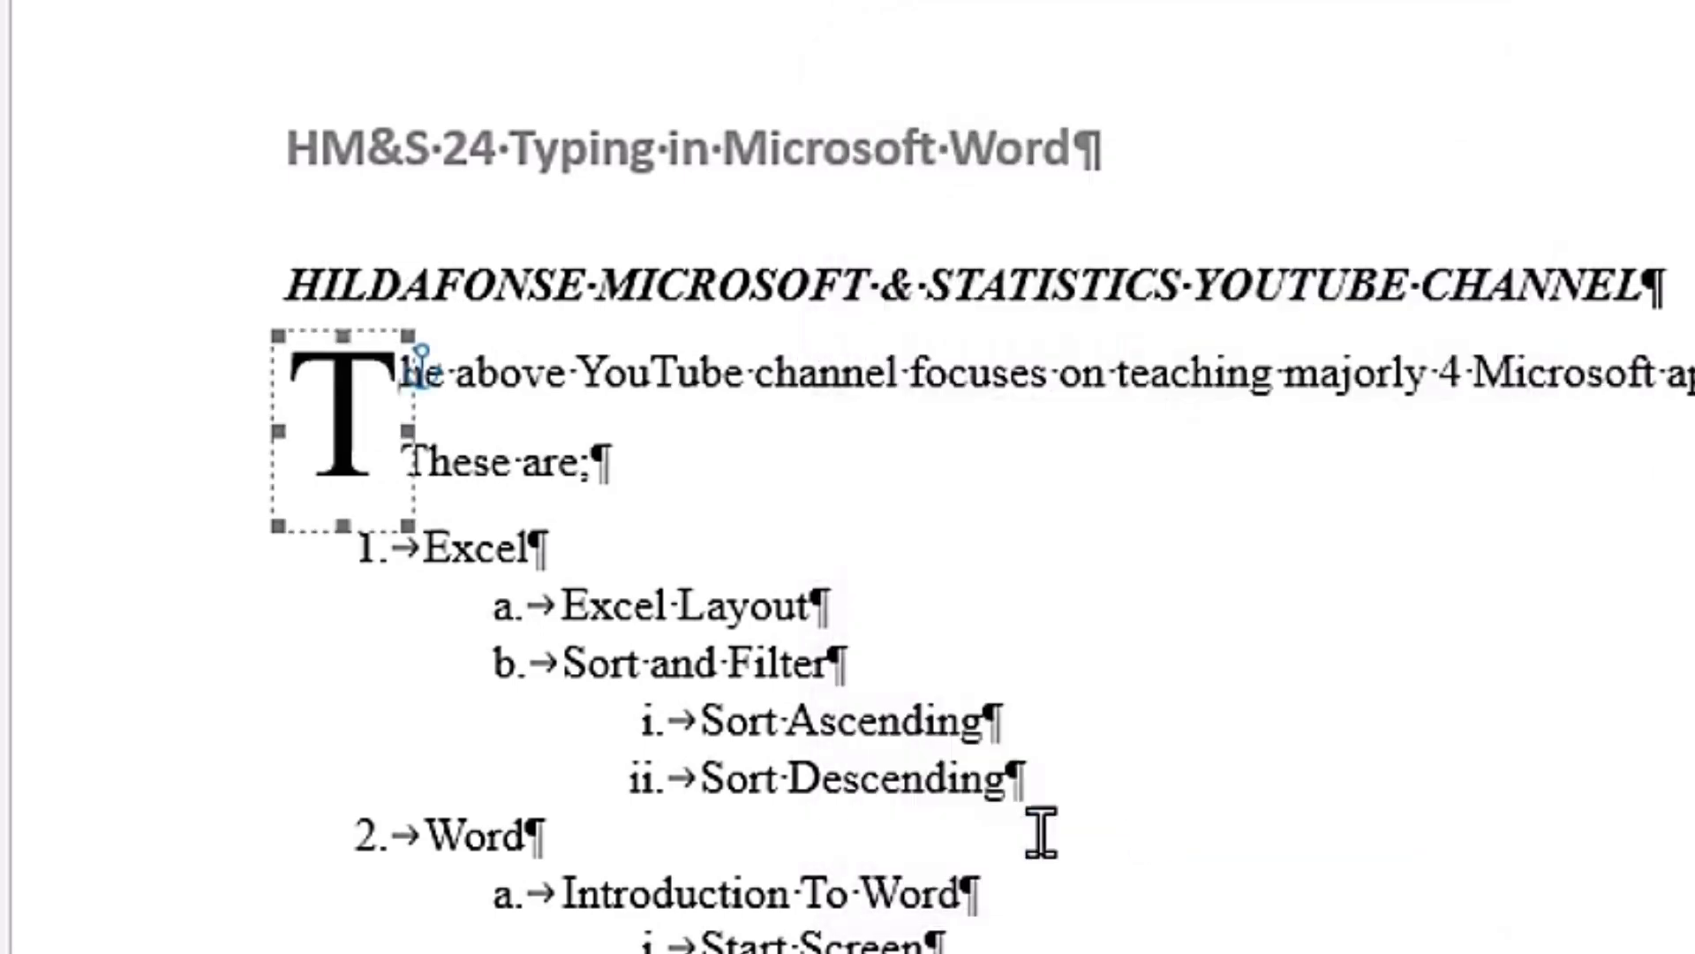
pyautogui.click(572, 375)
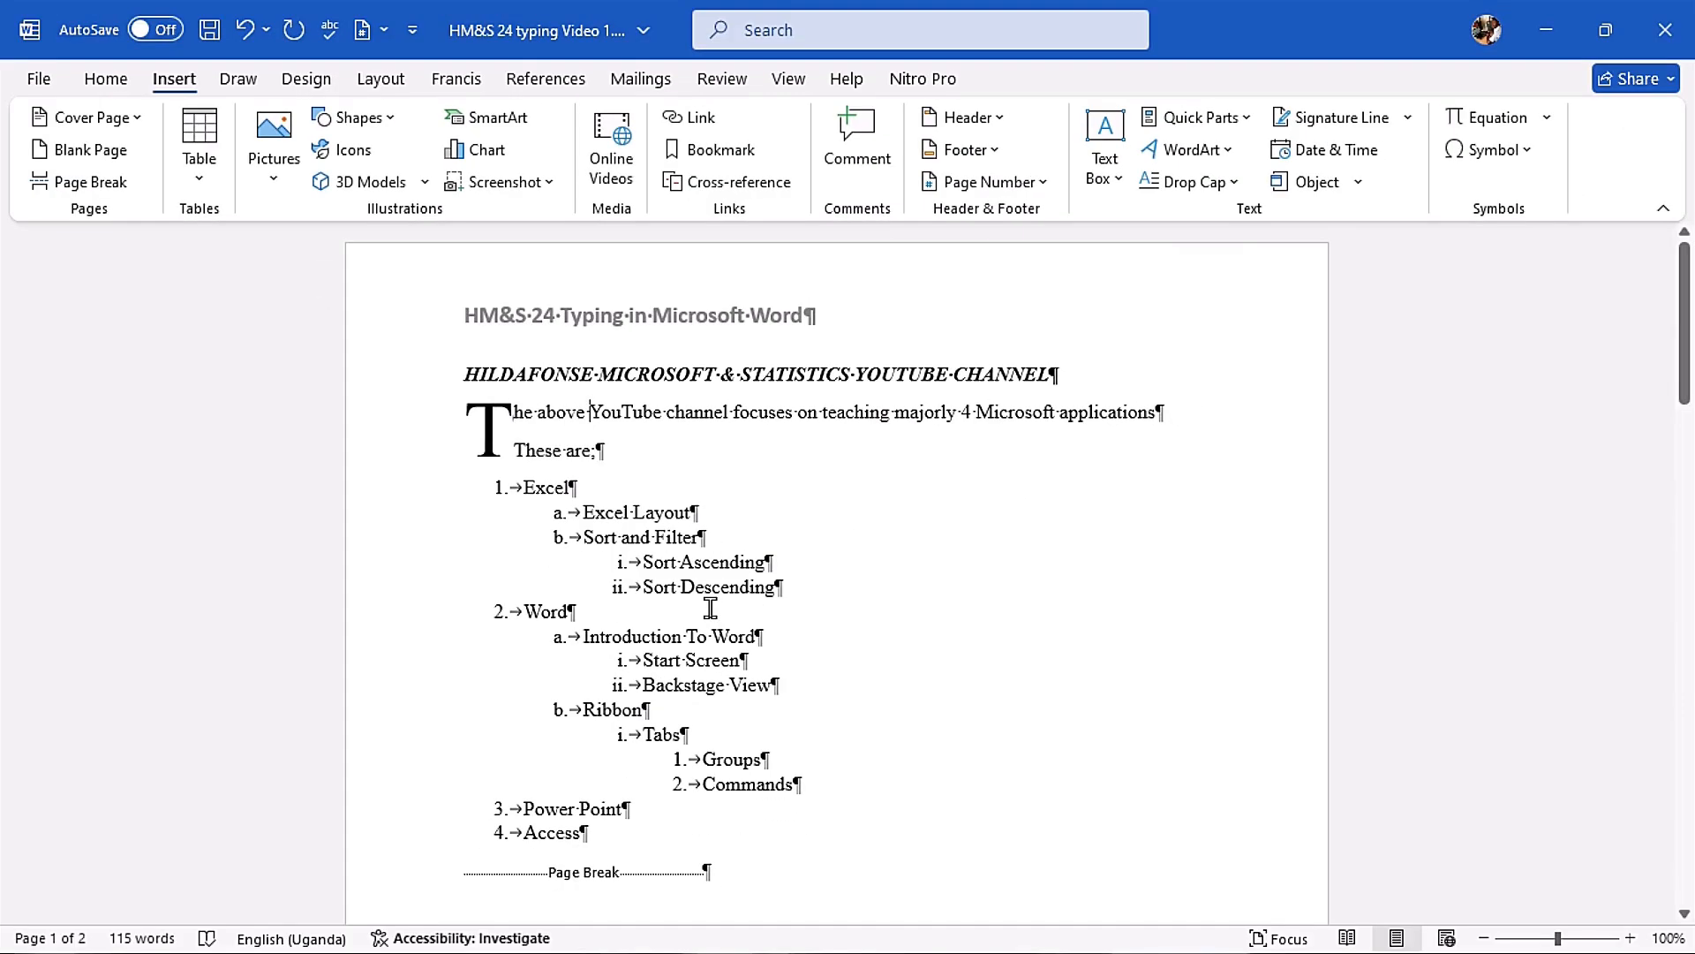
pyautogui.hotkey('ctrl', 's')
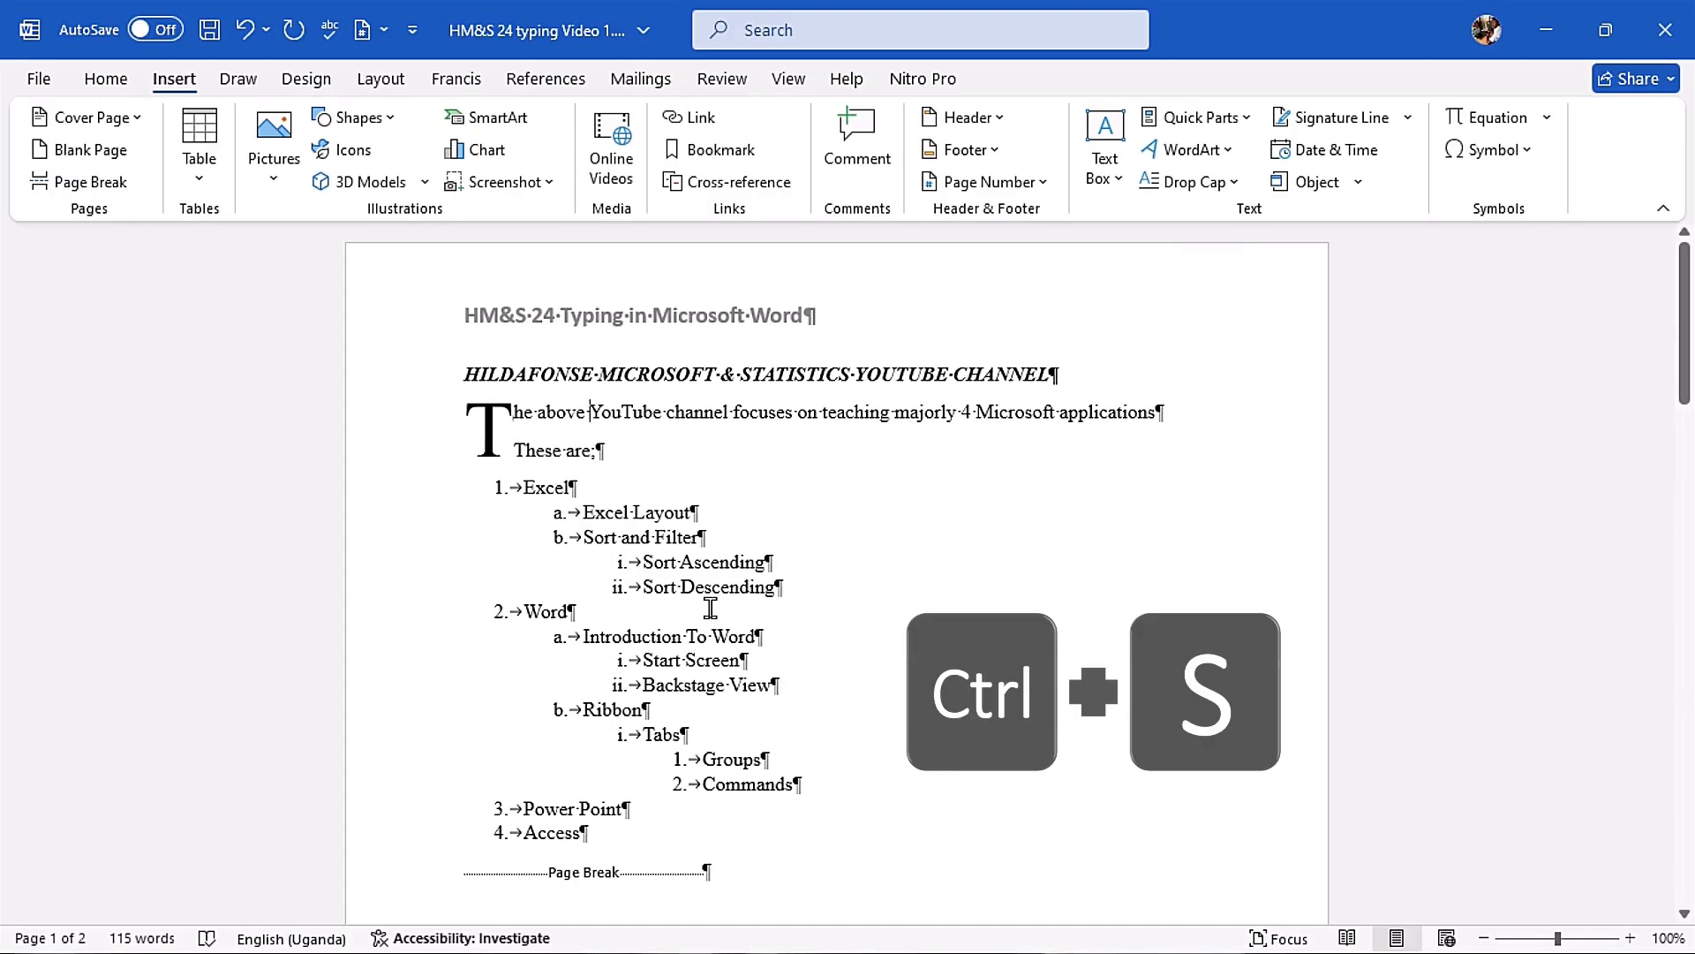